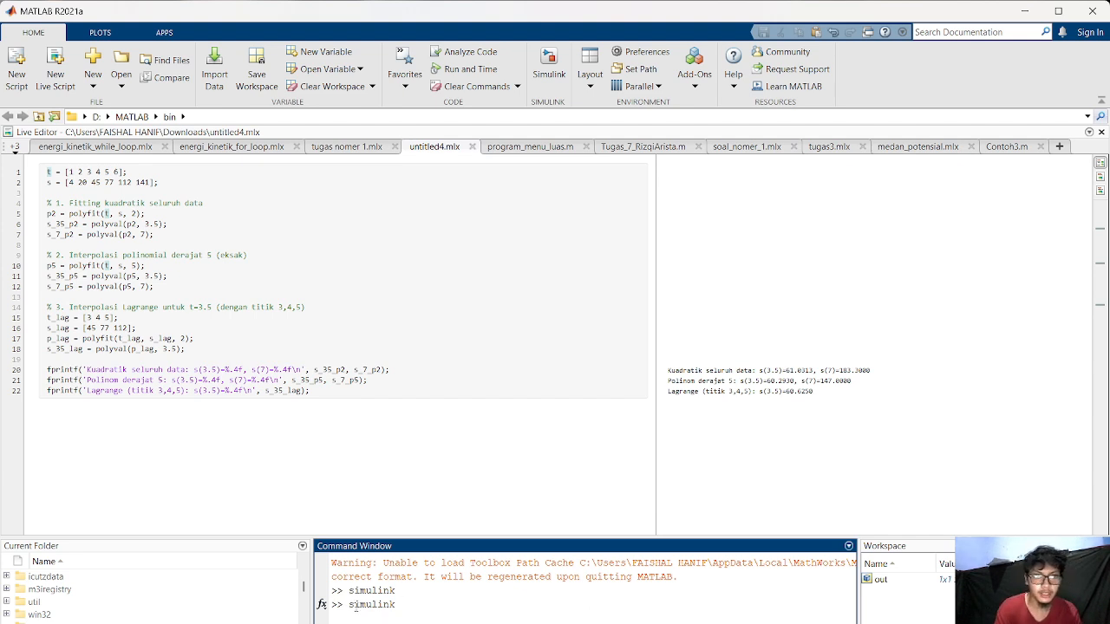
Launch Simulink from the MATLAB command line, create a blank model and maximize its window.
key(Return)
mouse_move(370, 270)
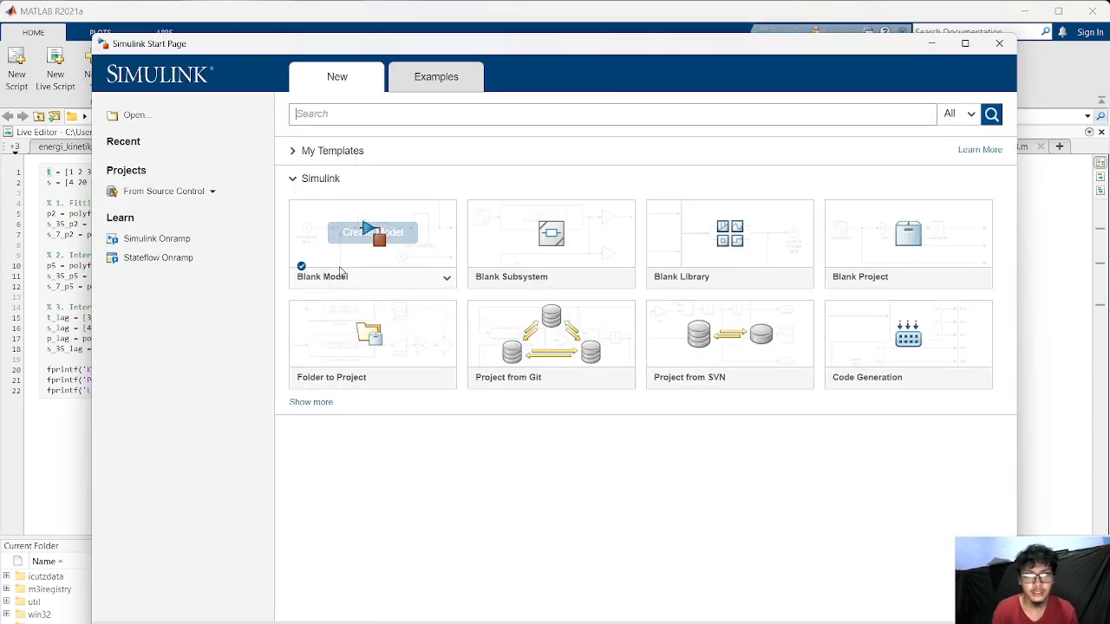
click(368, 239)
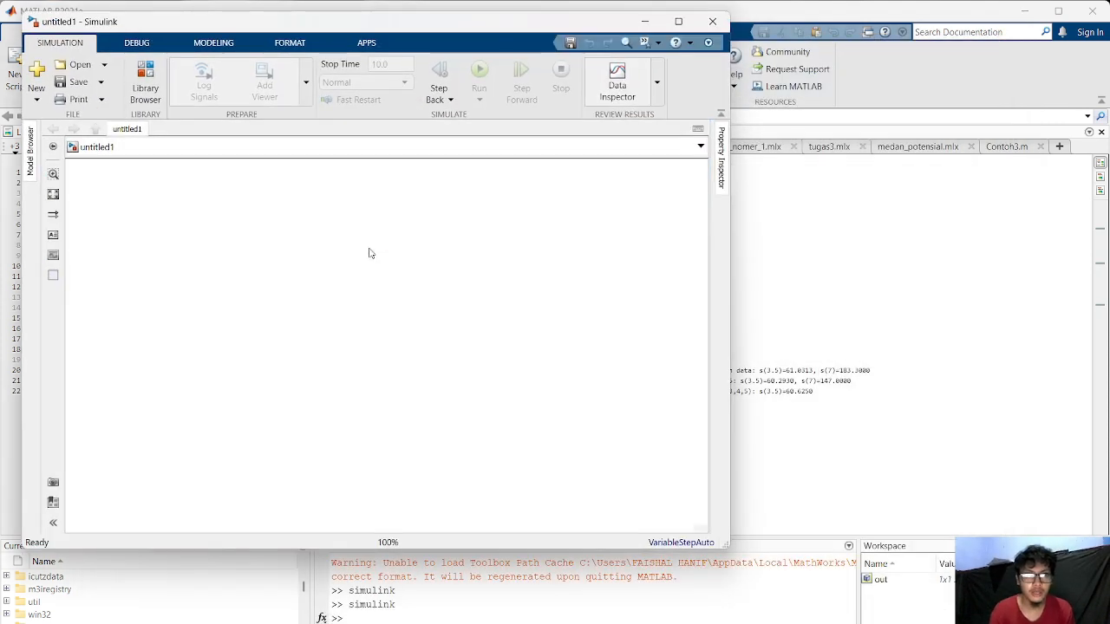
click(678, 21)
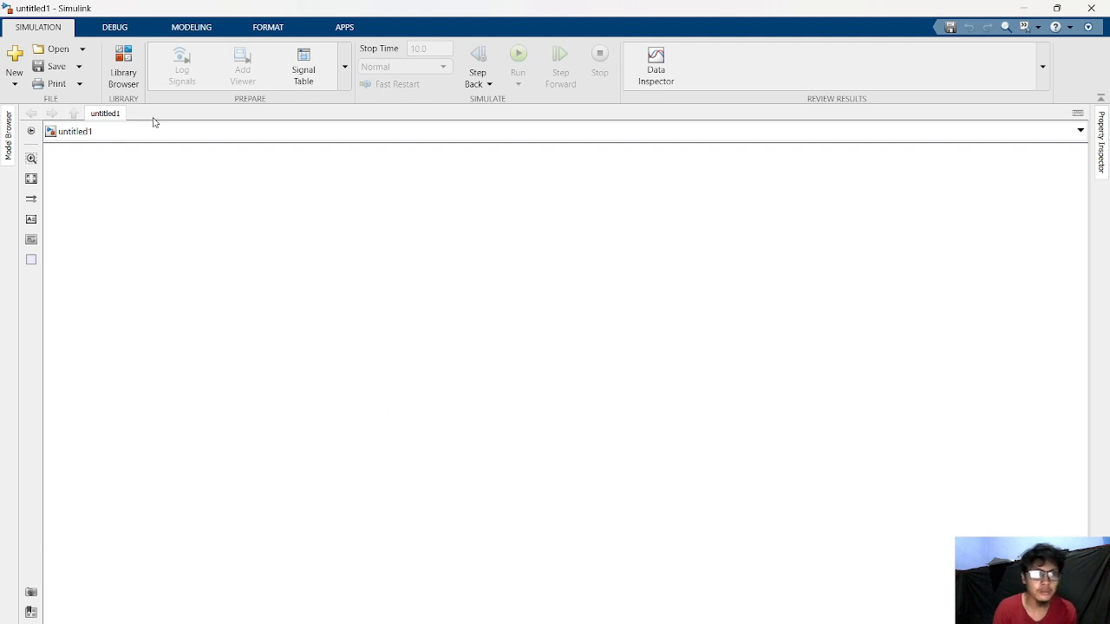
Search the block library for "step" and view the Step block's parameters.
click(133, 83)
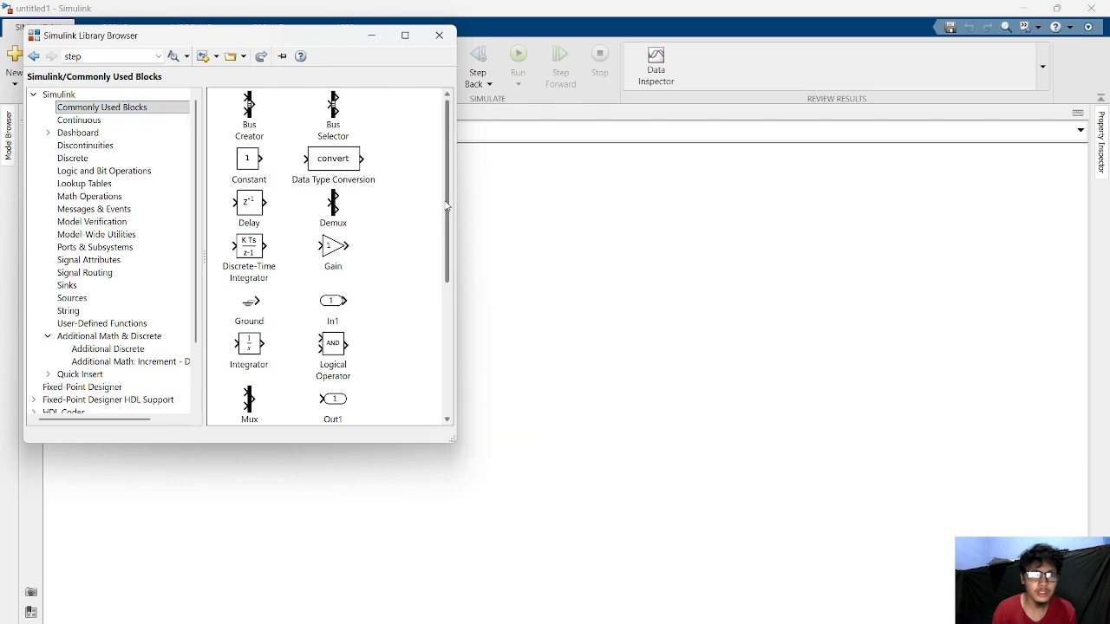
drag(446, 205, 454, 176)
click(104, 56)
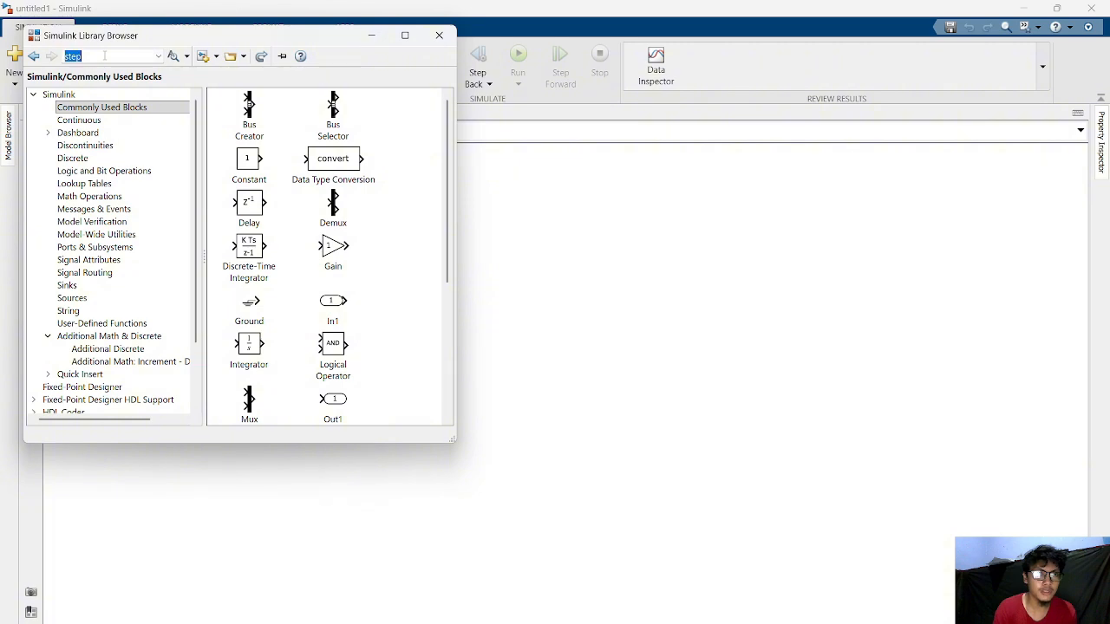
key(Return)
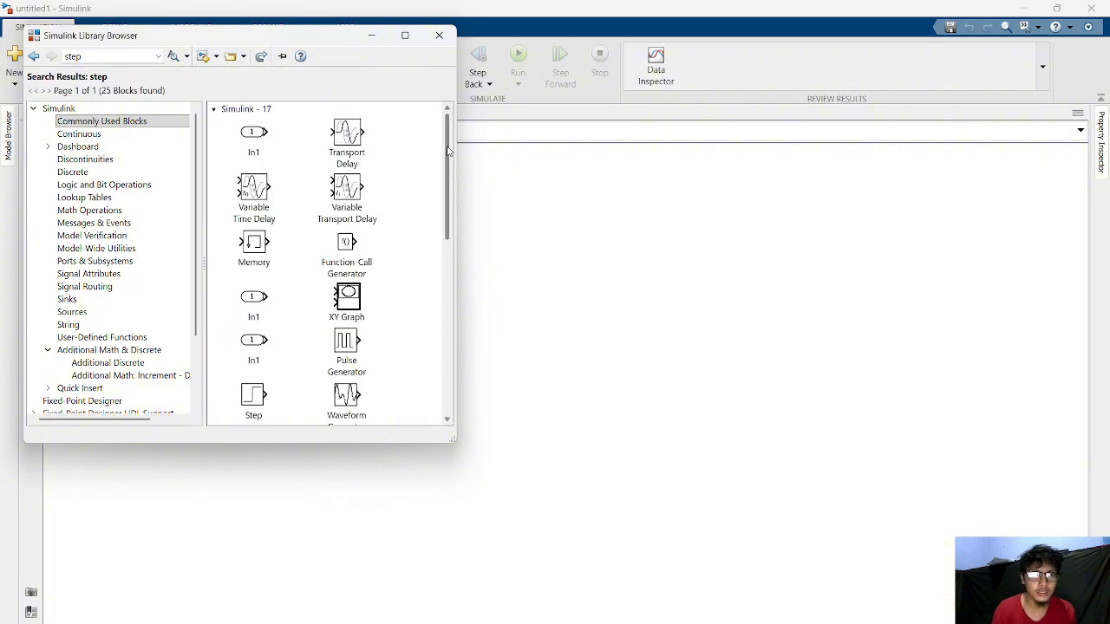
scroll(247, 222, down, 5)
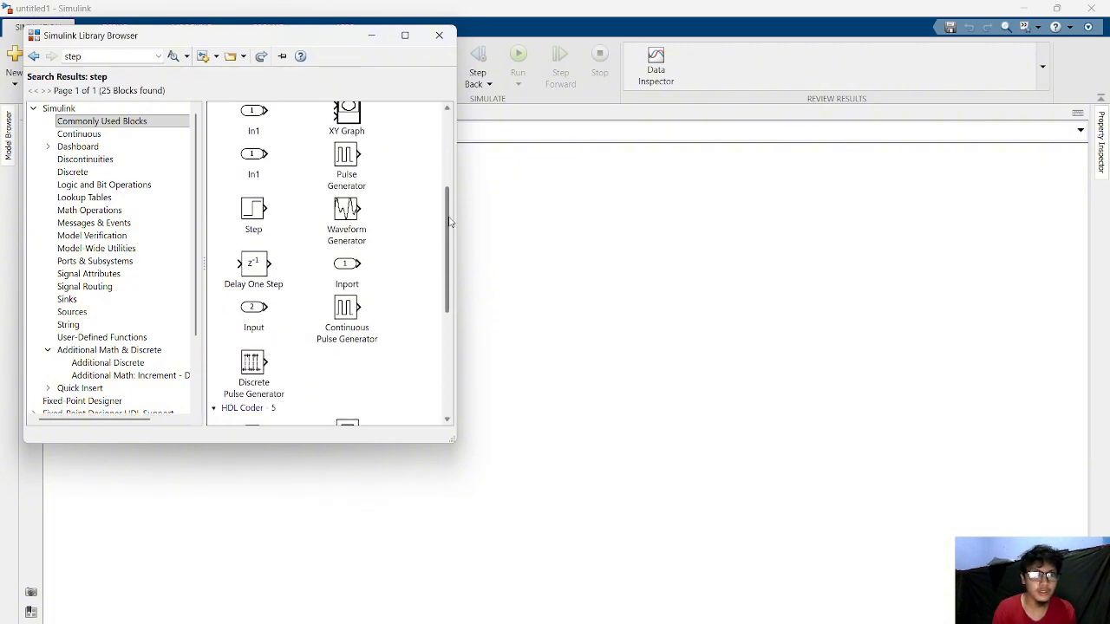
click(256, 222)
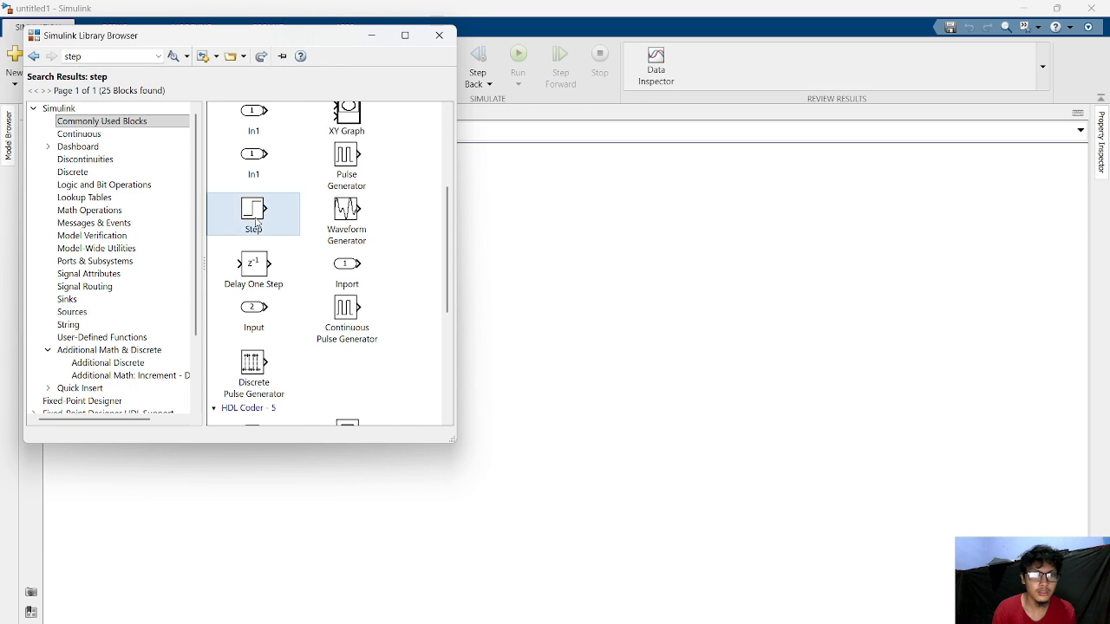
double_click(256, 223)
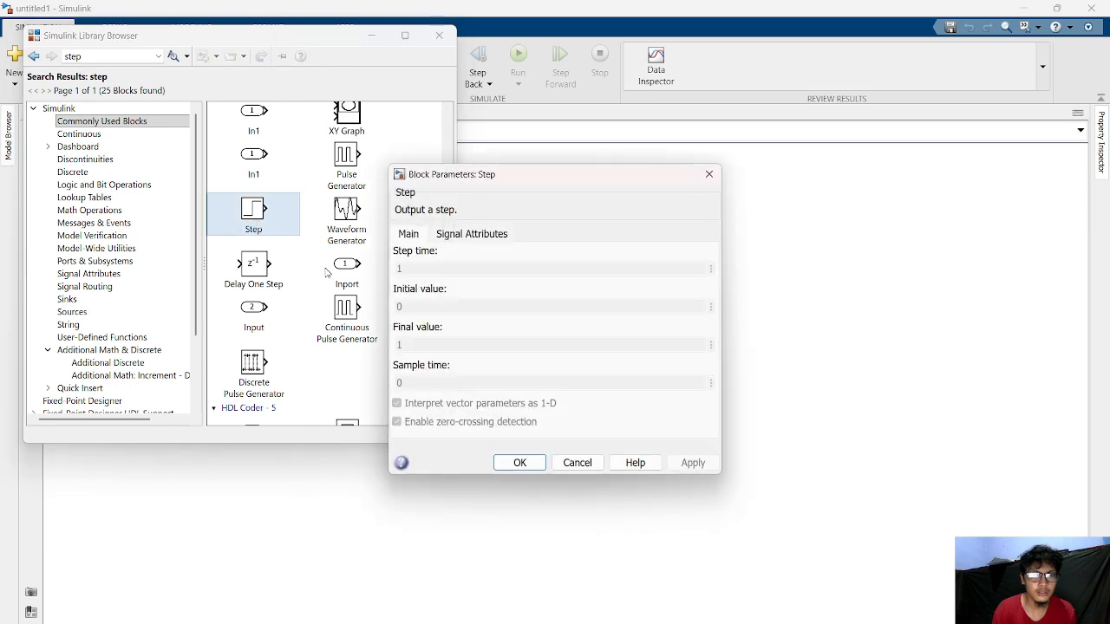
click(524, 463)
click(384, 21)
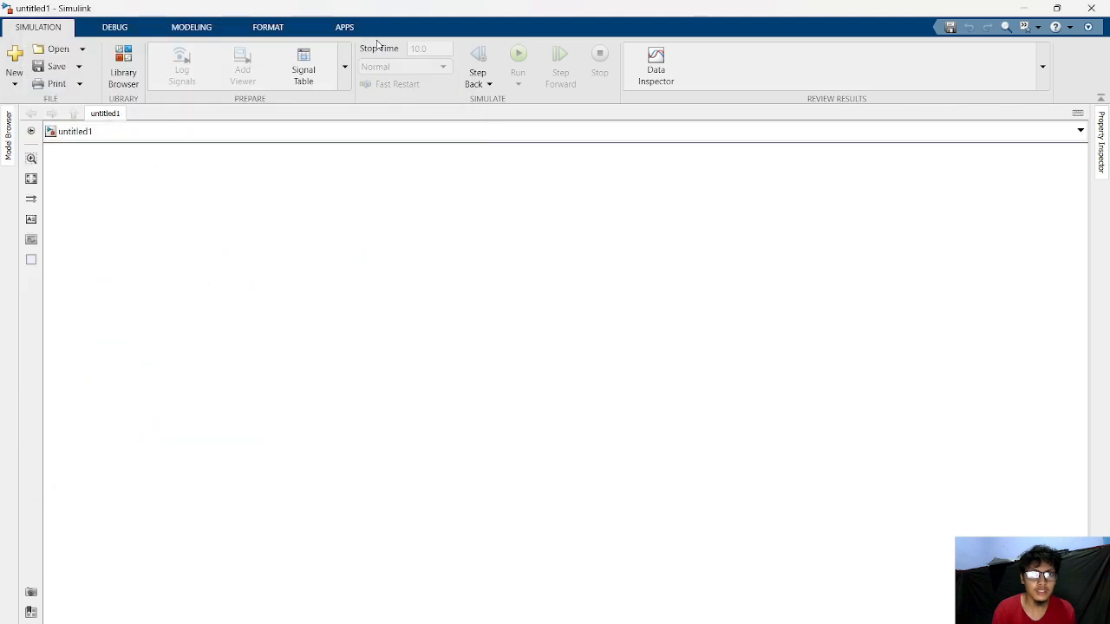
Insert a Step block from Simulink/Sources onto the empty model canvas.
double_click(344, 272)
text(step)
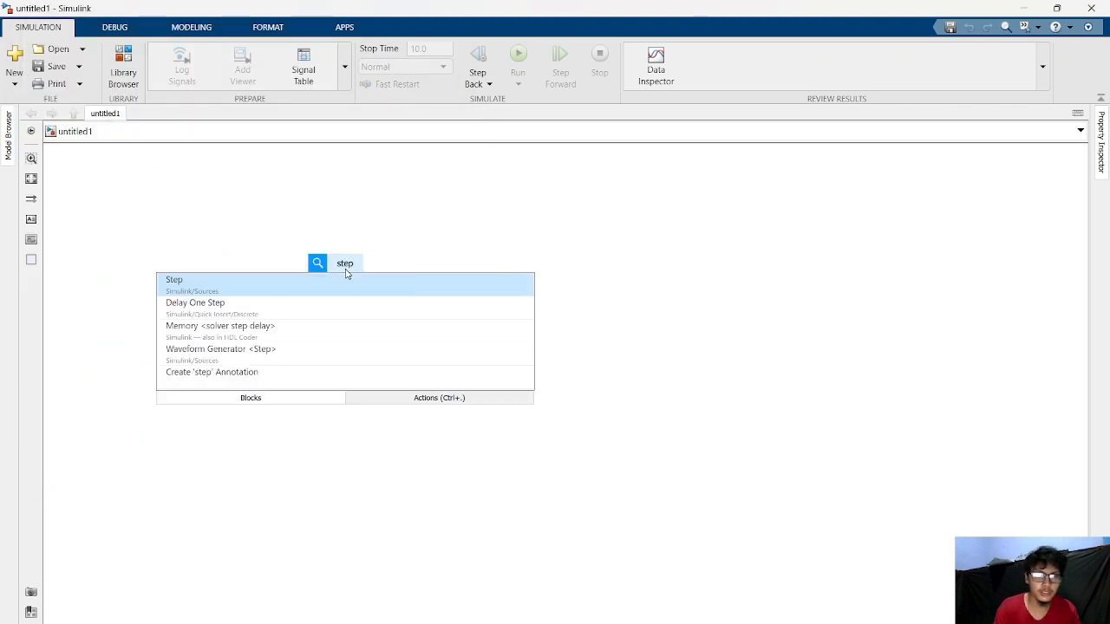
click(274, 279)
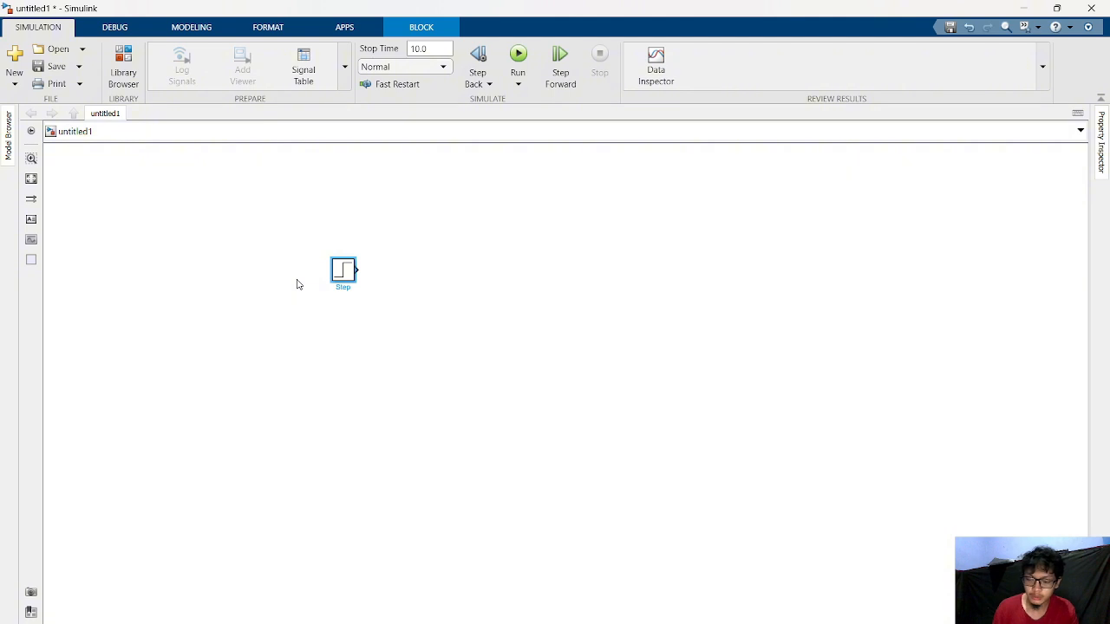
Draw a signal line from the Step block's output and insert a Gain block at its end.
drag(356, 270, 406, 270)
right_click(406, 269)
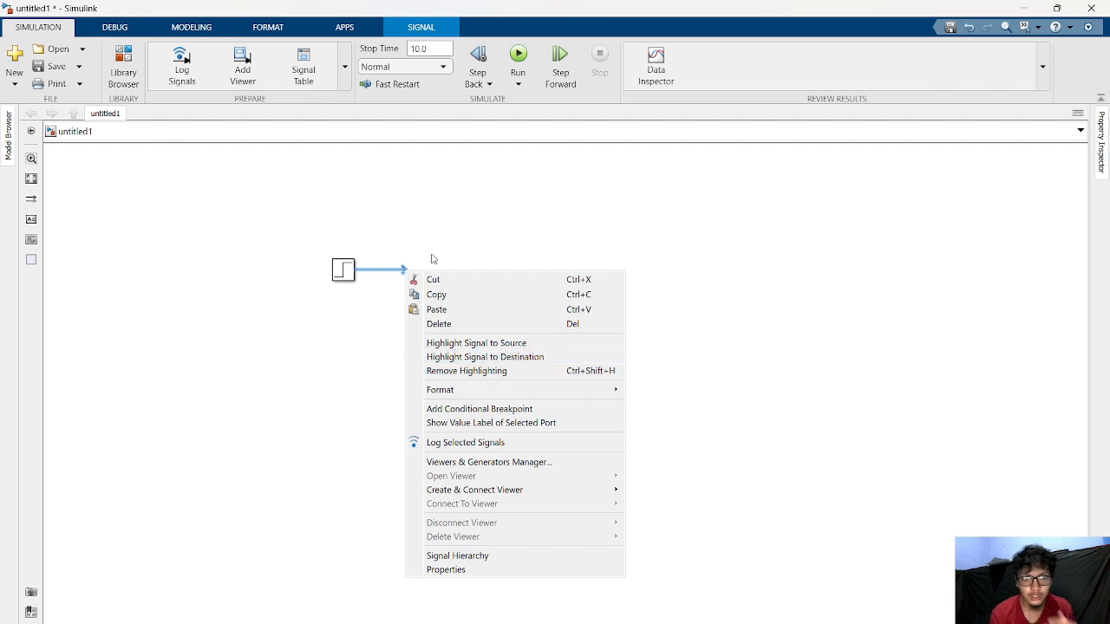
click(429, 257)
click(406, 271)
double_click(406, 273)
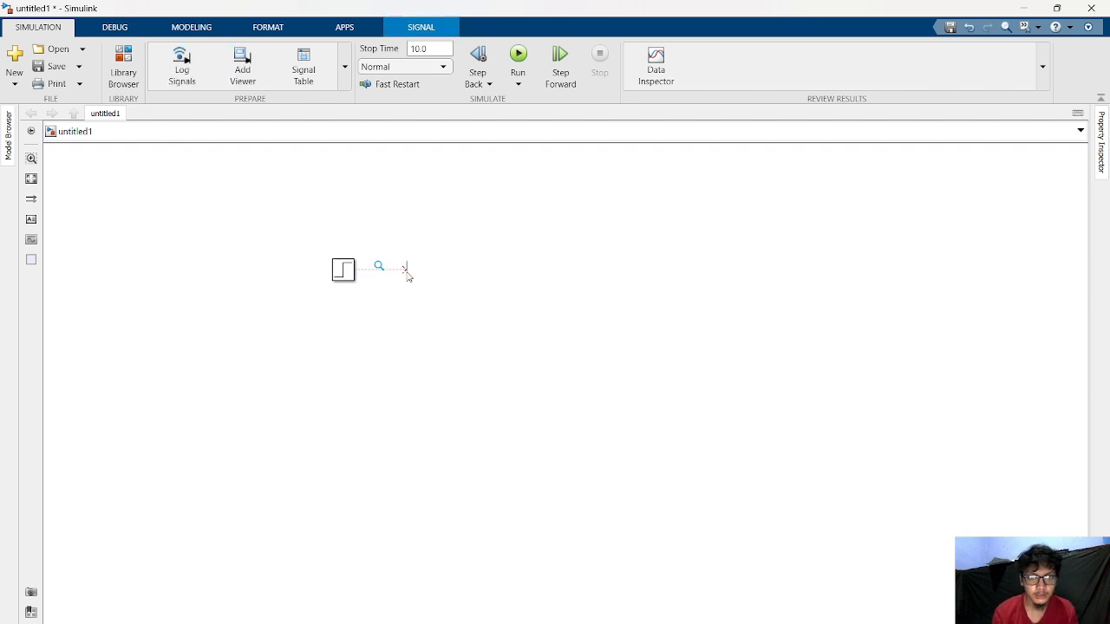
text(gai)
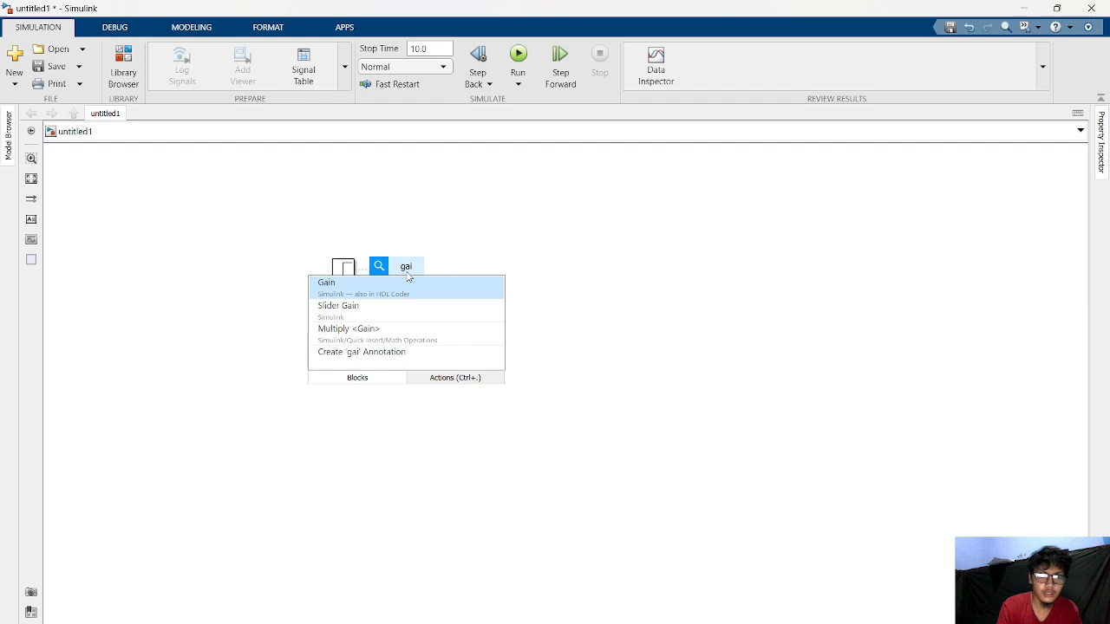
key(Return)
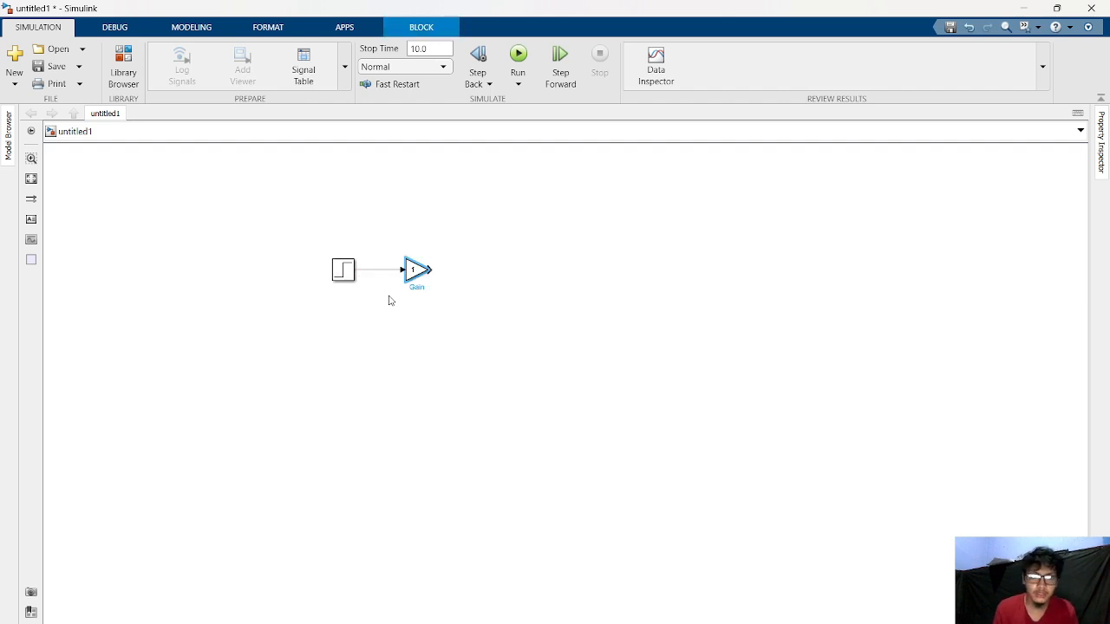
Extend a signal line from the Gain output and insert a Transfer Fcn (with initial outputs) block at its end.
drag(431, 270, 468, 270)
right_click(469, 269)
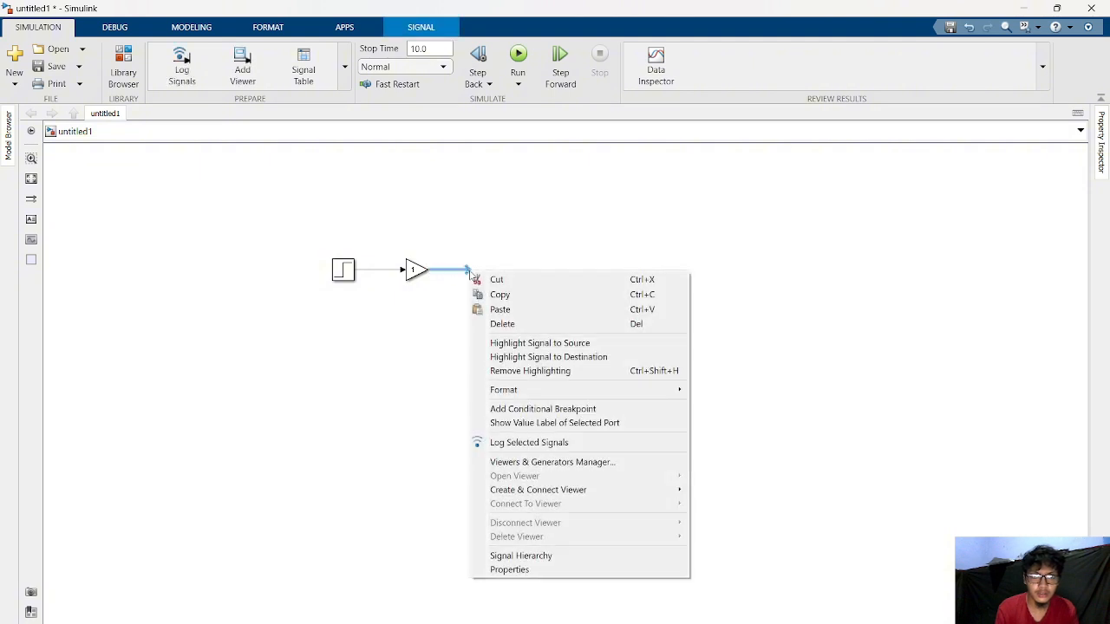
key(Escape)
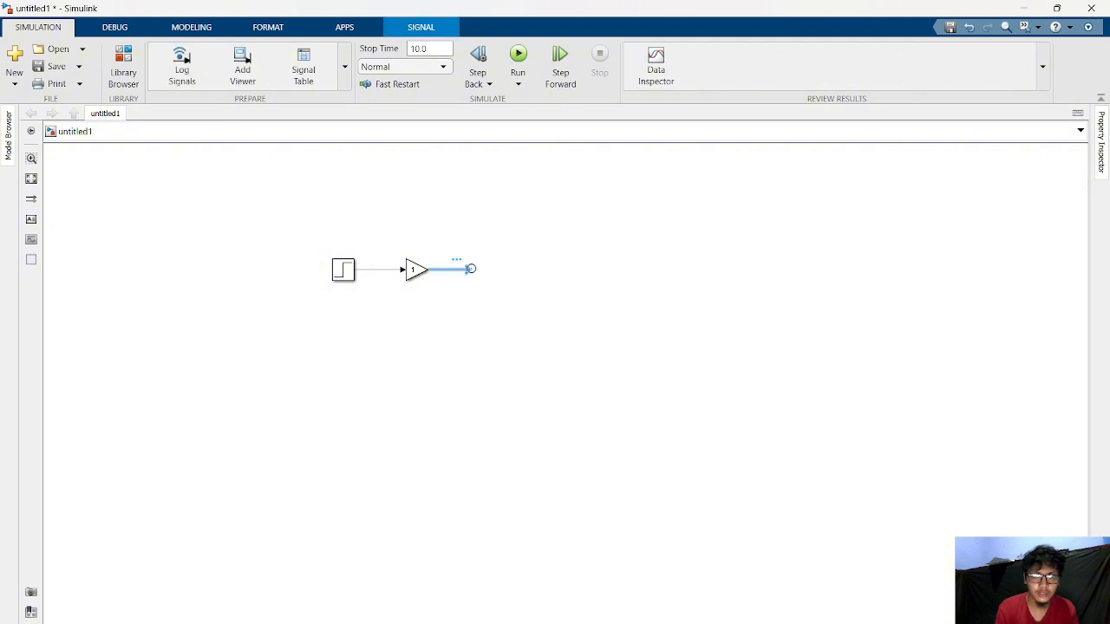
double_click(468, 270)
text(tra)
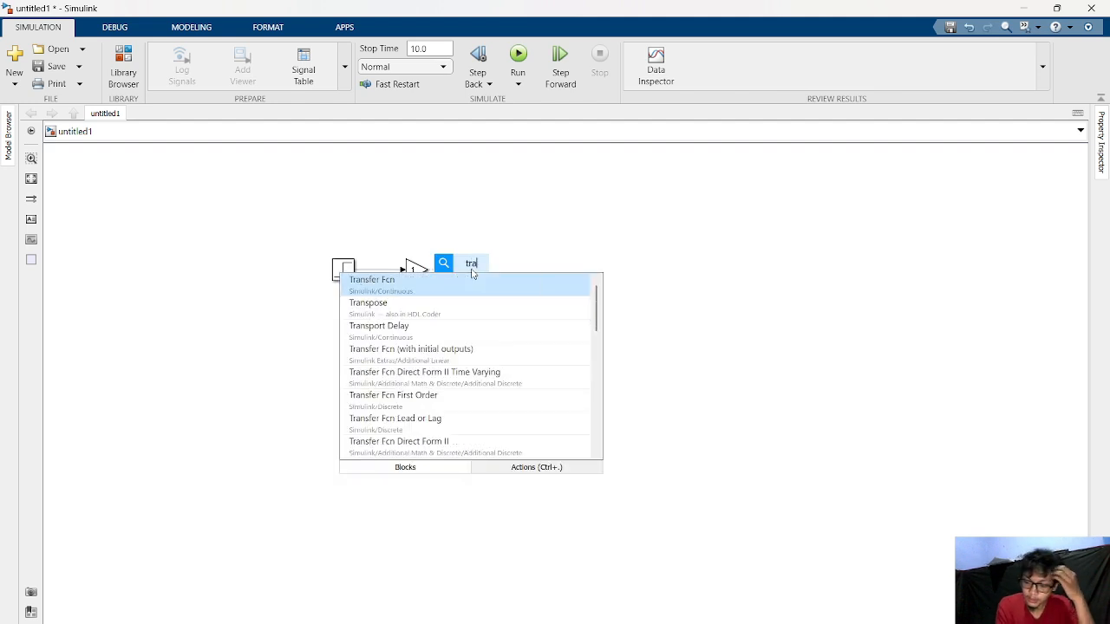
text(nsfr)
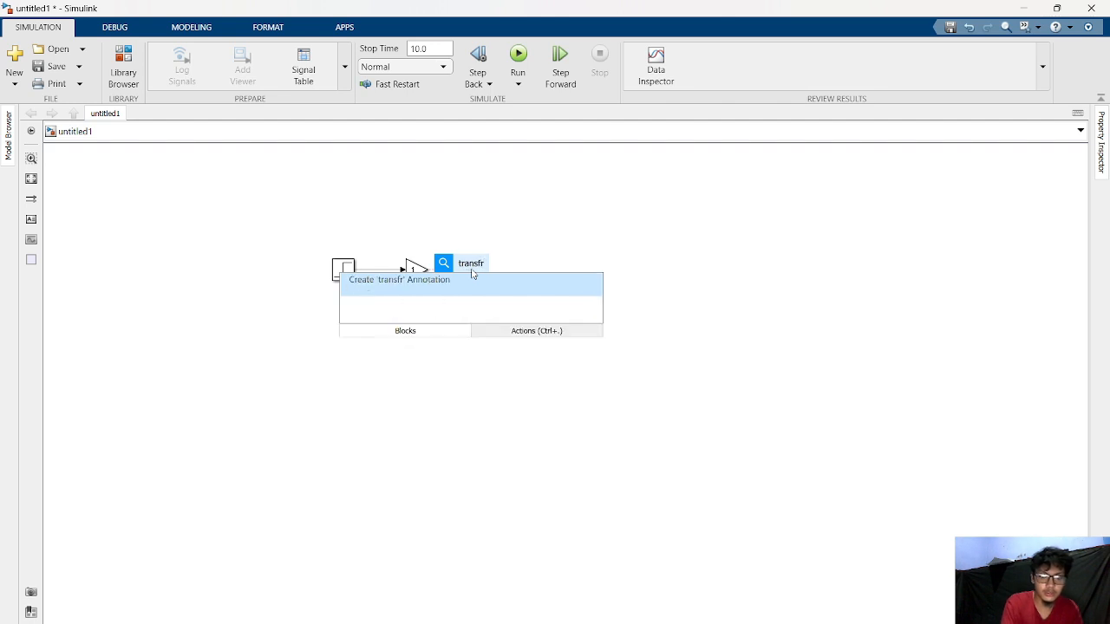
key(BackSpace)
text(er fu)
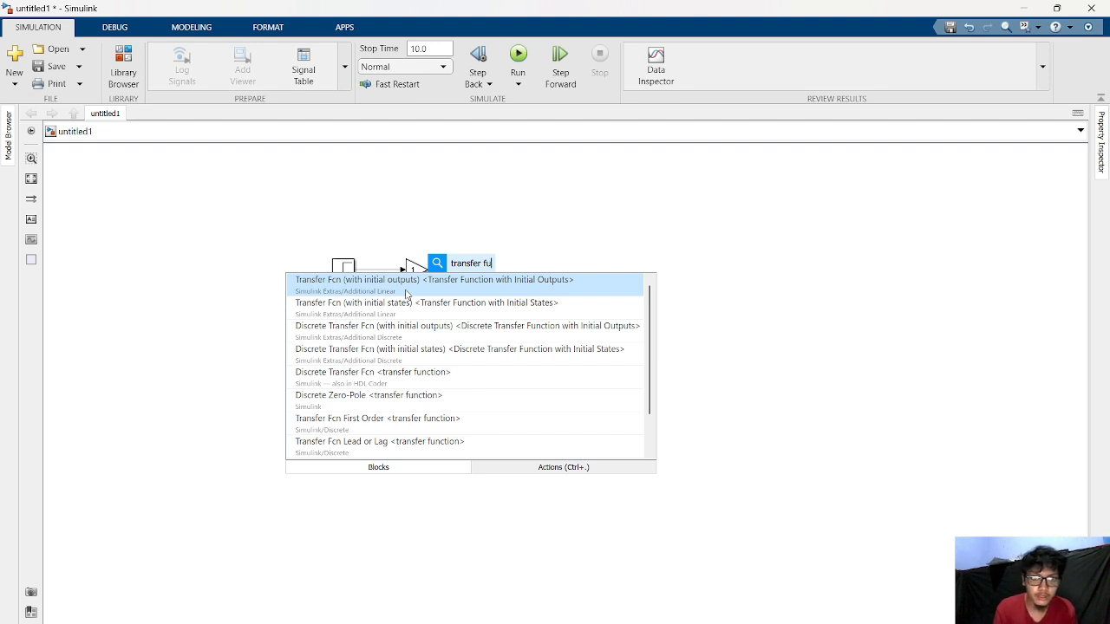
text(nction)
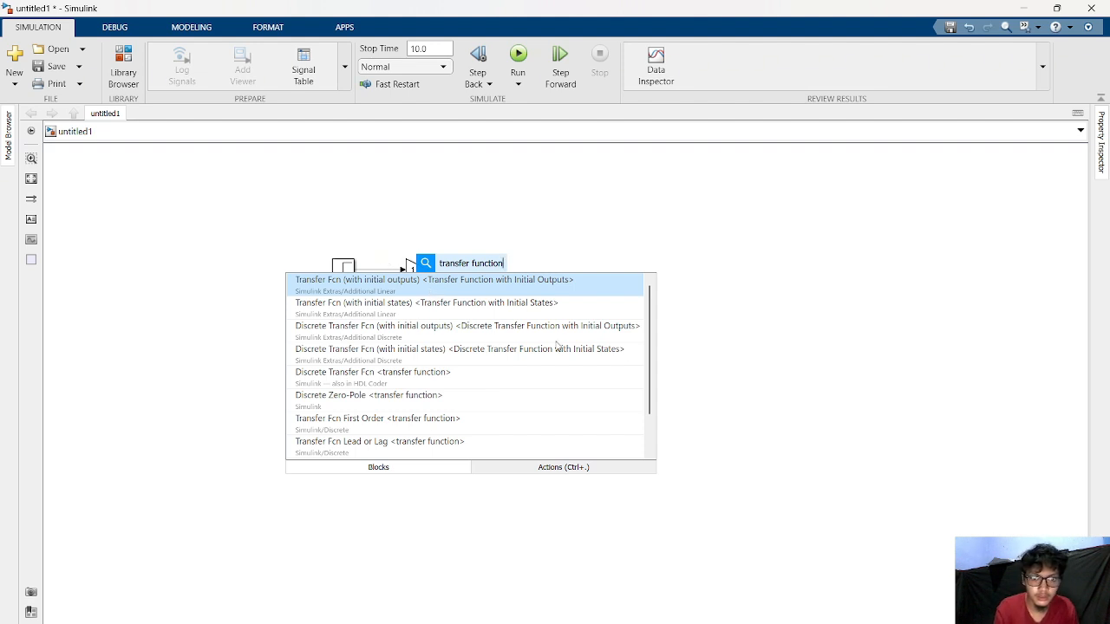
click(425, 288)
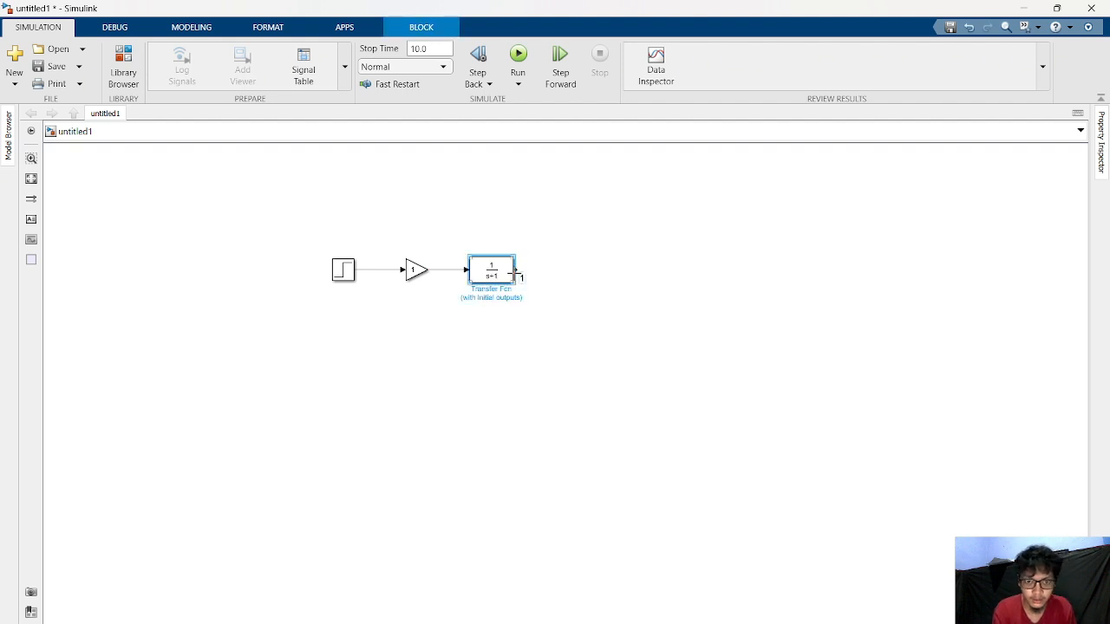
Insert a Scope block from Simulink/Sinks, connected to the output of the transfer function block.
double_click(560, 270)
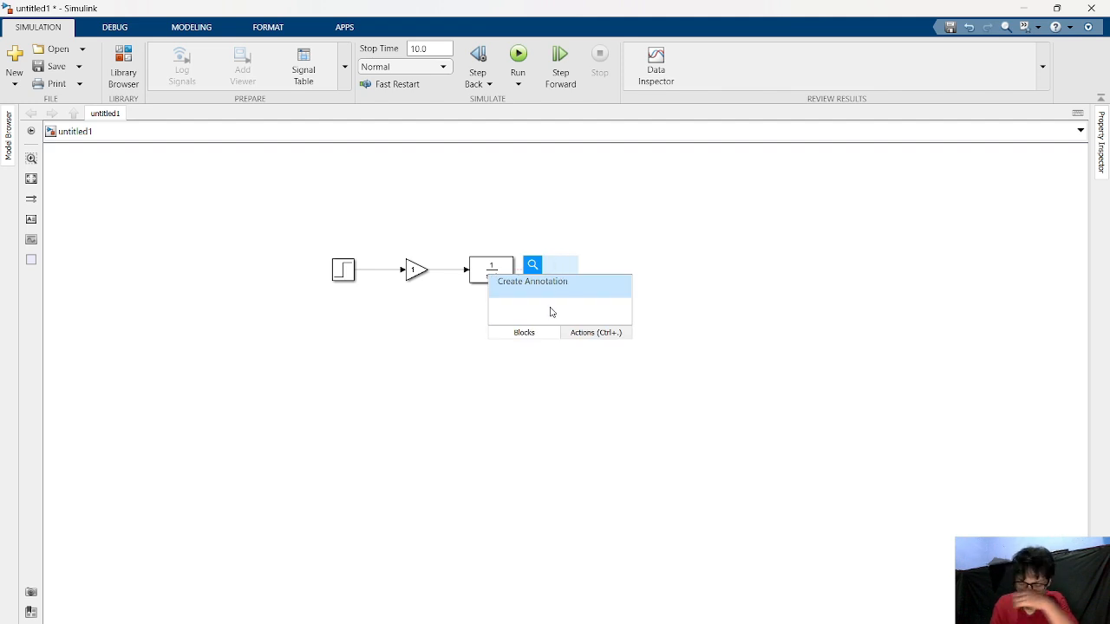
text(socpe)
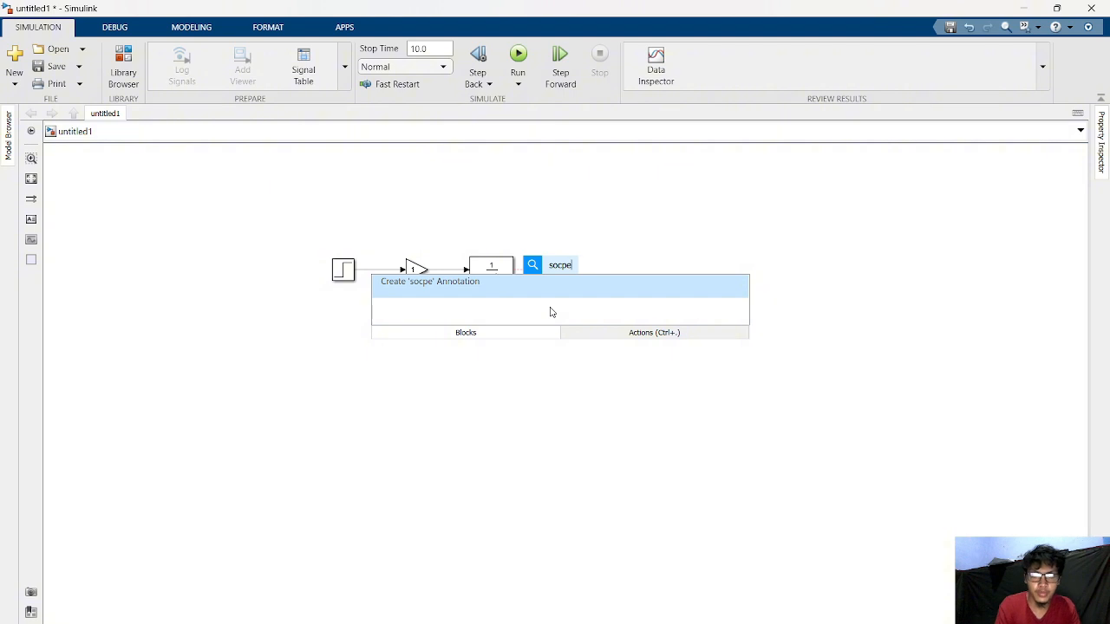
key(BackSpace)
key(BackSpace)
key(BackSpace)
key(BackSpace)
text(cop)
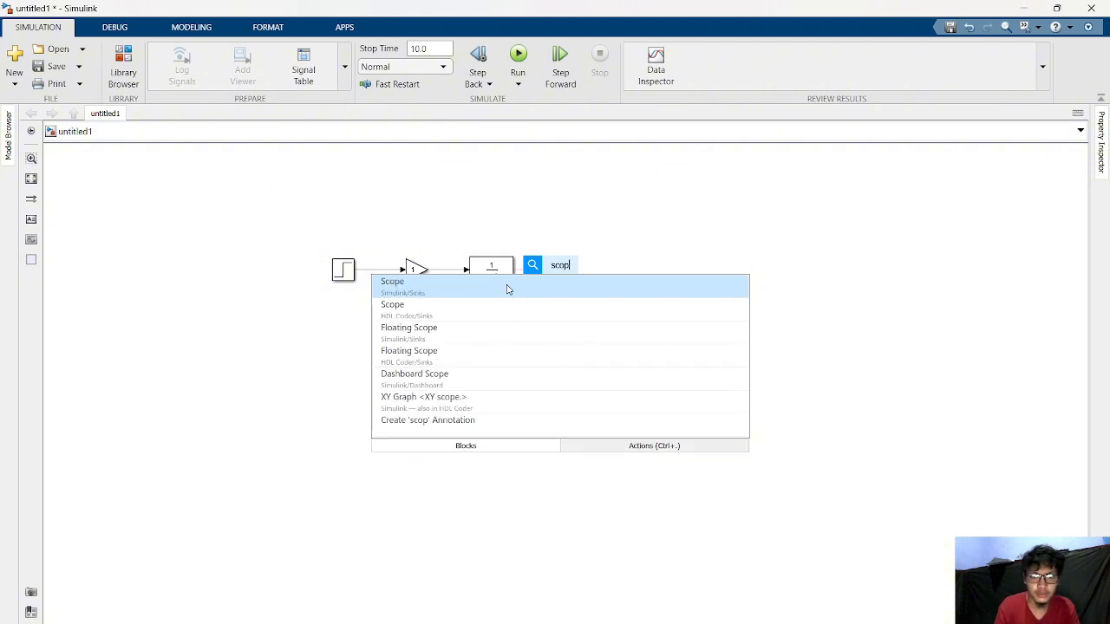
click(507, 290)
click(575, 300)
Set the Step block's step time to 2.
click(343, 270)
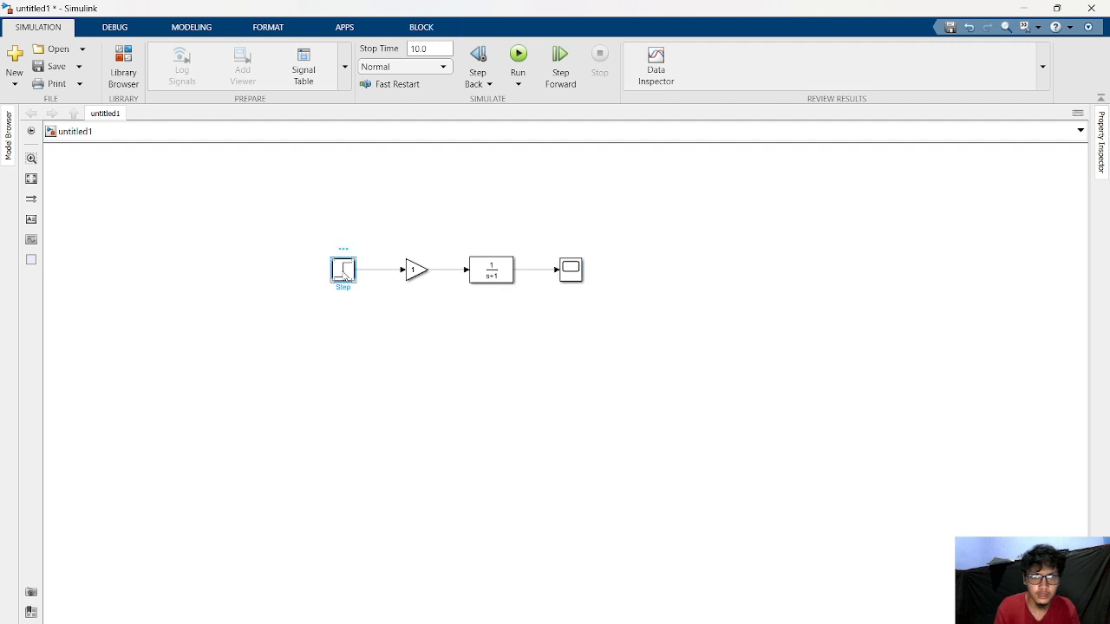
right_click(343, 273)
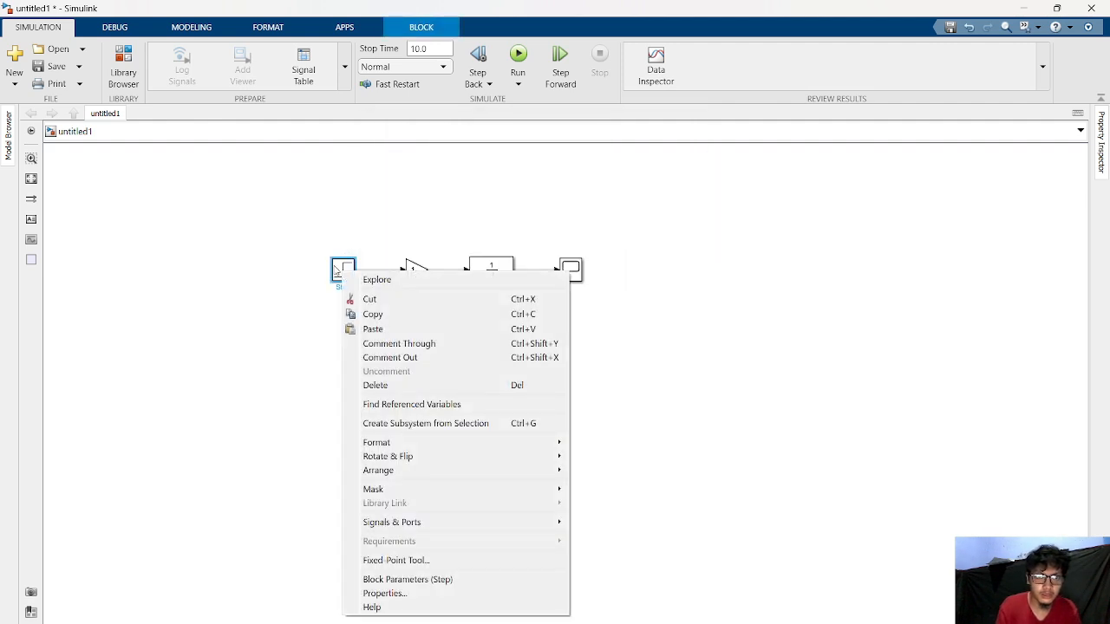
click(342, 272)
double_click(354, 276)
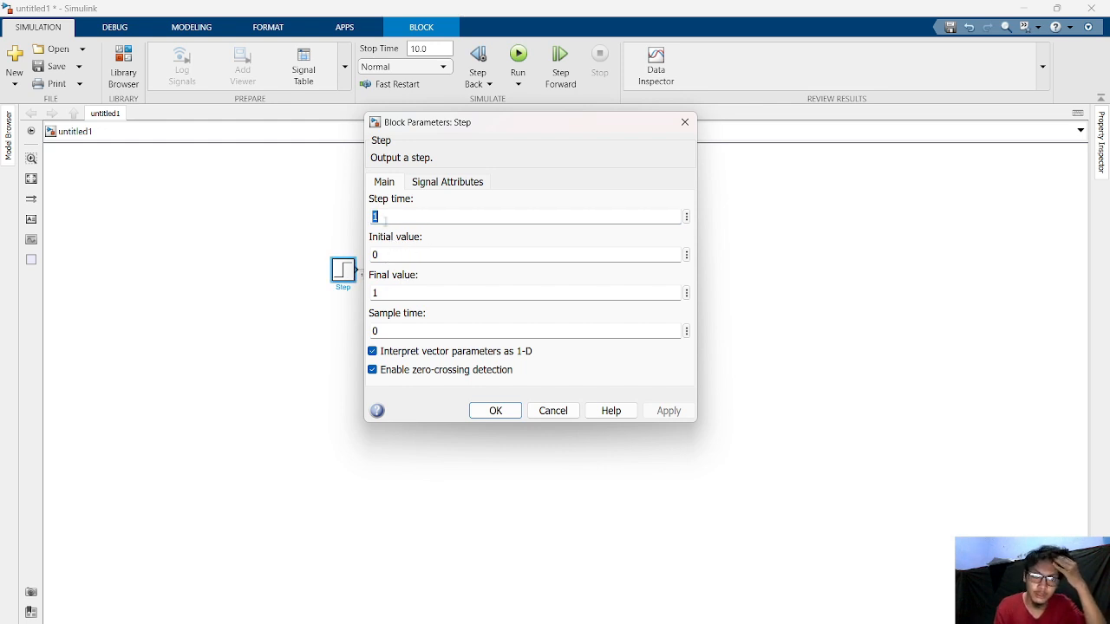
key(BackSpace)
text(2)
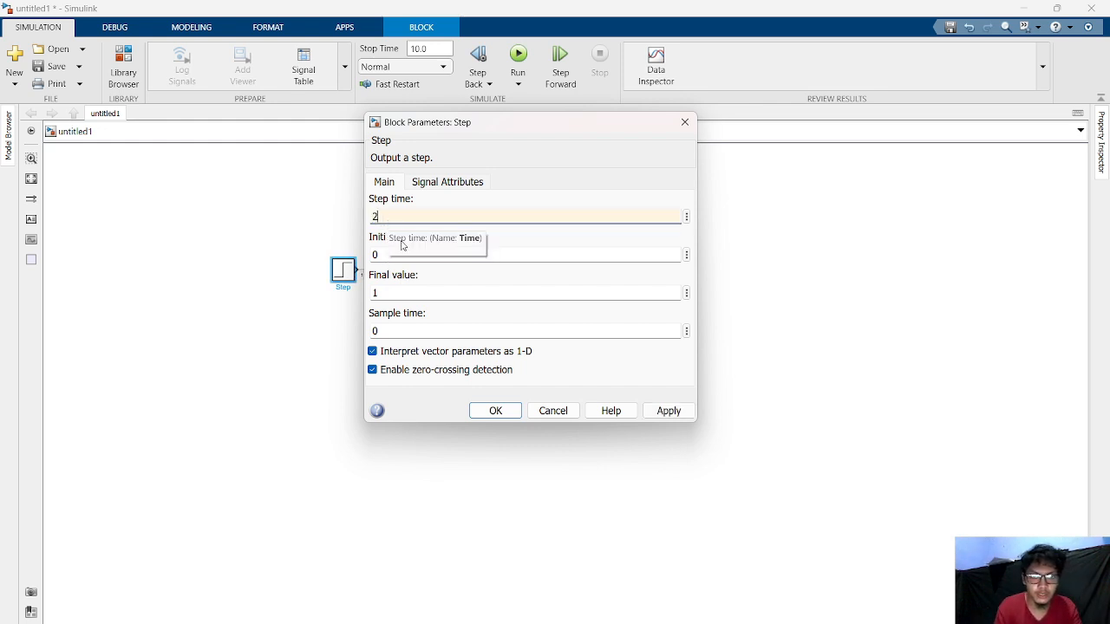
click(496, 410)
Set the Gain block's gain to 4.
click(415, 274)
double_click(415, 274)
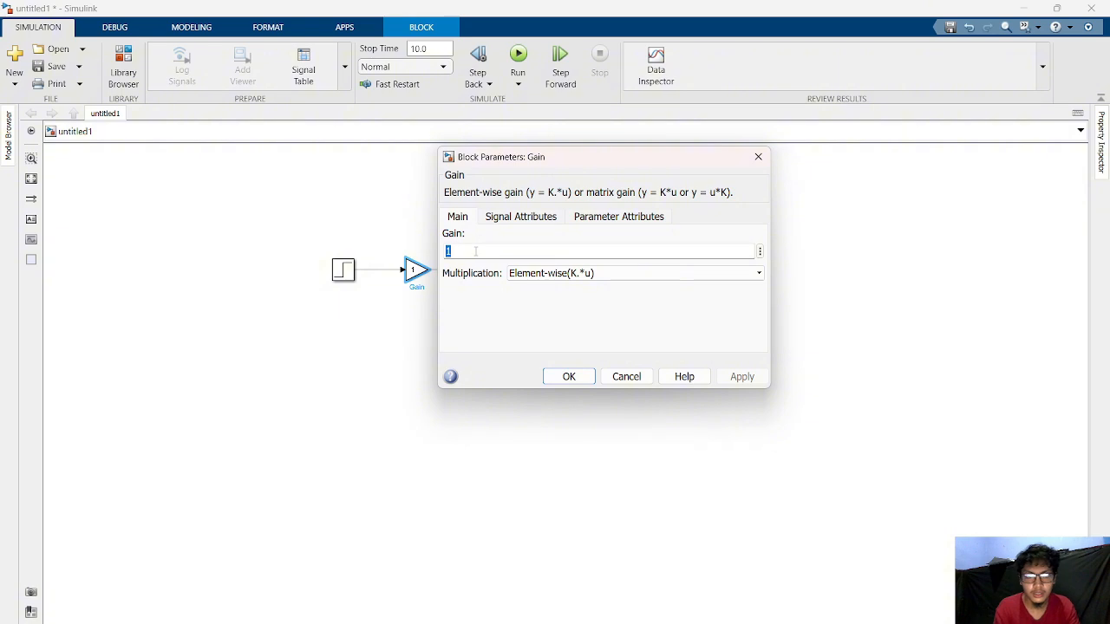
key(BackSpace)
text(4)
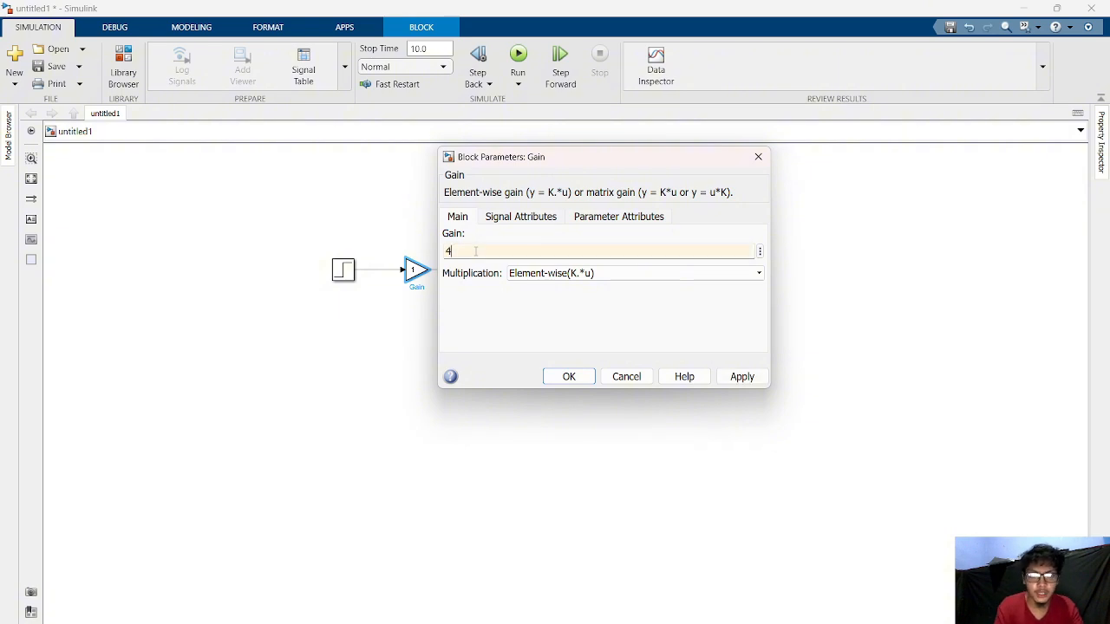
click(568, 377)
Review the block parameters of the Transfer Fcn (with initial outputs) block and the Gain block.
click(494, 276)
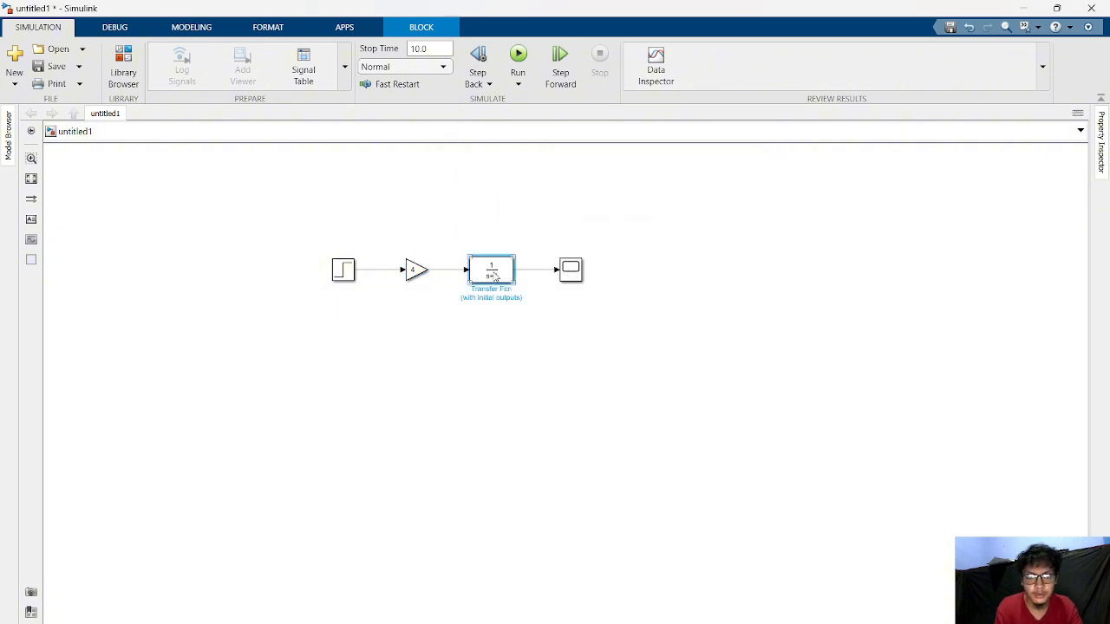
double_click(494, 275)
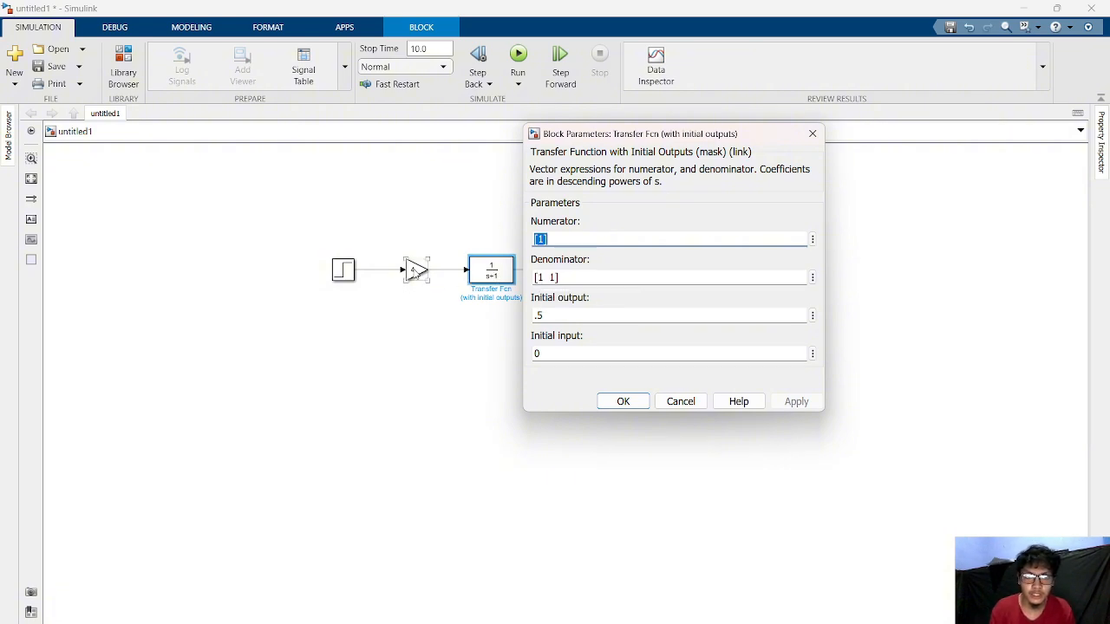
double_click(415, 270)
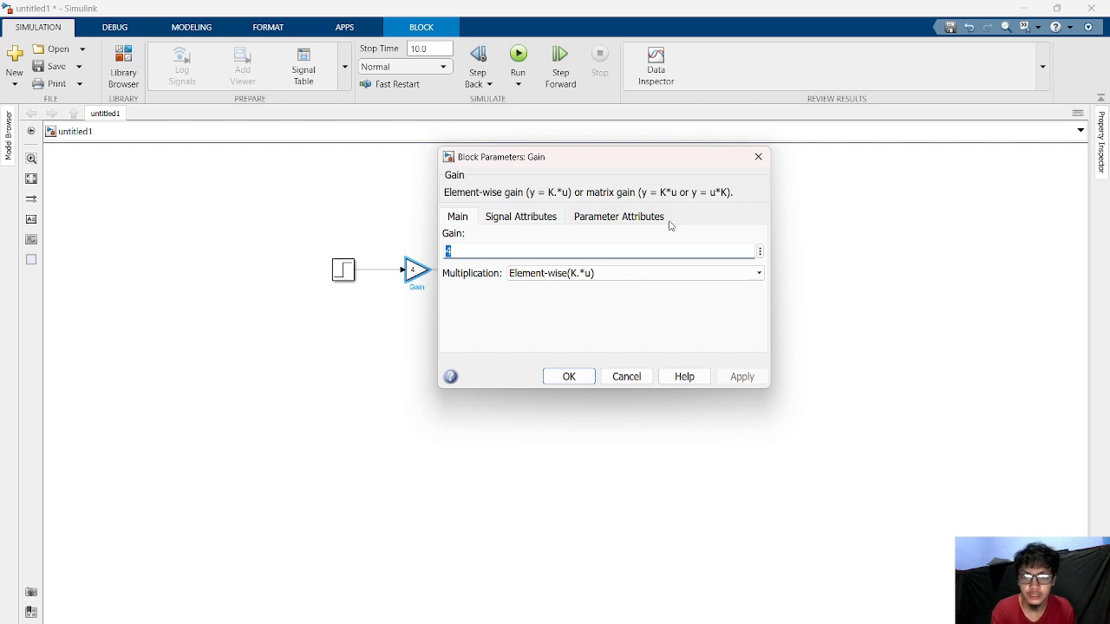
click(569, 377)
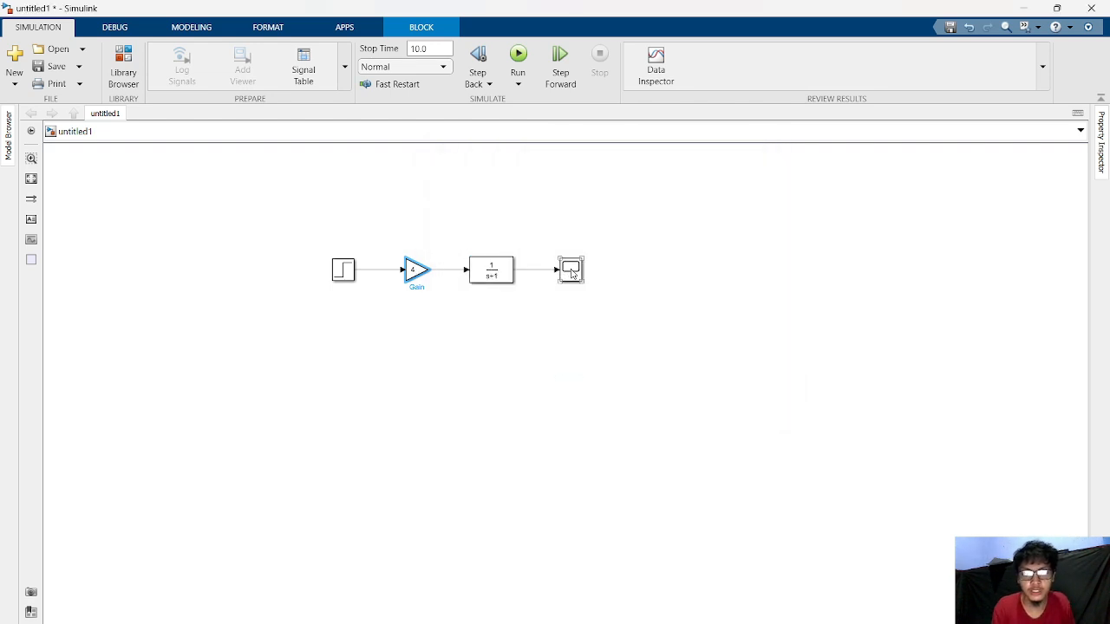
Run the simulation from the Scope and view the step response before minimizing the plot window.
double_click(573, 272)
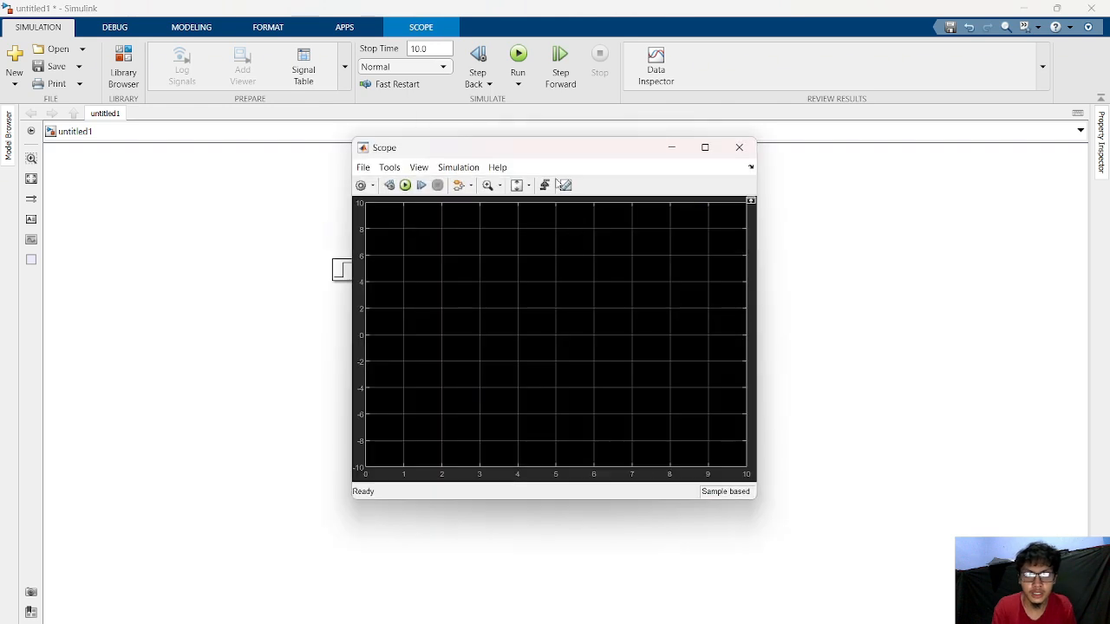
click(405, 185)
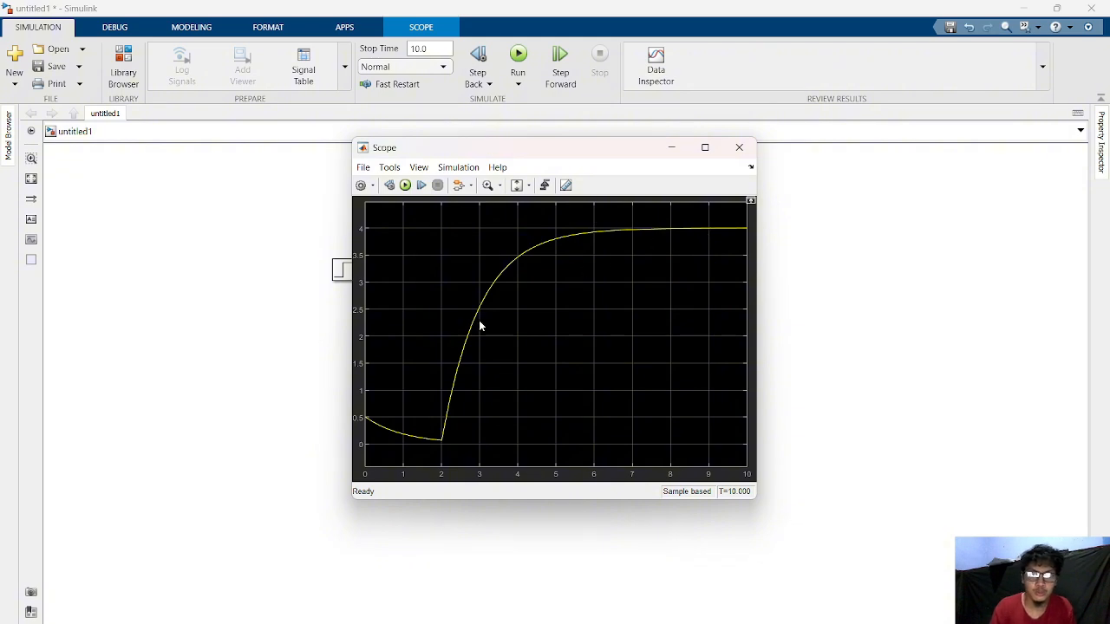
click(670, 148)
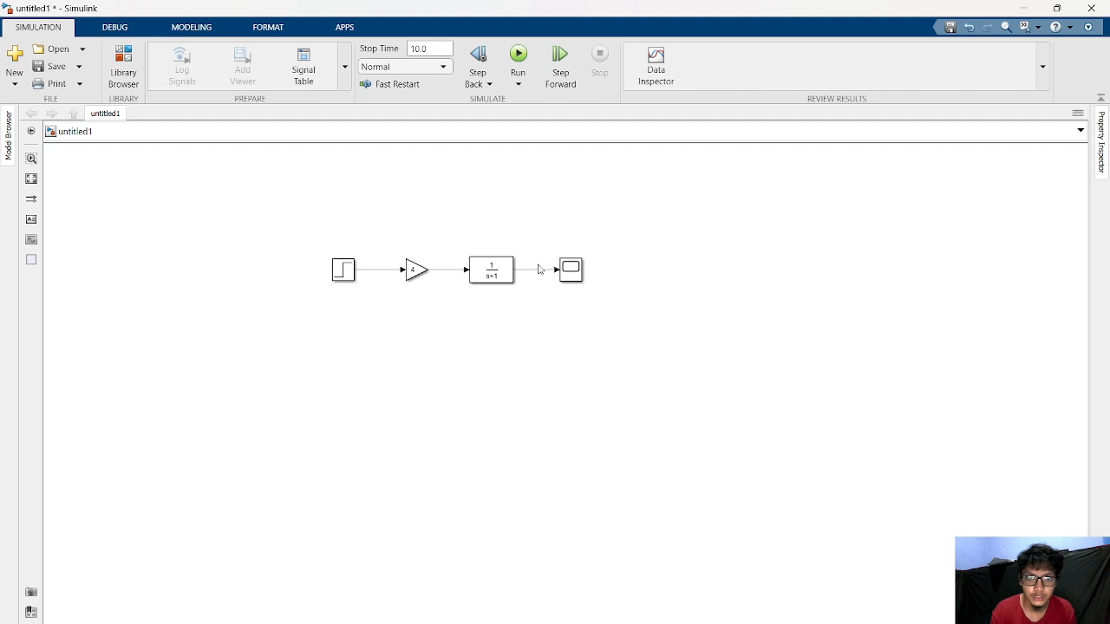
Delete the Transfer Fcn, Gain and Step blocks from the model.
click(502, 274)
key(Delete)
click(416, 273)
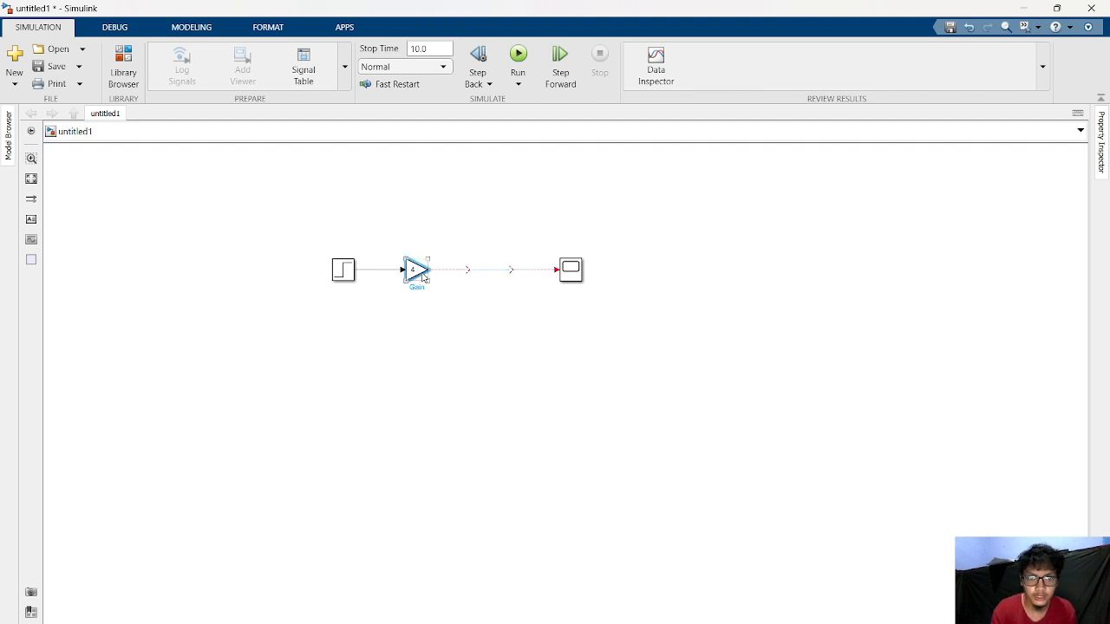
key(Delete)
click(341, 273)
key(Delete)
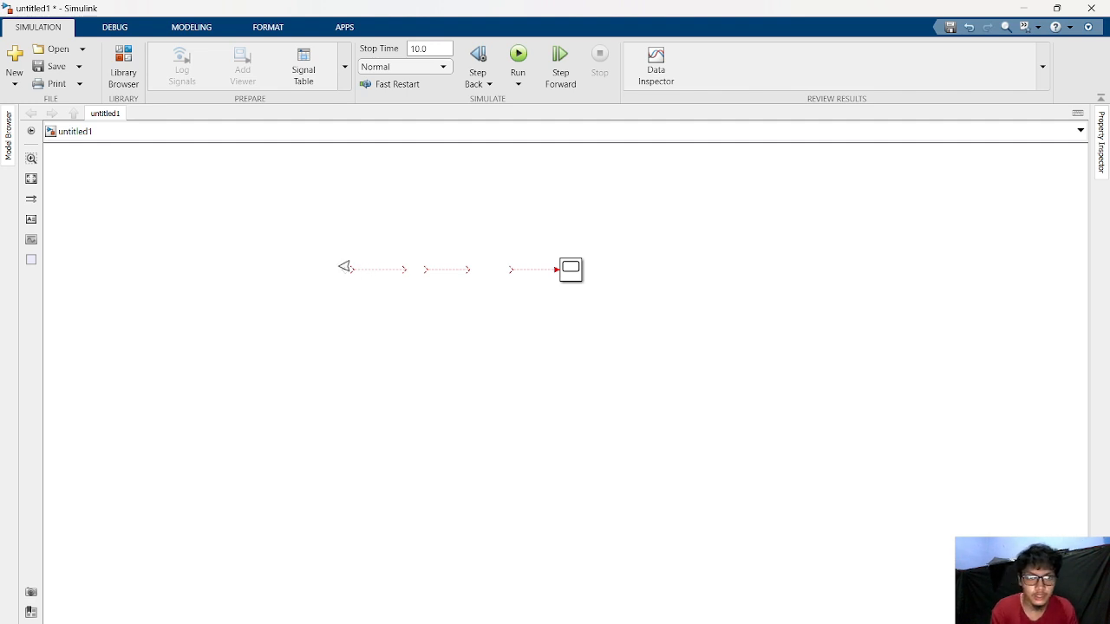
Cut the leftover unconnected signal line that ran from the Step block to the Gain block.
click(344, 266)
right_click(345, 266)
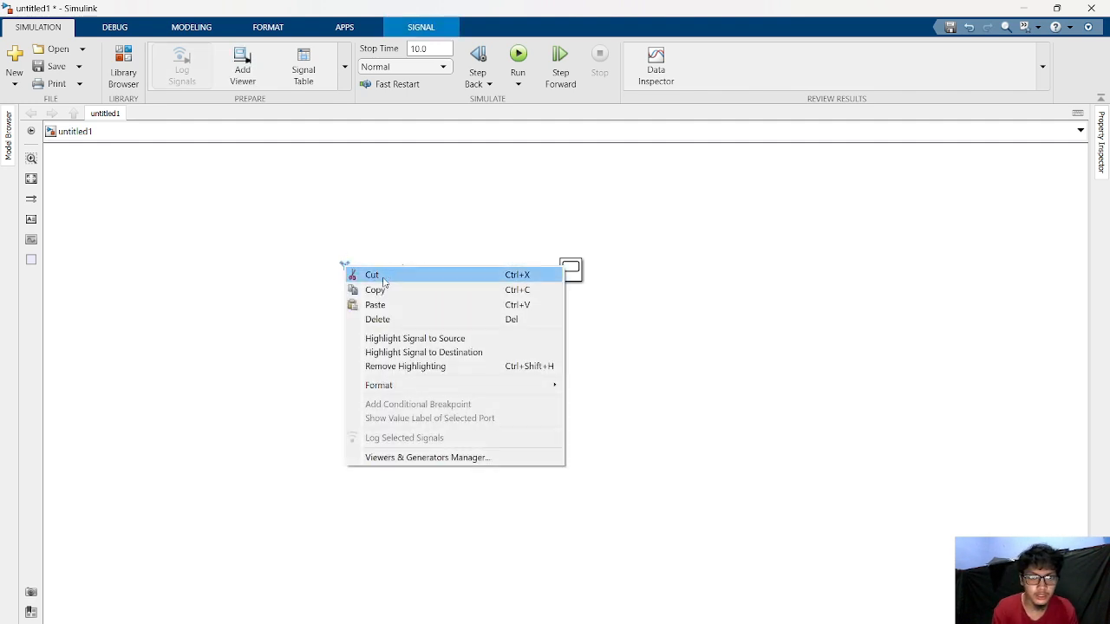
click(383, 277)
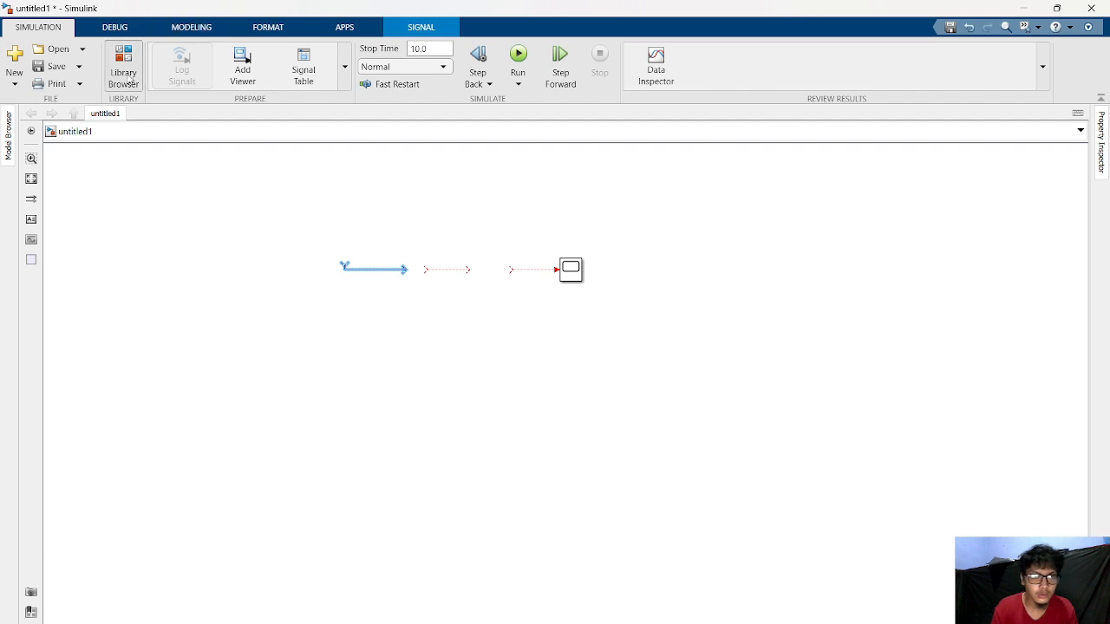
click(123, 77)
double_click(352, 285)
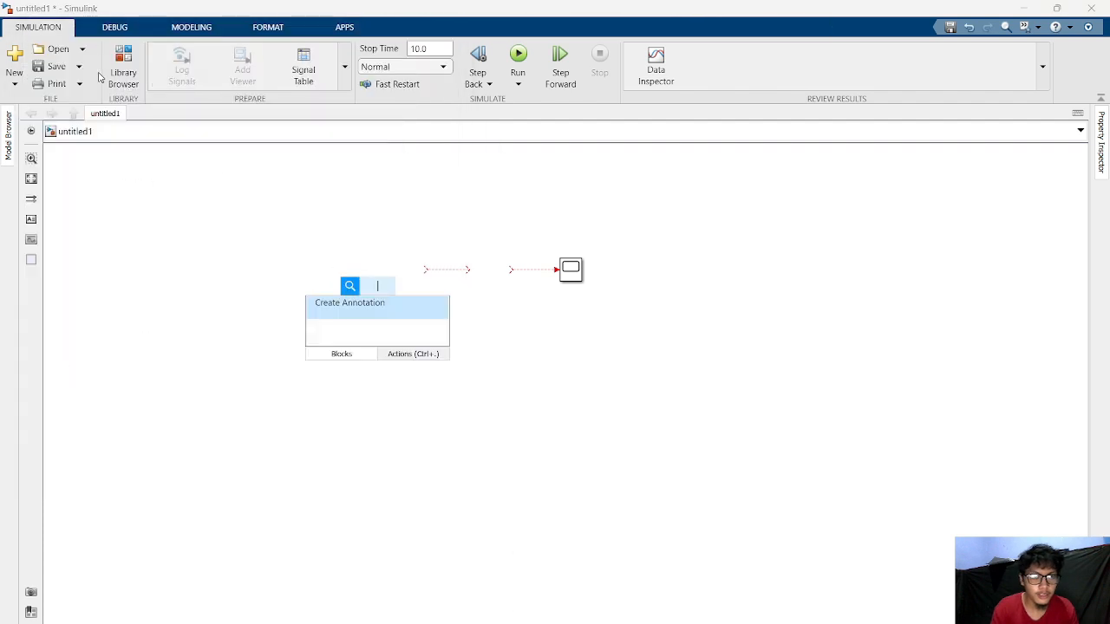
click(369, 312)
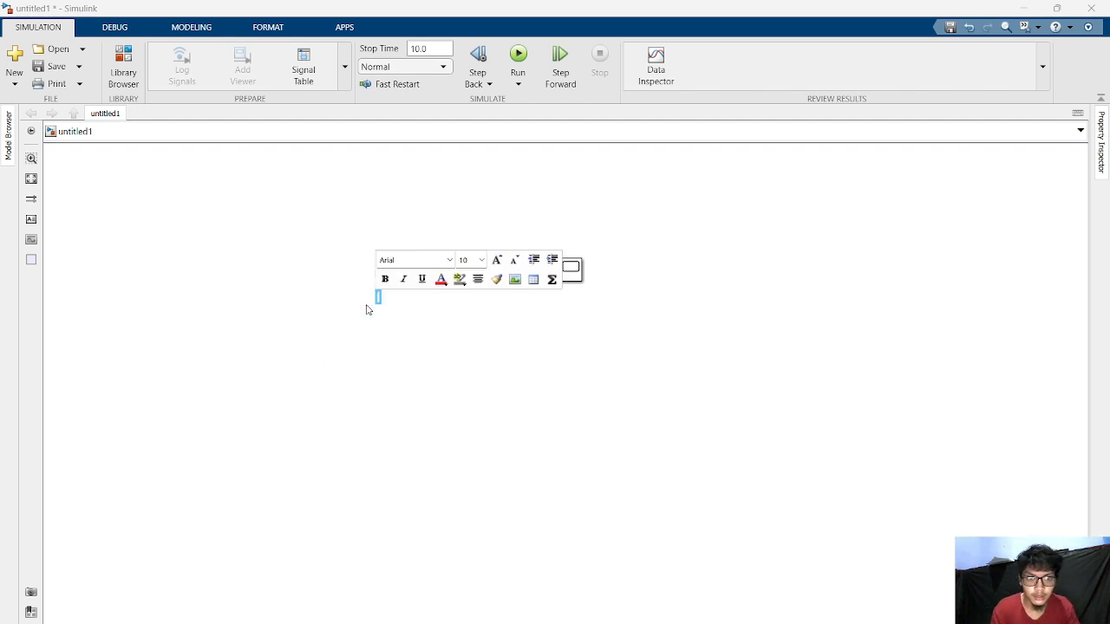
click(389, 312)
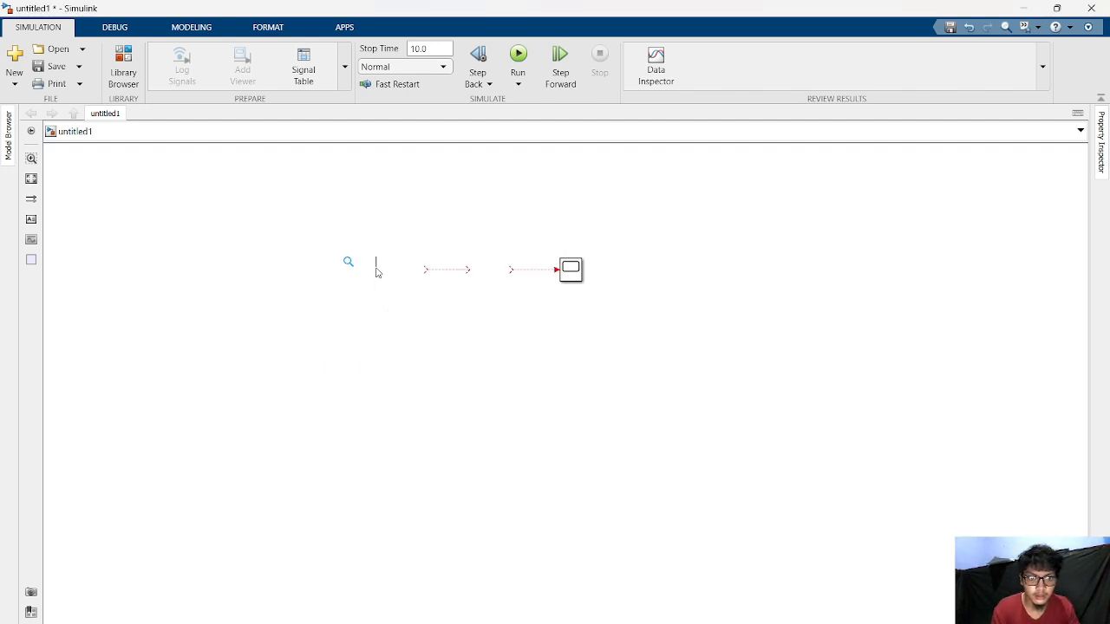
Insert a Display block in place of the removed Step block, and a To Workspace block below it.
text(dis)
click(305, 310)
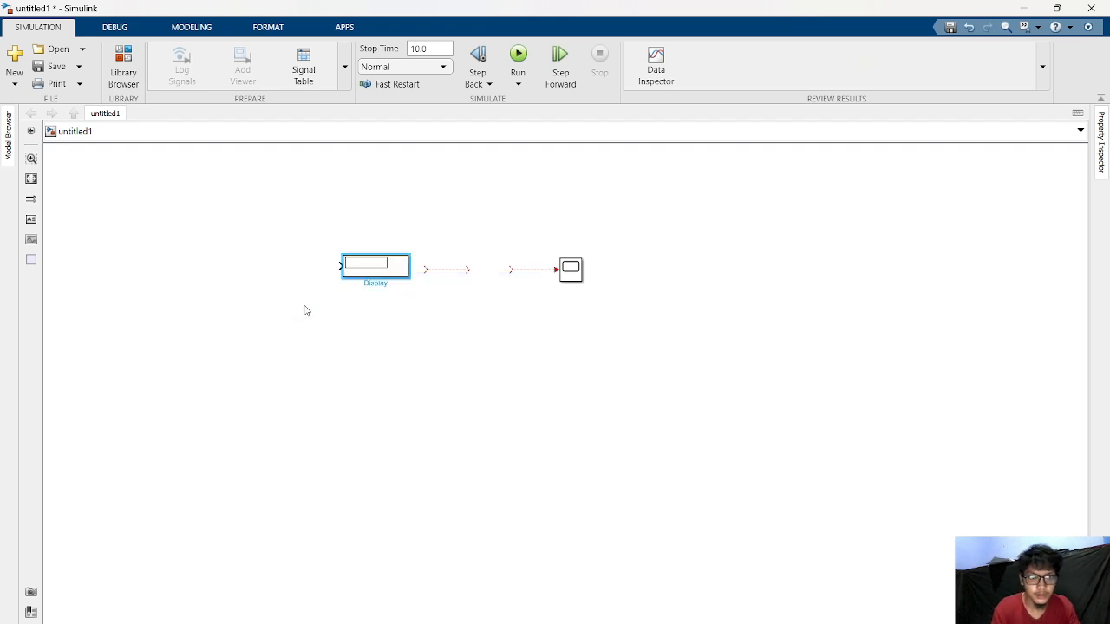
click(393, 314)
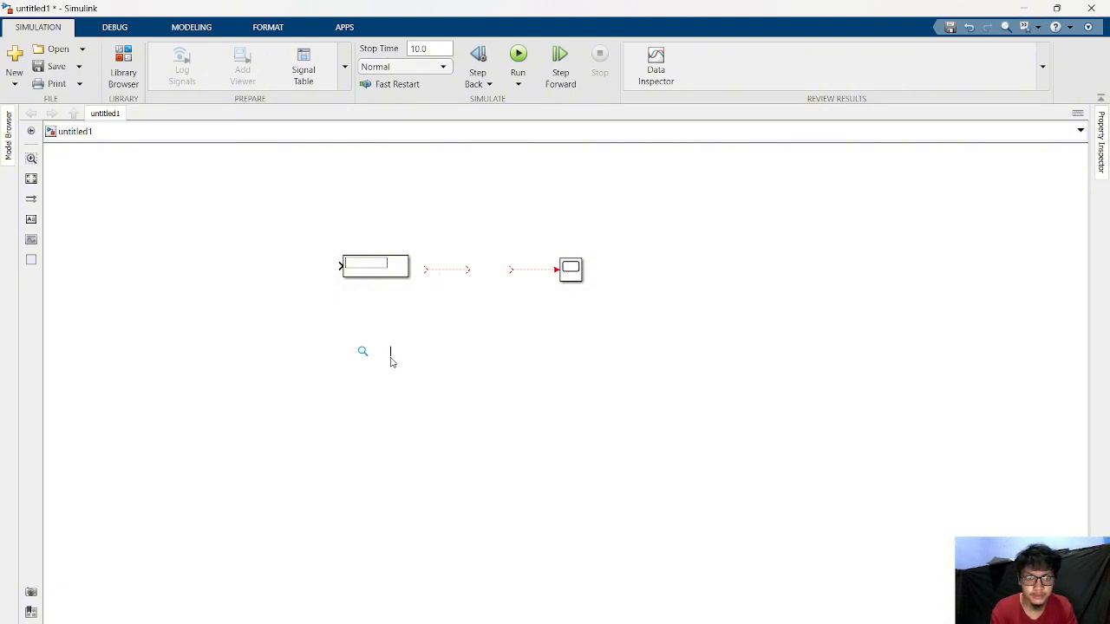
text(to wor)
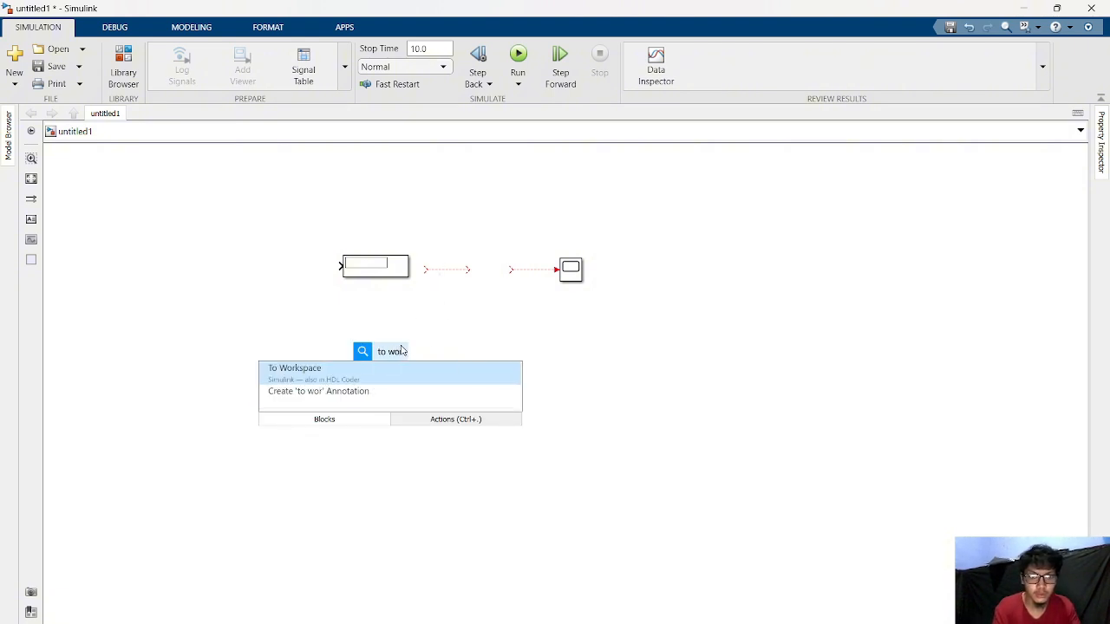
click(392, 374)
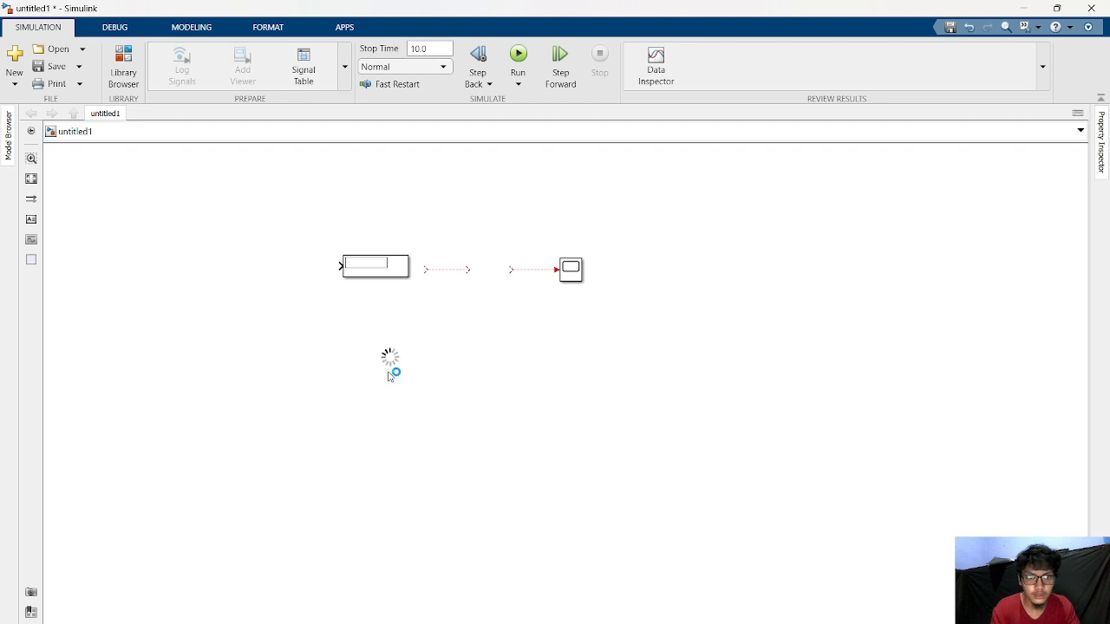
click(477, 341)
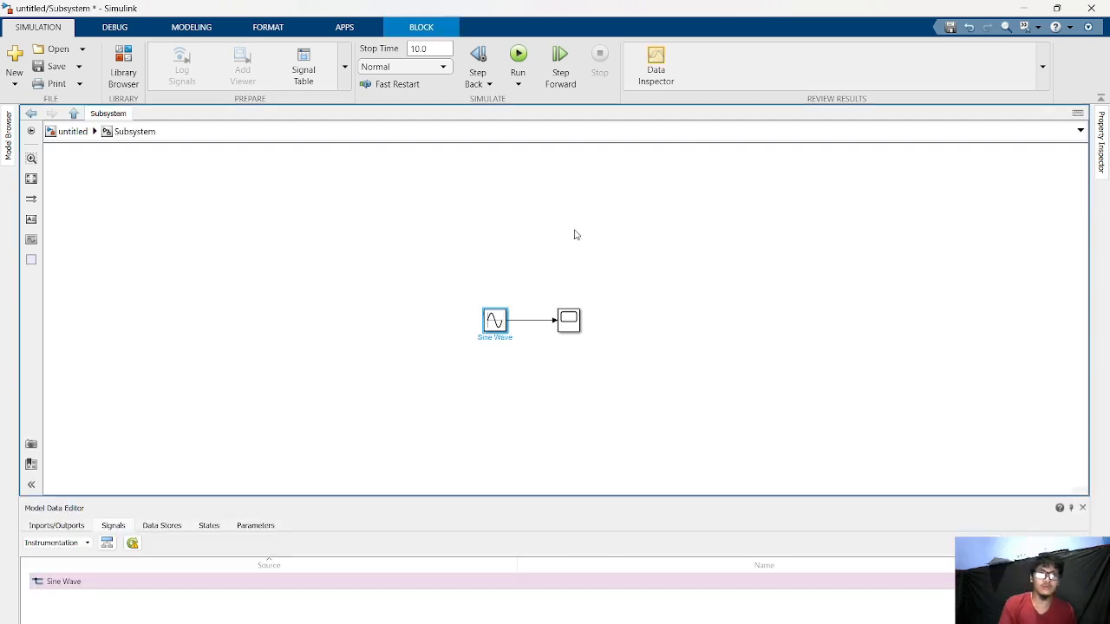
In the untitled/Subsystem model, set the Sine Wave block's amplitude to 5 and frequency to 5 rad/sec.
drag(552, 320, 553, 319)
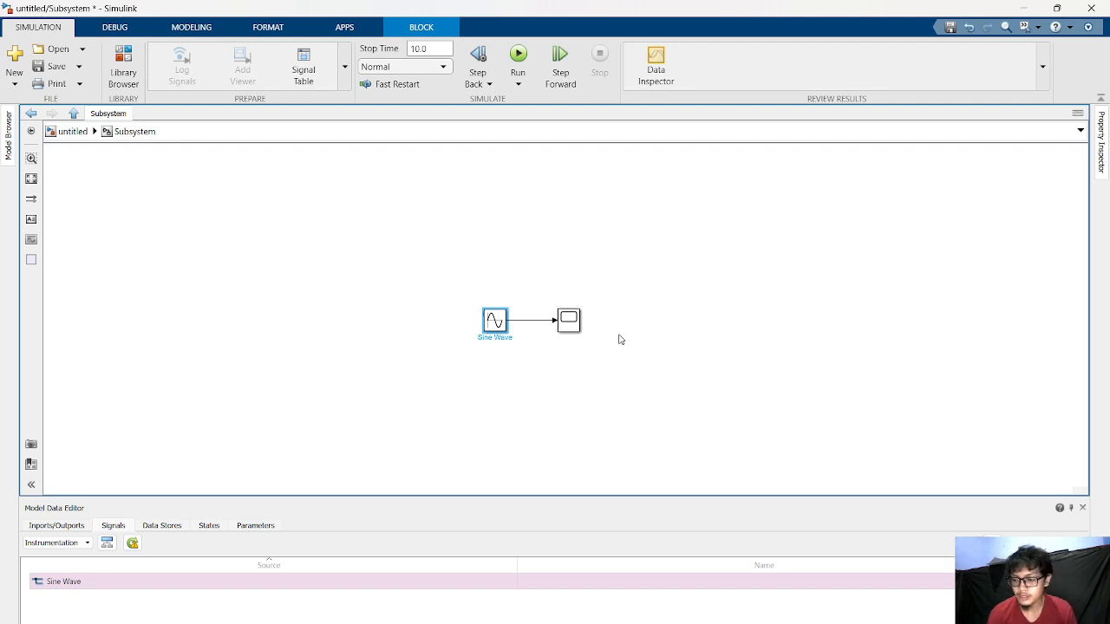
click(568, 319)
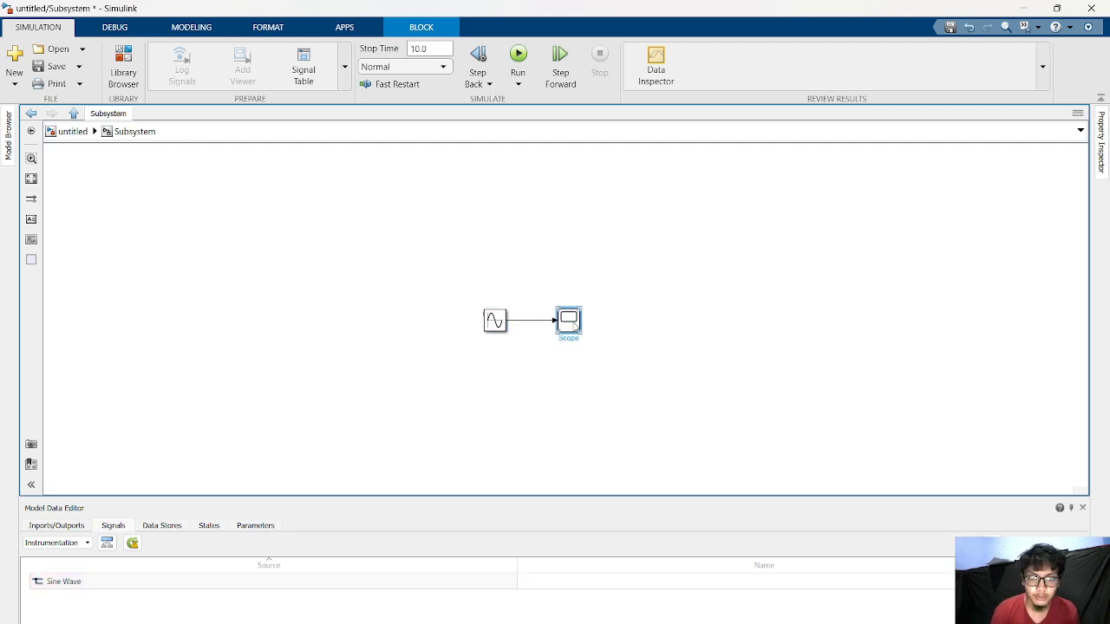
double_click(486, 314)
double_click(493, 321)
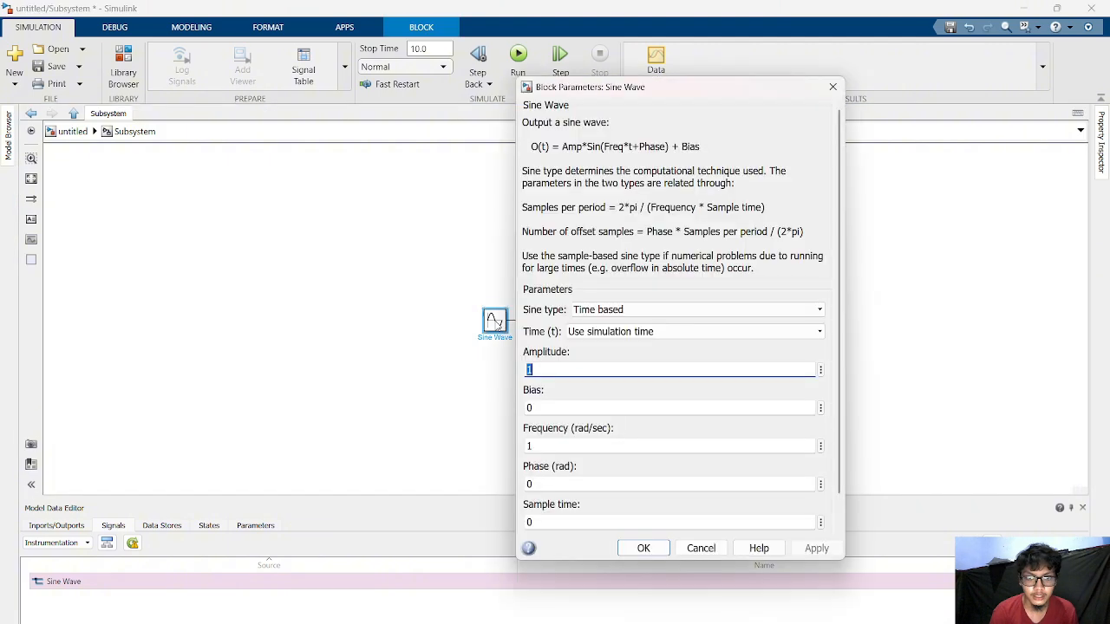
key(BackSpace)
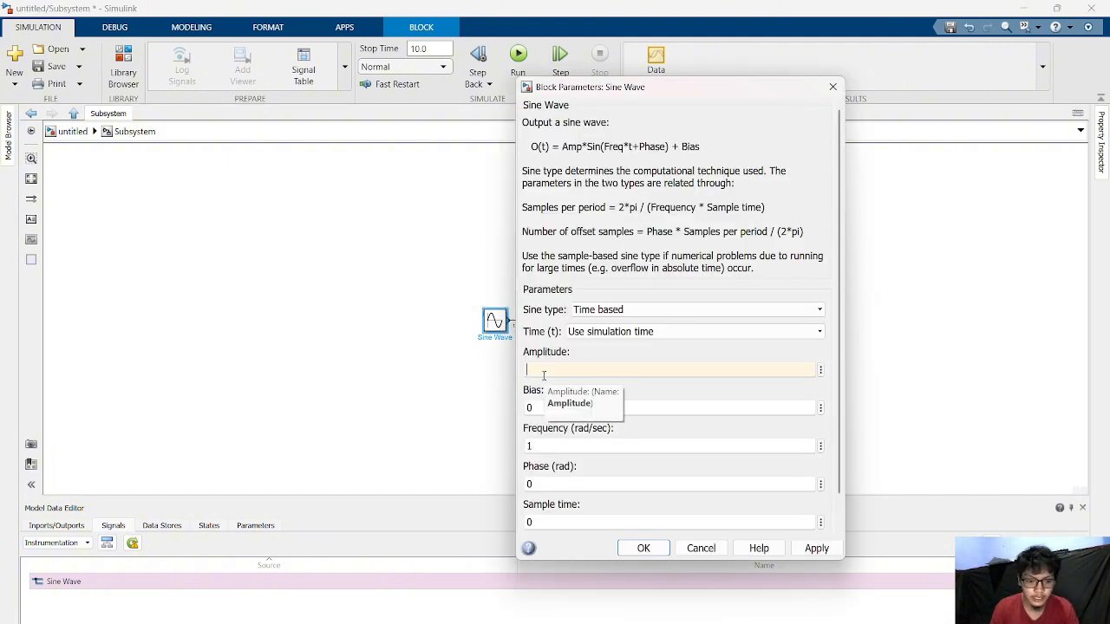
text(4)
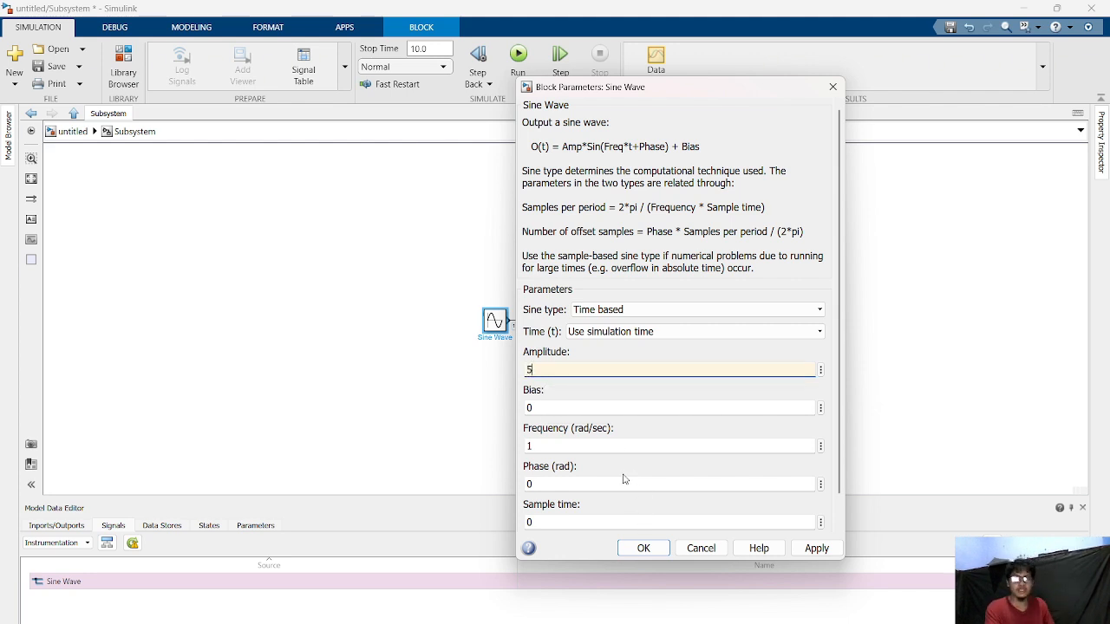
double_click(544, 445)
key(BackSpace)
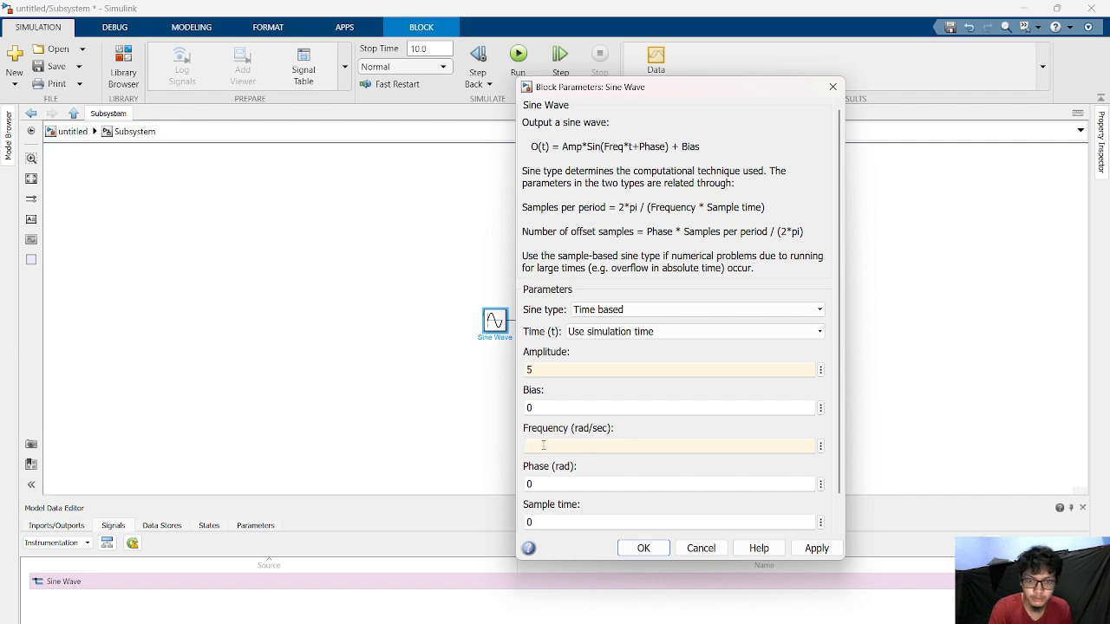
text(5)
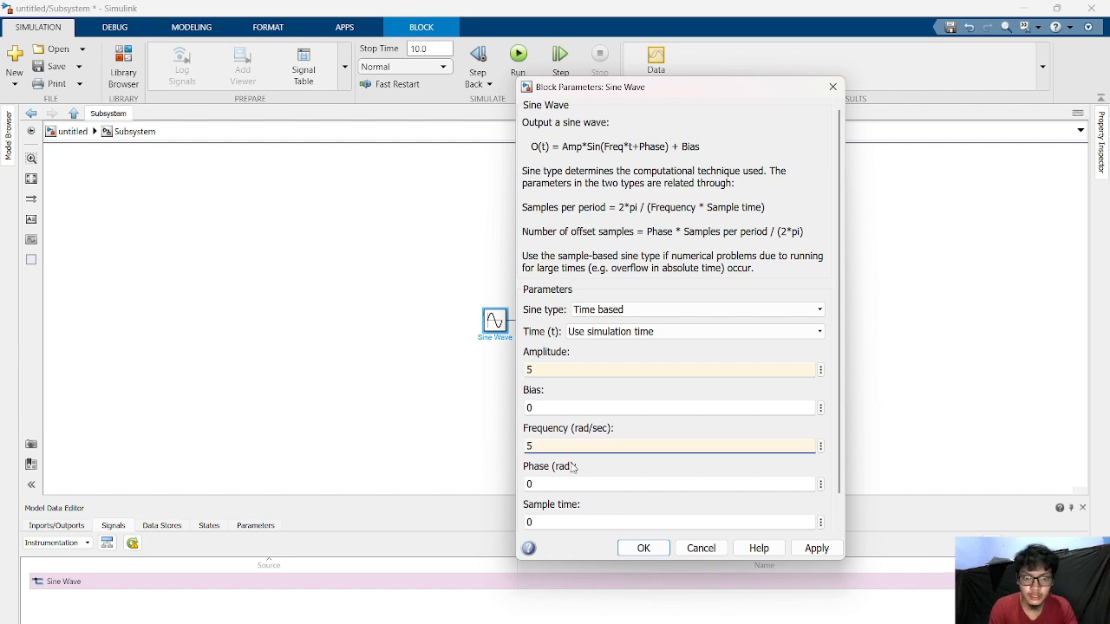
click(642, 548)
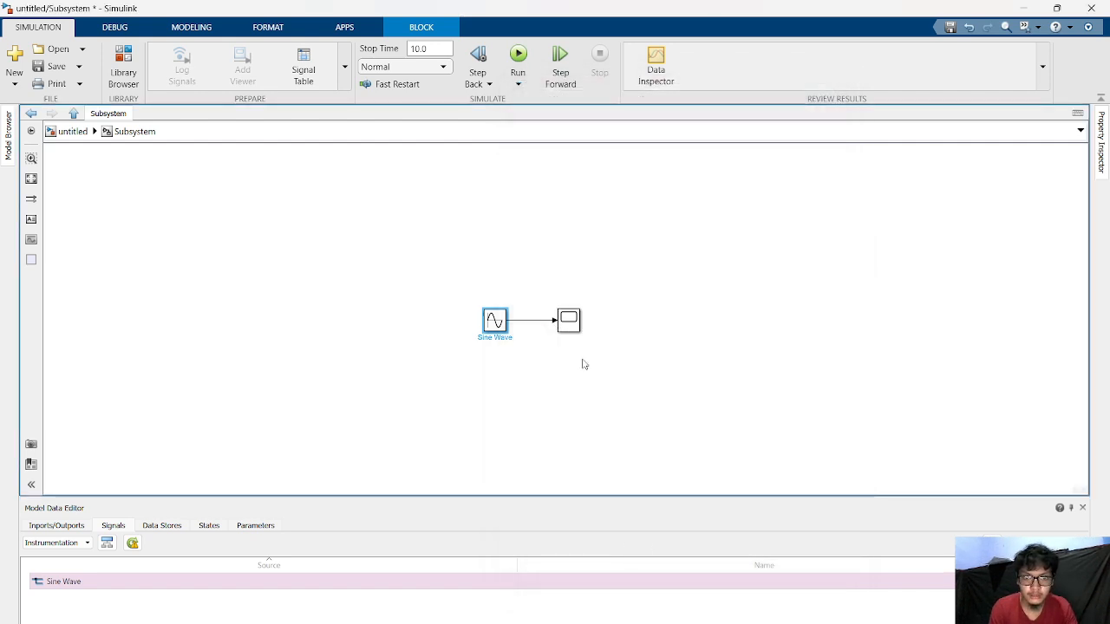
Run the Sine Wave simulation from the subsystem's Scope, view the waveform and minimize the plot window.
click(568, 320)
double_click(568, 321)
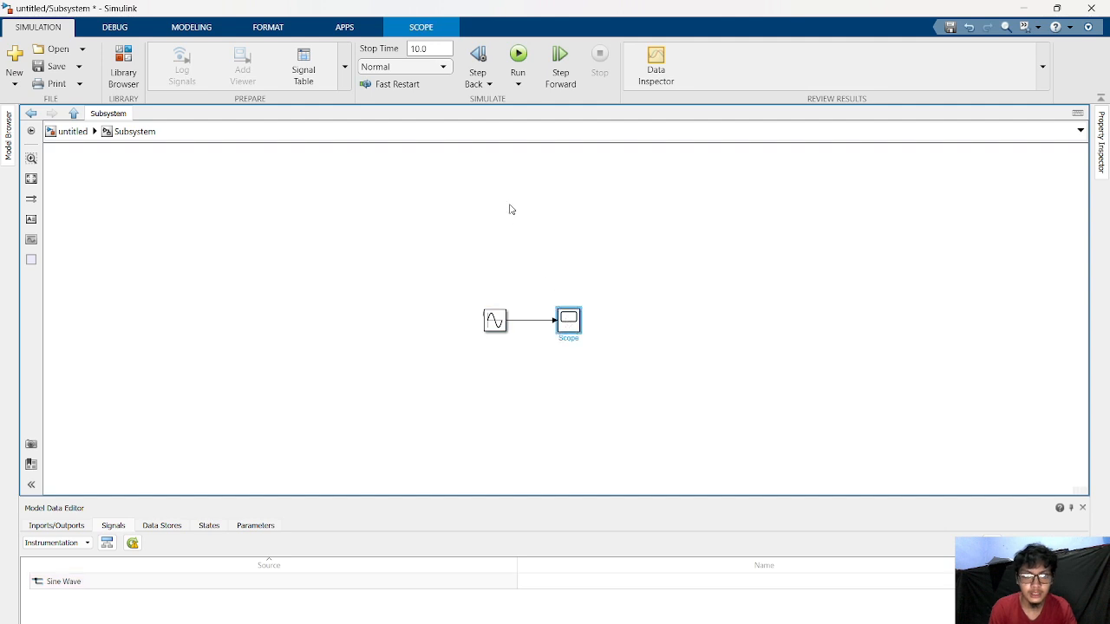
click(405, 186)
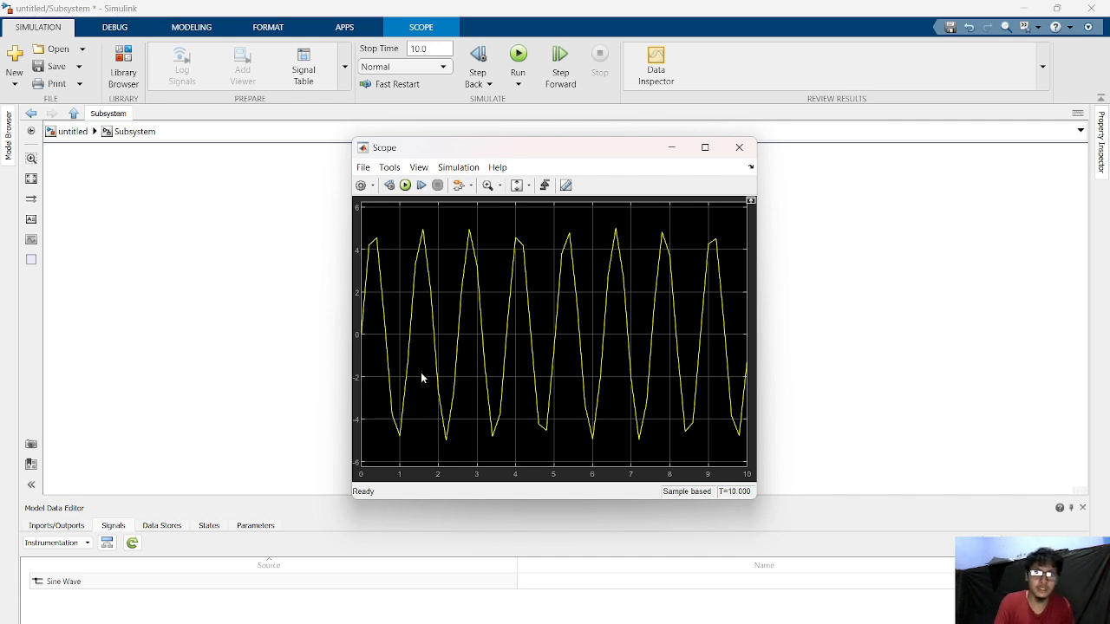
click(671, 148)
Review the Sine Wave block's parameters and close them without changes.
click(493, 321)
double_click(492, 321)
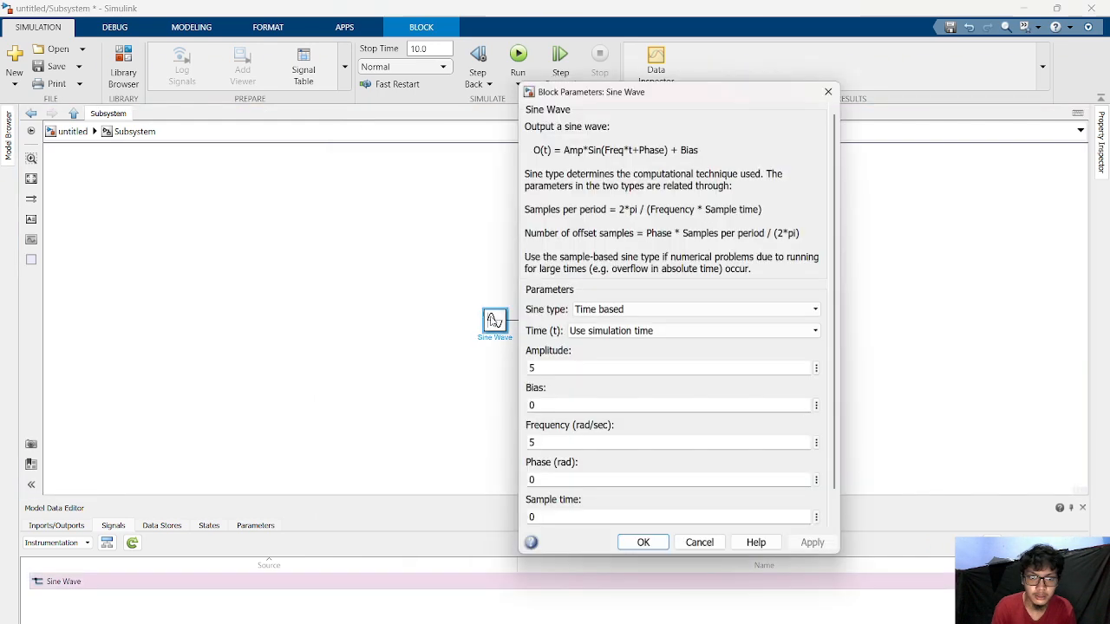
click(493, 321)
double_click(492, 321)
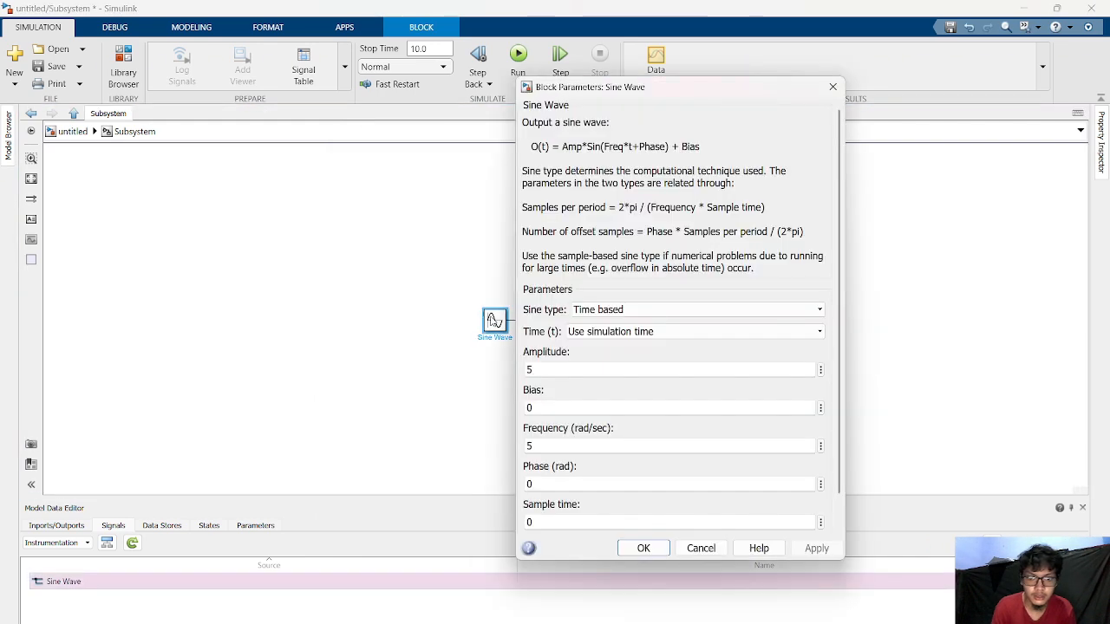
click(833, 87)
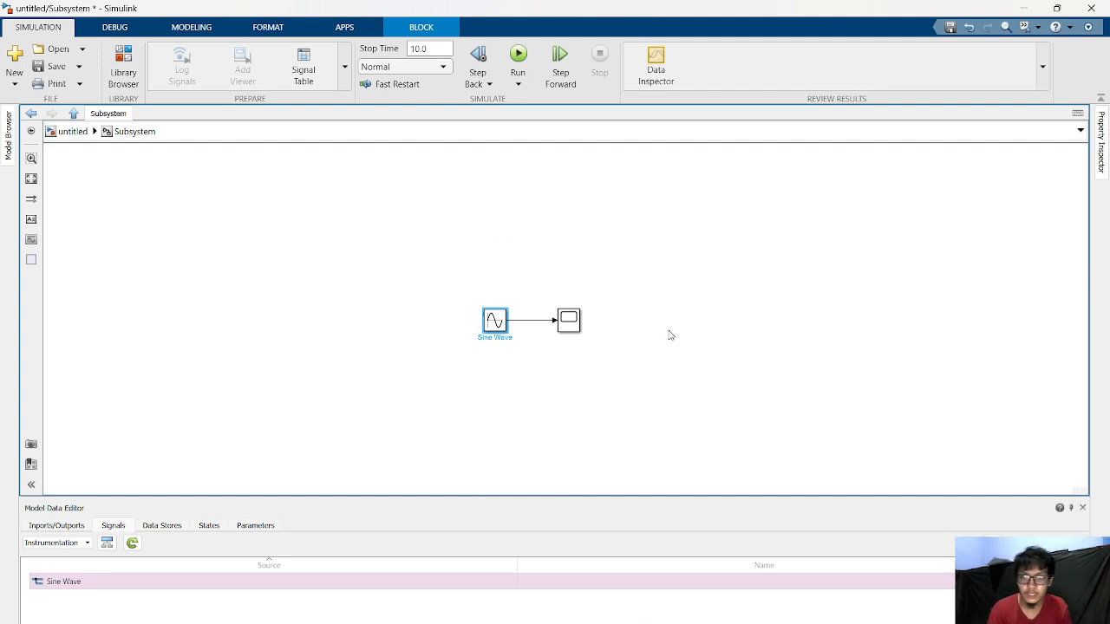
Delete the signal line between the Sine Wave and Scope blocks, and recheck the Sine Wave block's parameters.
click(525, 320)
key(Delete)
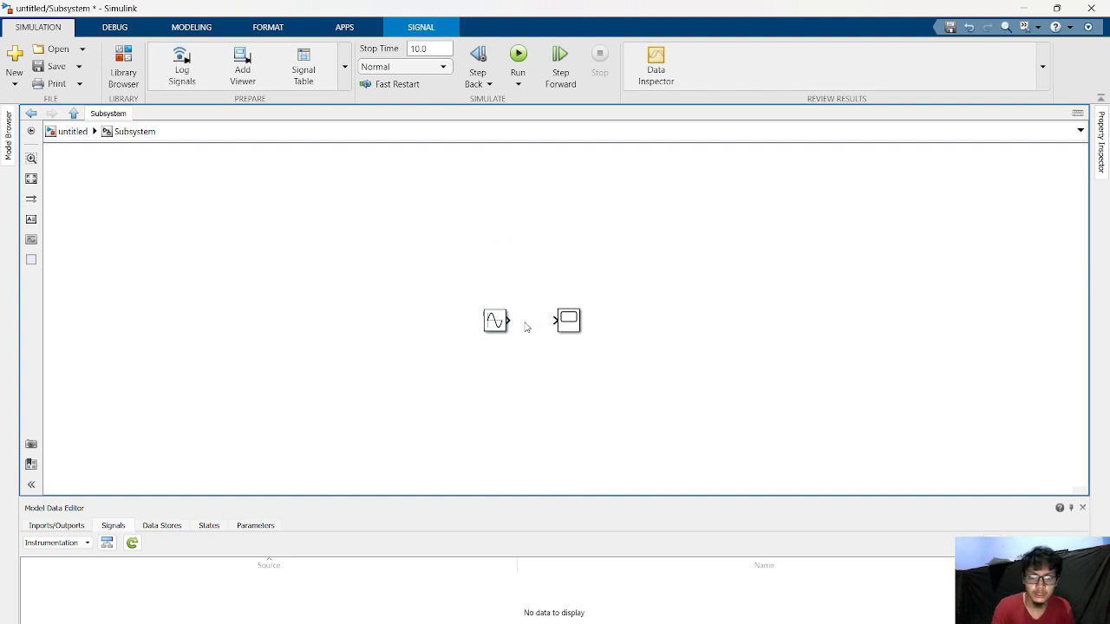
double_click(501, 322)
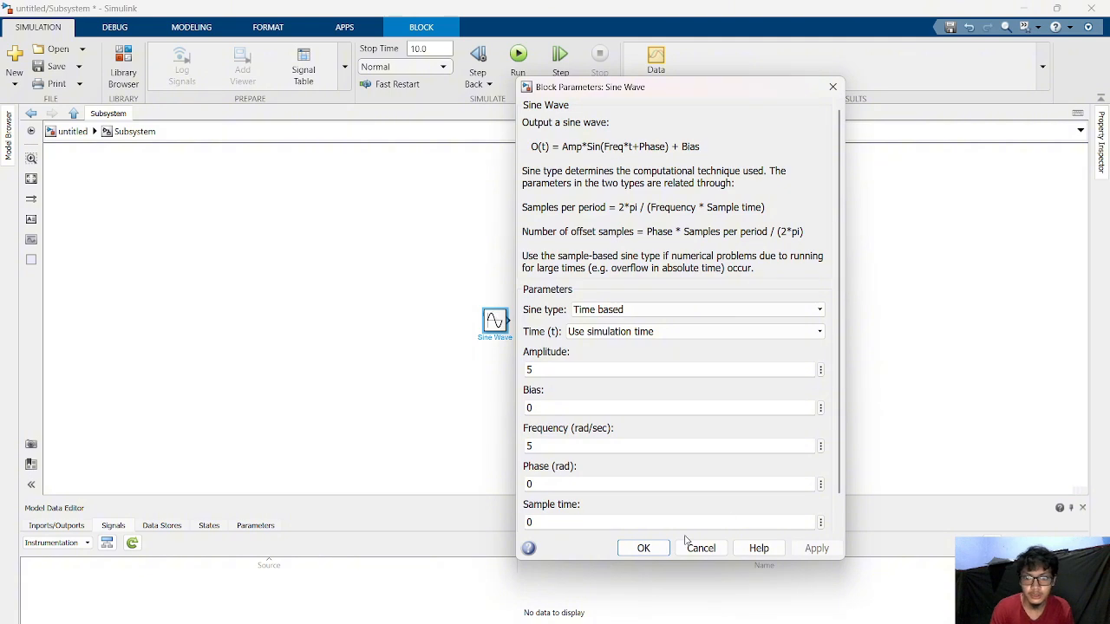
click(646, 548)
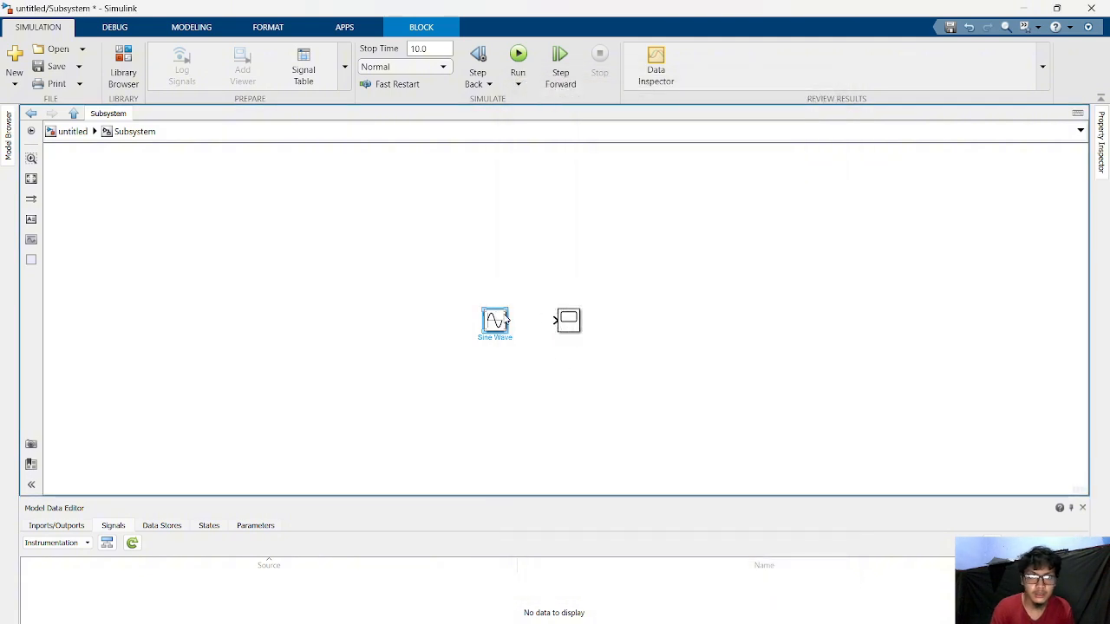
Insert a Step block above and left of the Sine Wave block, and draw a signal line from its output.
right_click(505, 321)
click(354, 264)
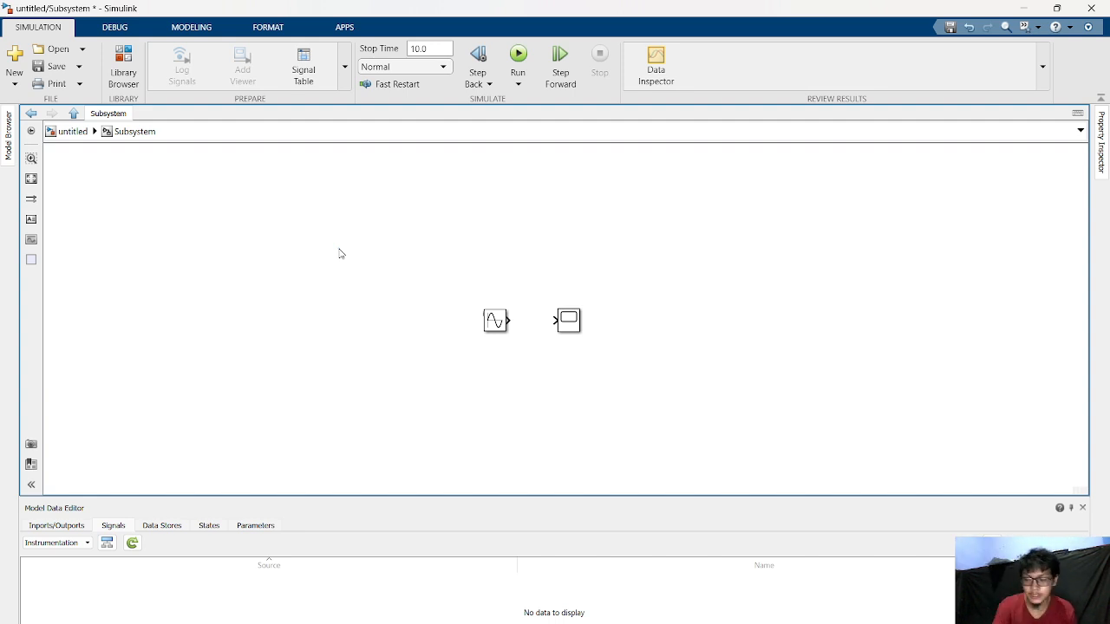
double_click(340, 253)
text(step)
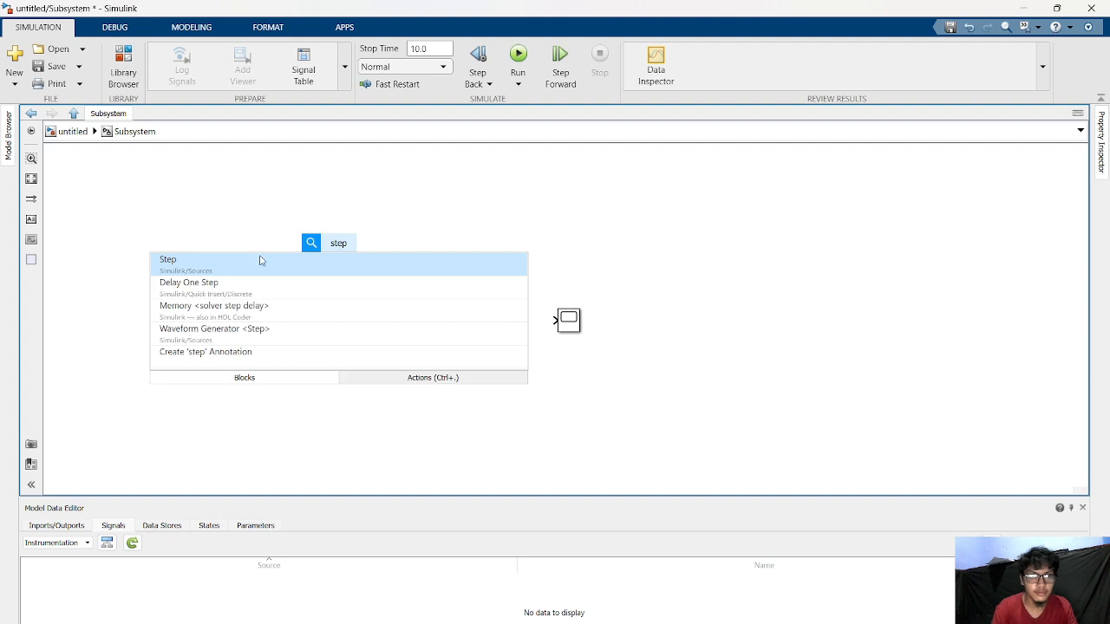
click(256, 260)
drag(349, 248, 386, 248)
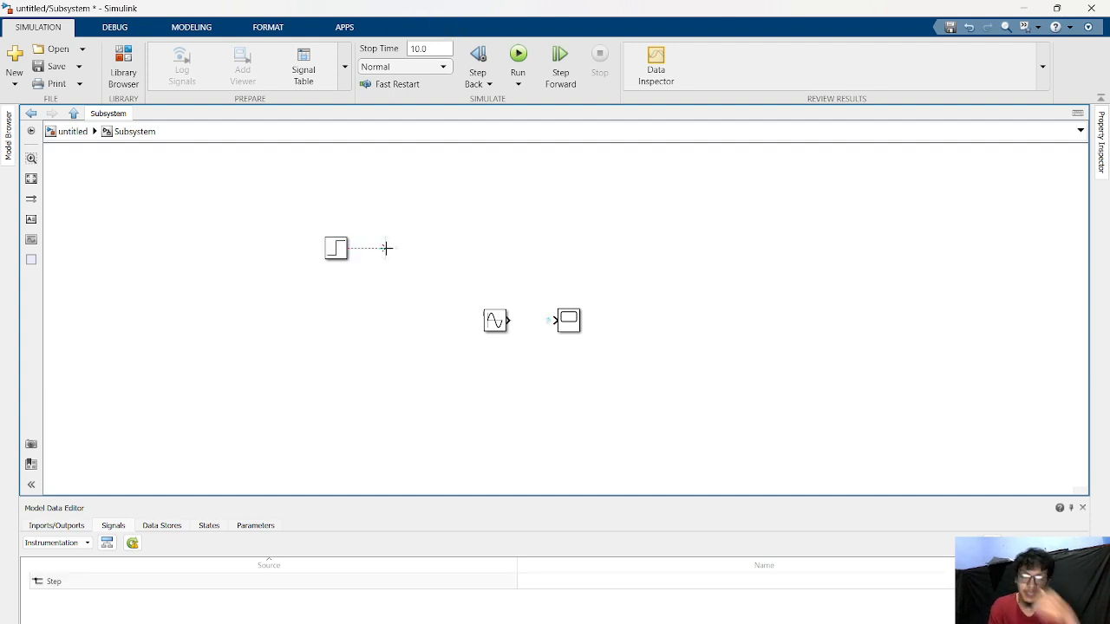
drag(386, 248, 386, 249)
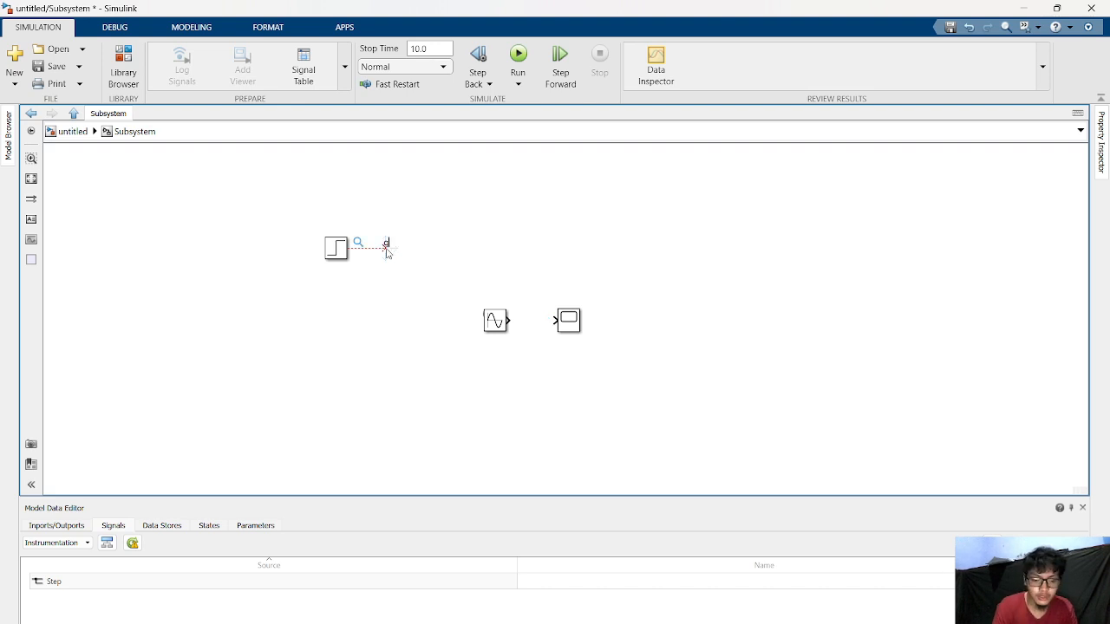
key(Escape)
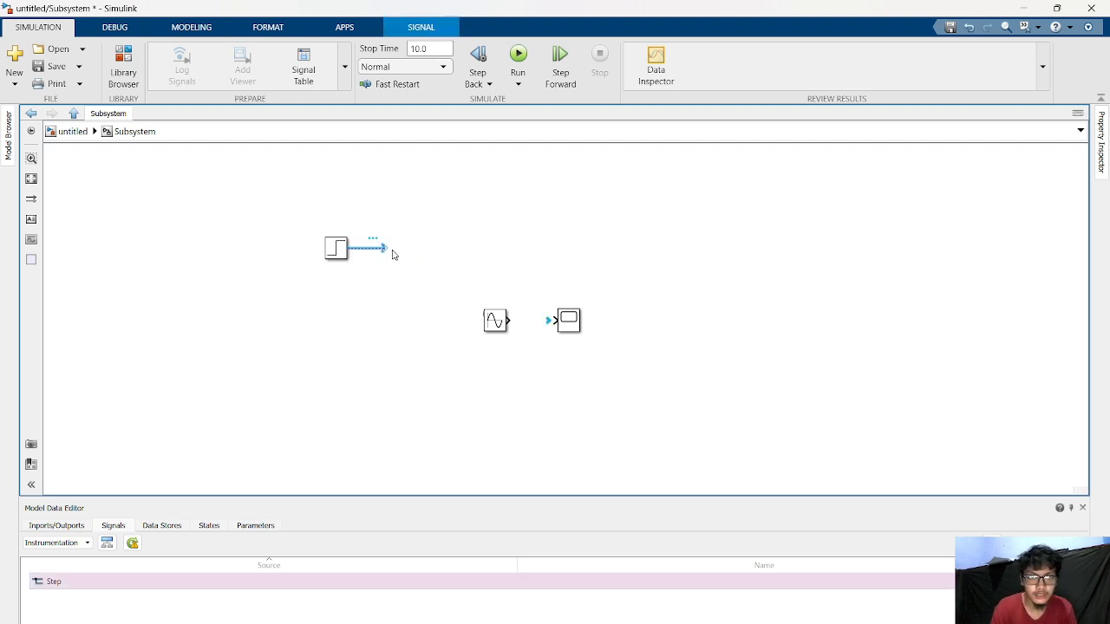
right_click(384, 250)
key(Escape)
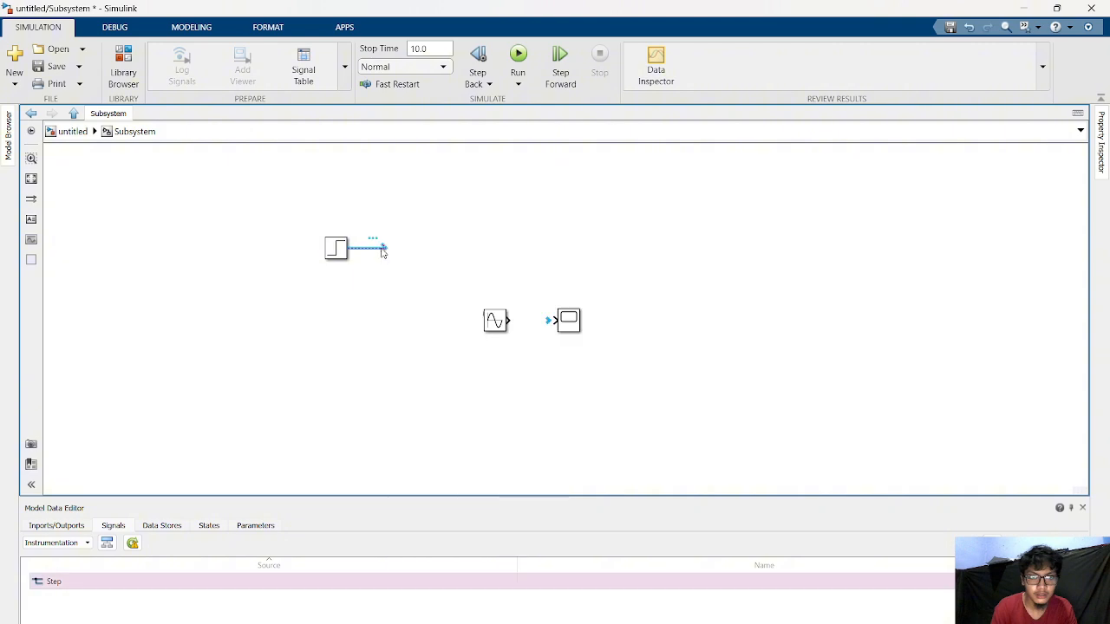
right_click(381, 250)
key(Escape)
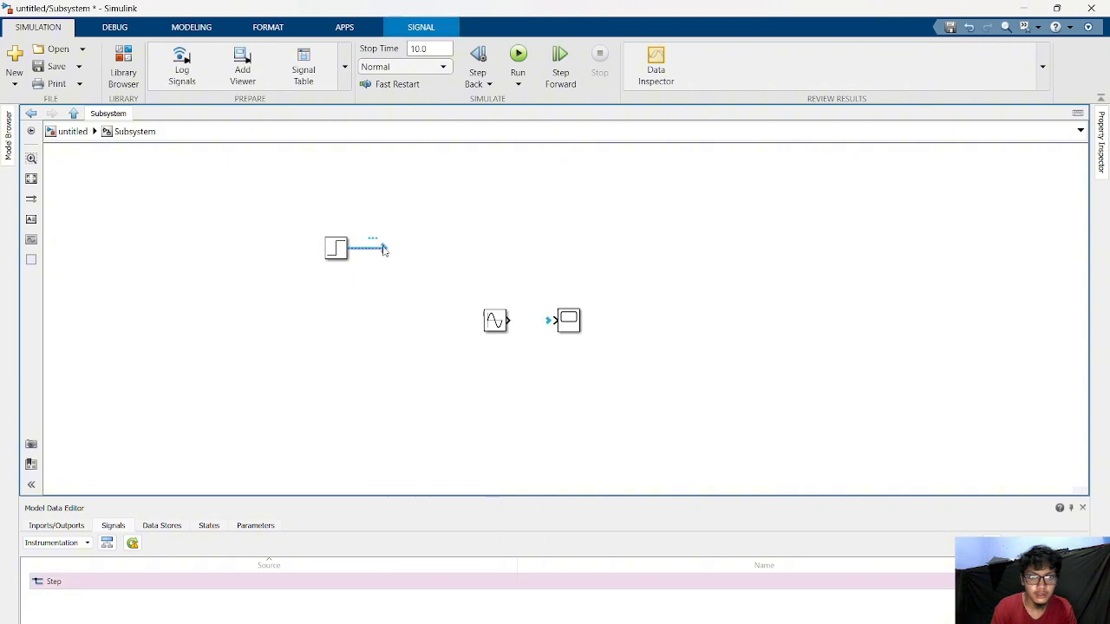
key(Escape)
Add a Gain block at the end of the Step signal line and connect an Integrator block to the Gain's output.
double_click(388, 247)
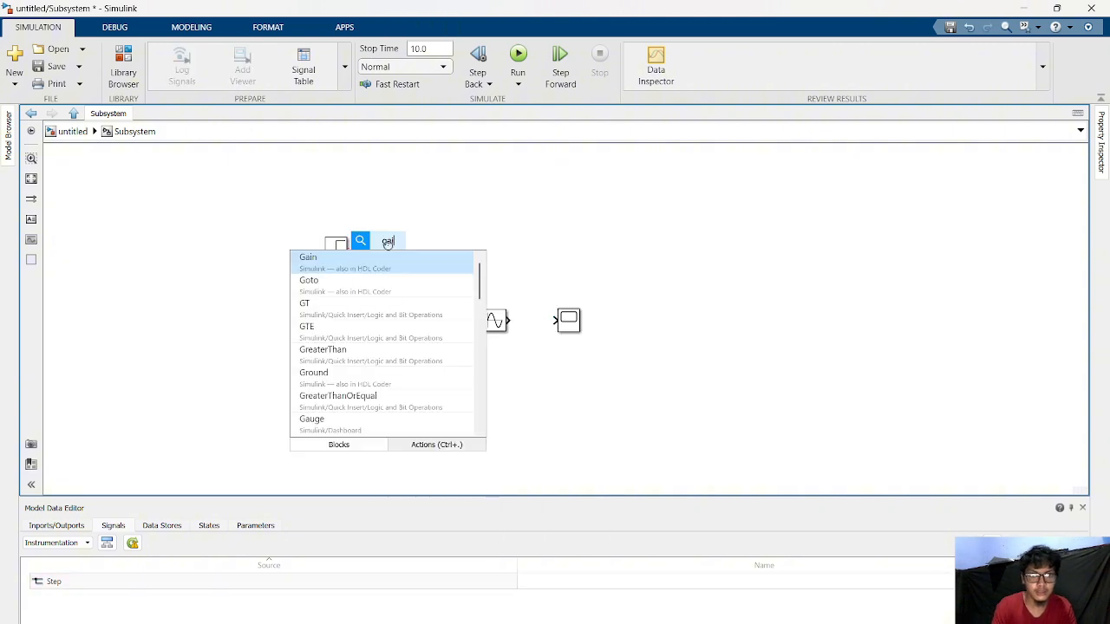
click(373, 264)
drag(408, 248, 443, 247)
double_click(443, 247)
text(integr)
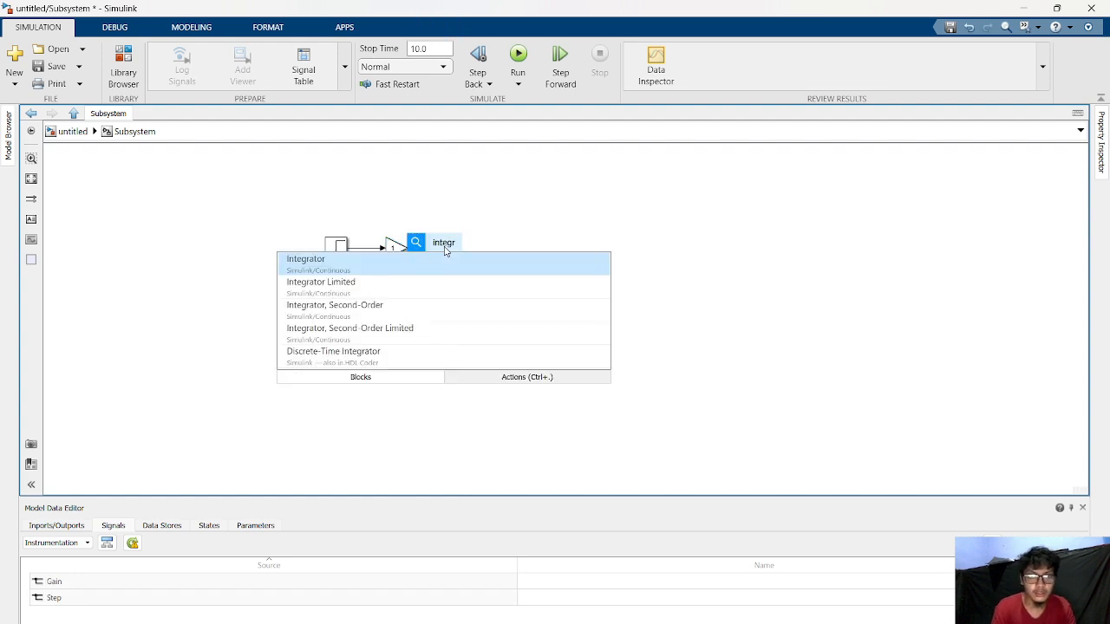
key(Return)
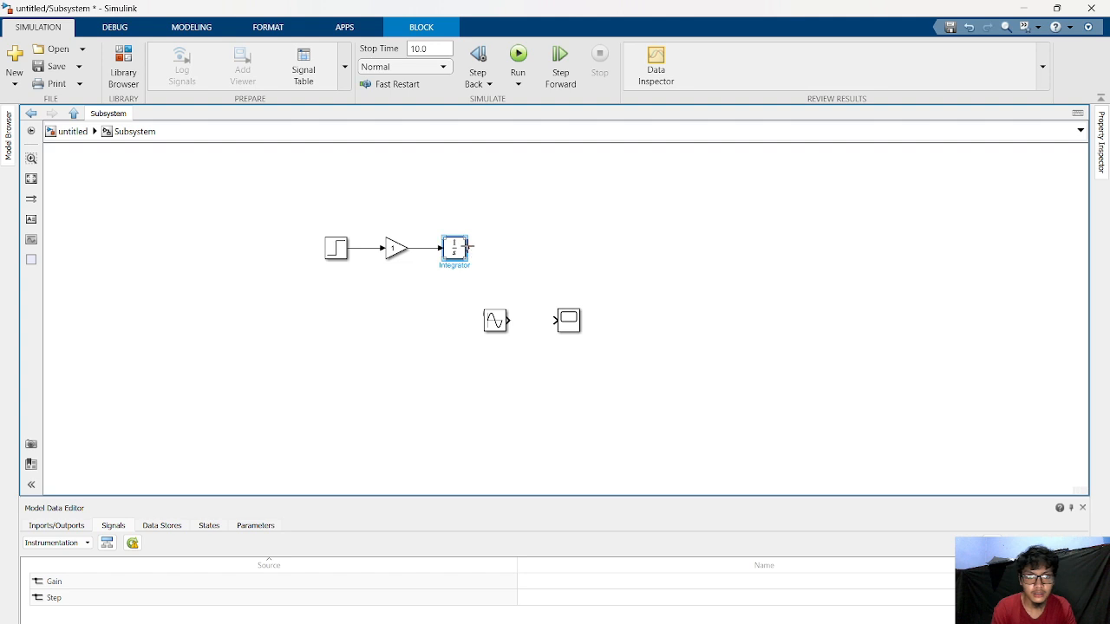
Draw a signal from the Integrator's output and add a Scope block at its end.
drag(470, 248, 501, 250)
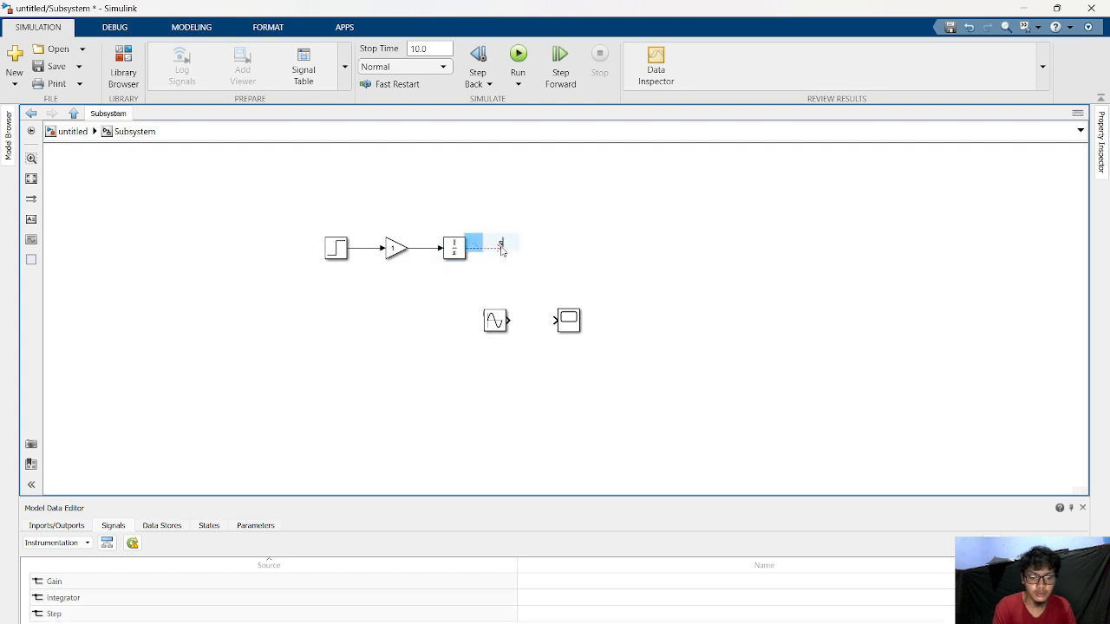
text(scope)
key(Return)
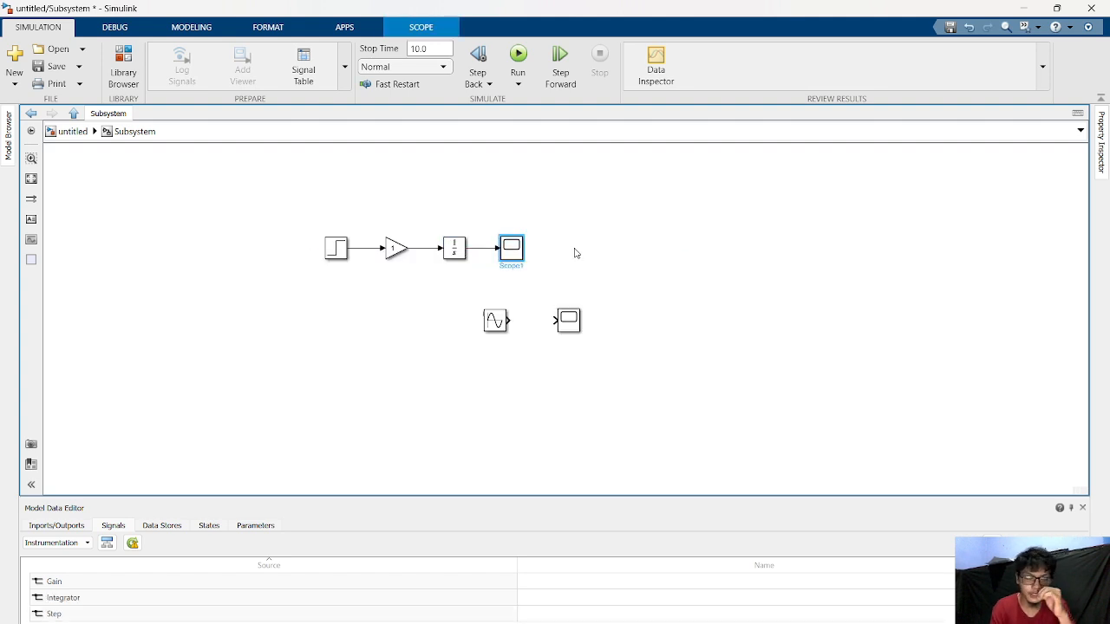
Set the Step block's step time to 2.
click(332, 254)
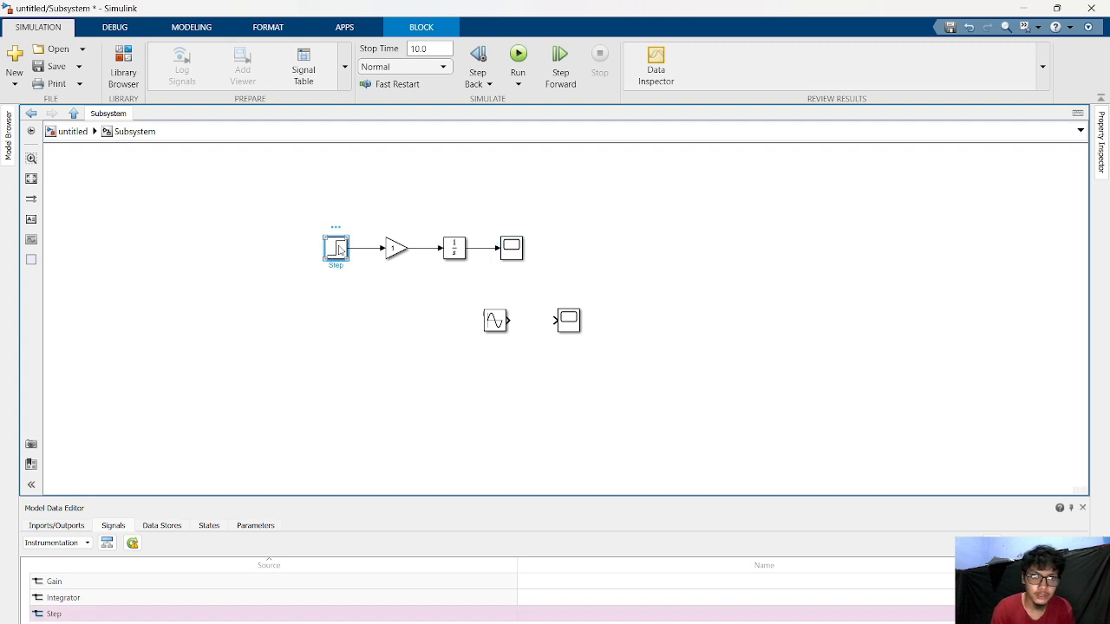
right_click(338, 250)
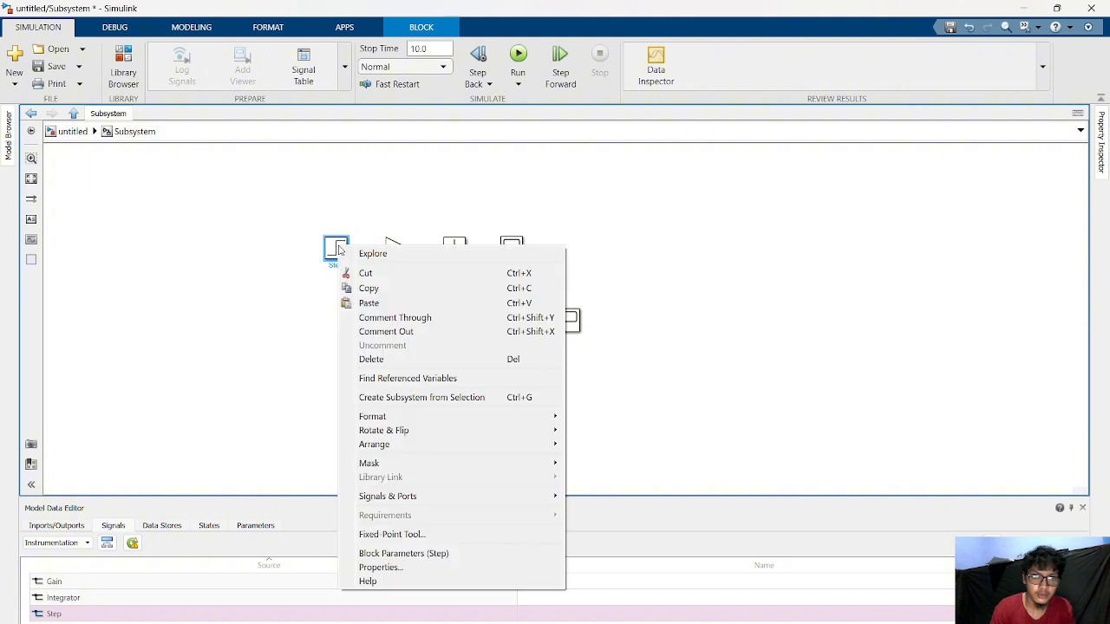
click(331, 250)
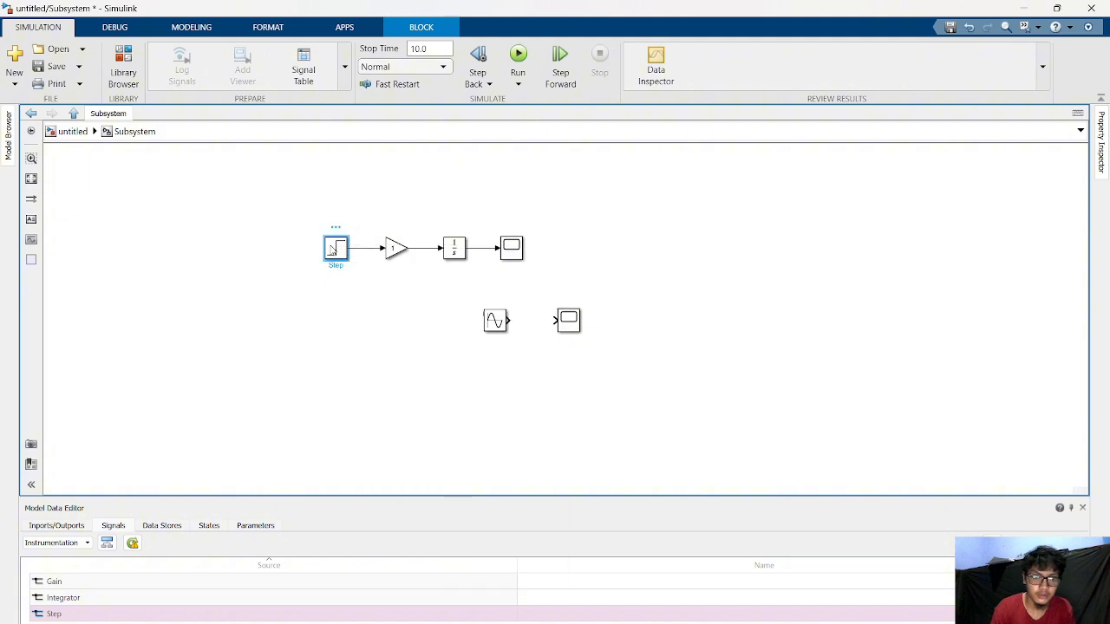
double_click(333, 250)
key(BackSpace)
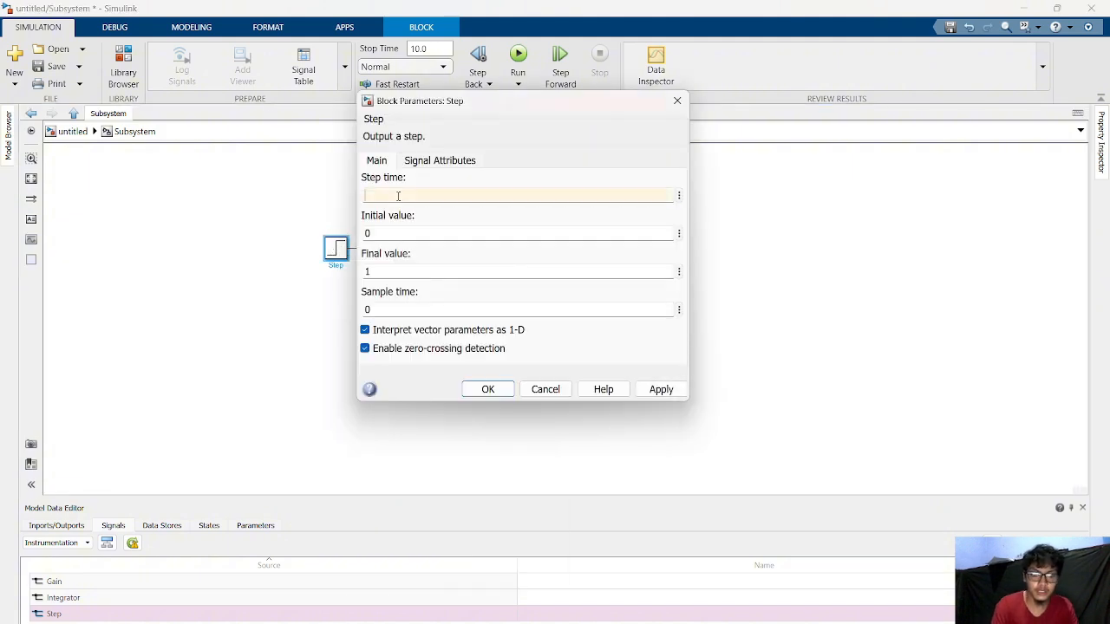
text(2)
click(482, 388)
Set the Gain block's gain to 4, keeping element-wise multiplication.
click(395, 249)
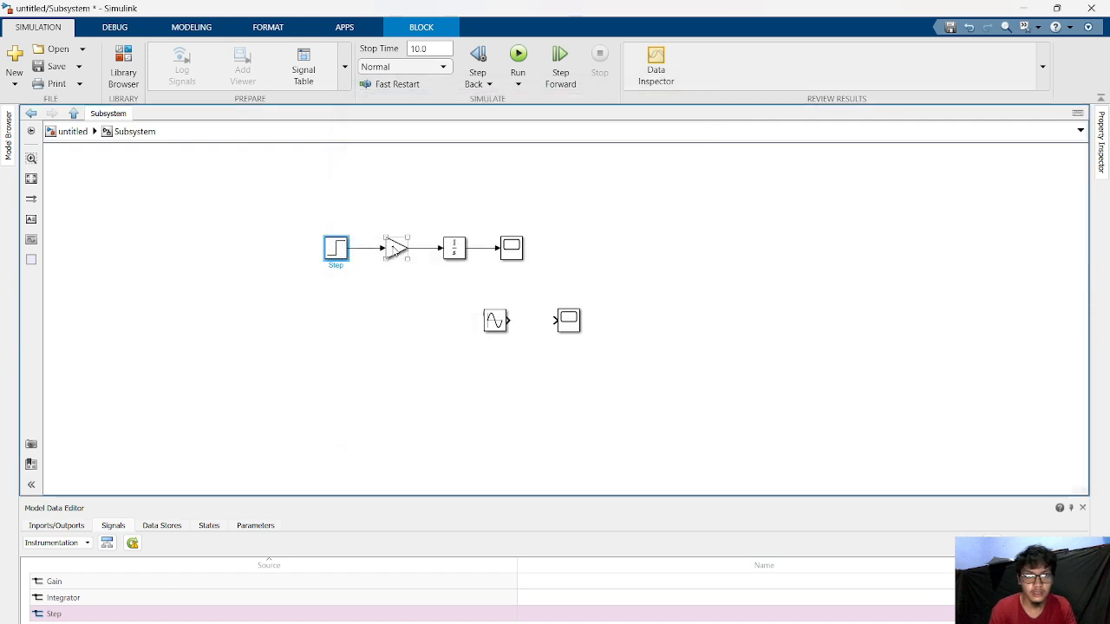
double_click(393, 249)
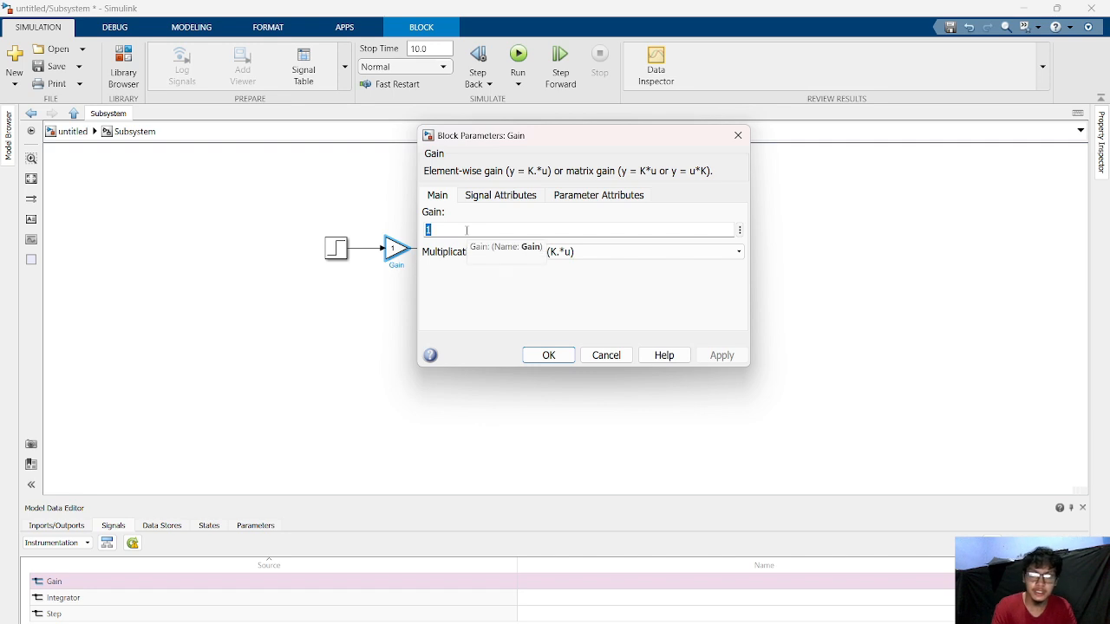
key(BackSpace)
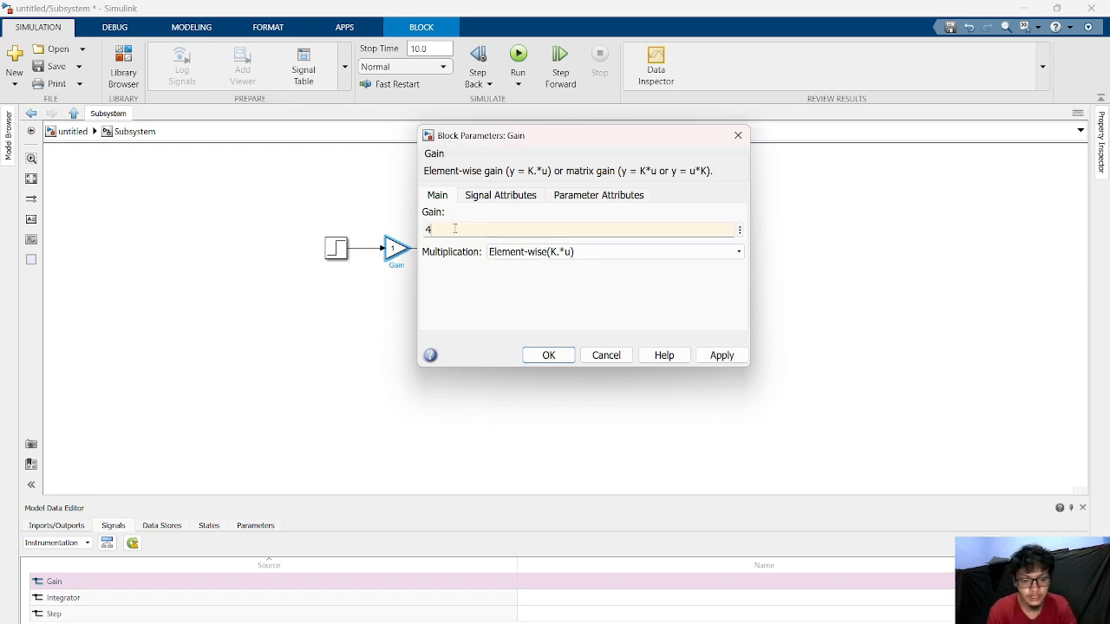
click(740, 253)
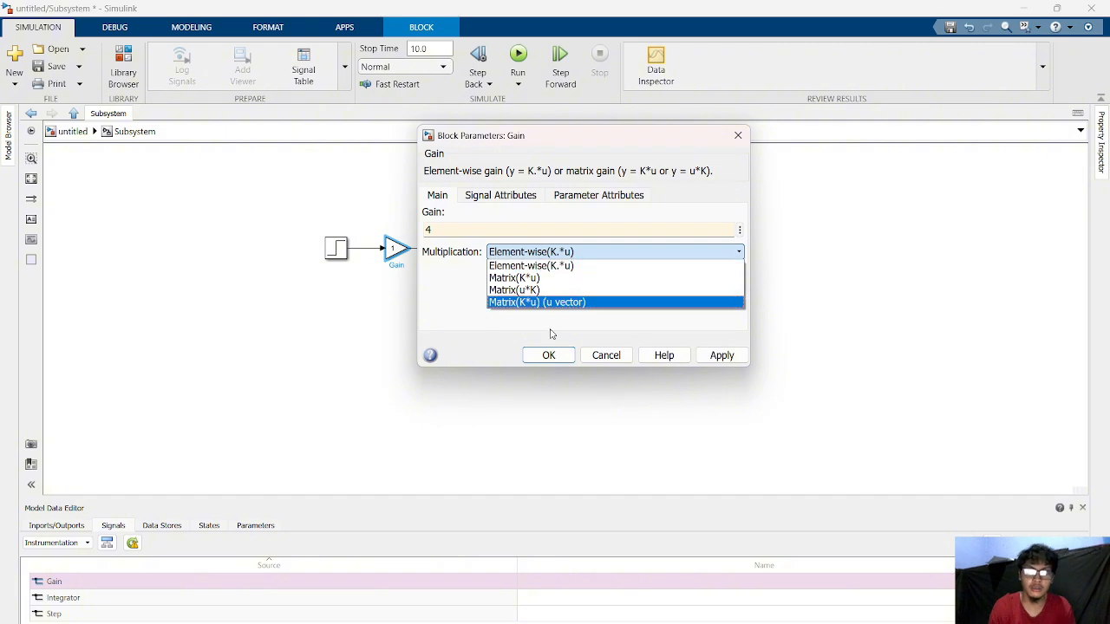
click(549, 356)
click(549, 356)
Review the Integrator block's parameters and close them without changes.
click(458, 251)
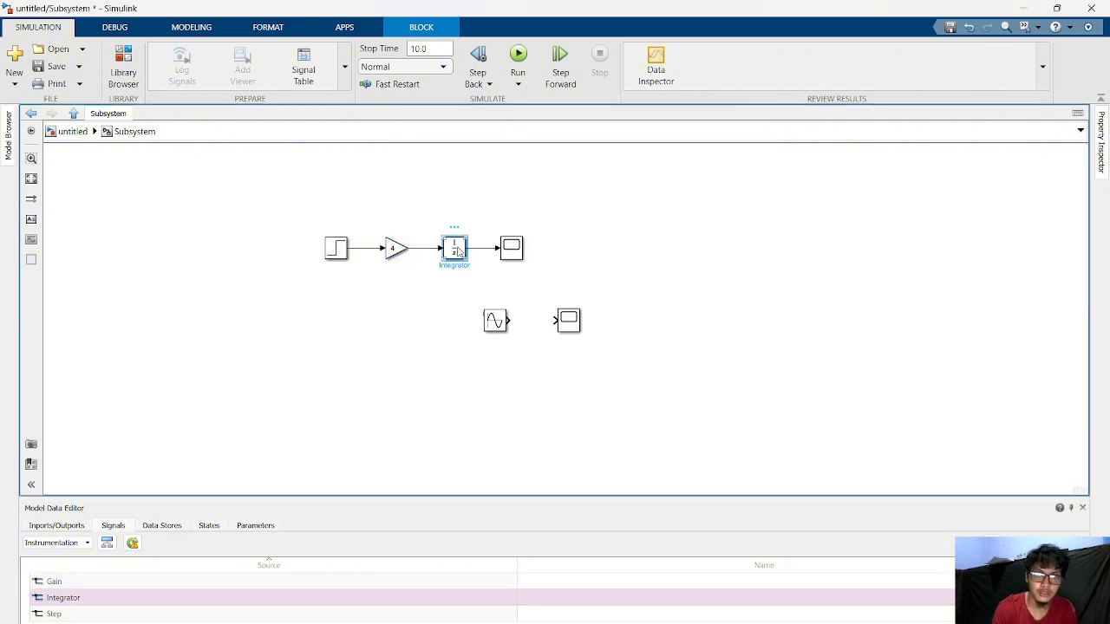
double_click(458, 252)
right_click(457, 247)
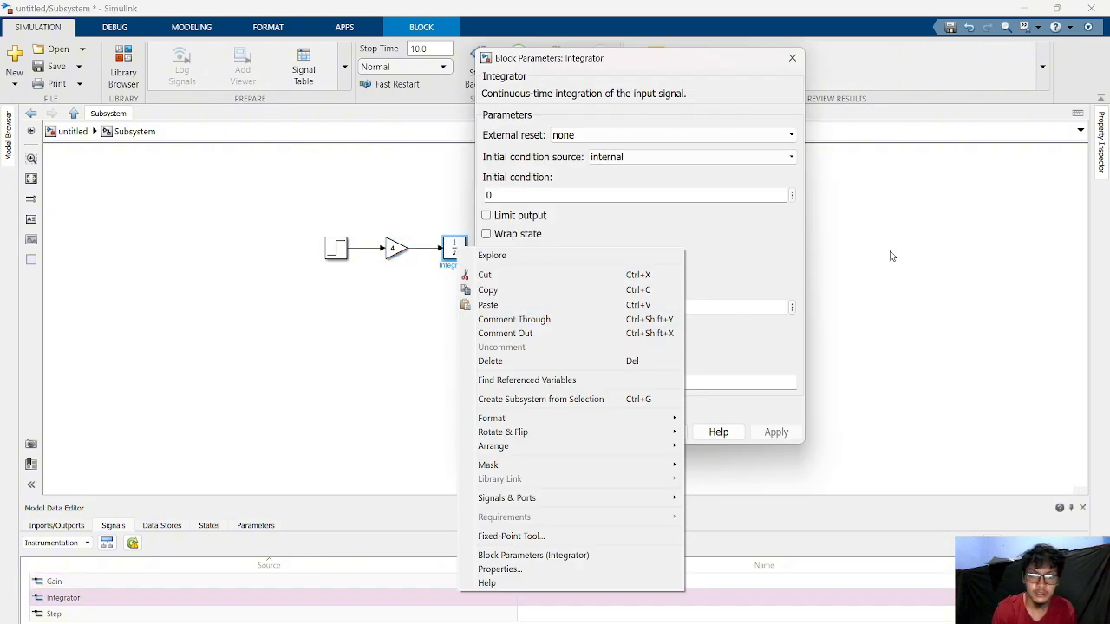
click(632, 288)
Run the simulation from the Scope connected to the Integrator, view the plot and minimize its window.
double_click(510, 249)
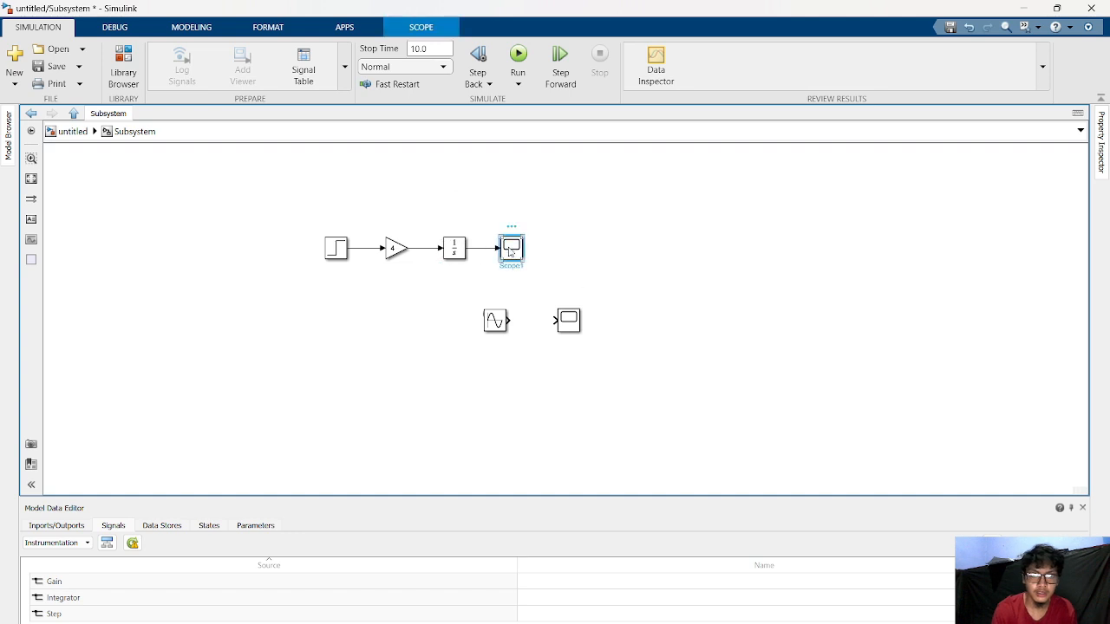
click(407, 188)
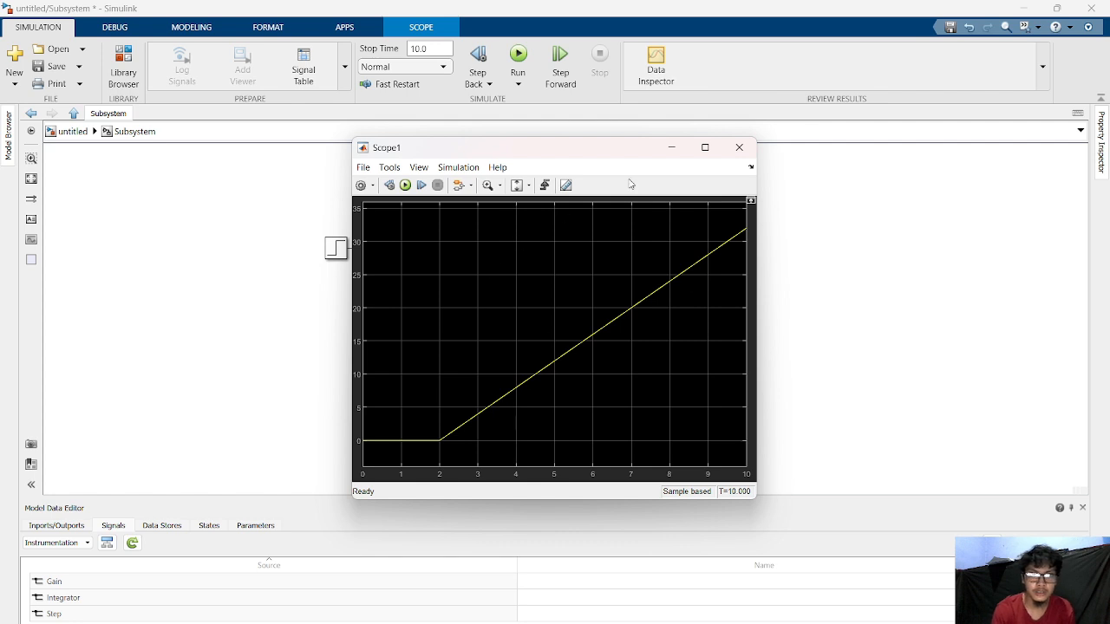
click(671, 148)
Insert a Constant block in the empty canvas area below and left of the Step block.
click(396, 252)
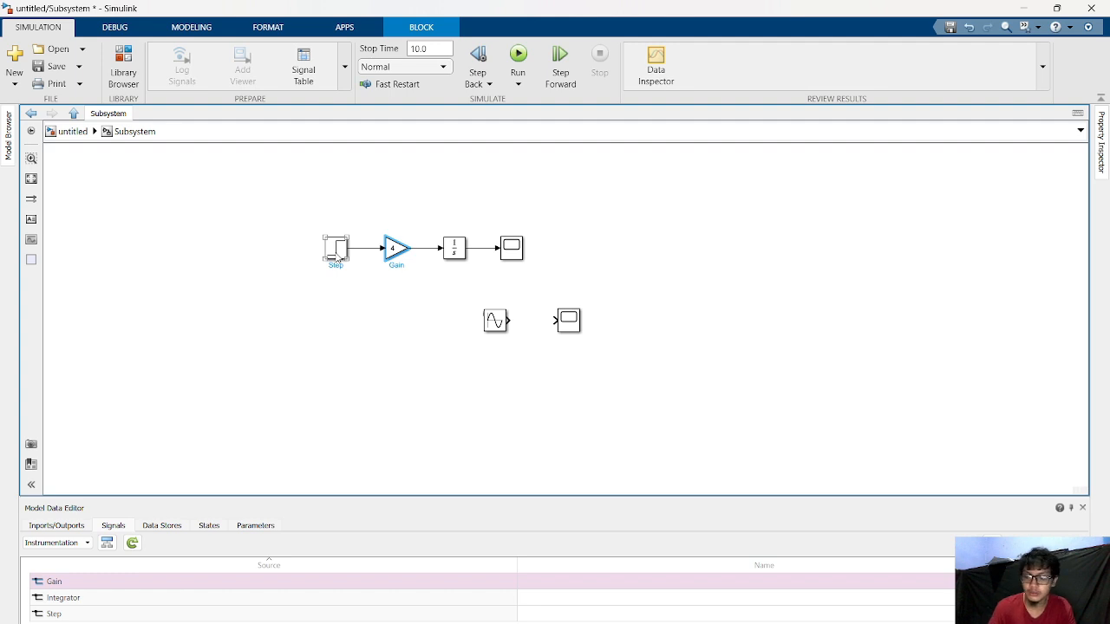
click(303, 328)
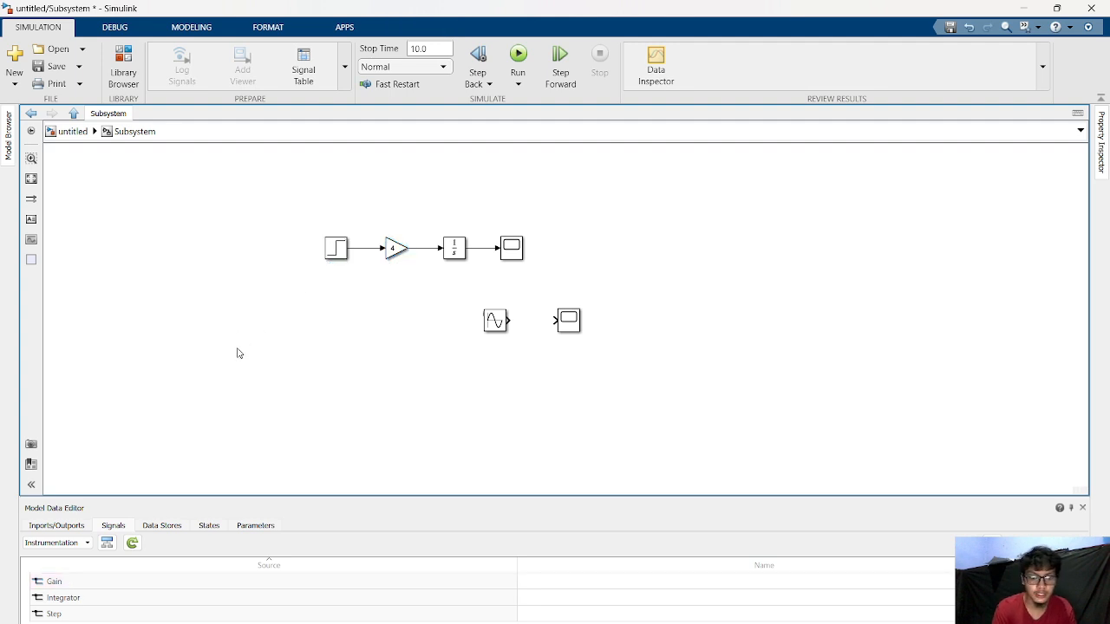
text(ma)
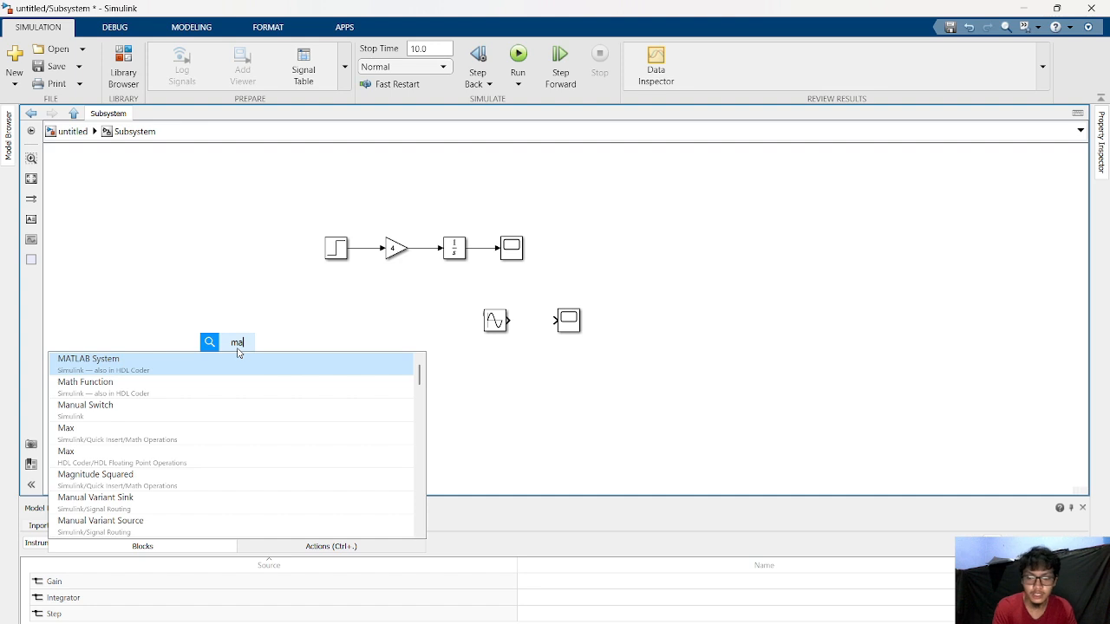
key(BackSpace)
key(BackSpace)
text(co)
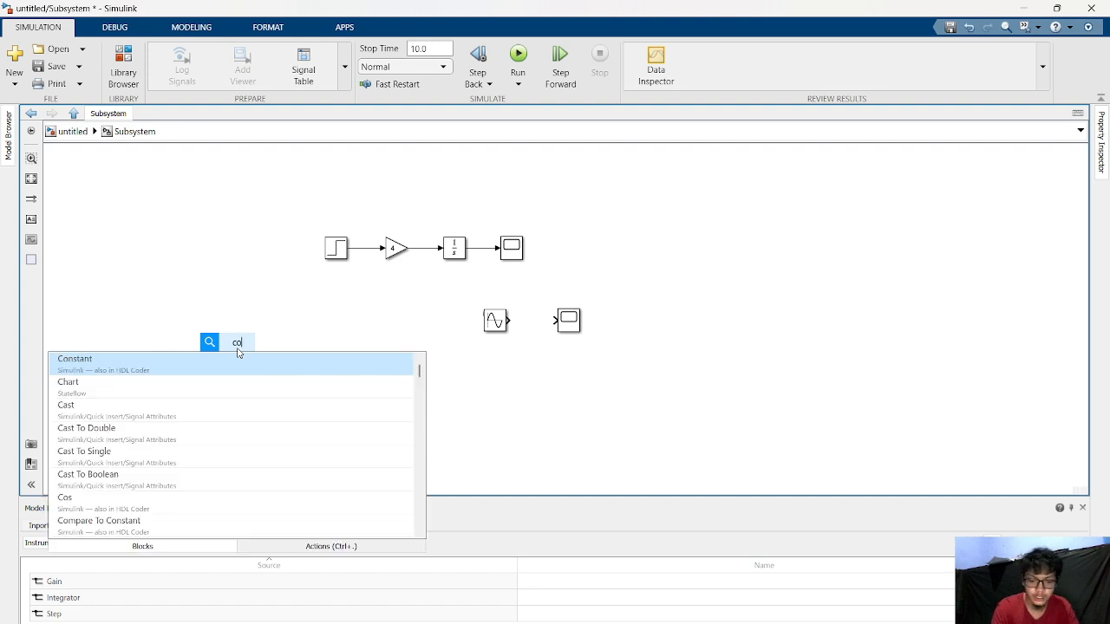
text(nstan)
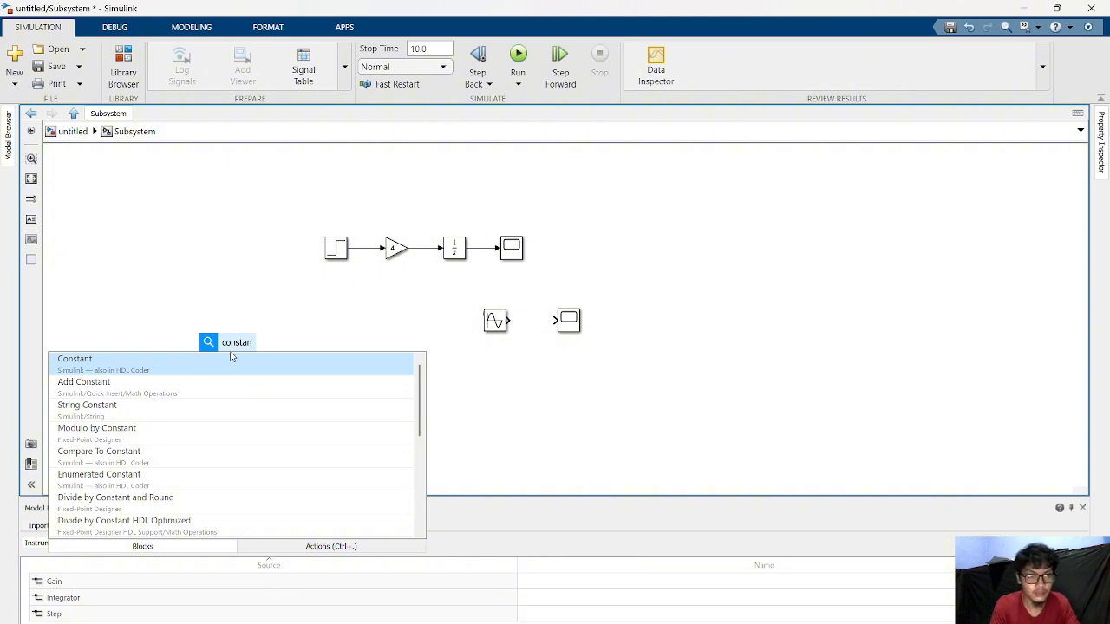
click(198, 367)
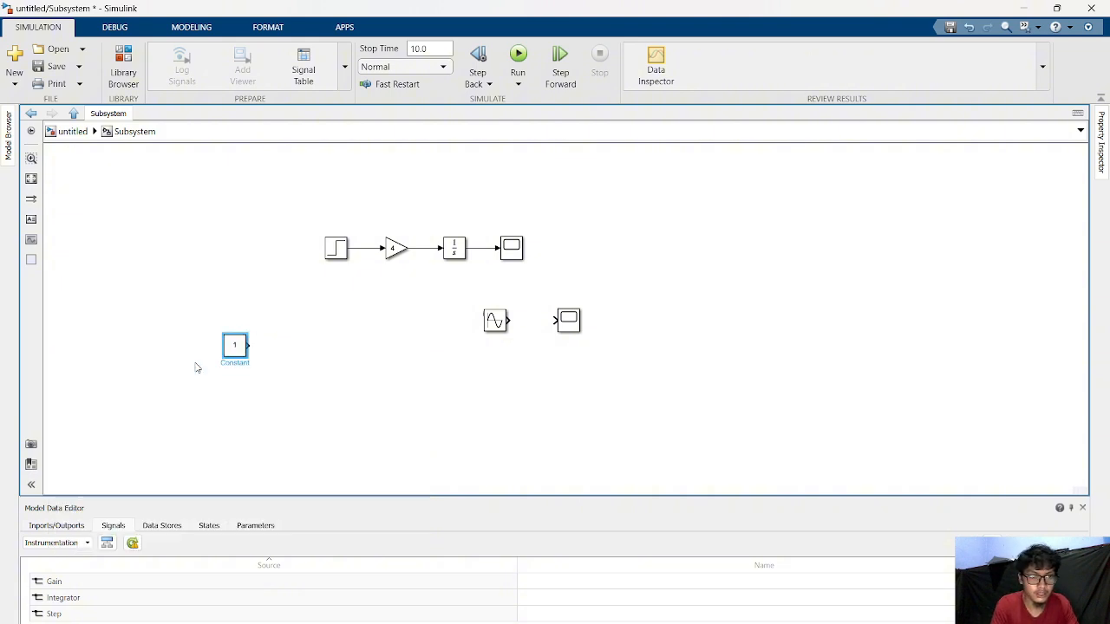
Insert a Matrix Divide block beside the Constant block and connect the Constant to its first input.
double_click(287, 344)
text(ma)
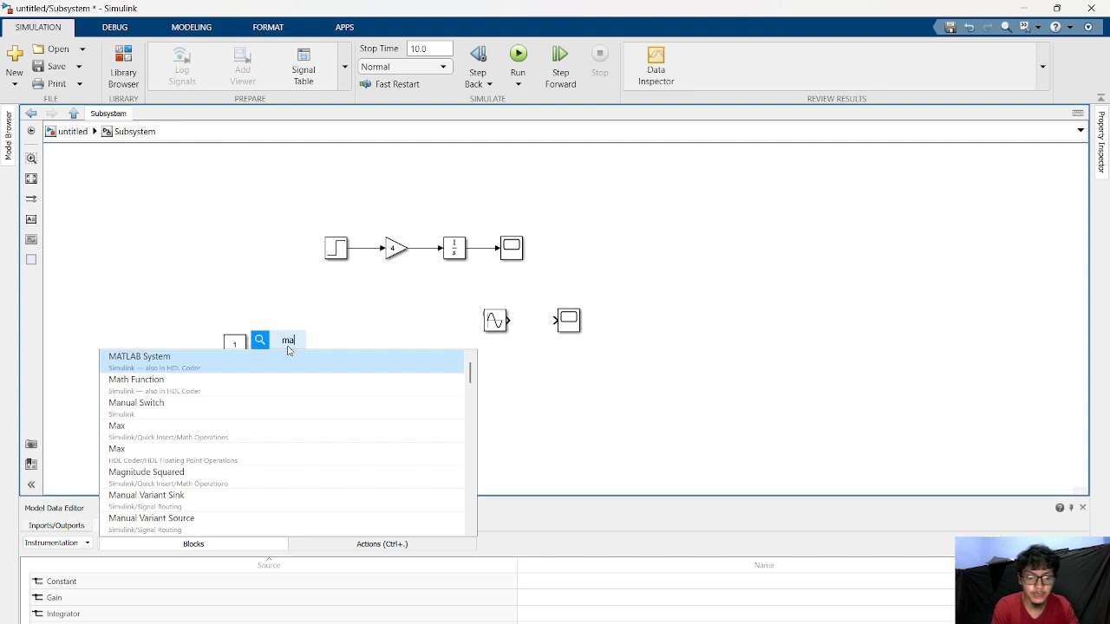
text(trix)
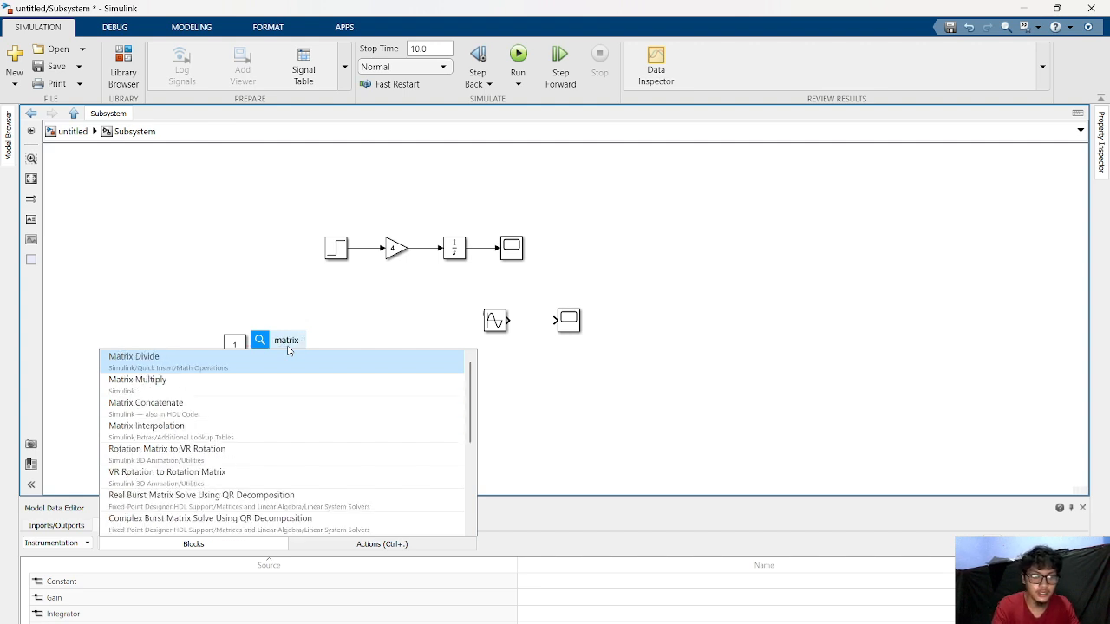
text( ga)
key(BackSpace)
key(BackSpace)
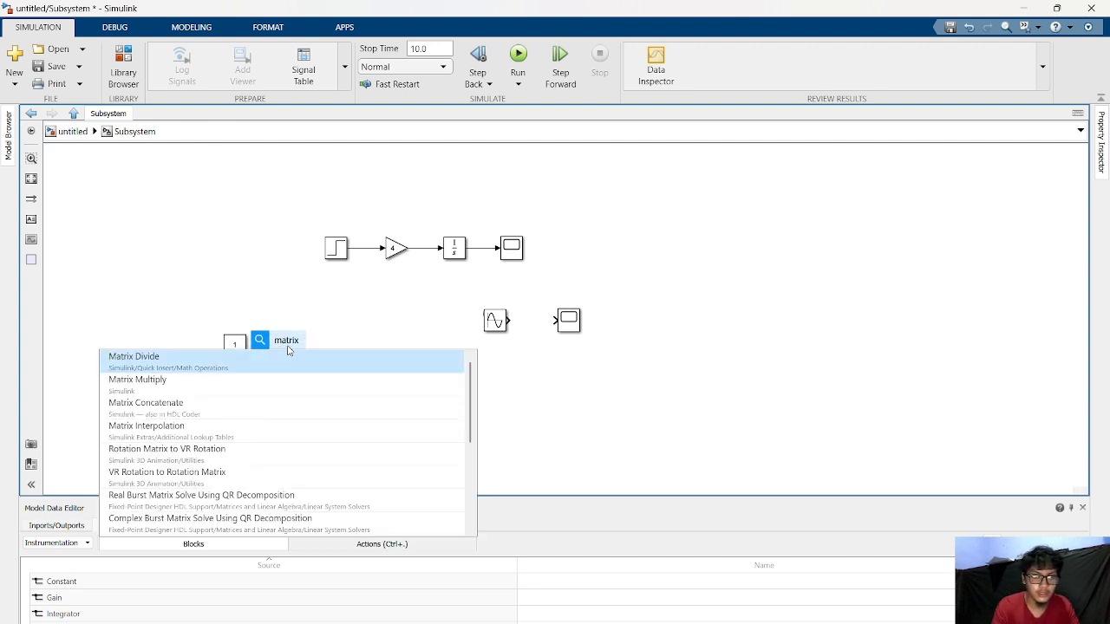
click(222, 371)
Draw a signal from the Matrix Divide block's output and attach a new Scope block.
drag(353, 352, 358, 352)
text(scope)
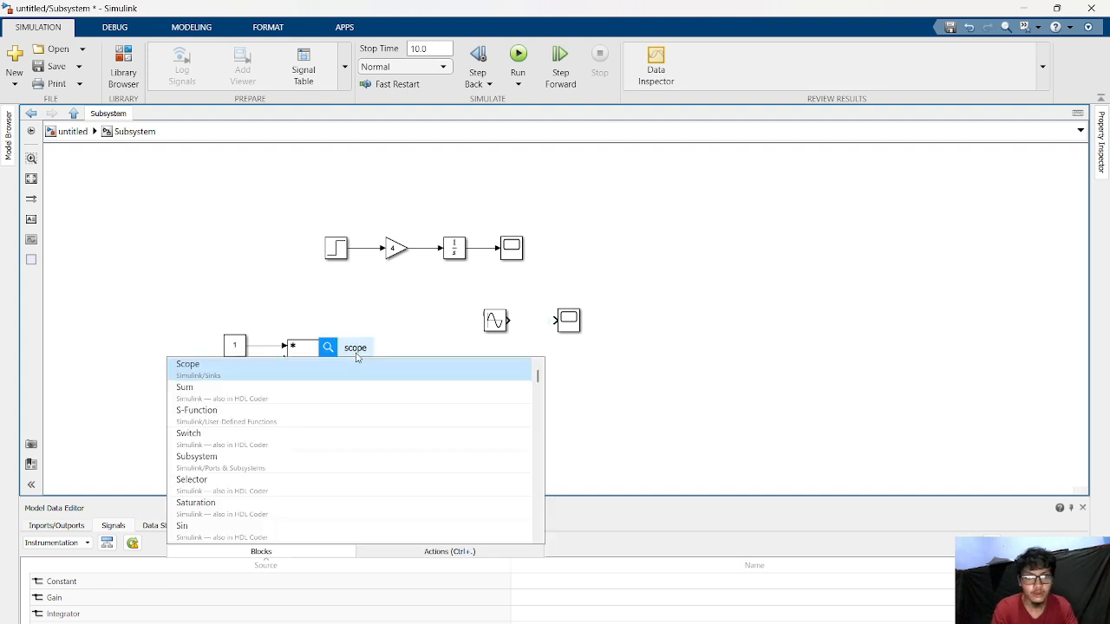
key(Return)
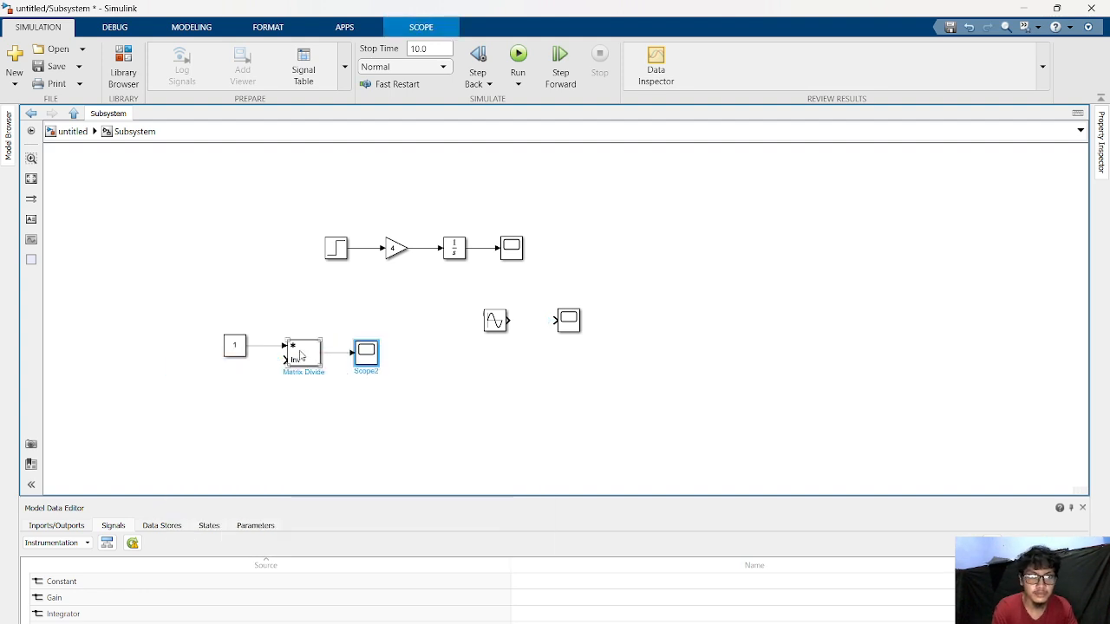
Set the Constant block's value to 5.
click(240, 346)
right_click(236, 346)
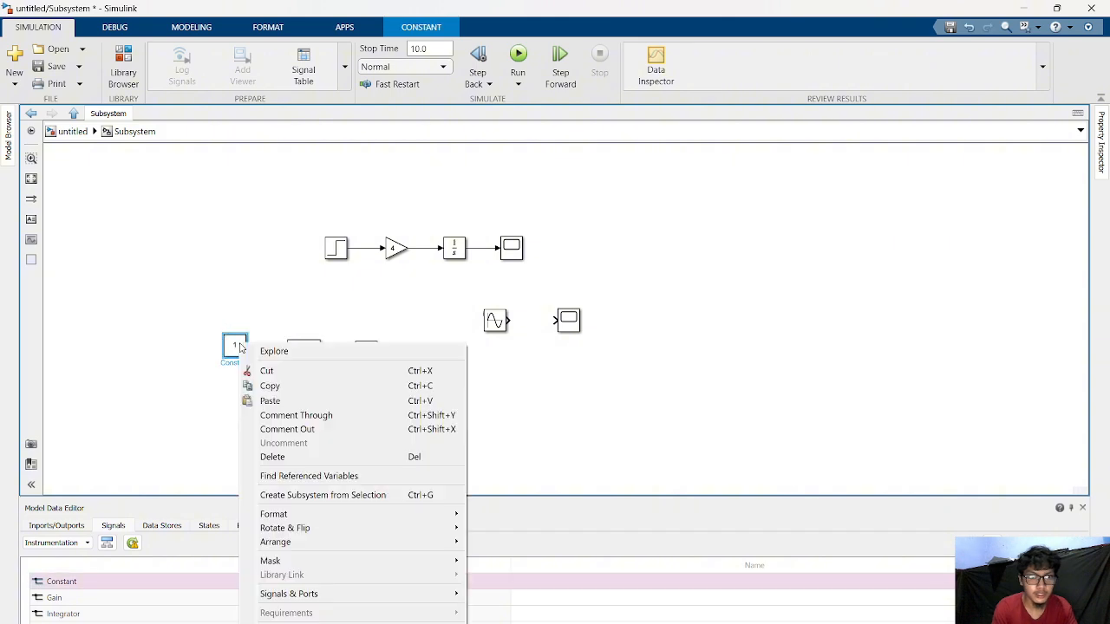
click(233, 348)
double_click(233, 348)
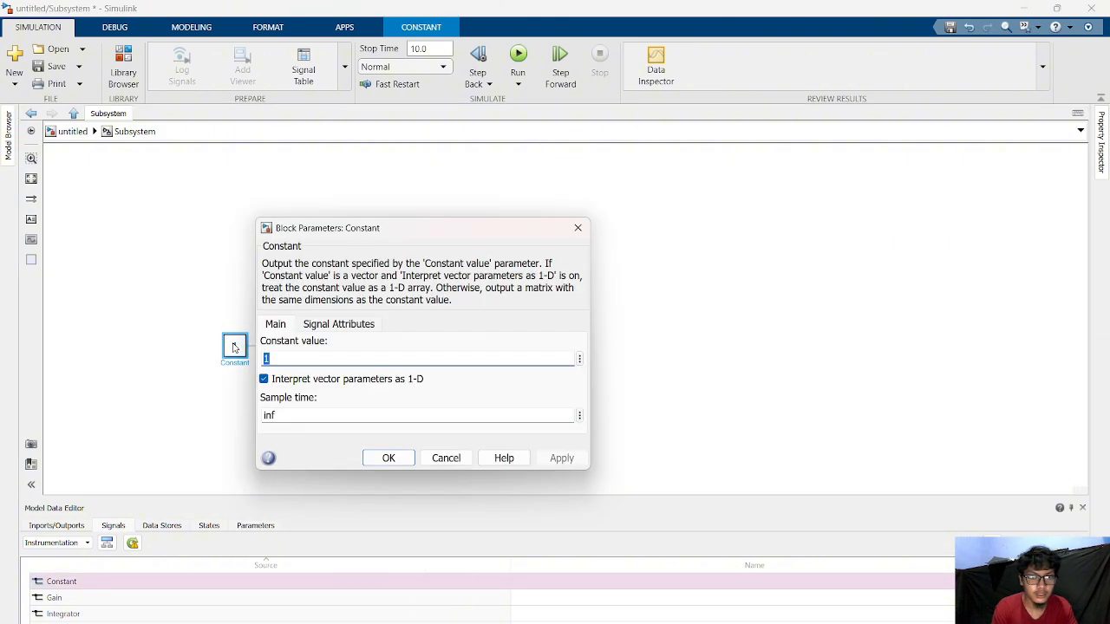
text(5)
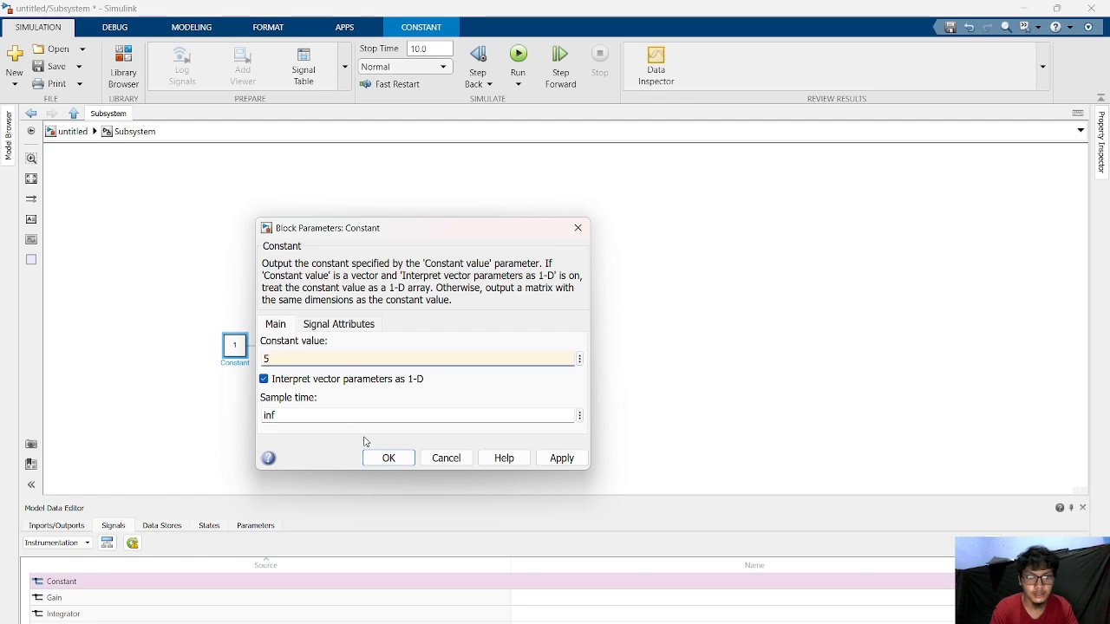
click(386, 458)
Set the Matrix Divide block's number of inputs to *, keeping the Matrix(*) multiplication.
double_click(305, 359)
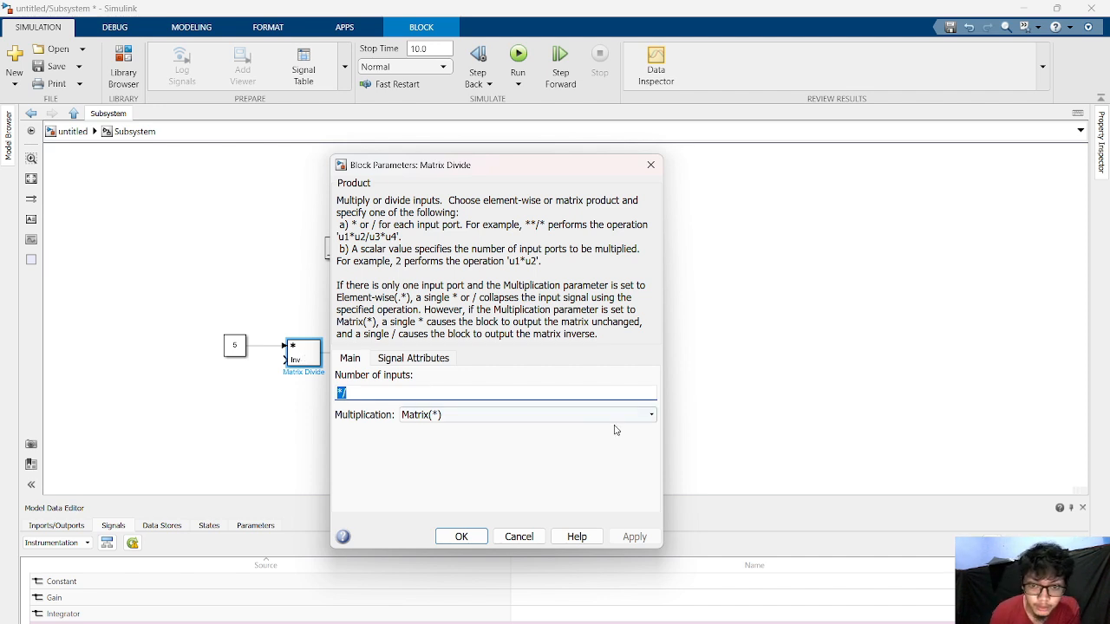
click(651, 416)
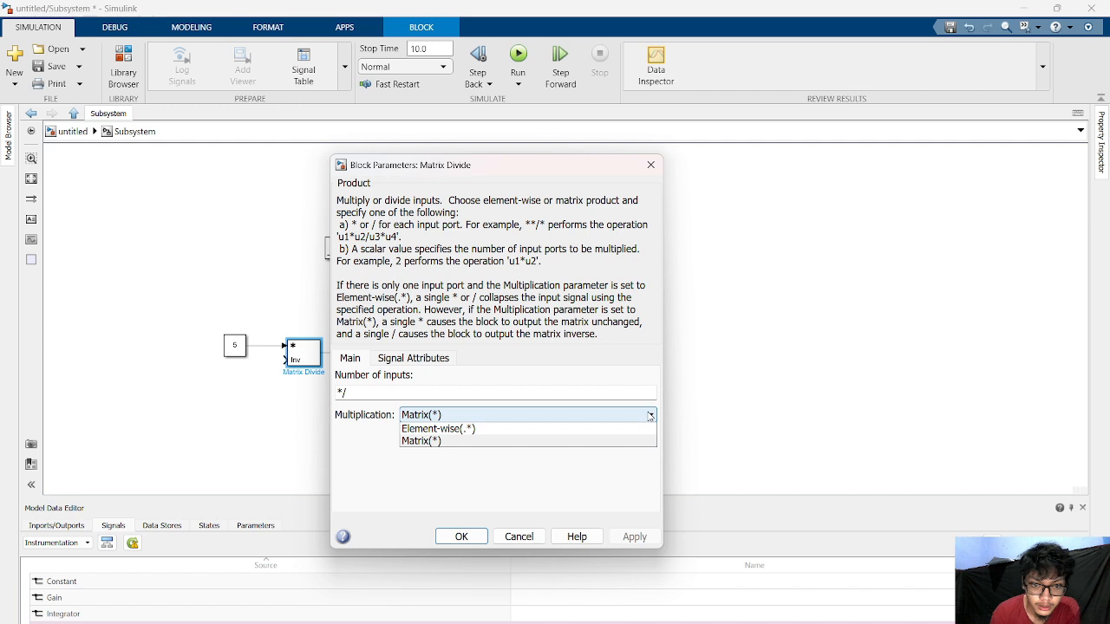
click(376, 394)
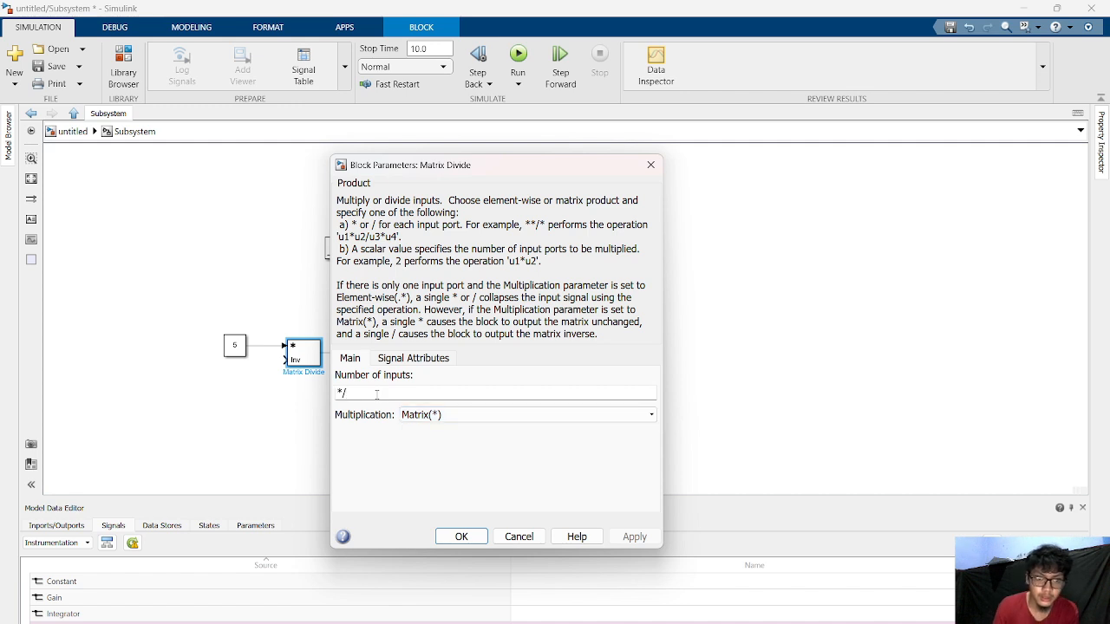
key(BackSpace)
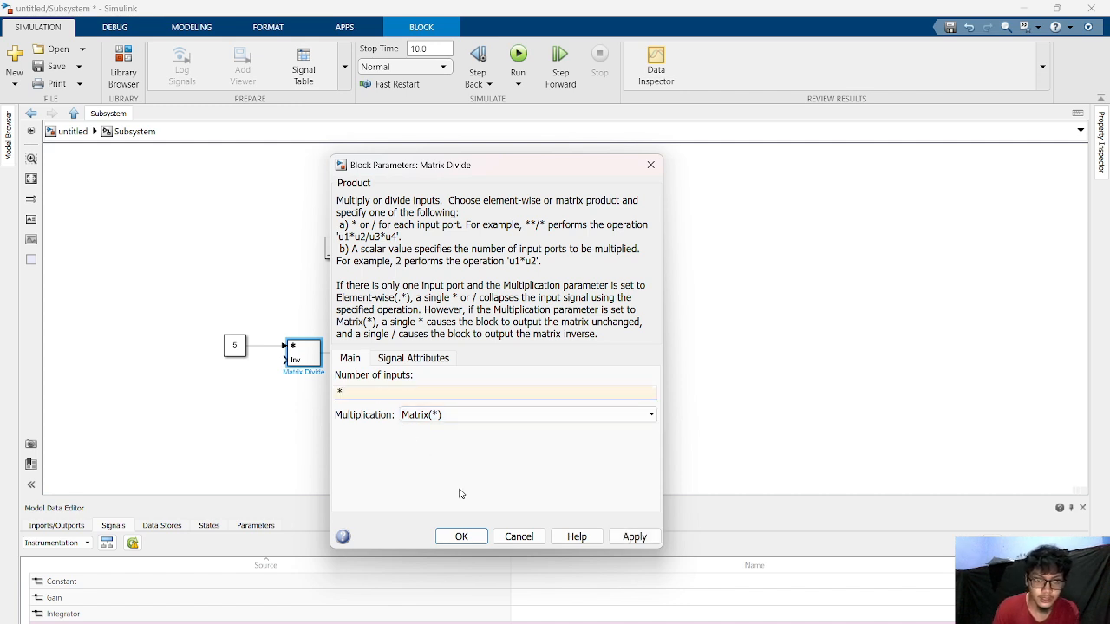
click(475, 538)
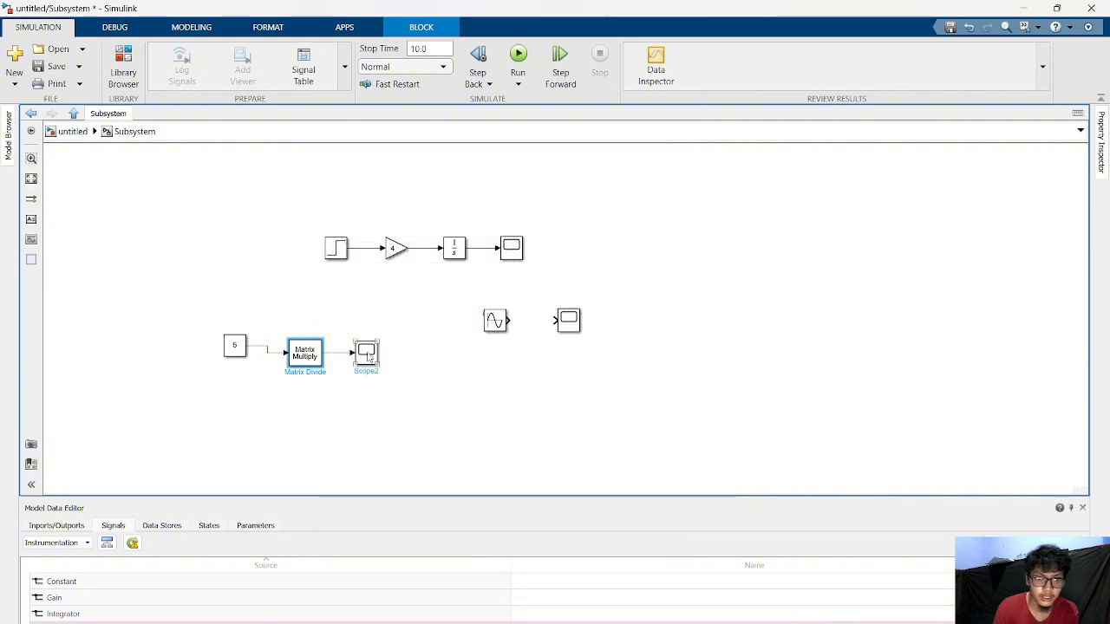
Run the simulation from the Scope connected to the Matrix Divide block, view the plot and minimize its window.
click(367, 356)
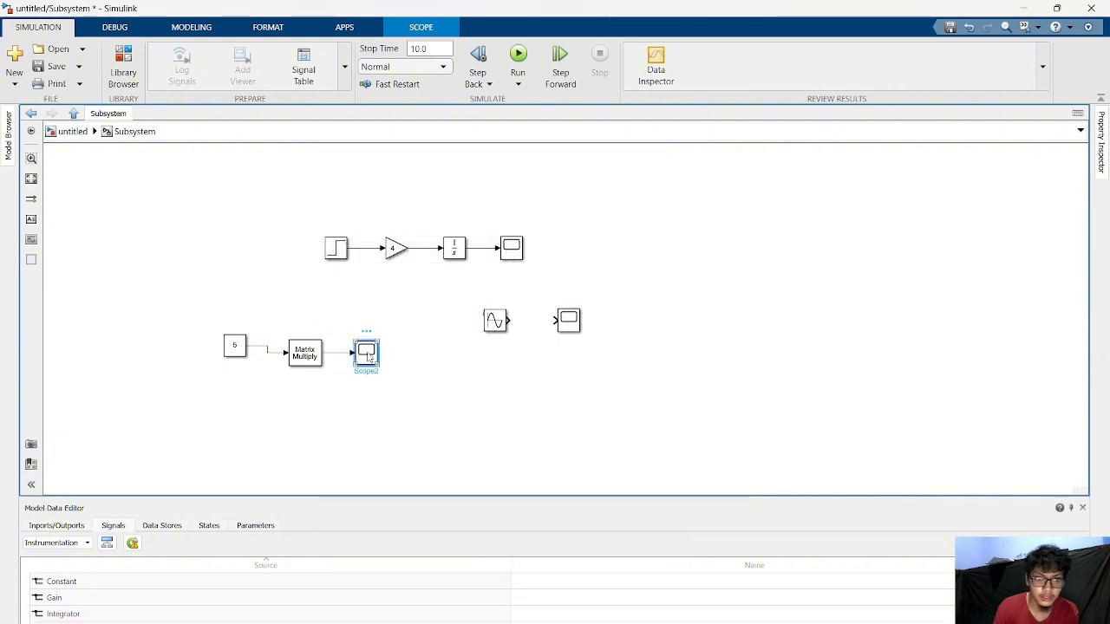
double_click(370, 356)
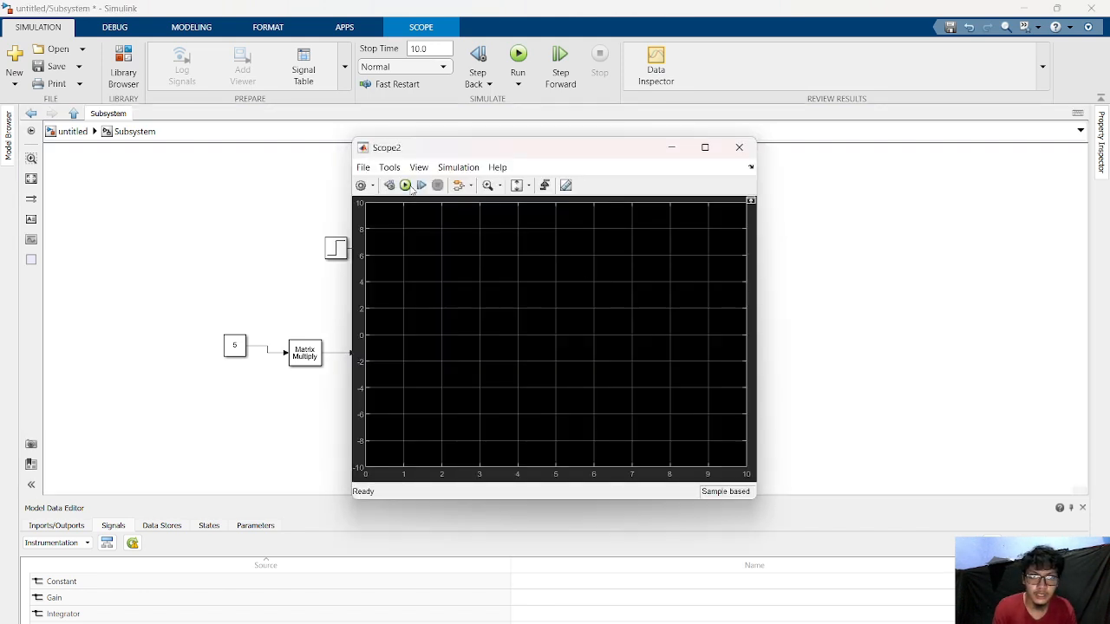
click(408, 186)
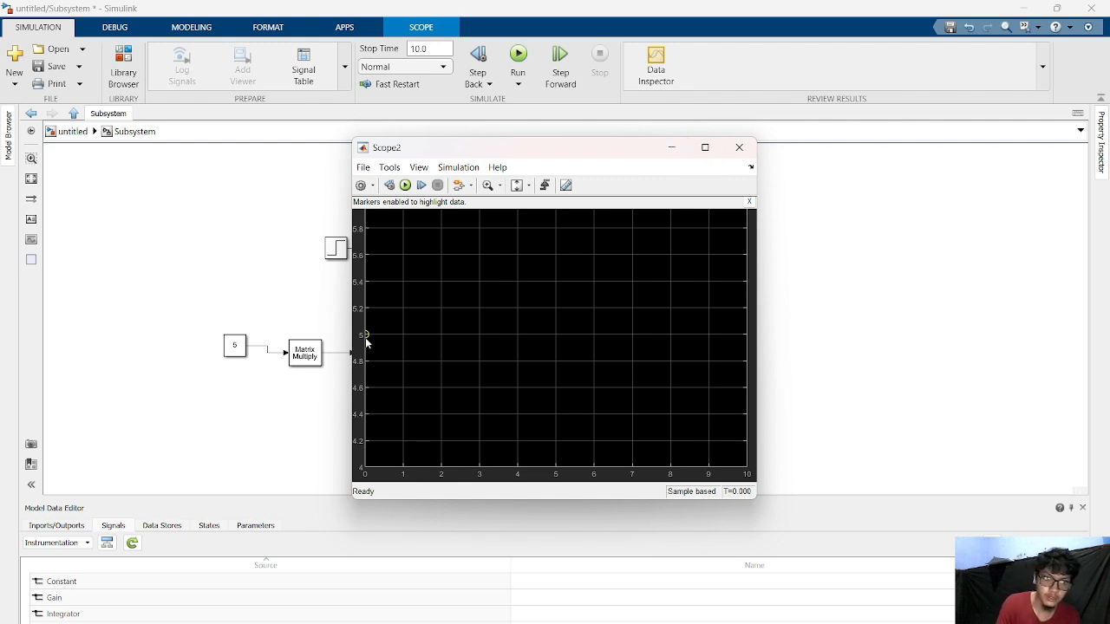
click(672, 148)
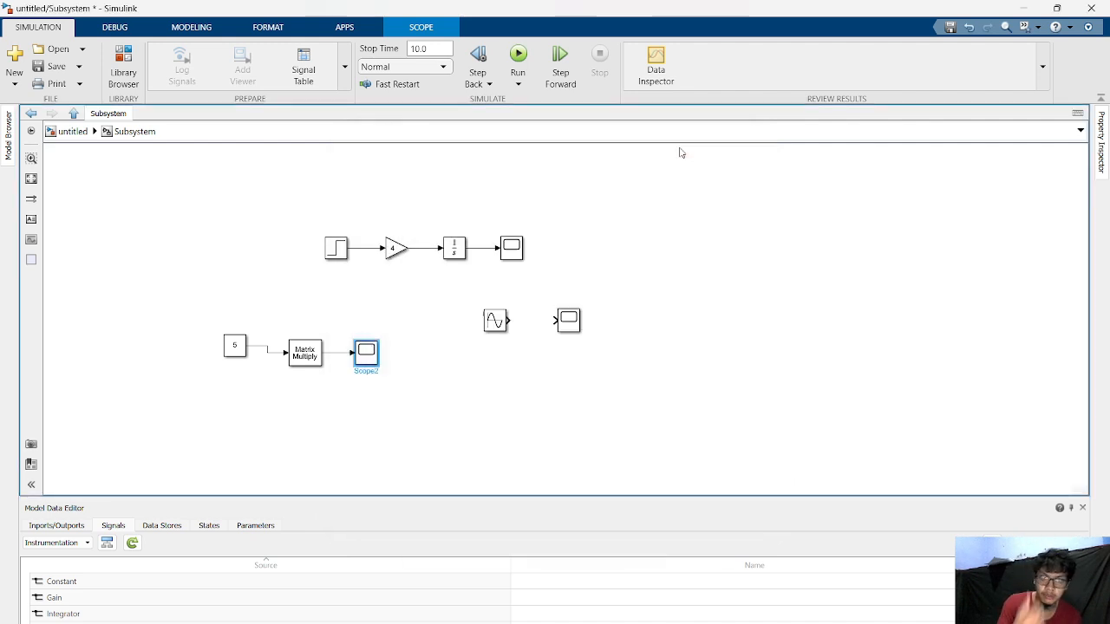
Set the Constant block's value to 8.
click(240, 350)
double_click(240, 350)
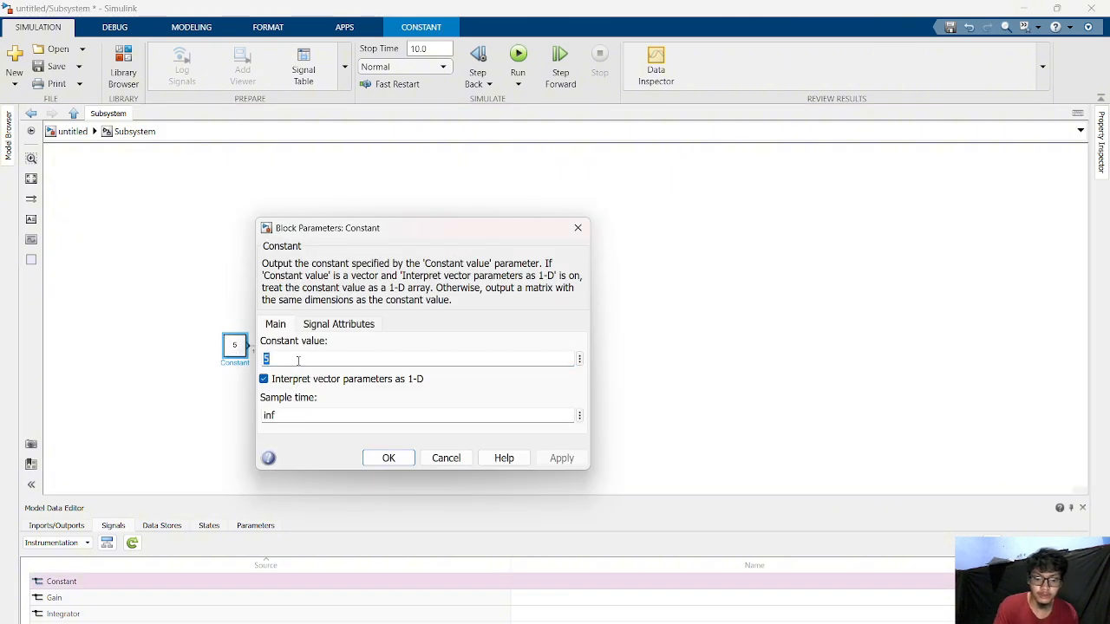
key(BackSpace)
text(8)
click(389, 458)
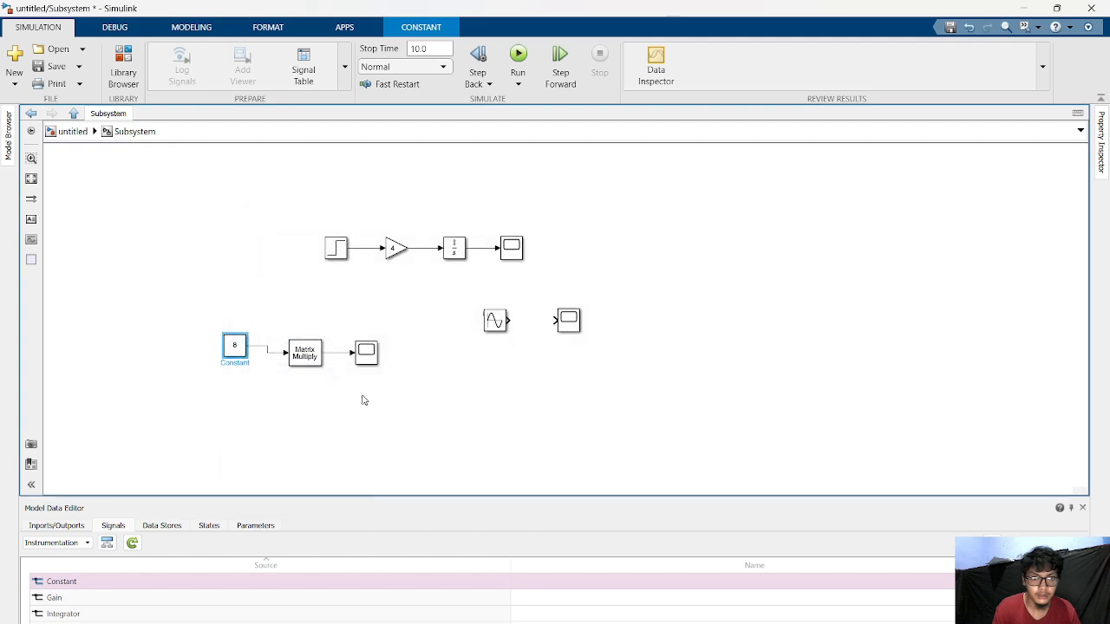
Try to set the Matrix Divide block's number of inputs to *6.
click(305, 355)
double_click(308, 361)
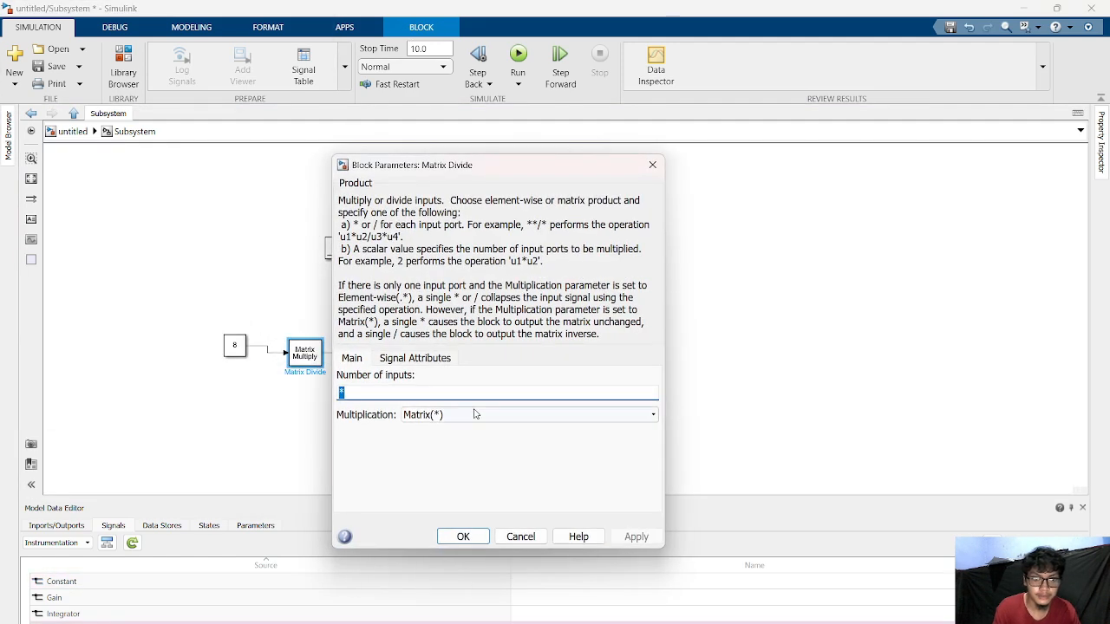
text(8)
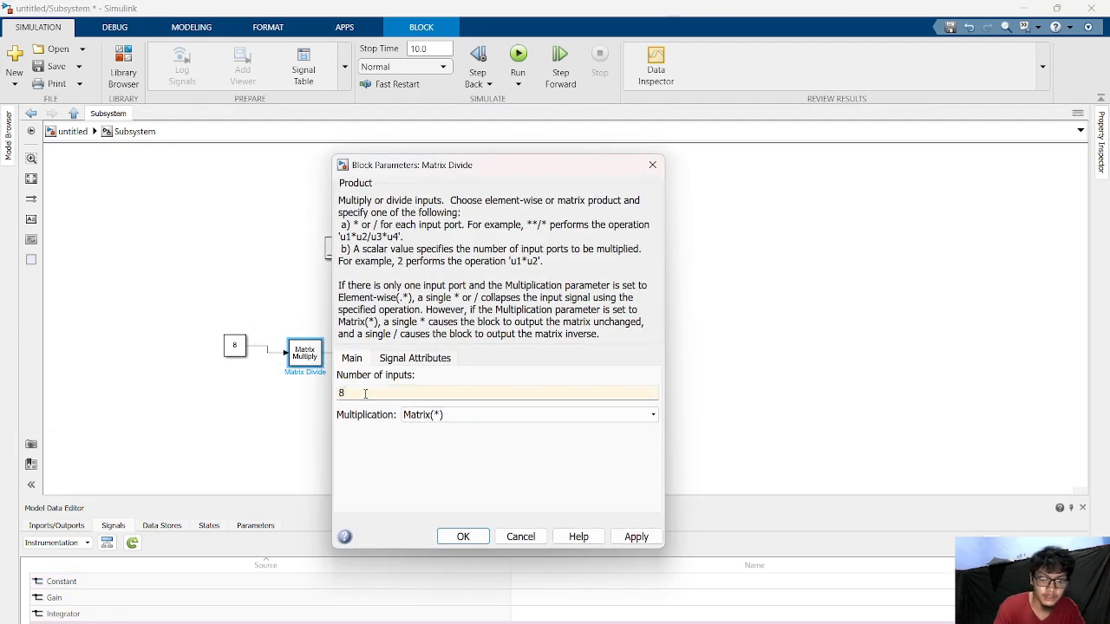
key(BackSpace)
text(*)
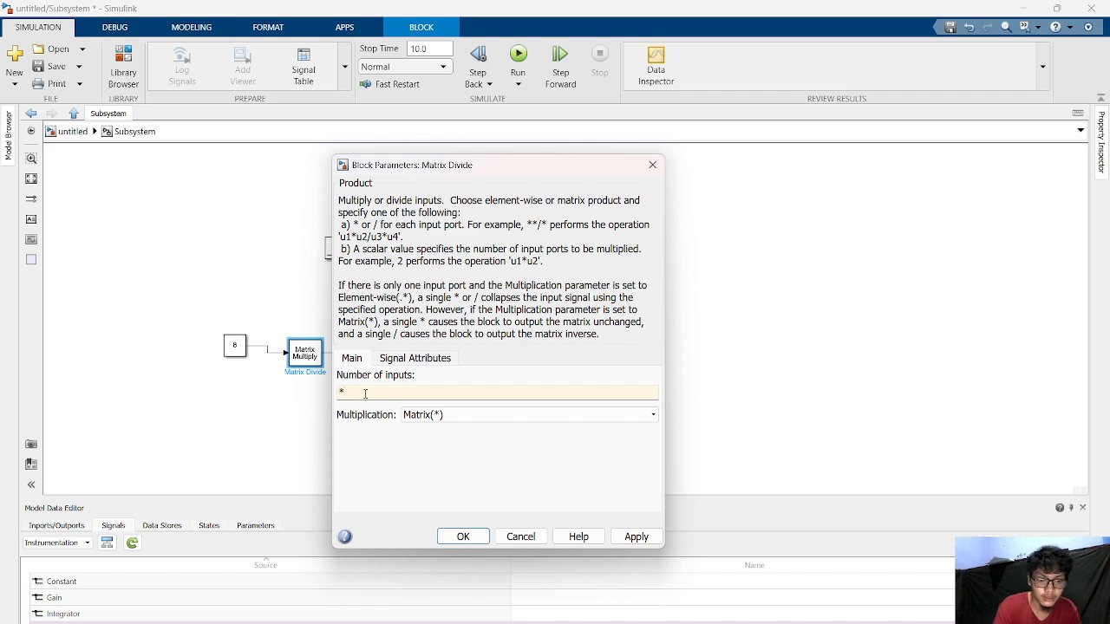
text(6)
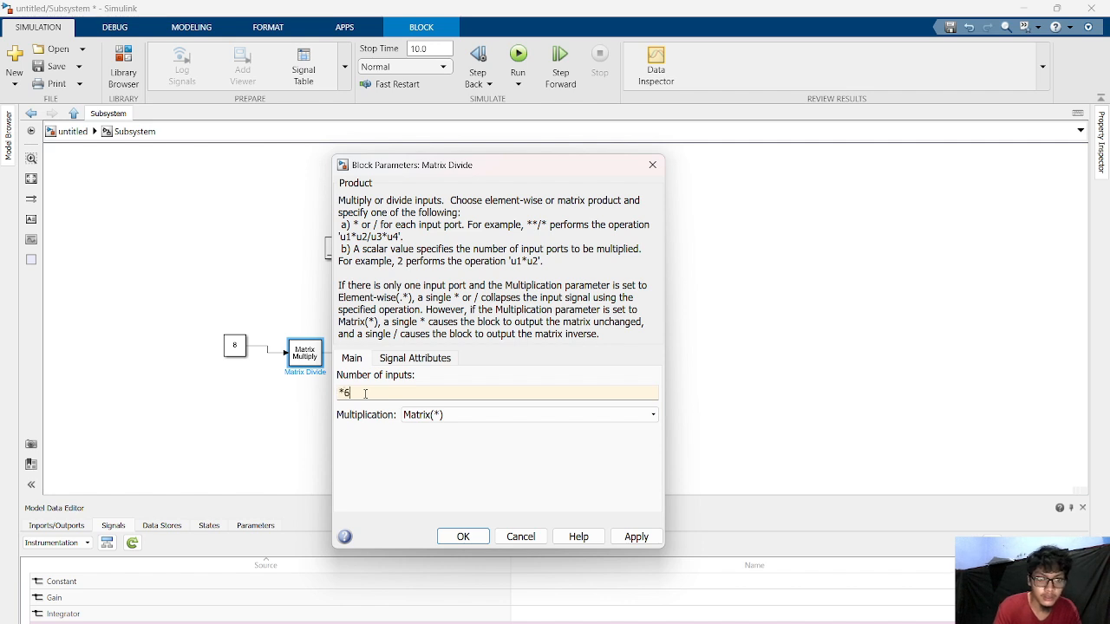
click(469, 539)
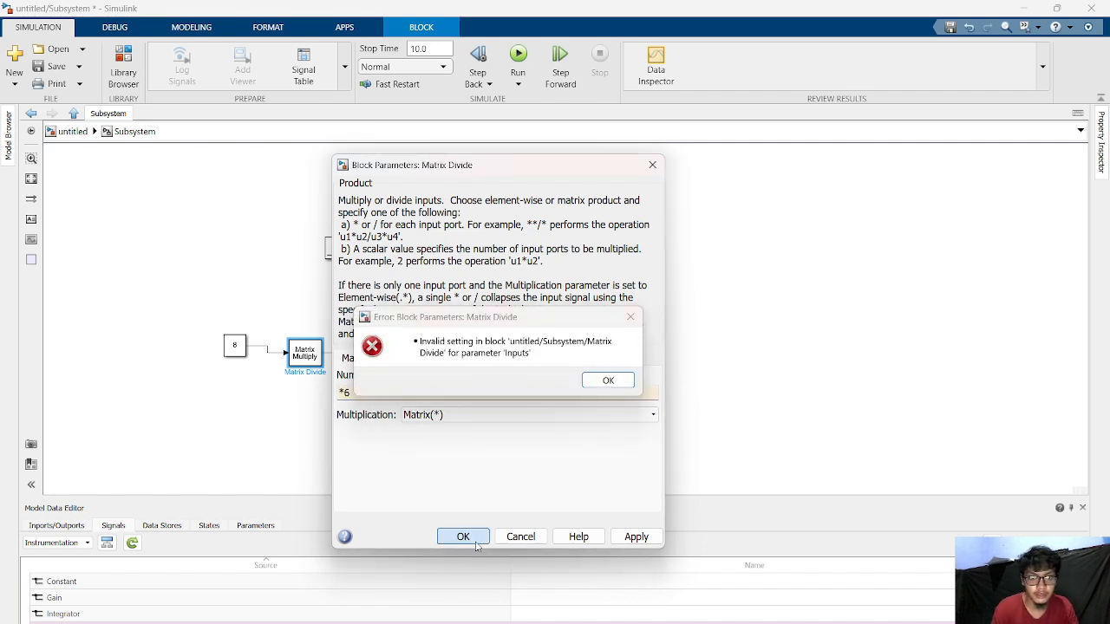
click(611, 379)
Set the Matrix Divide block's number of inputs to */ and apply the change.
double_click(369, 395)
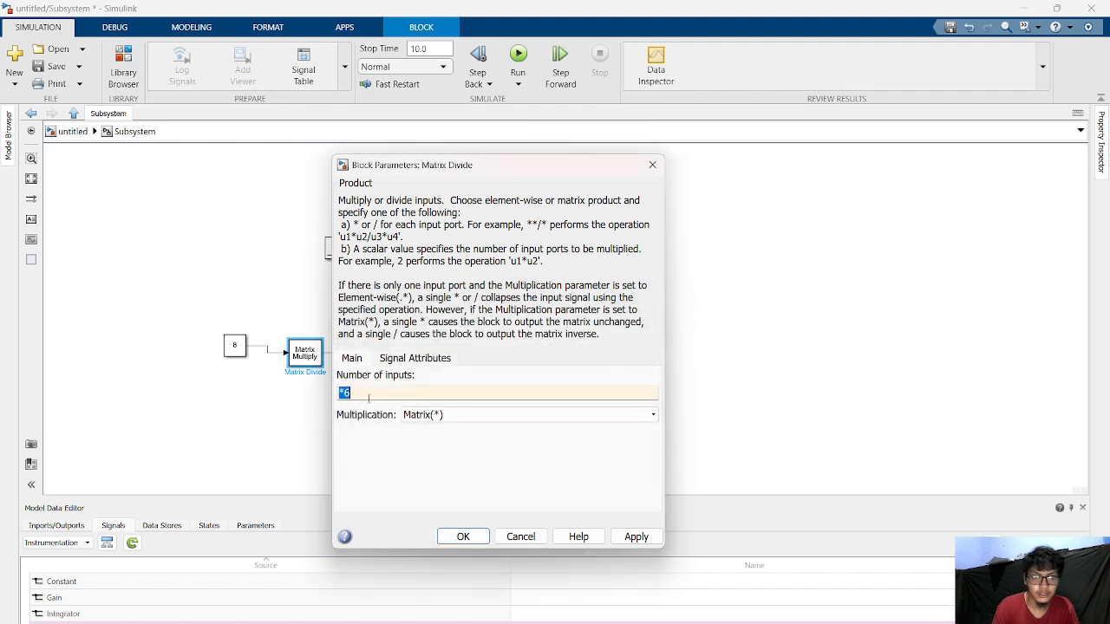
key(BackSpace)
text(*)
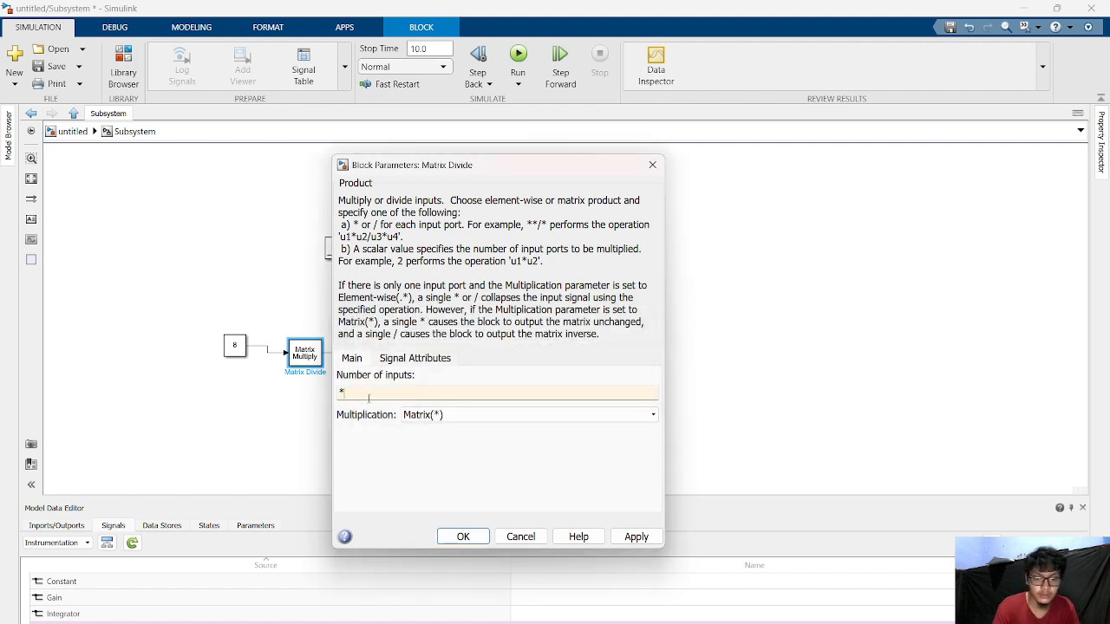
text(/)
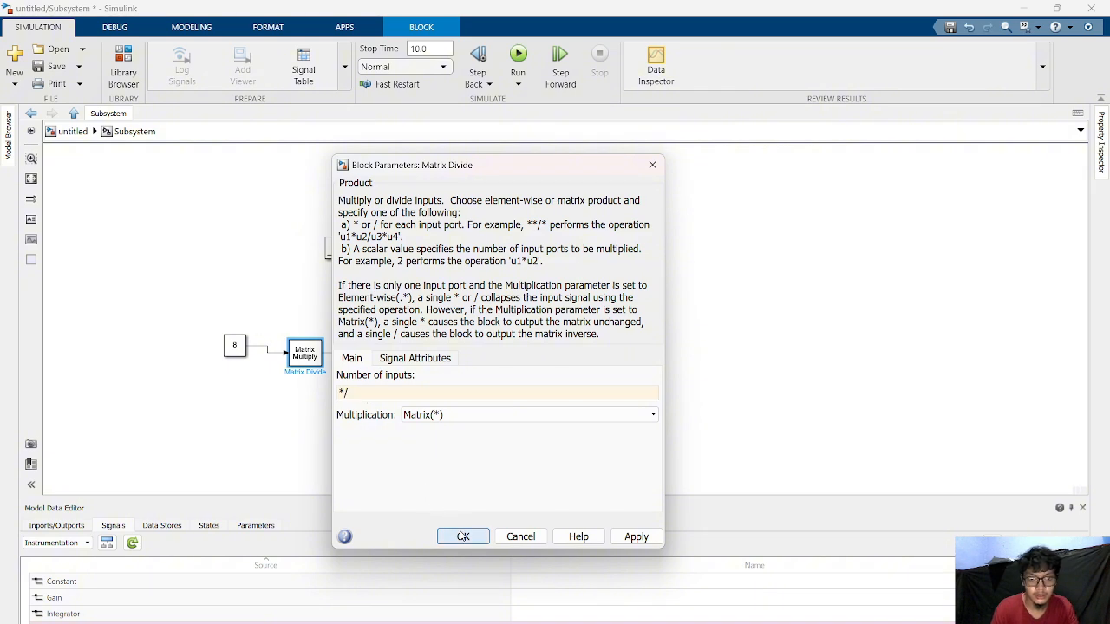
click(457, 535)
Rerun the simulation from the Matrix Divide block's Scope, view the plot and close the Scope window.
double_click(366, 351)
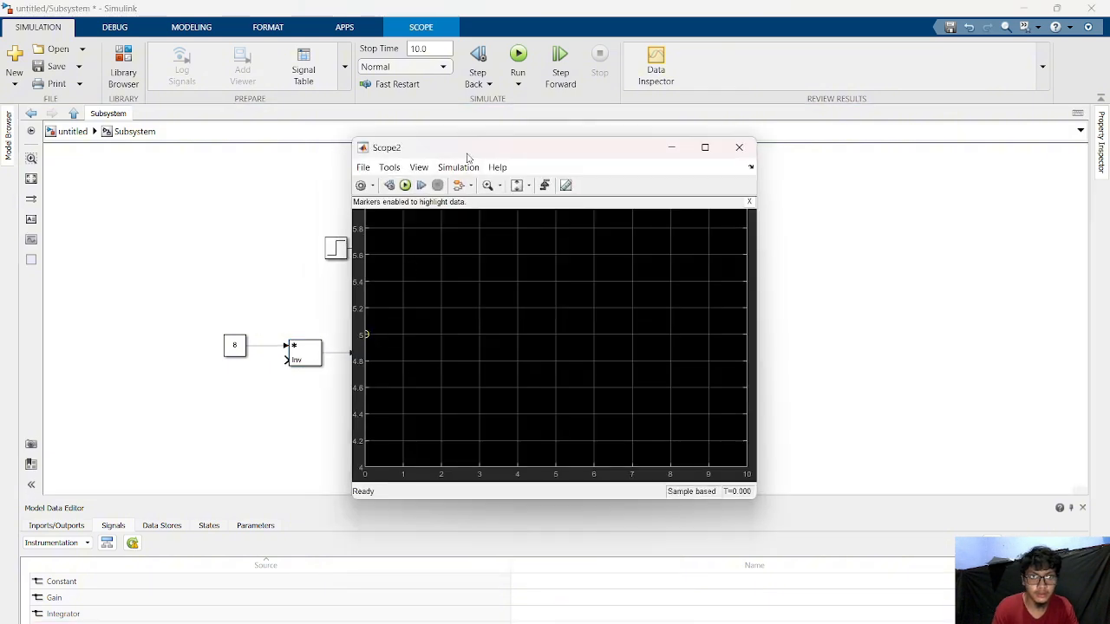
click(405, 185)
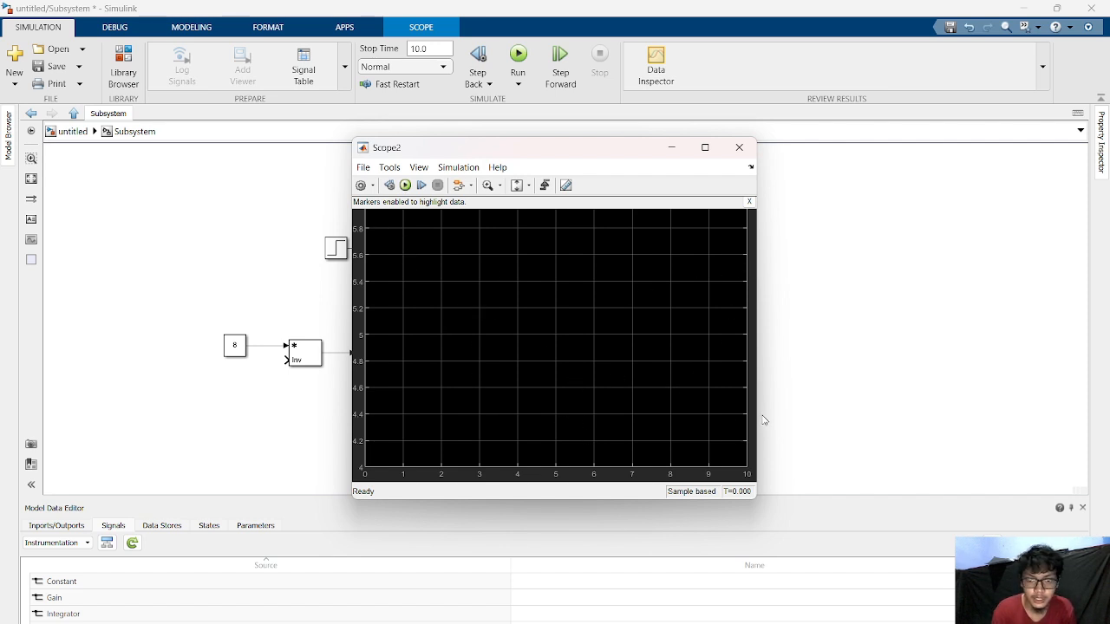
click(739, 155)
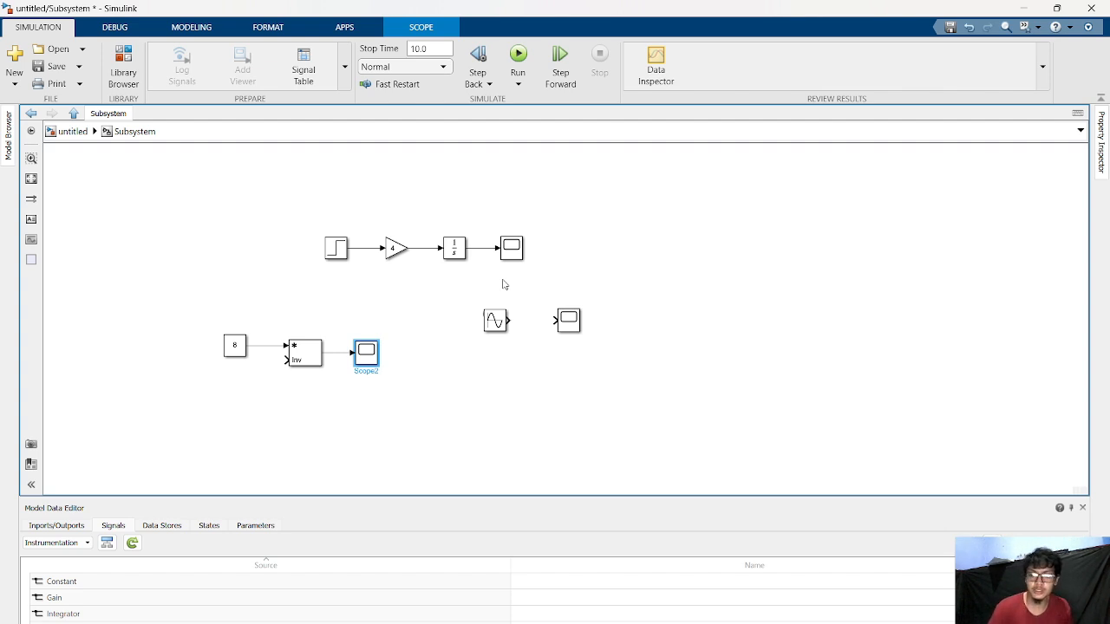
Insert a MATLAB Function block in the empty canvas area beyond the Scope of the Step-Gain-Integrator chain.
double_click(652, 252)
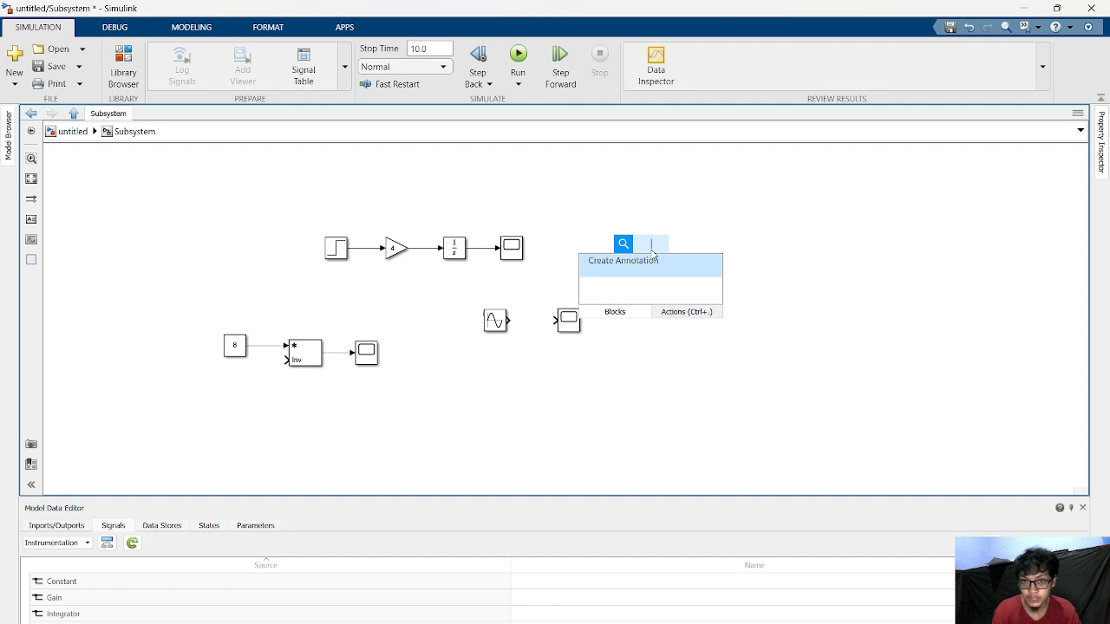
text(matlab)
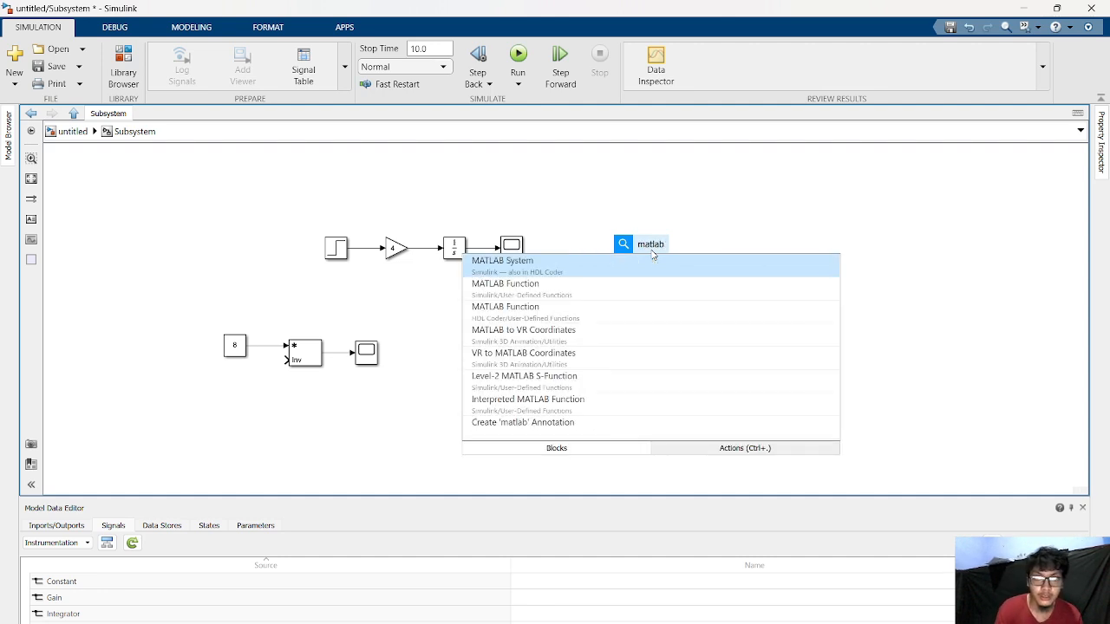
key(Return)
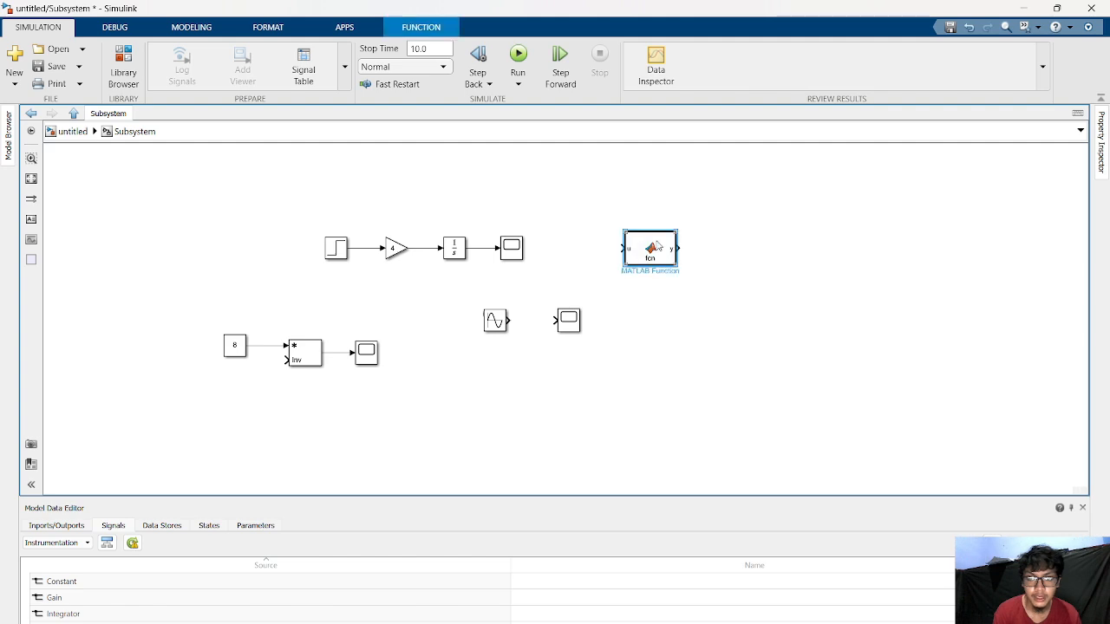
Open the MATLAB Function block's code and change its output expression to y = u^2 + 3.
right_click(657, 247)
click(639, 252)
double_click(639, 251)
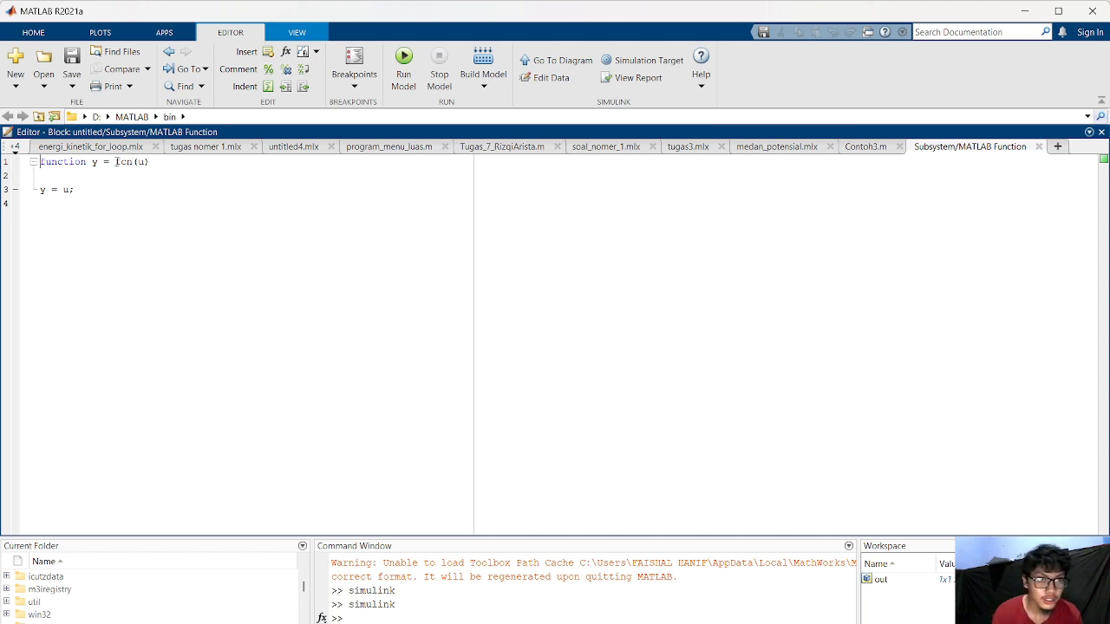
drag(114, 162, 166, 162)
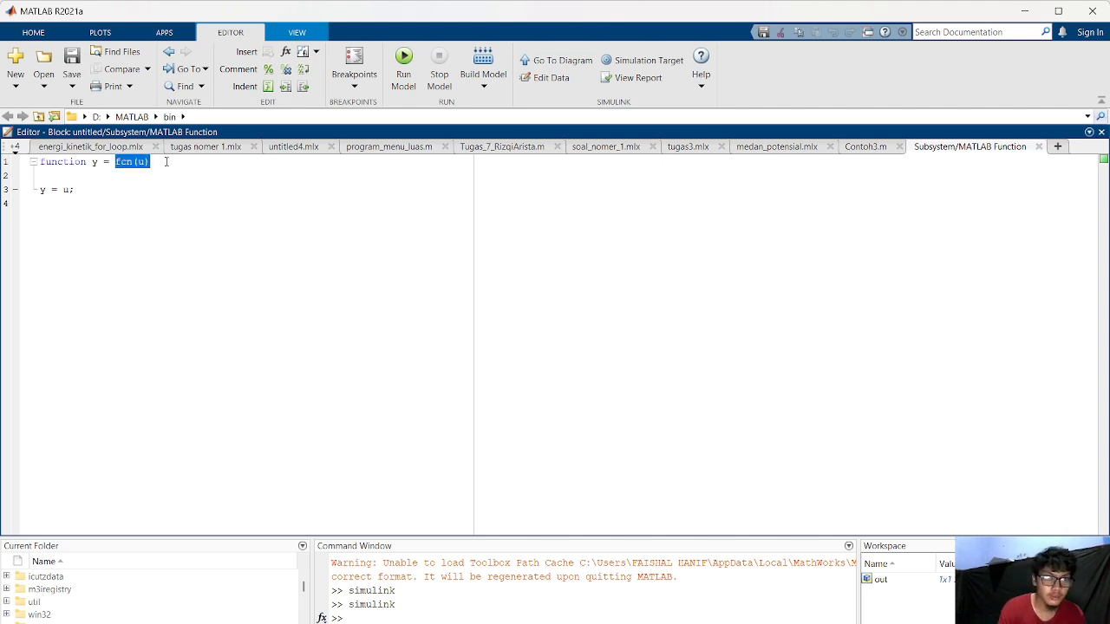
click(66, 190)
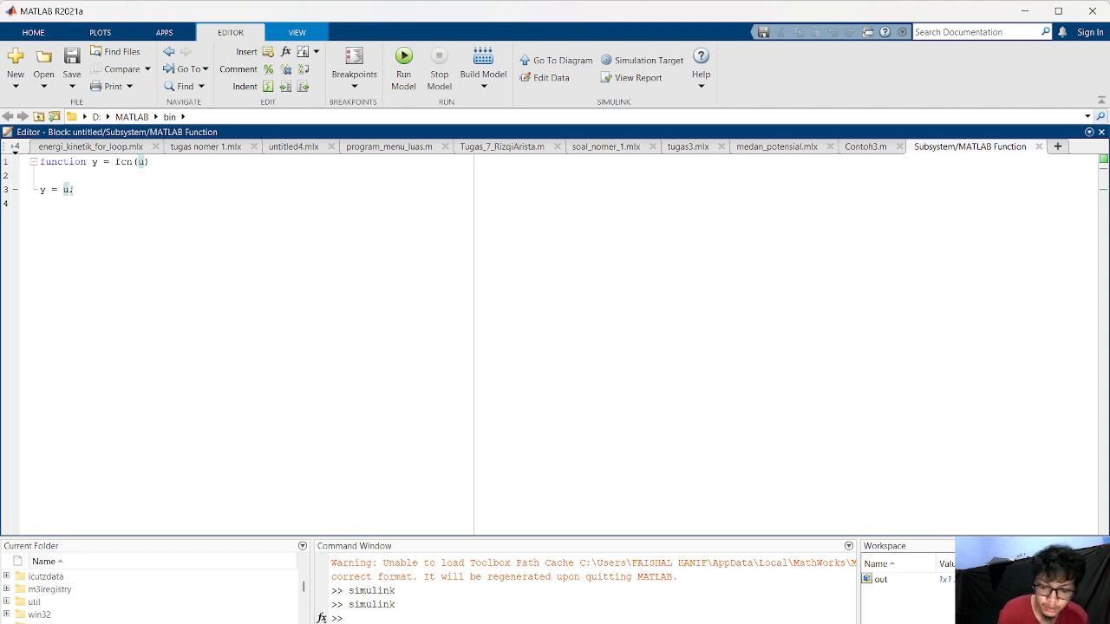
text(^)
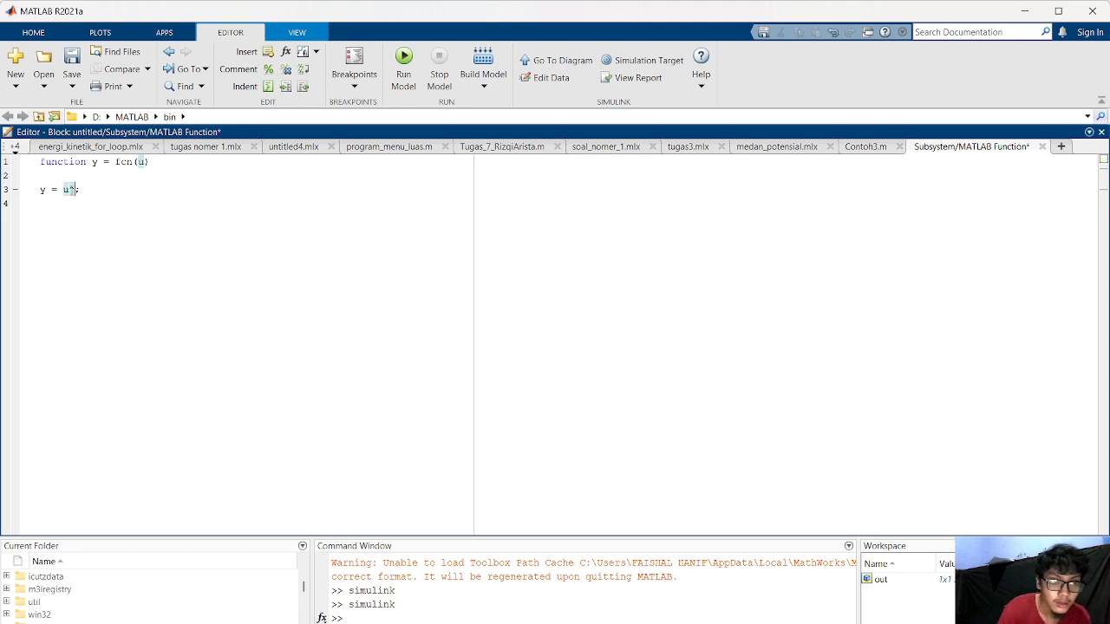
text(2)
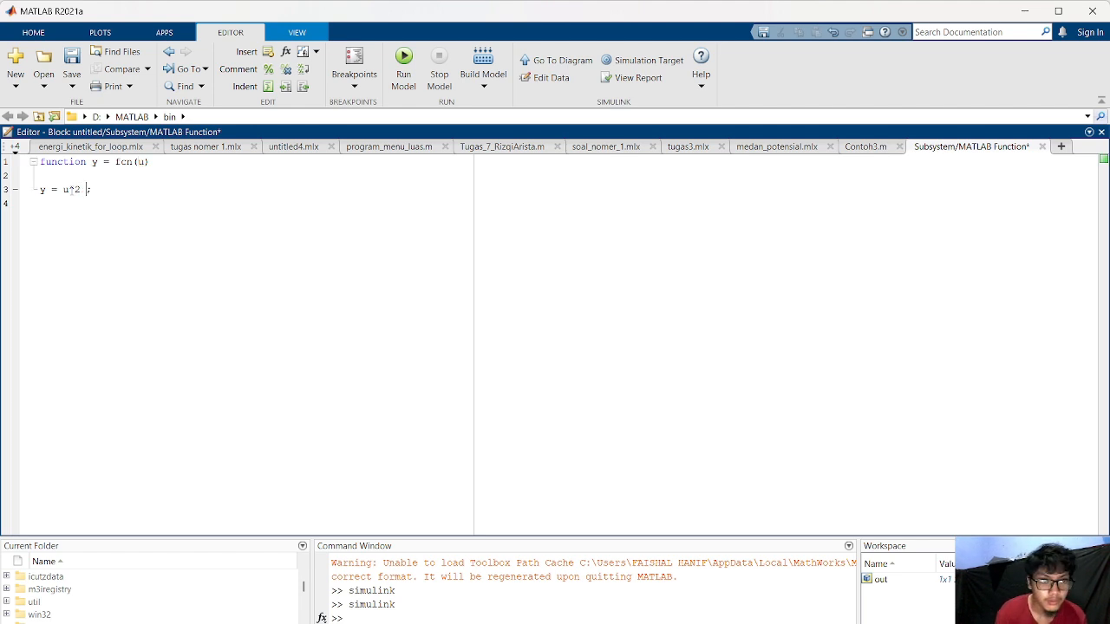
text( + )
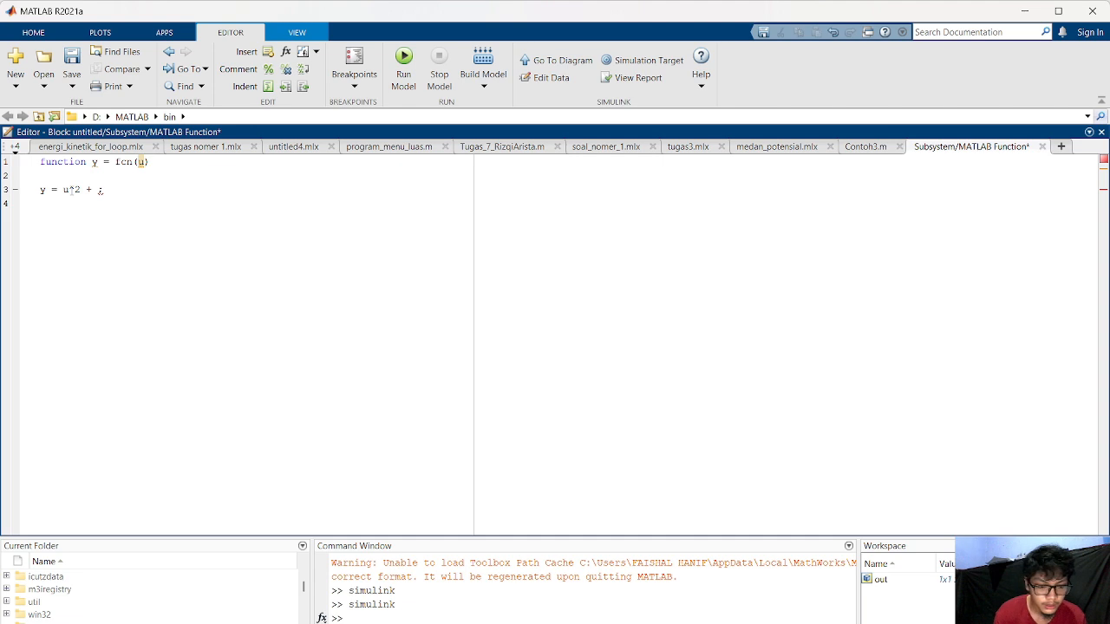
text(3)
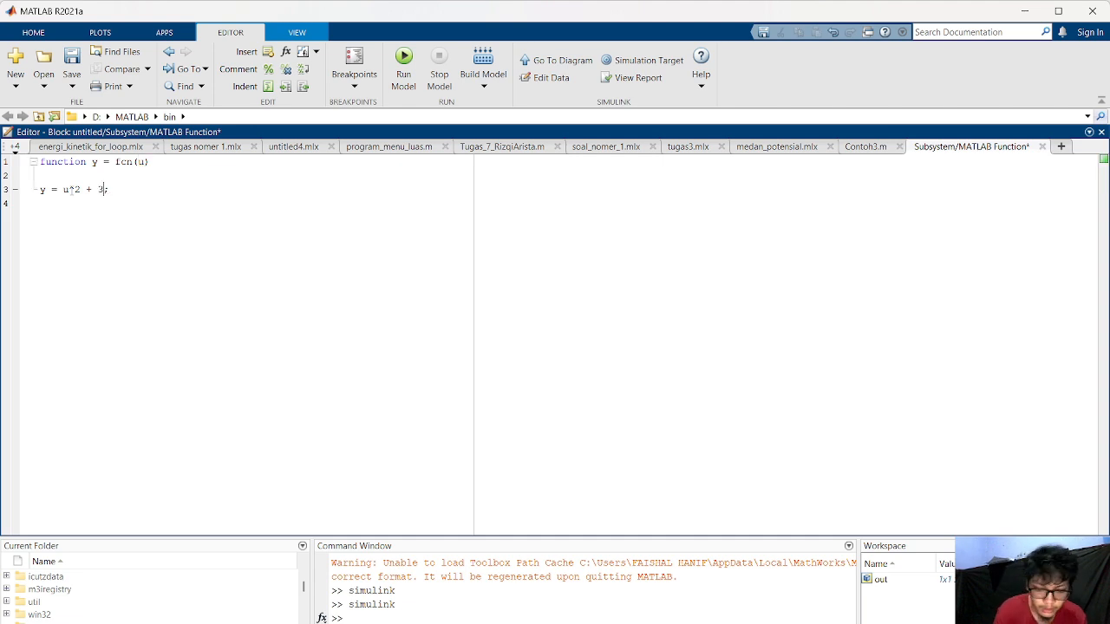
Complete the function's output expression as y = u^2 + 3*u, run the model and review the diagnostics.
text(*u)
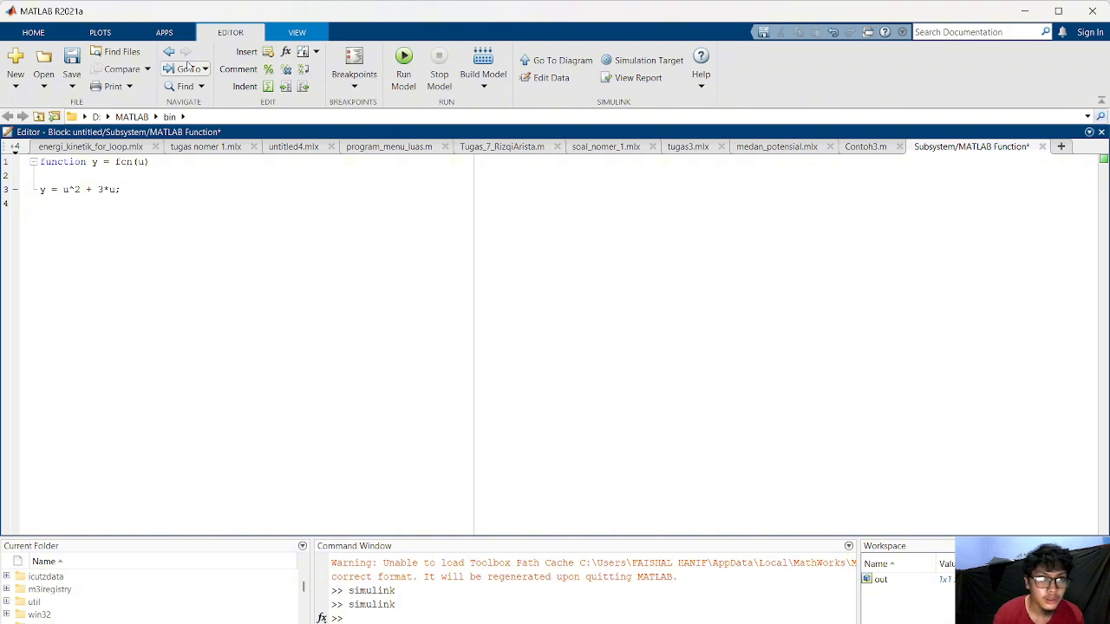
click(406, 67)
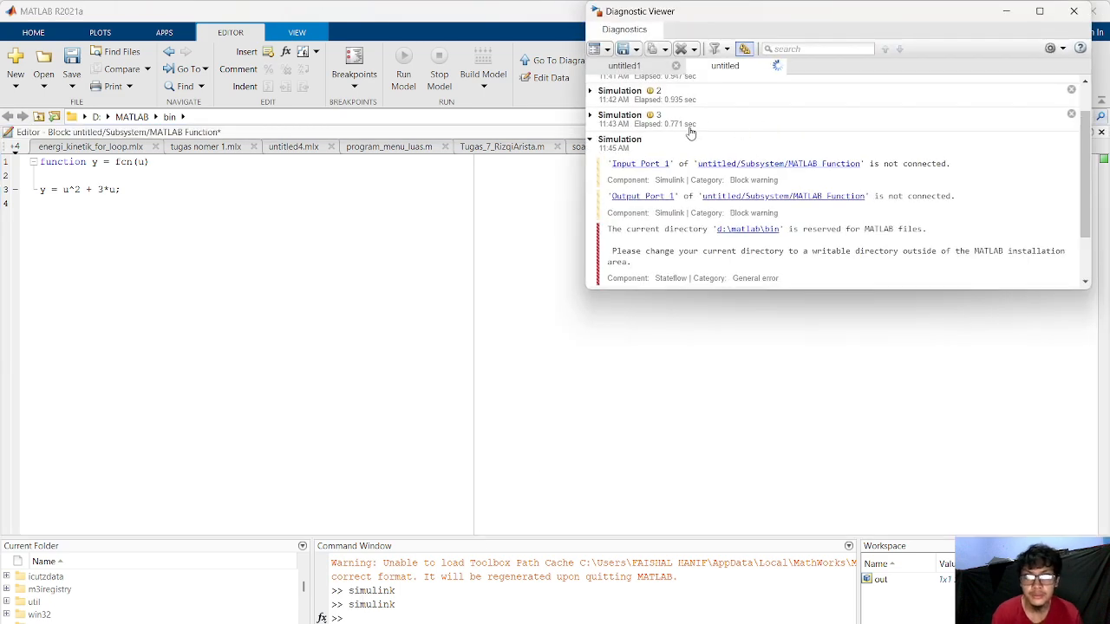
drag(1085, 153, 1090, 215)
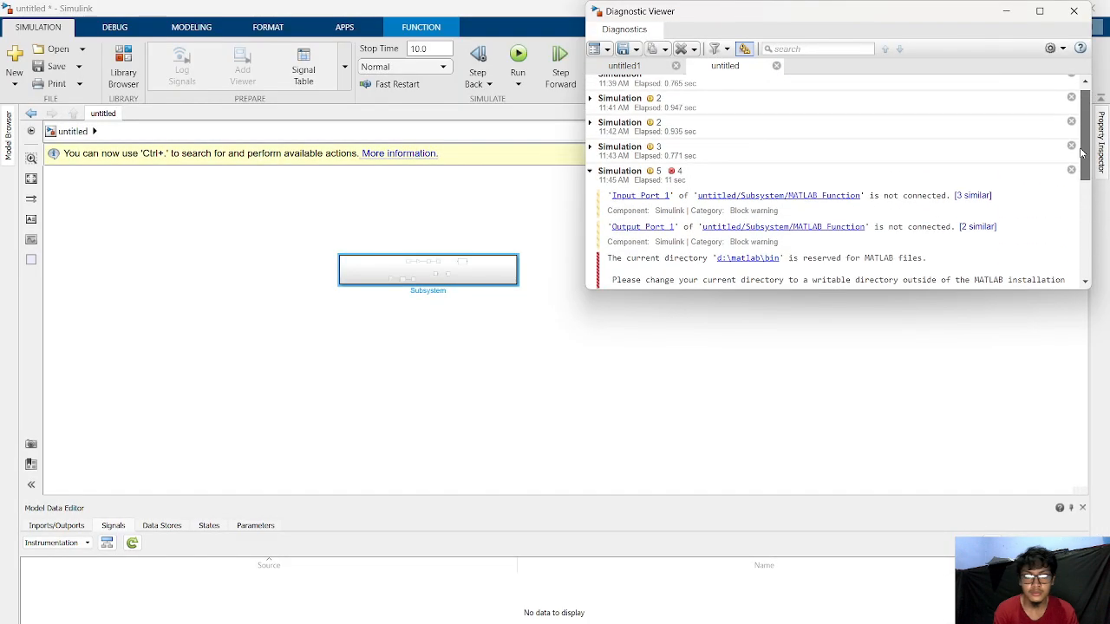
click(435, 398)
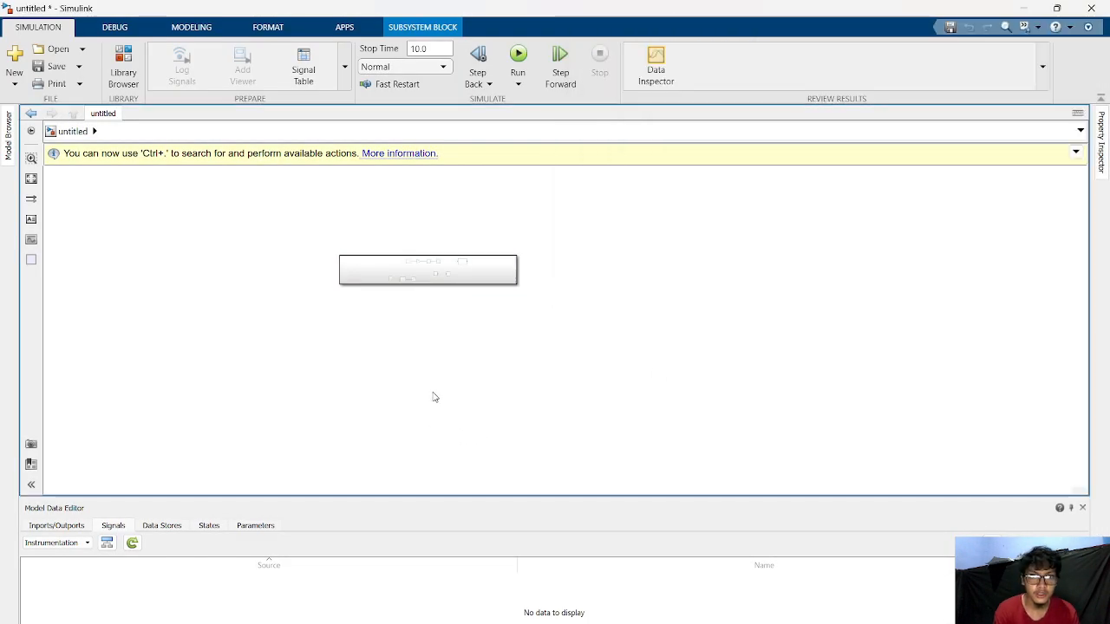
Reopen the MATLAB Function block's code inside the Subsystem and add the line u = 8 above the output expression.
double_click(418, 276)
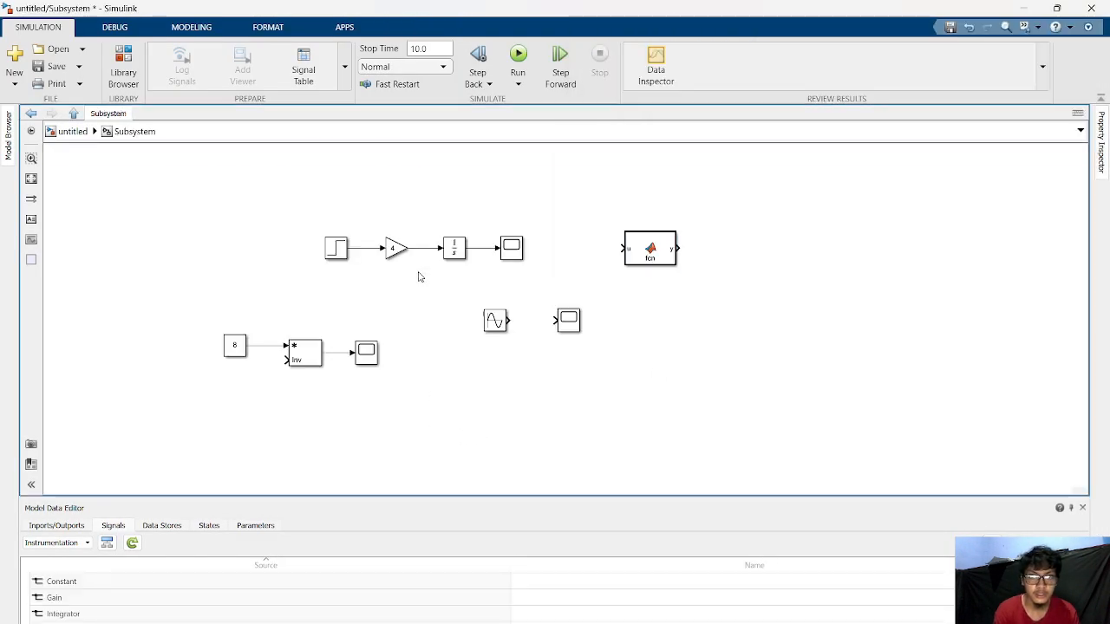
double_click(638, 249)
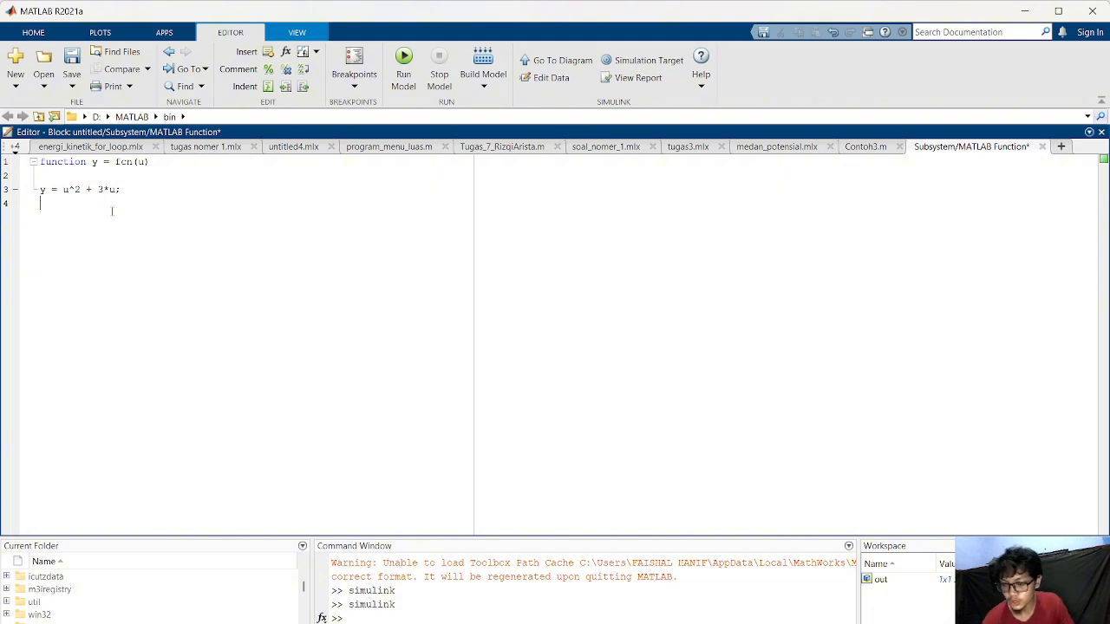
click(46, 178)
key(Return)
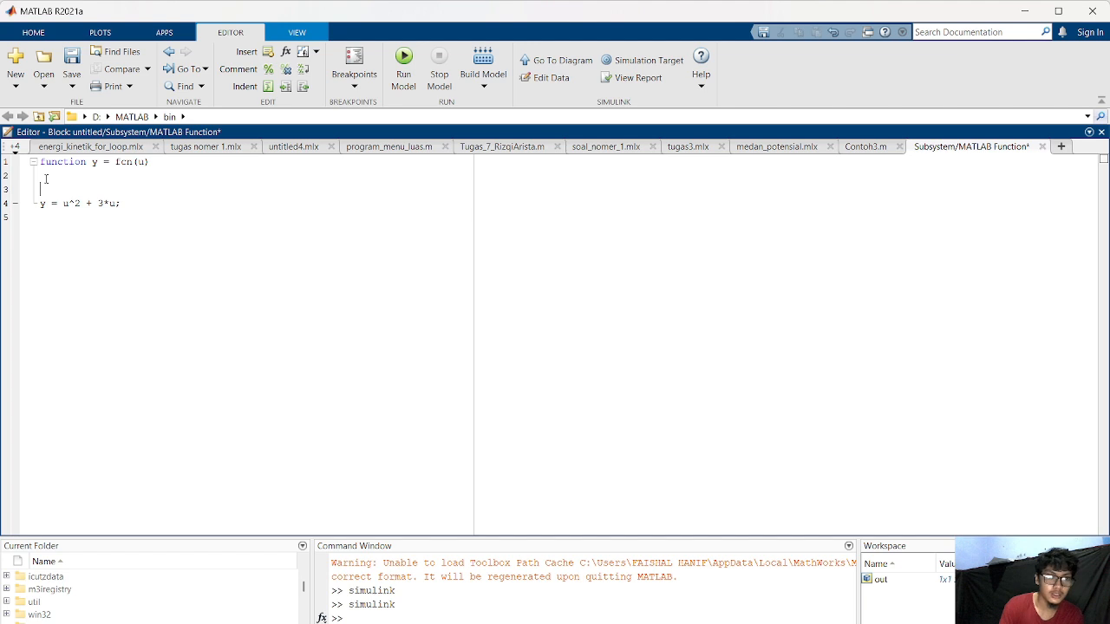
text(u)
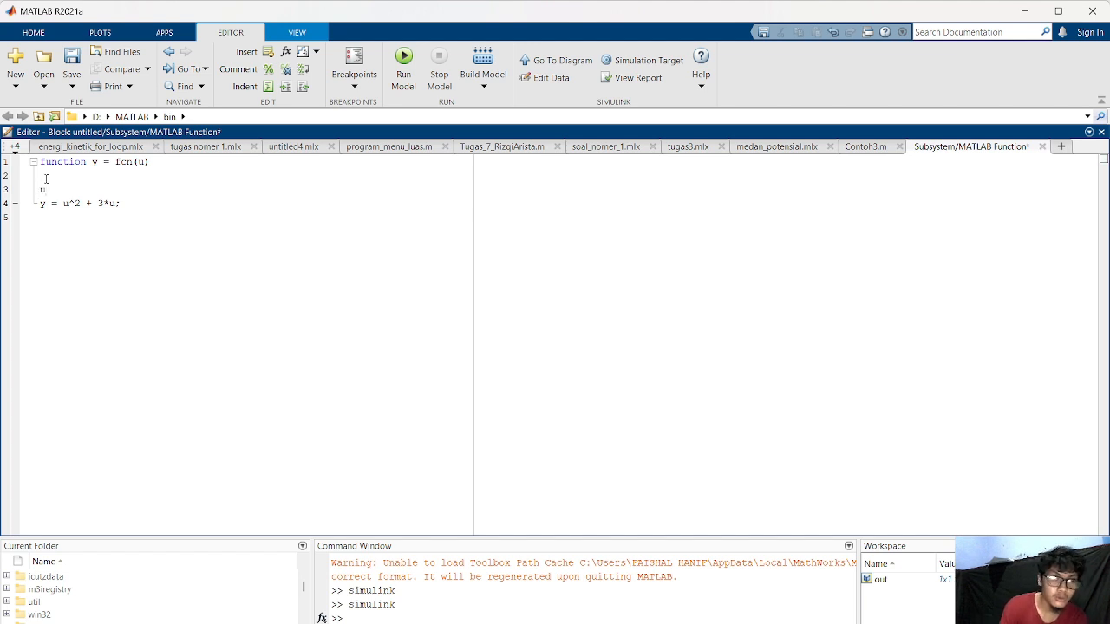
text(=)
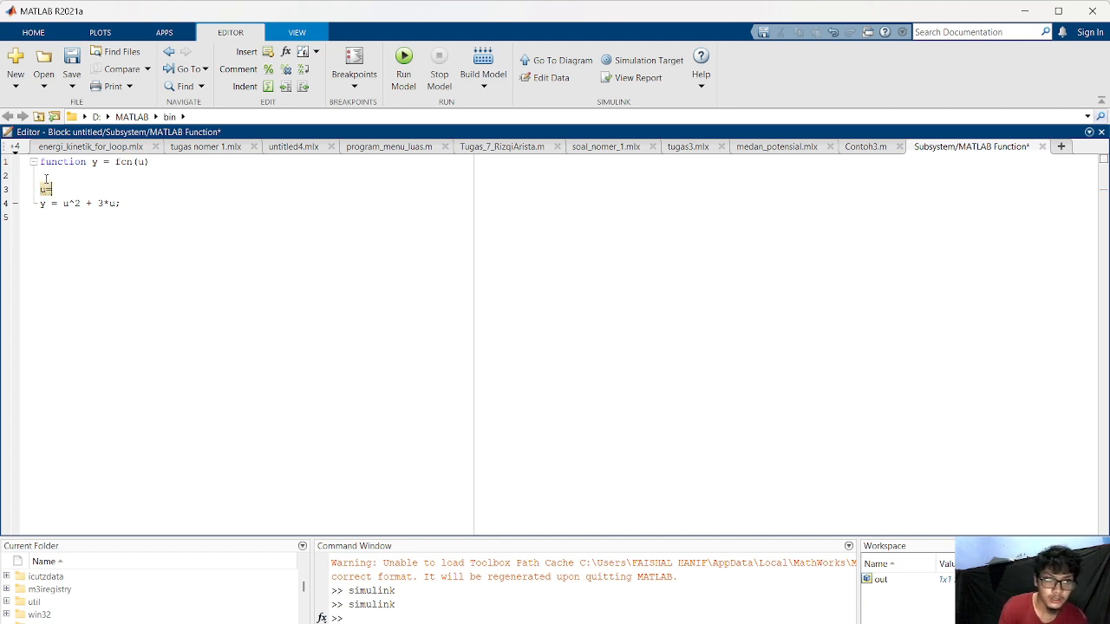
text(3)
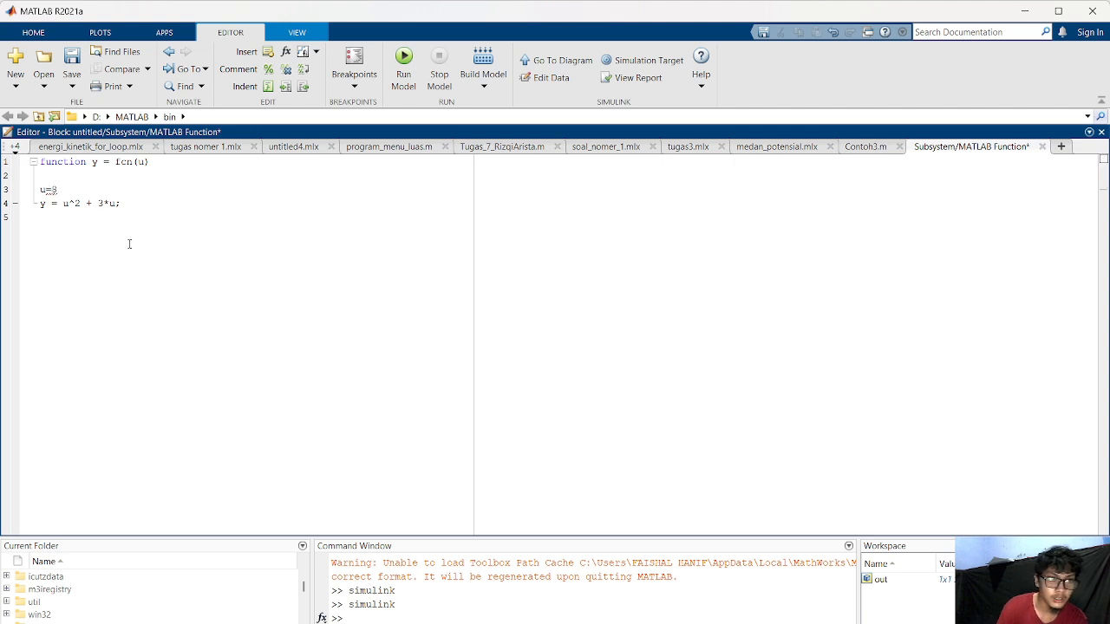
click(91, 217)
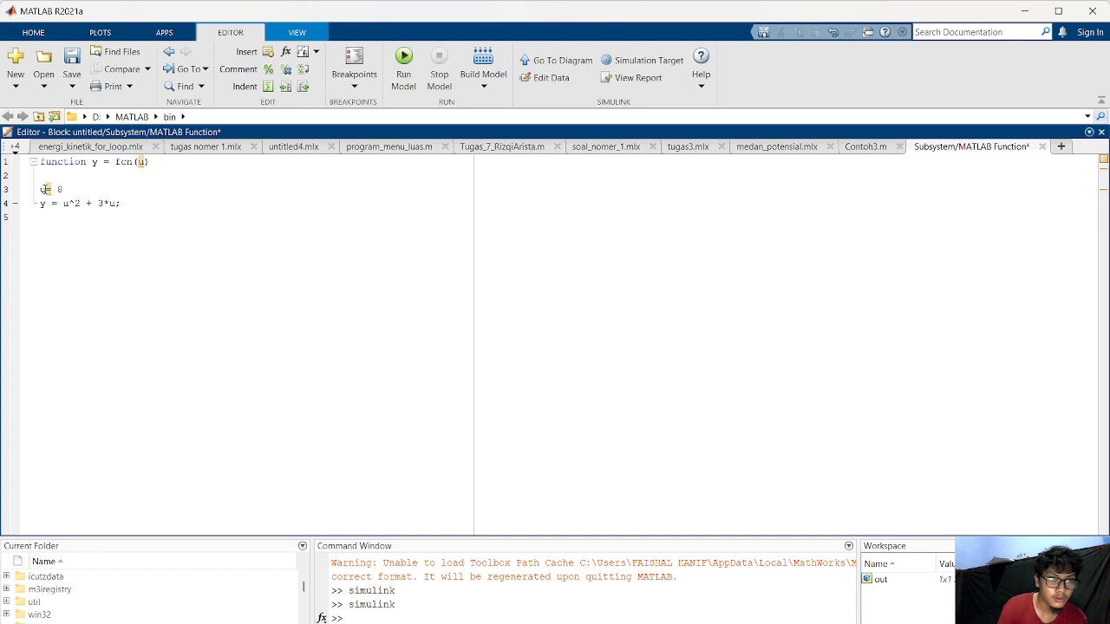
click(45, 189)
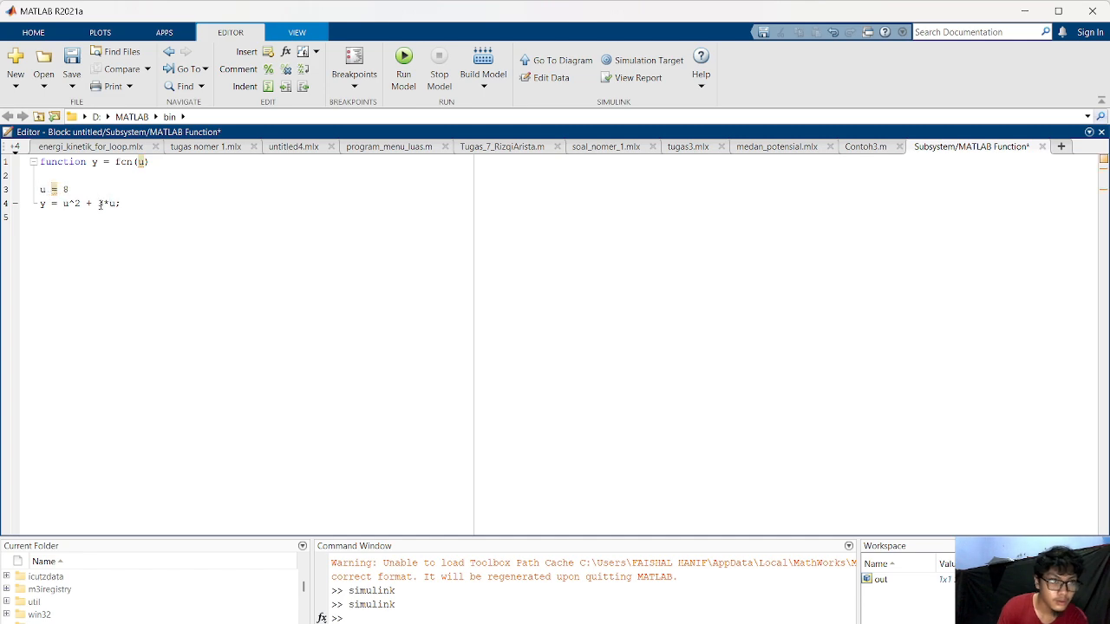
Run the model from the function code, check the diagnostics and minimise the Diagnostic Viewer.
double_click(99, 203)
click(403, 65)
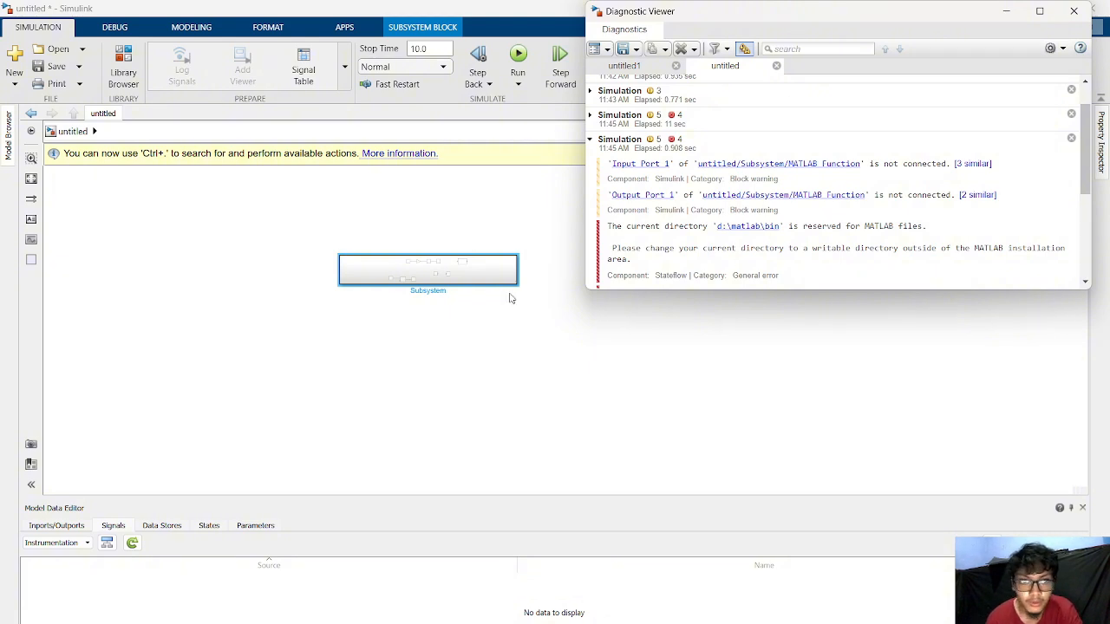
click(1006, 10)
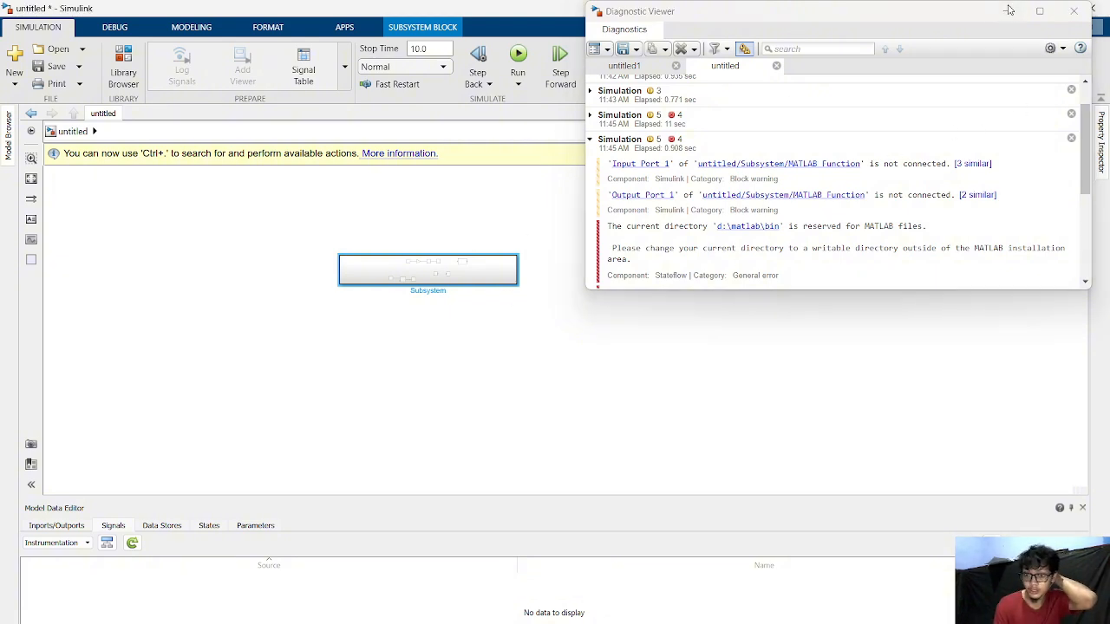
Return to the MATLAB Function code and delete the u = 8 line above the output expression.
mouse_move(610, 623)
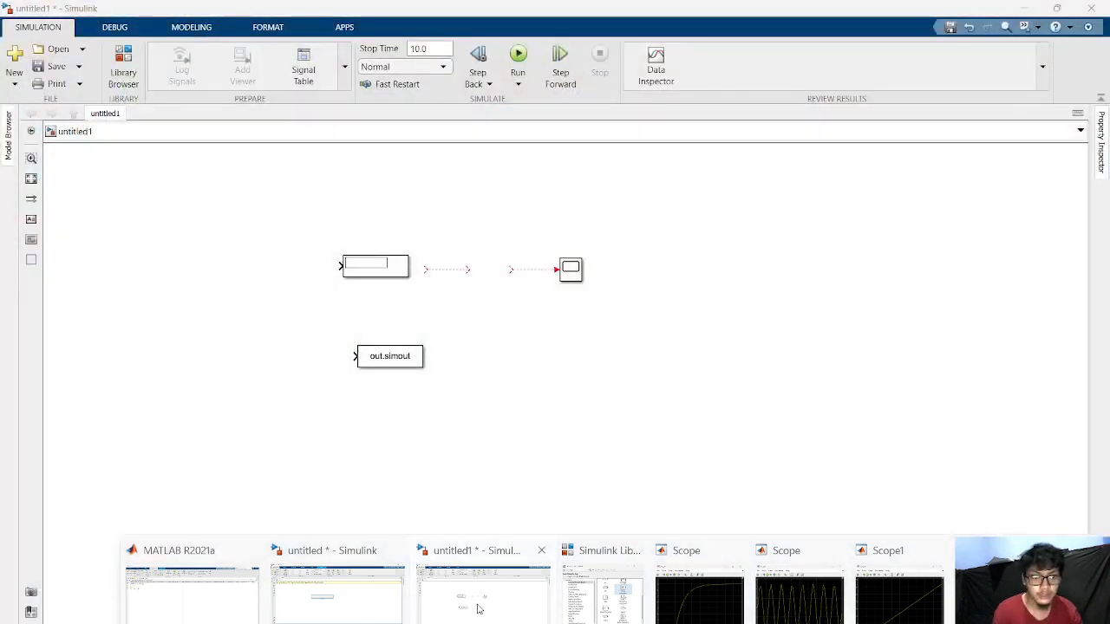
click(186, 599)
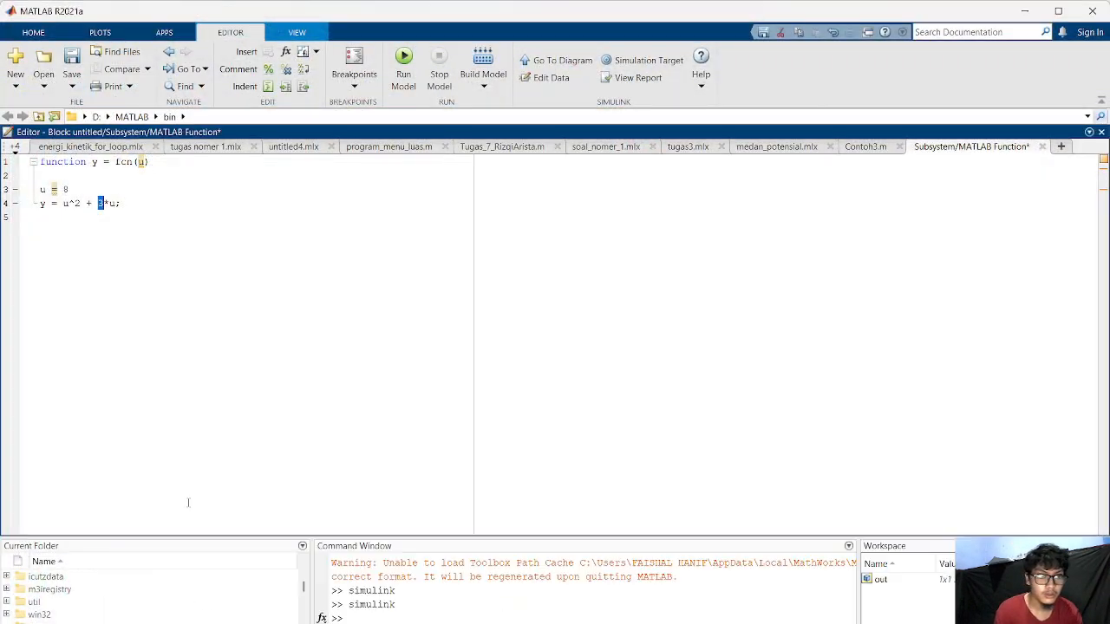
click(140, 162)
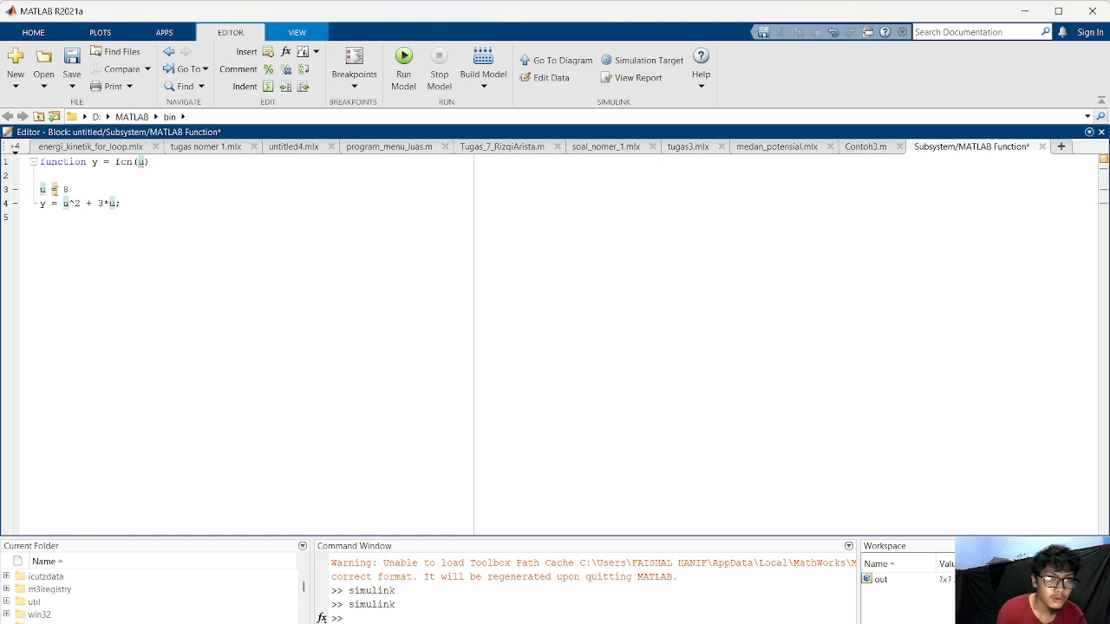
click(52, 189)
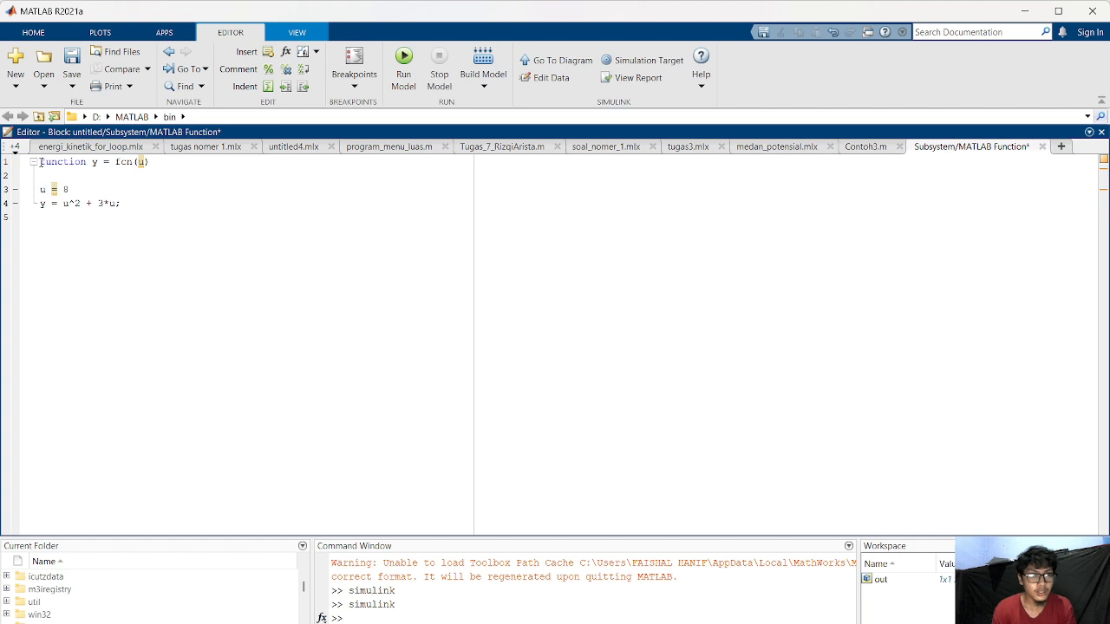
click(40, 189)
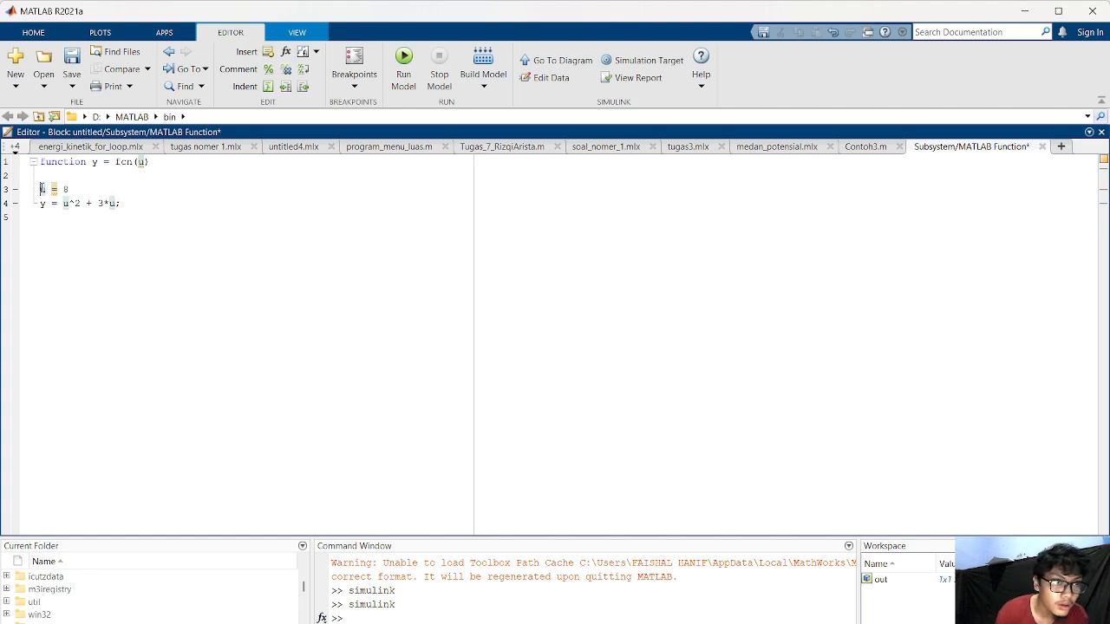
click(41, 203)
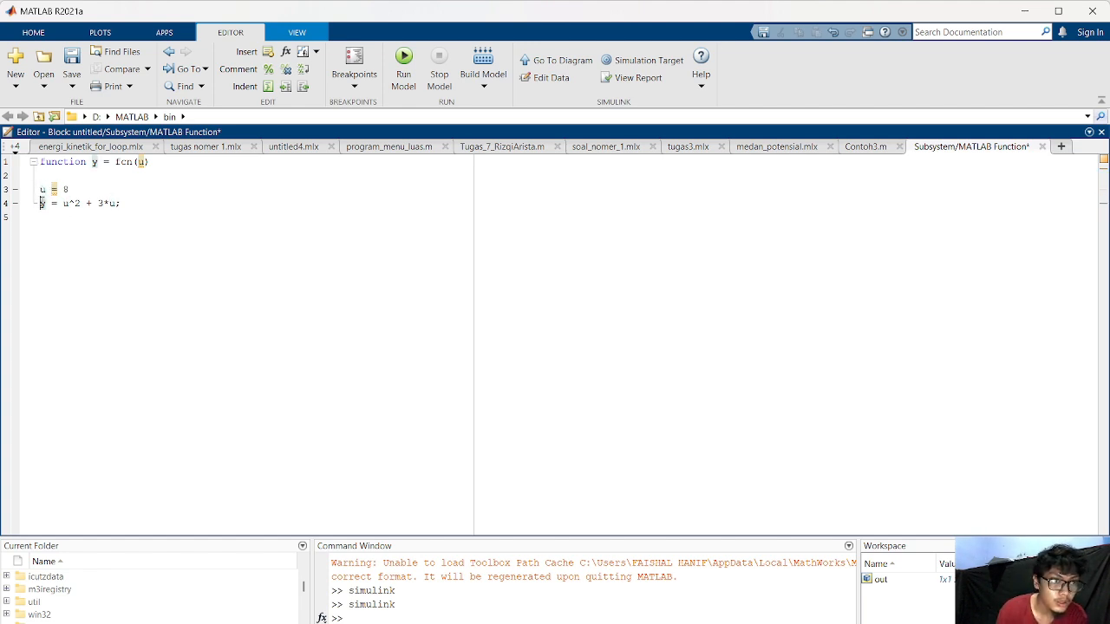
triple_click(41, 189)
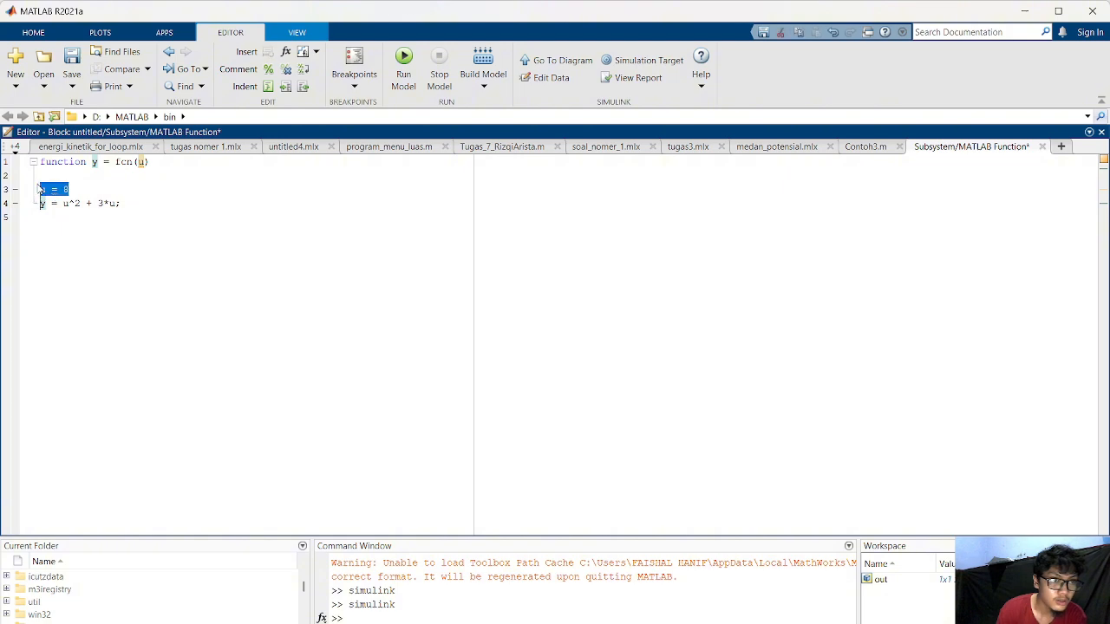
key(Delete)
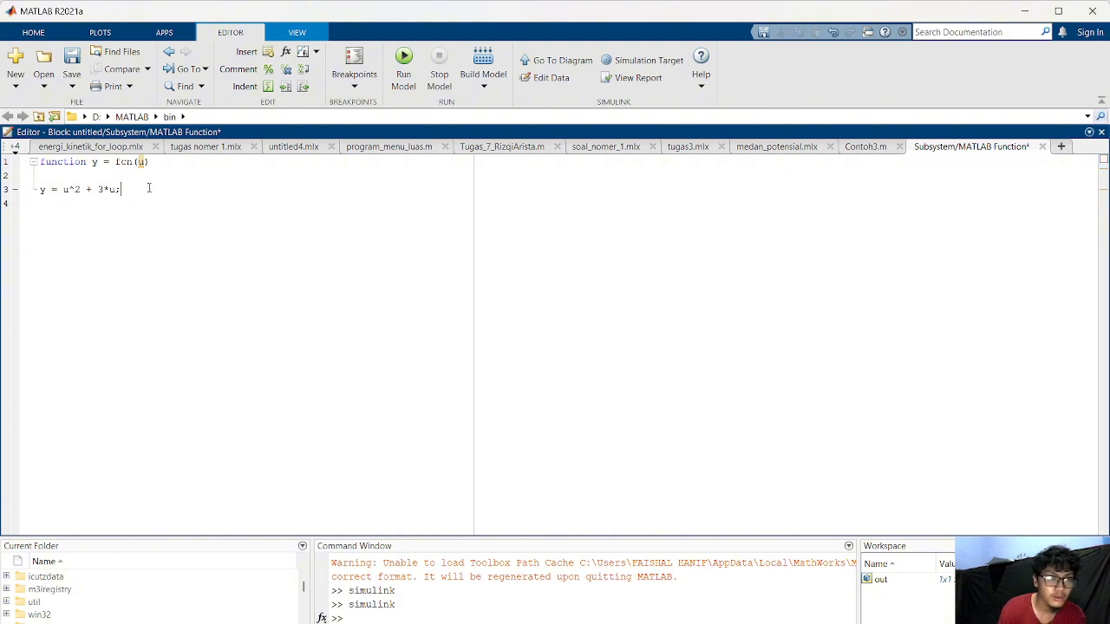
key(Return)
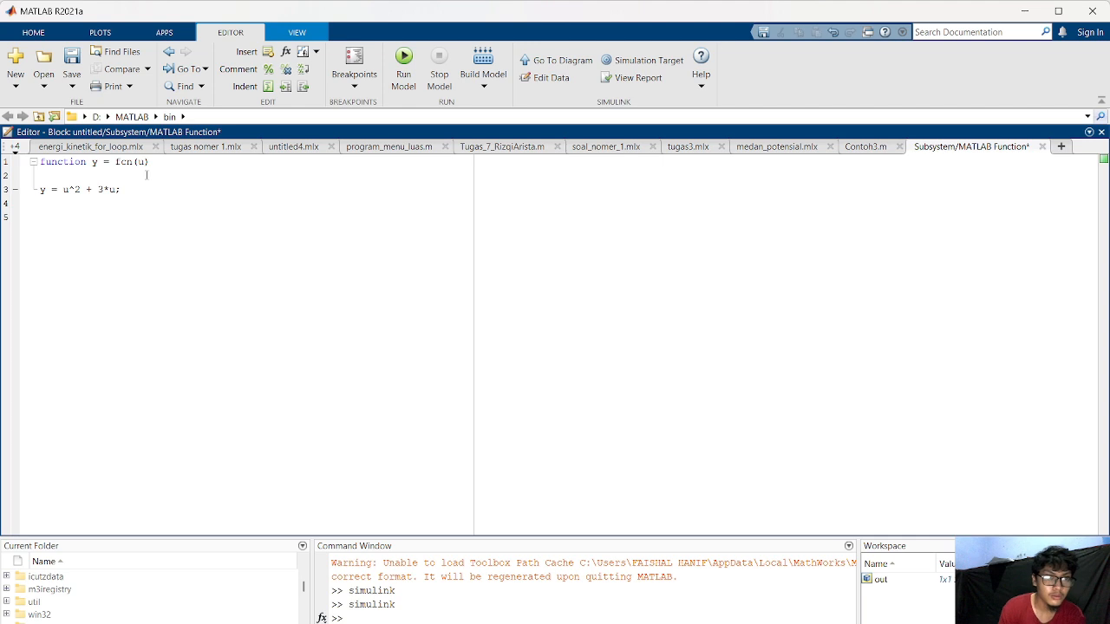
Replace the input argument u with 8 in the function signature, run the model and review the diagnostics.
click(144, 162)
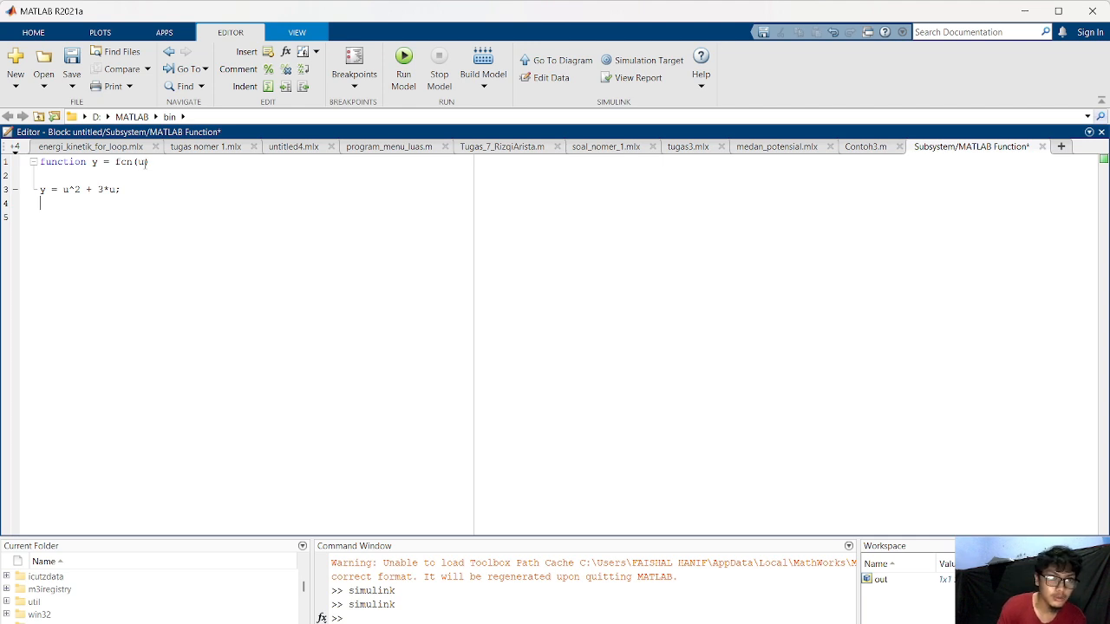
key(BackSpace)
text(x)
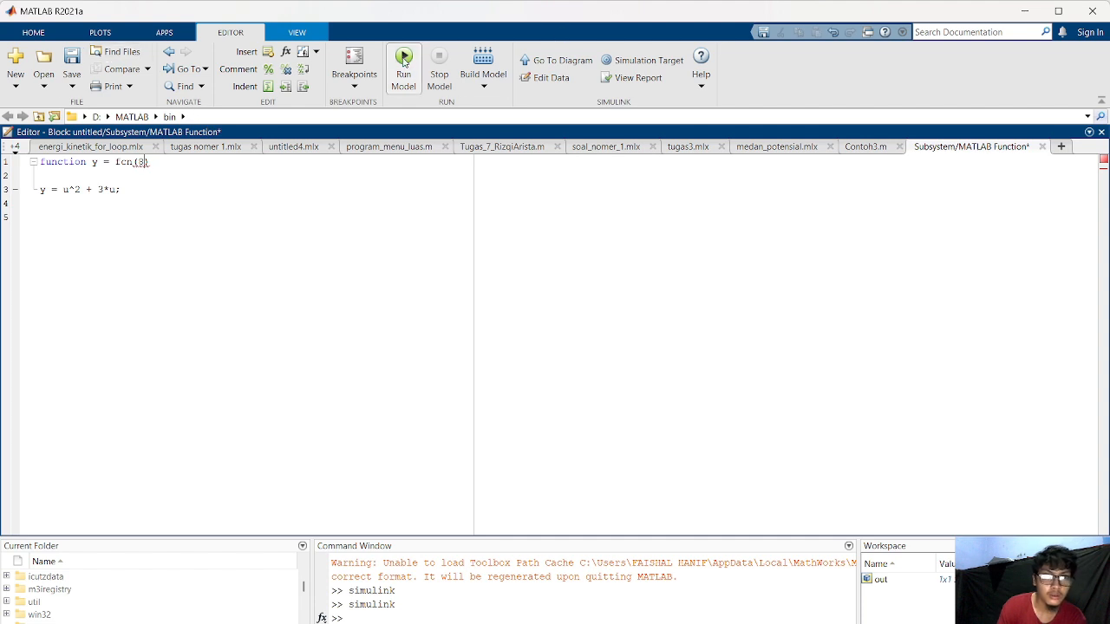
click(403, 59)
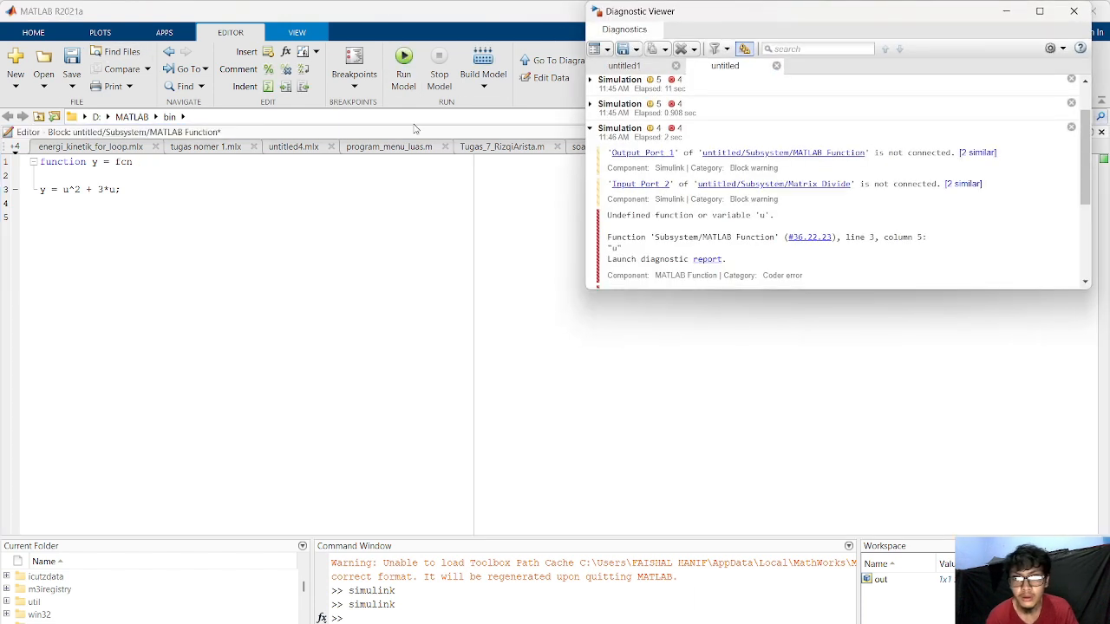
drag(1091, 150, 1084, 122)
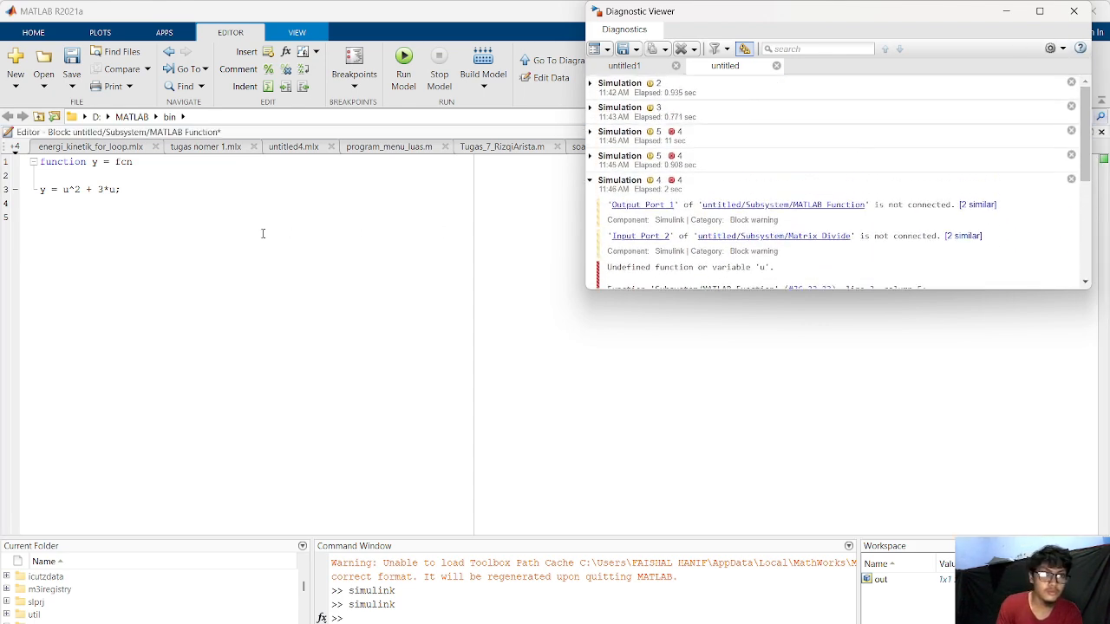
Add the argument (8) after fcn in the function signature and delete it again.
click(139, 163)
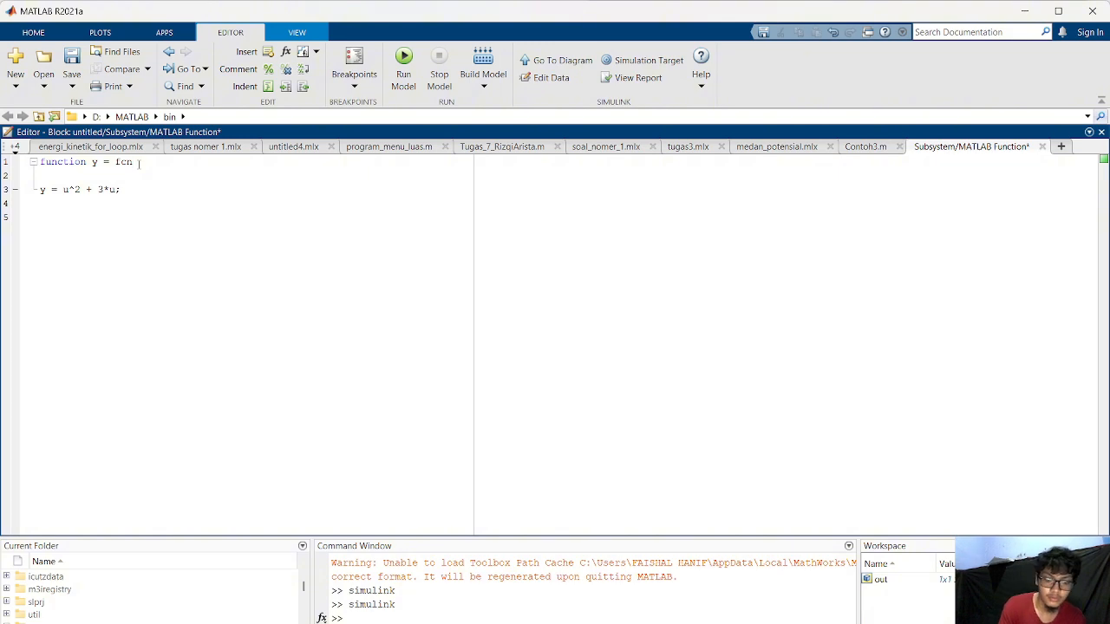
text((u)
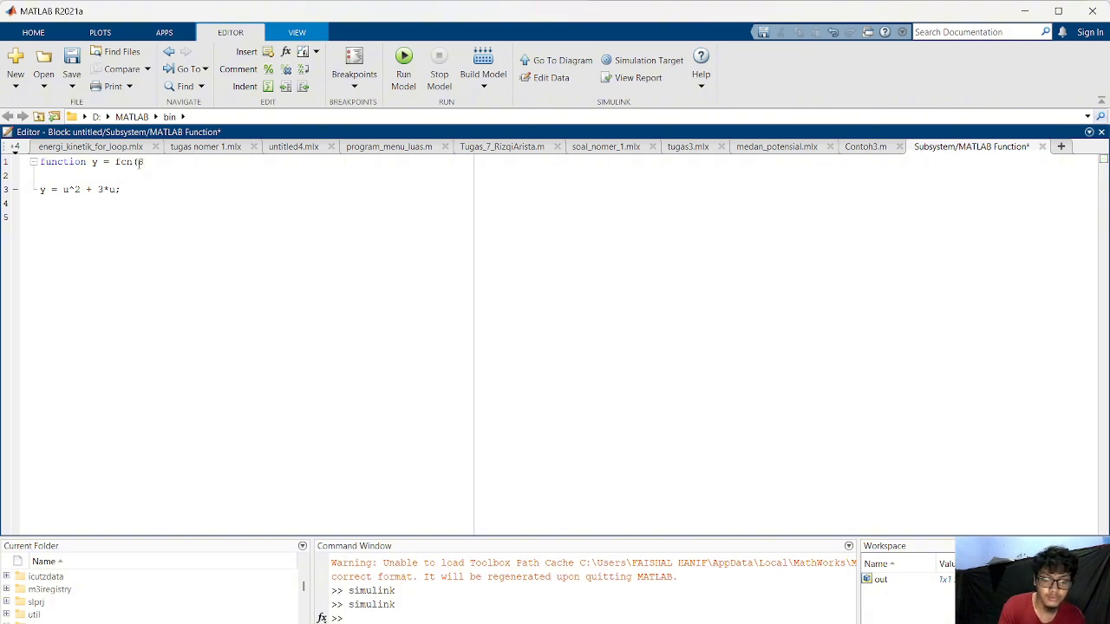
text())
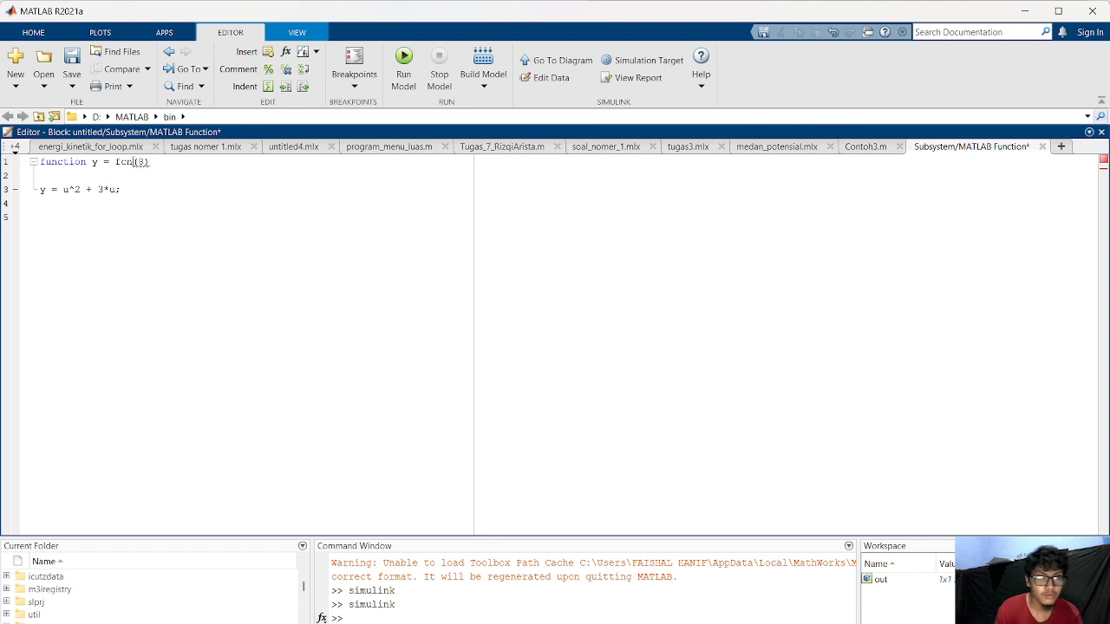
key(BackSpace)
key(BackSpace)
key(BackSpace)
key(BackSpace)
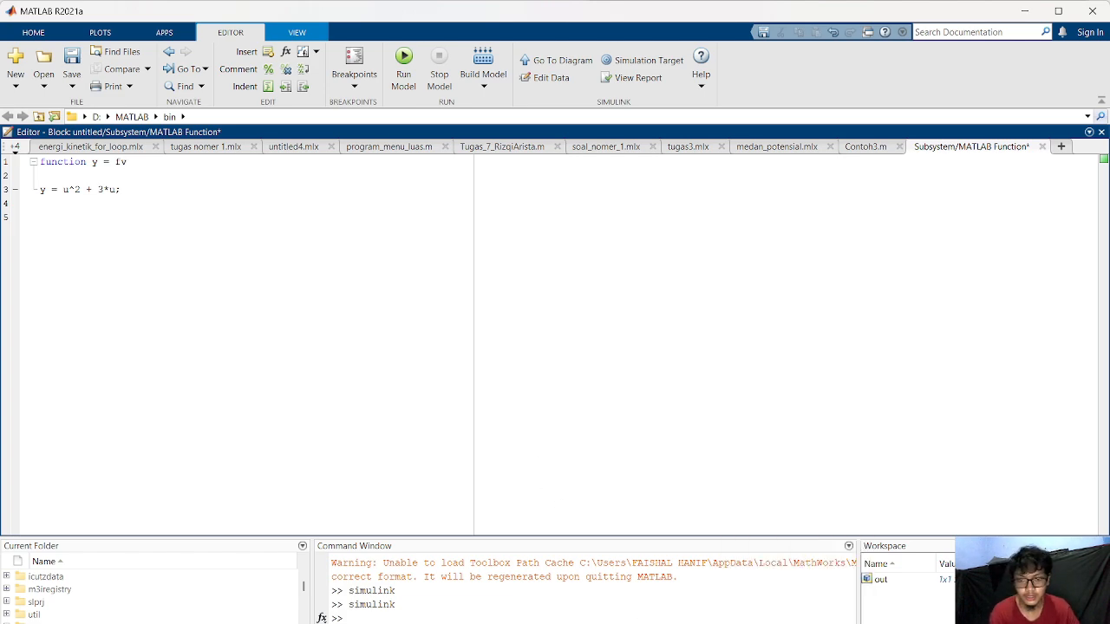
Switch back to the untitled Simulink model and open its Subsystem.
mouse_move(445, 609)
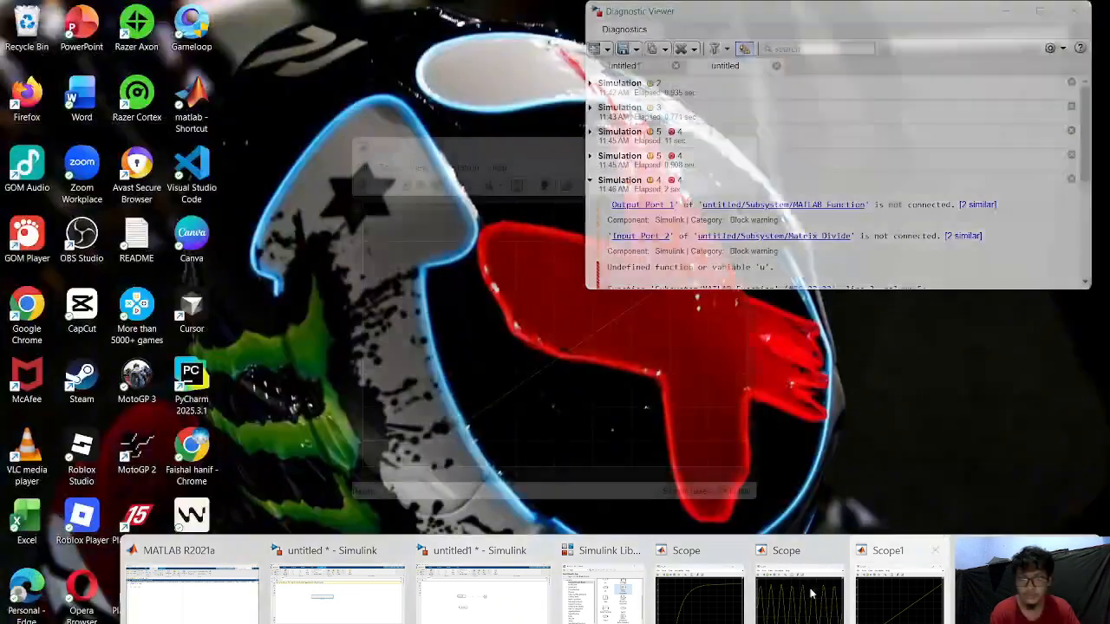
mouse_move(214, 602)
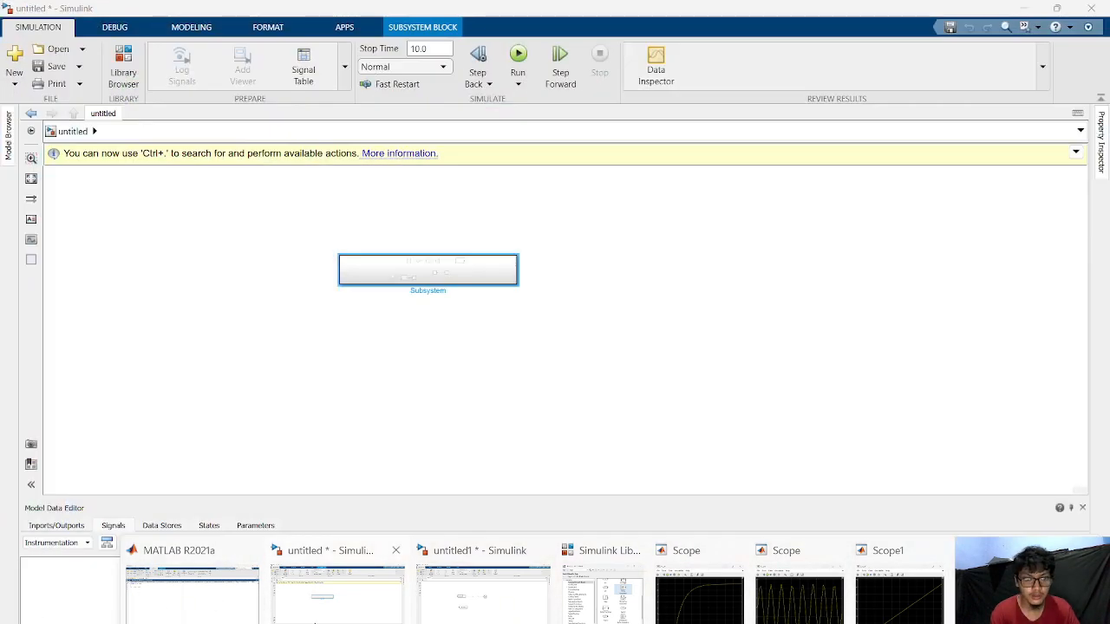
click(314, 621)
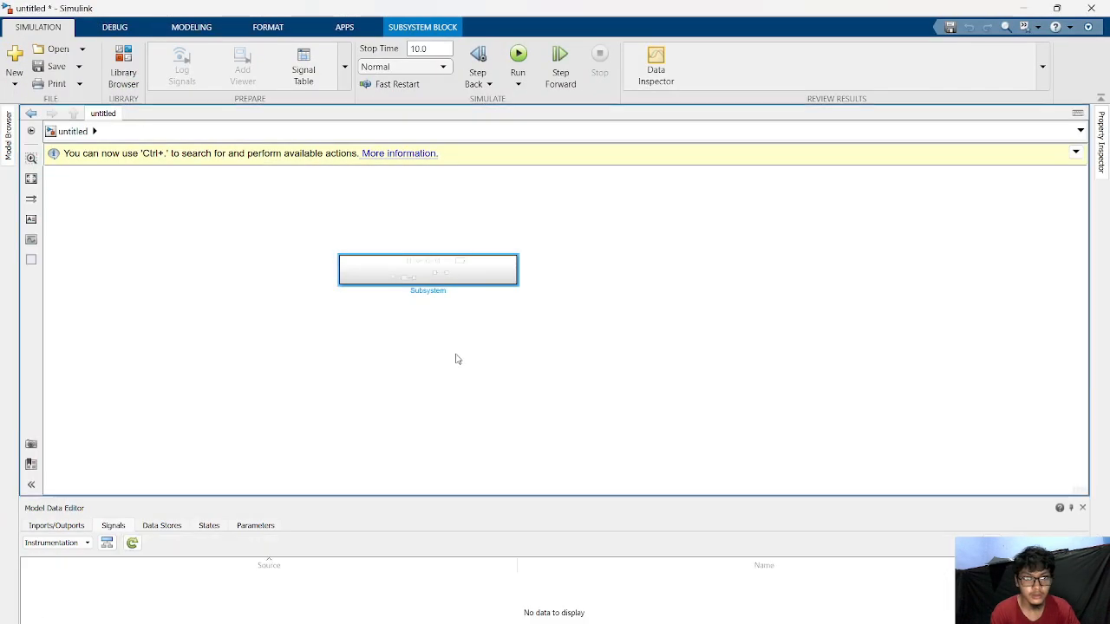
double_click(469, 277)
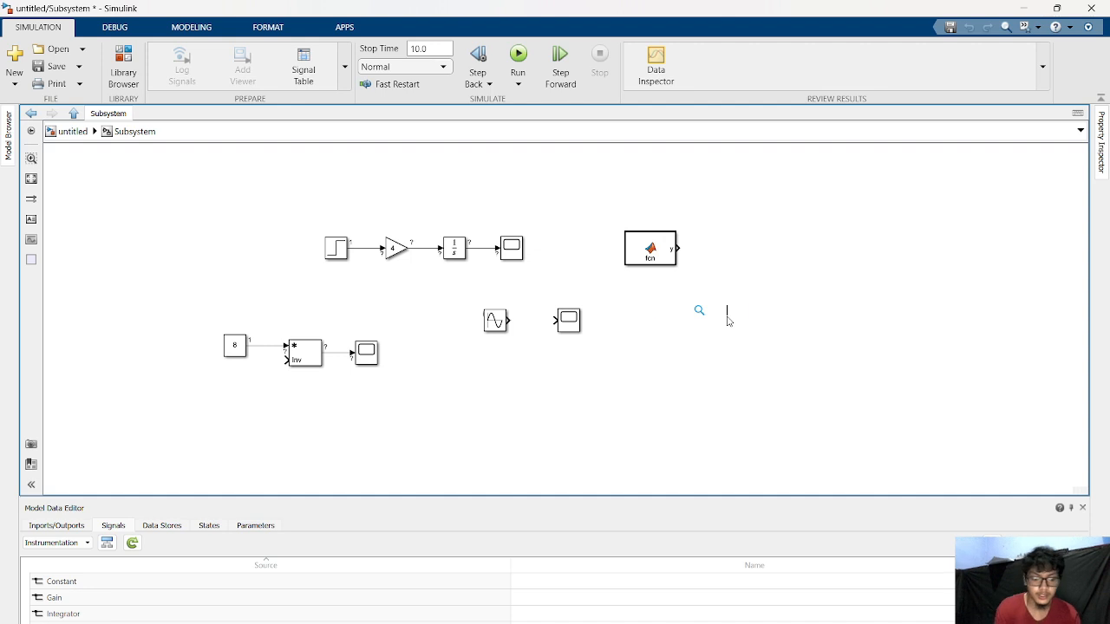
Add a Ramp block below the MATLAB Function block and connect its output to a new Lookup Table Dynamic block.
text(ramp)
key(Return)
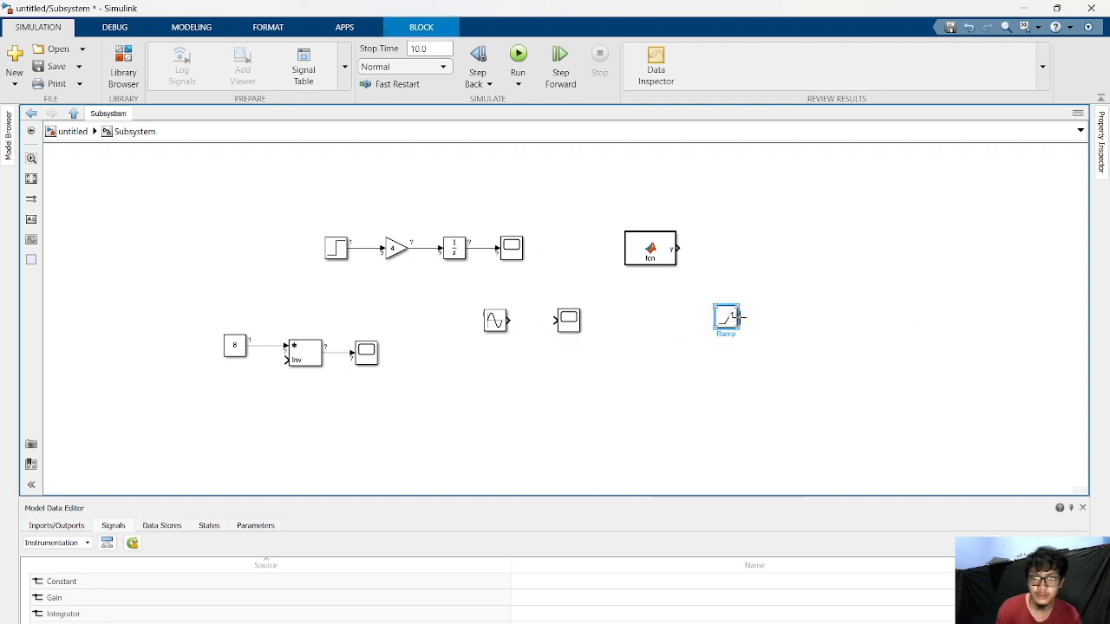
drag(739, 316, 773, 324)
text(look)
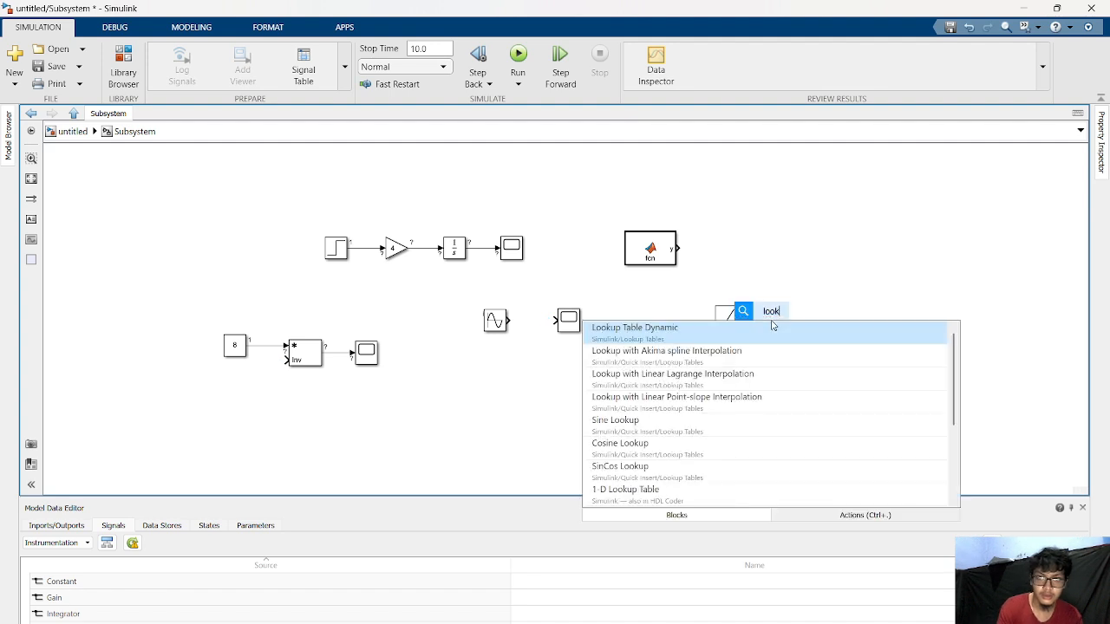
click(716, 336)
Add a Scope block connected to the output of the Lookup Table Dynamic block.
drag(818, 331, 855, 338)
text(socpe)
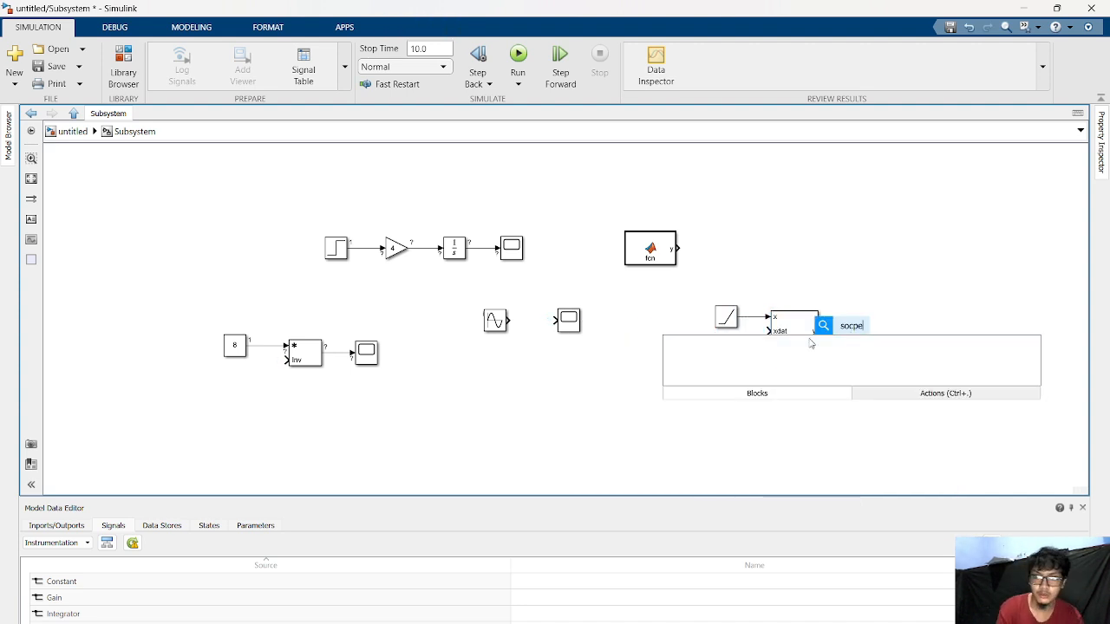
click(915, 317)
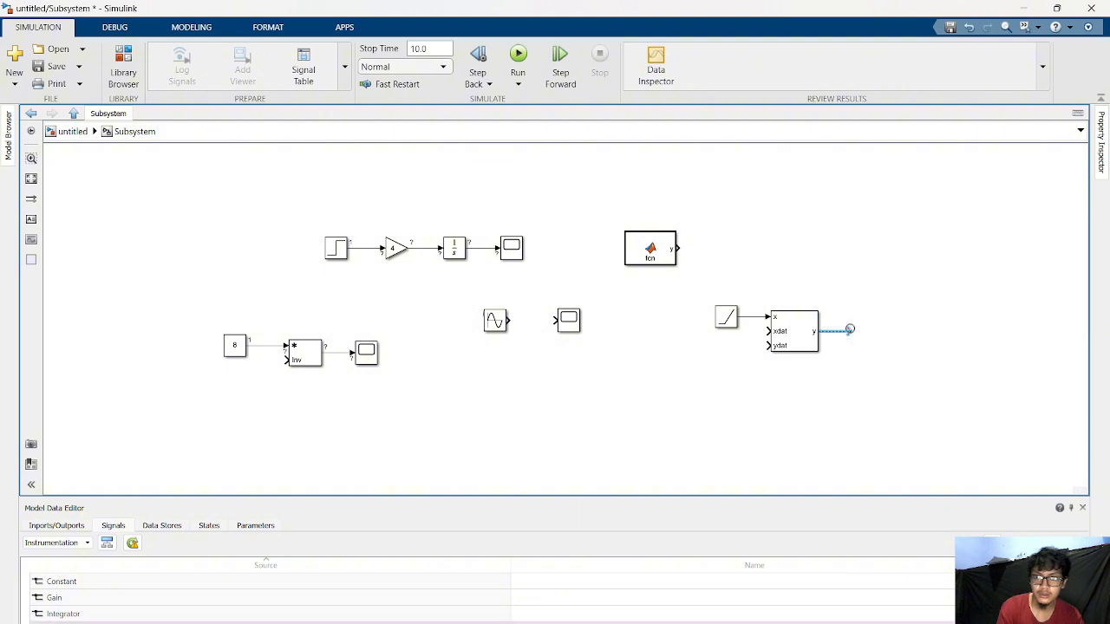
drag(851, 331, 851, 328)
text(sc)
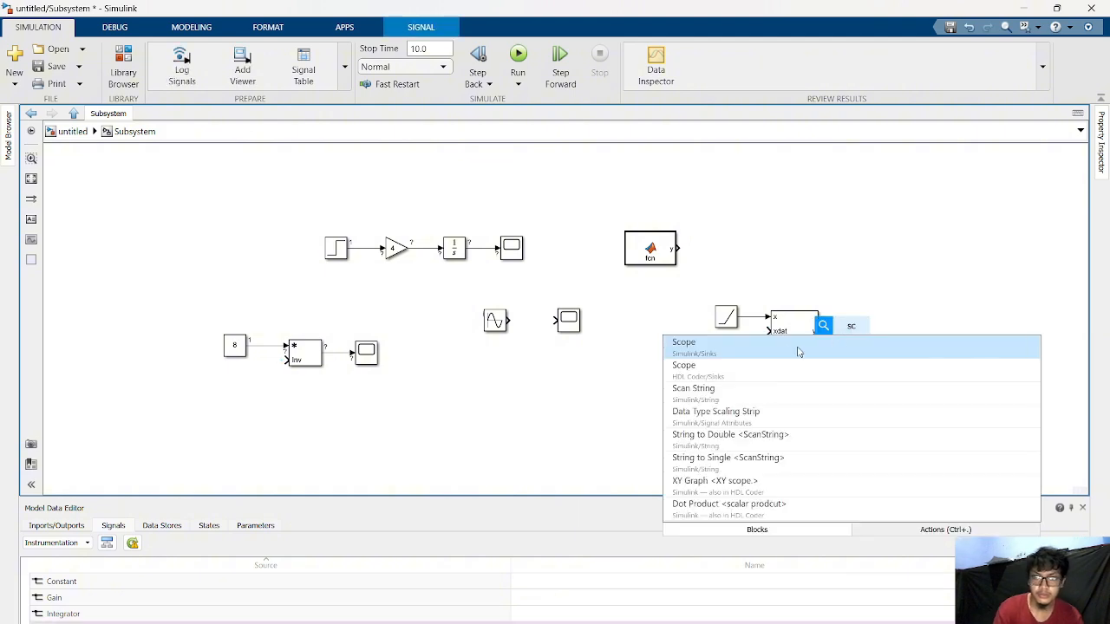
click(772, 351)
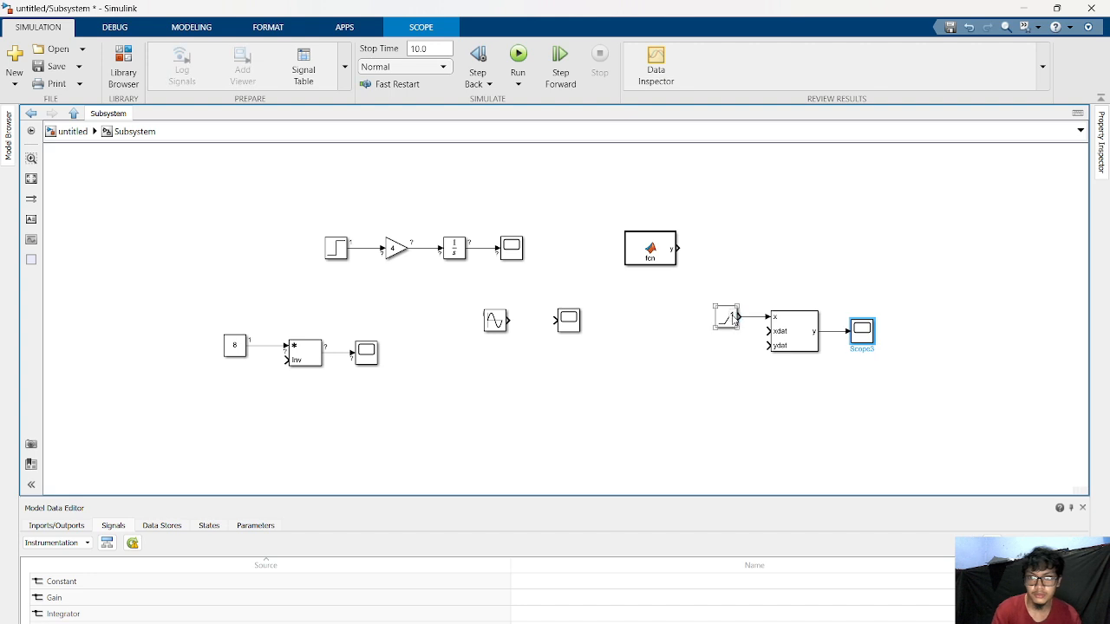
Review the block parameters of the Ramp and the Lookup Table Dynamic, accepting both unchanged.
double_click(727, 316)
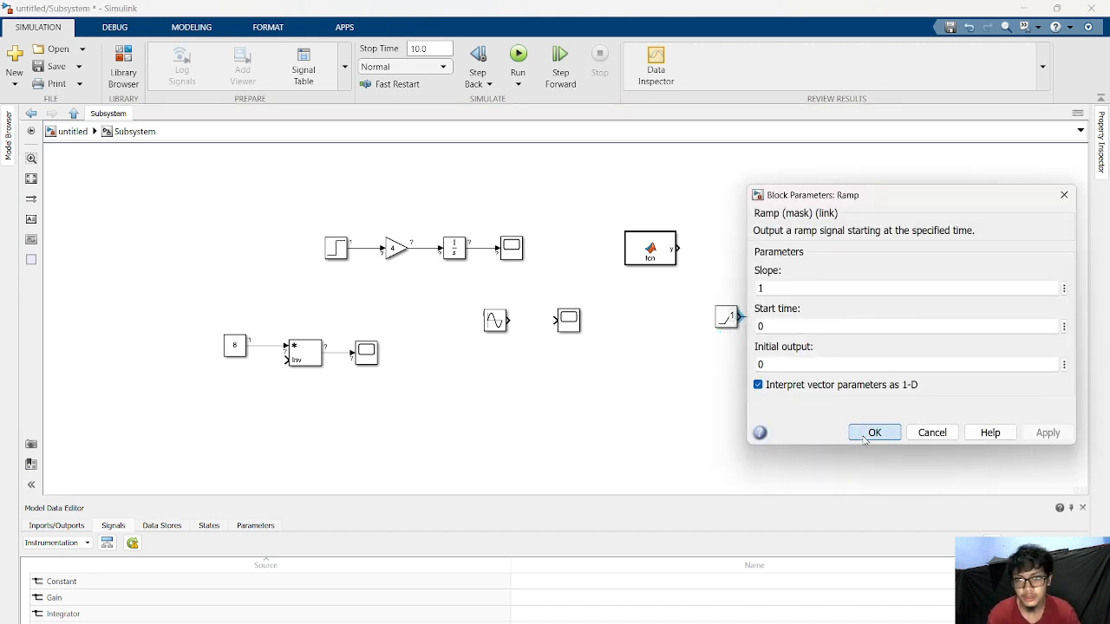
click(874, 432)
click(787, 321)
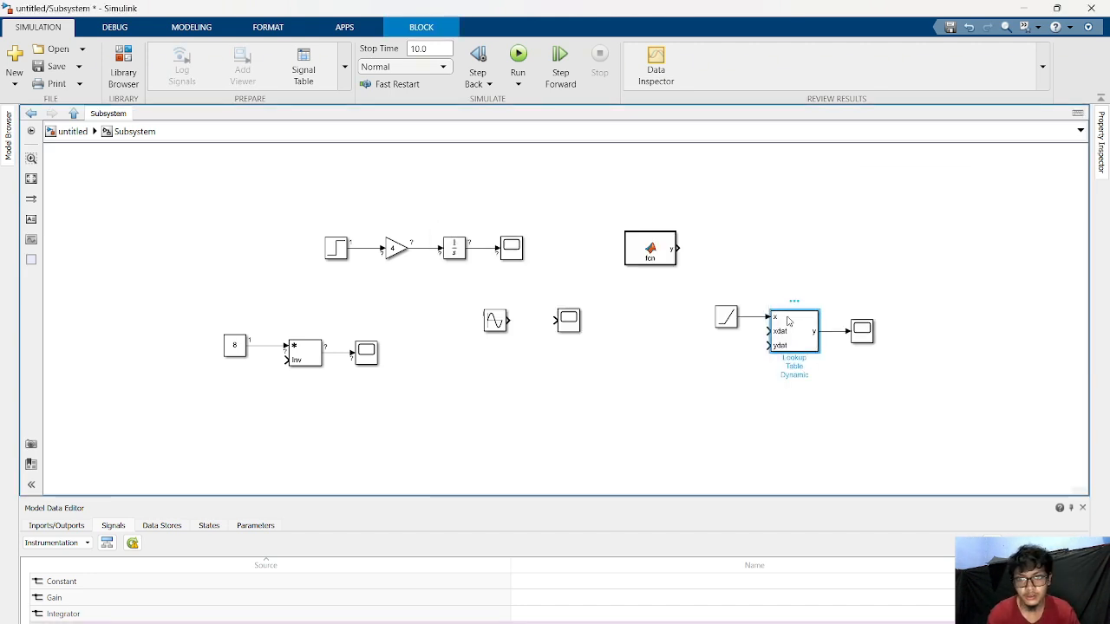
double_click(787, 321)
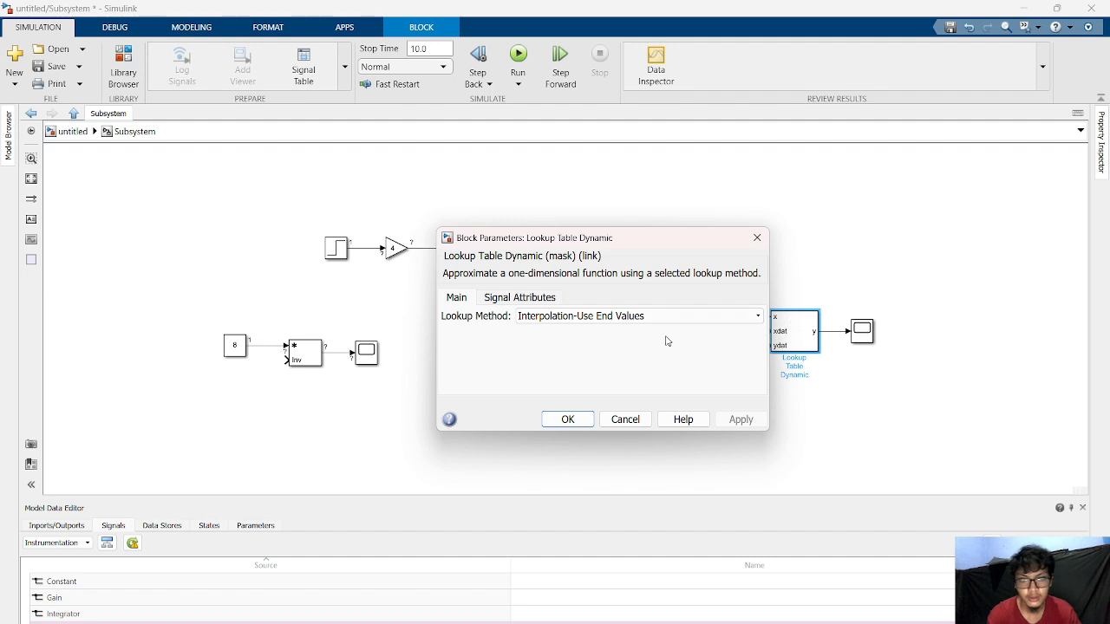
click(568, 418)
Open the lookup table's Scope, run the simulation from it, and review and close the diagnostics.
double_click(863, 333)
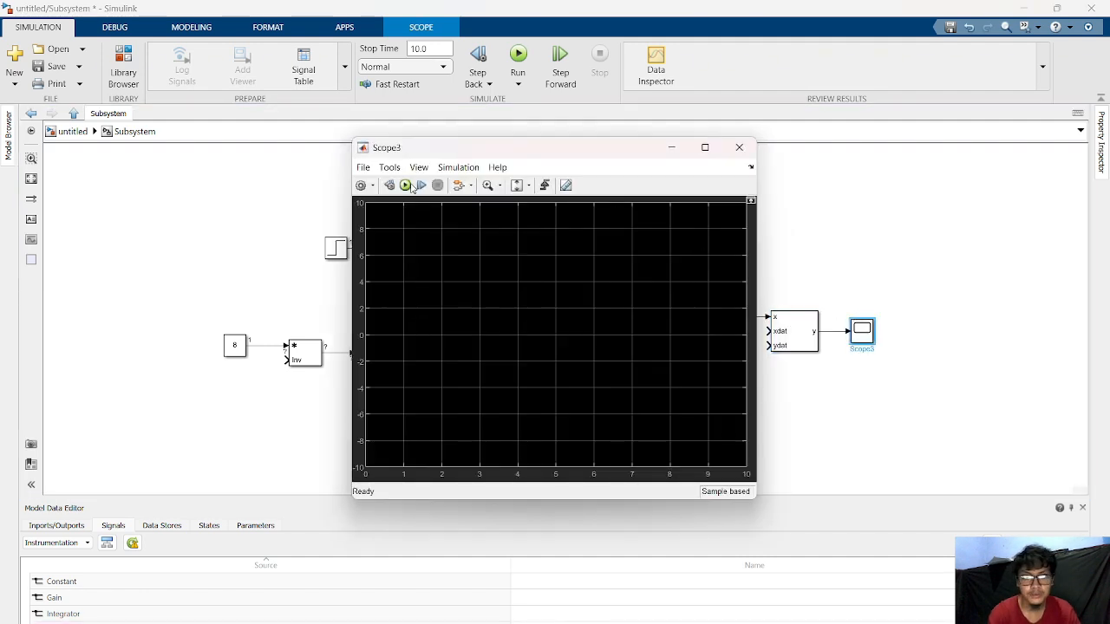
click(405, 185)
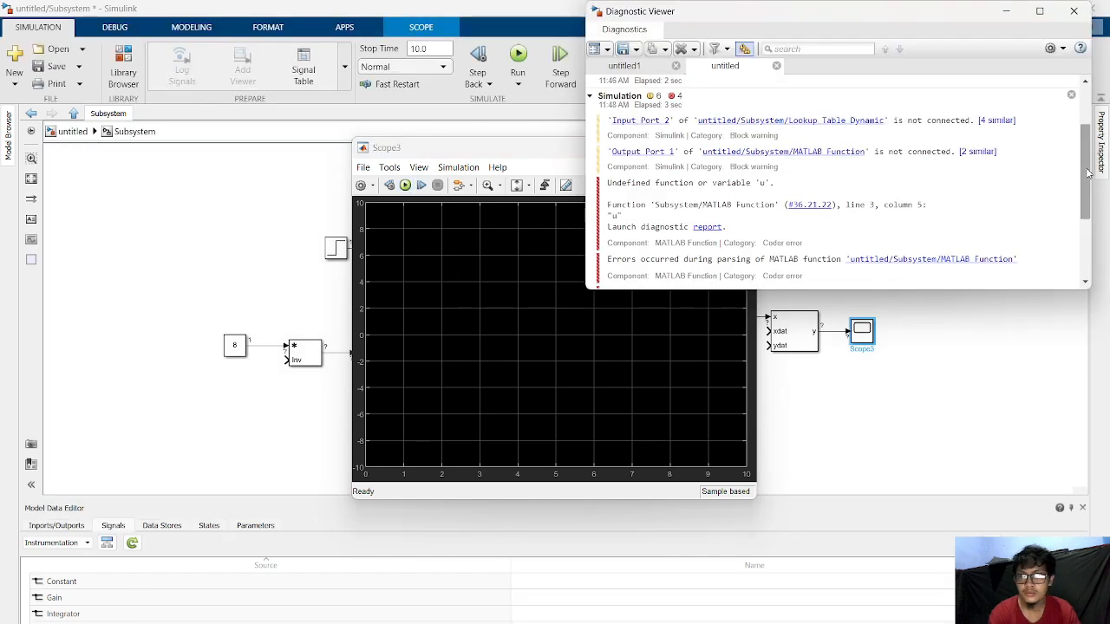
scroll(1083, 247, down, 3)
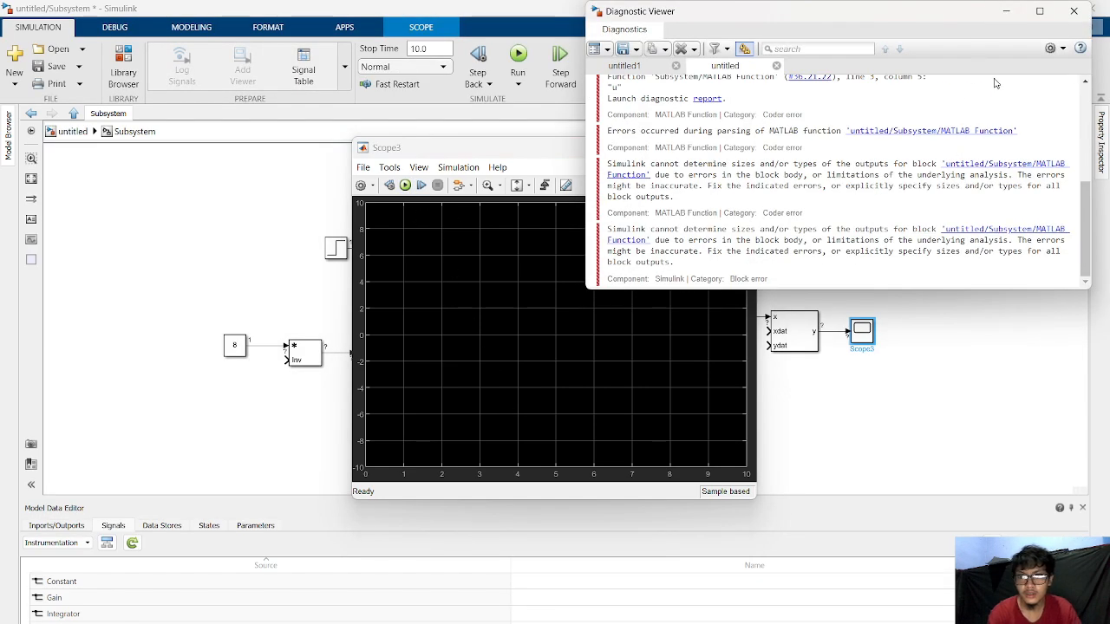
click(1074, 9)
click(809, 224)
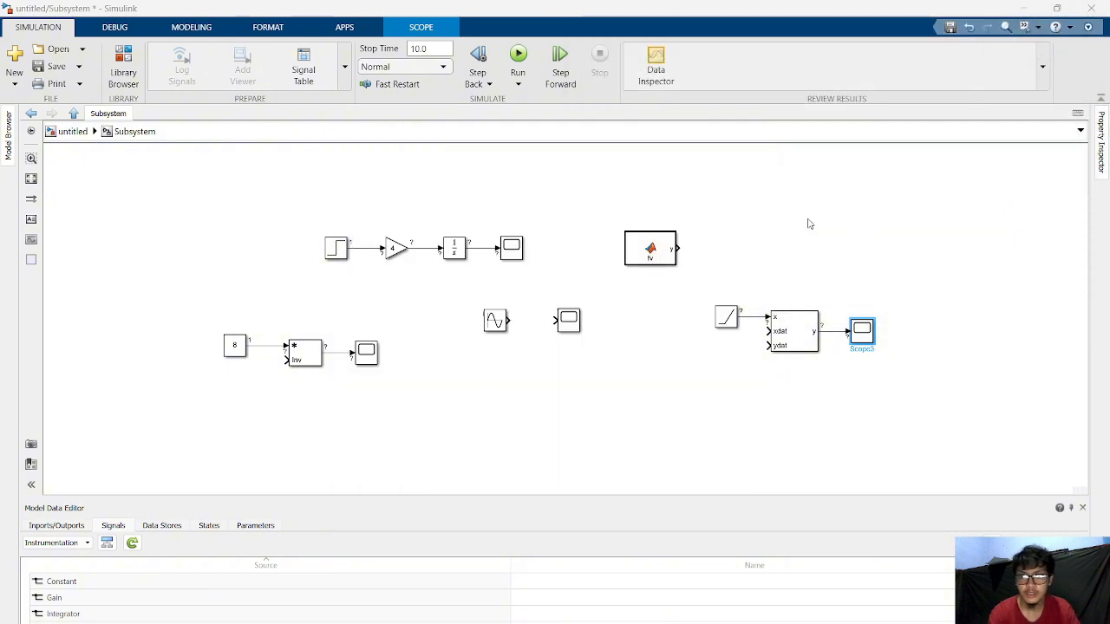
Reopen the Lookup Table Dynamic parameters, check the signal attributes and main settings, and close them without changes.
drag(847, 340, 870, 340)
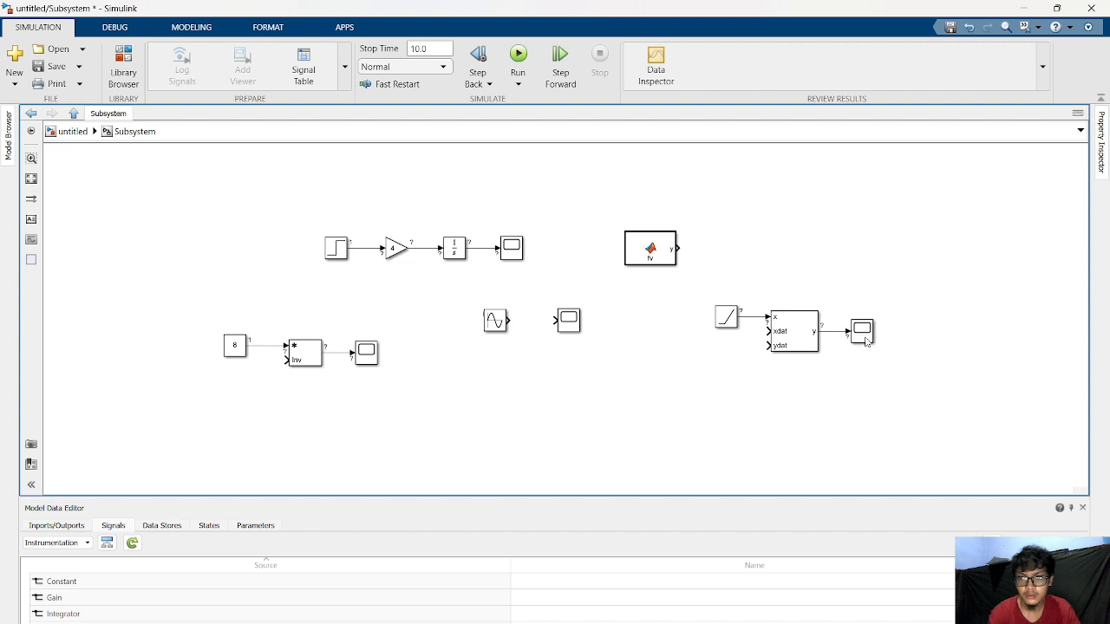
double_click(809, 329)
right_click(809, 330)
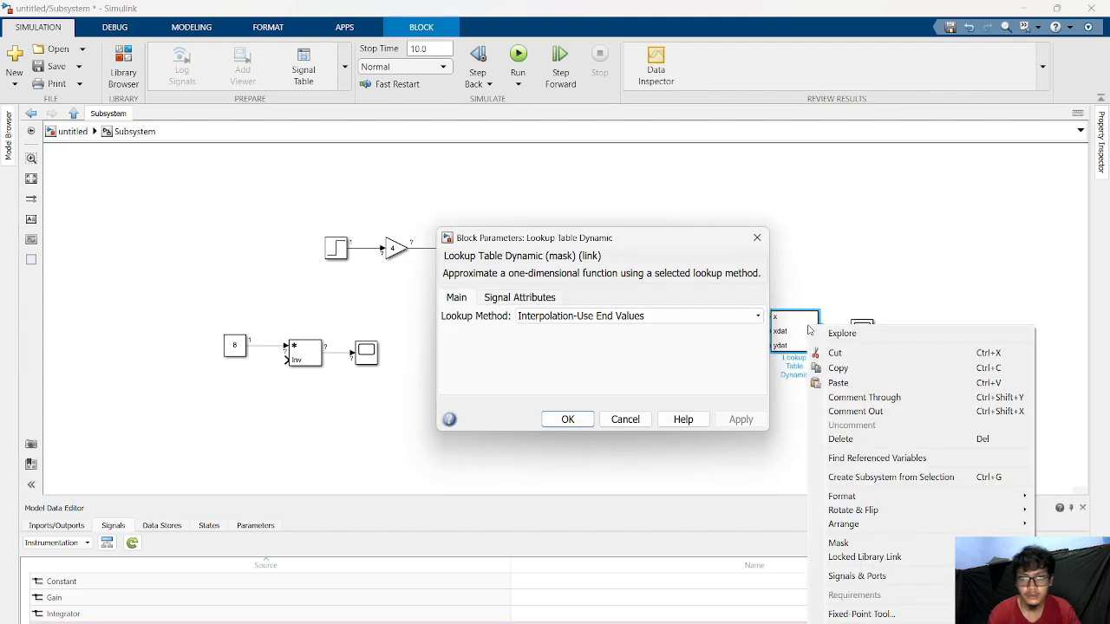
click(510, 300)
click(456, 298)
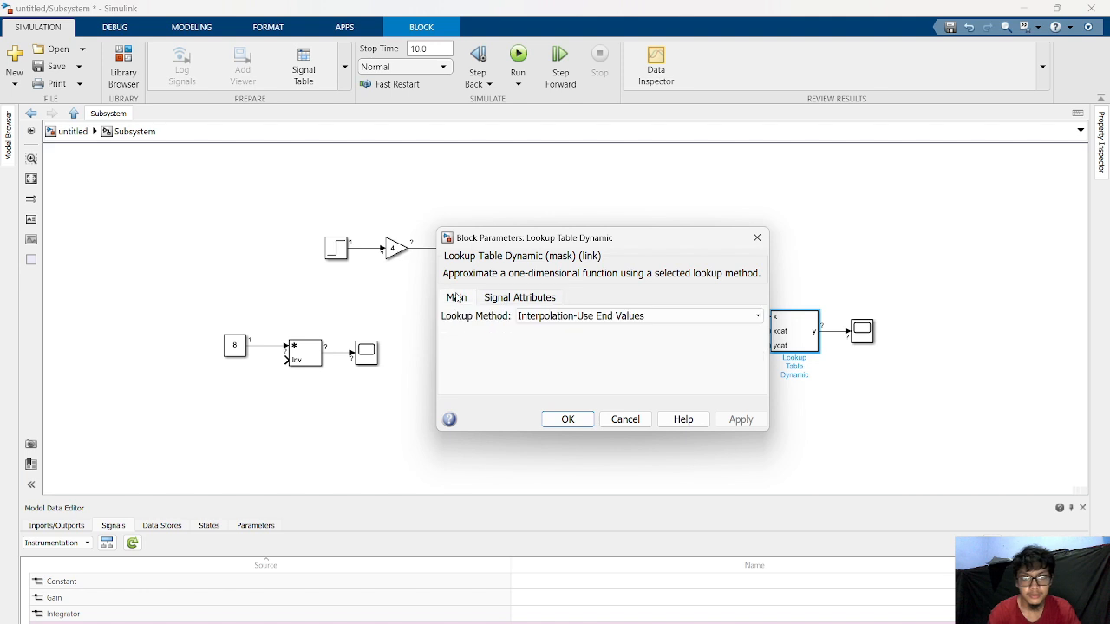
click(759, 240)
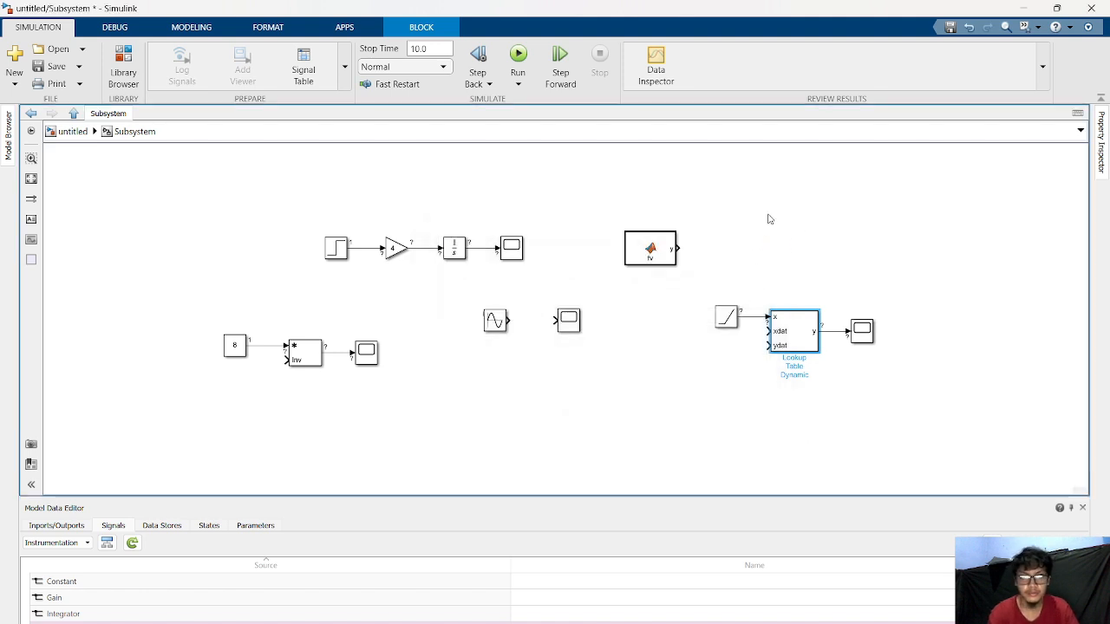
click(768, 219)
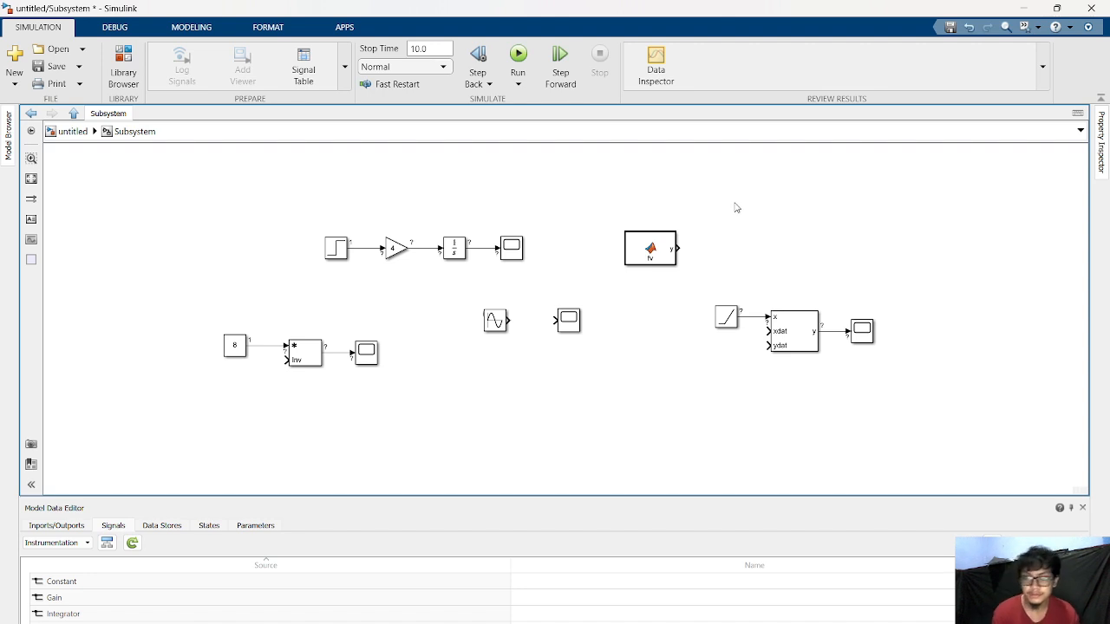
Add a Sine Wave block just above and beyond the MATLAB Function block's output.
text(sinwave)
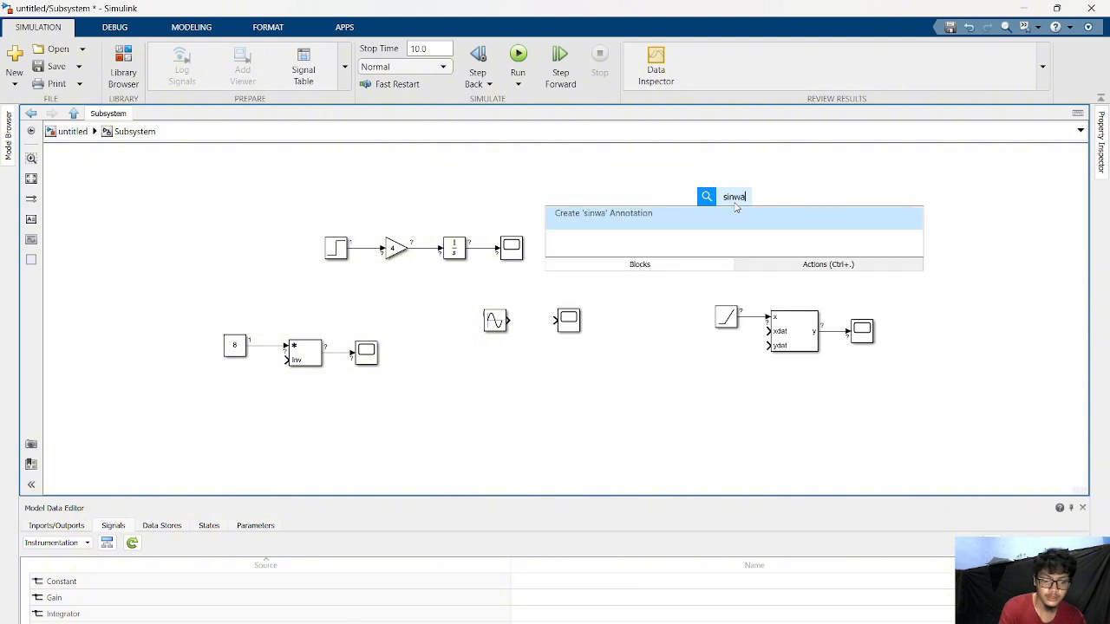
key(BackSpace)
key(BackSpace)
key(BackSpace)
key(BackSpace)
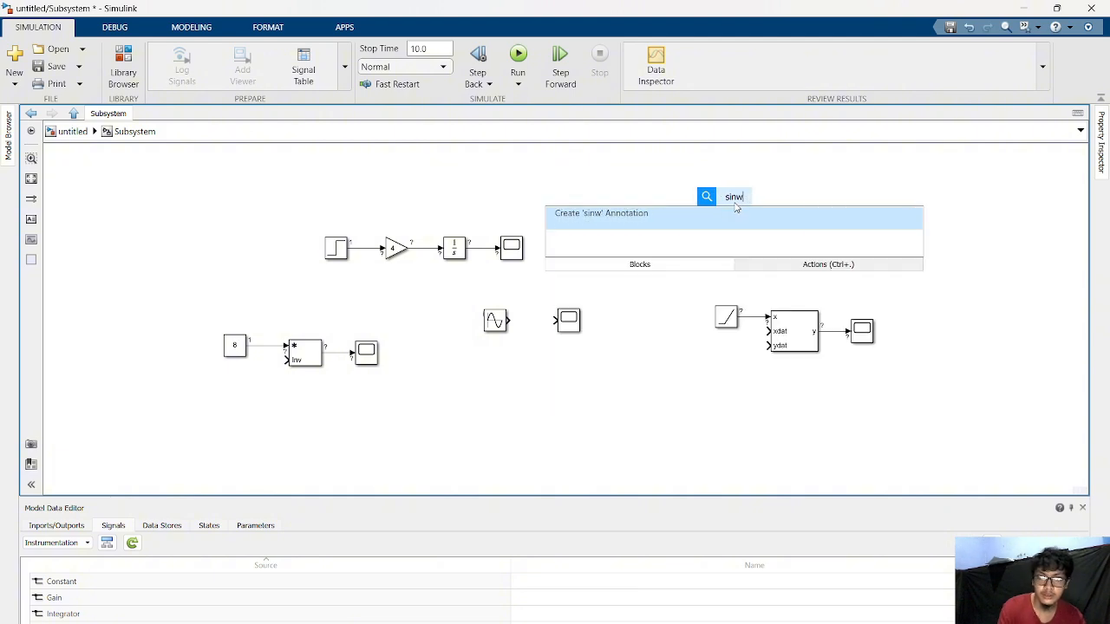
click(670, 249)
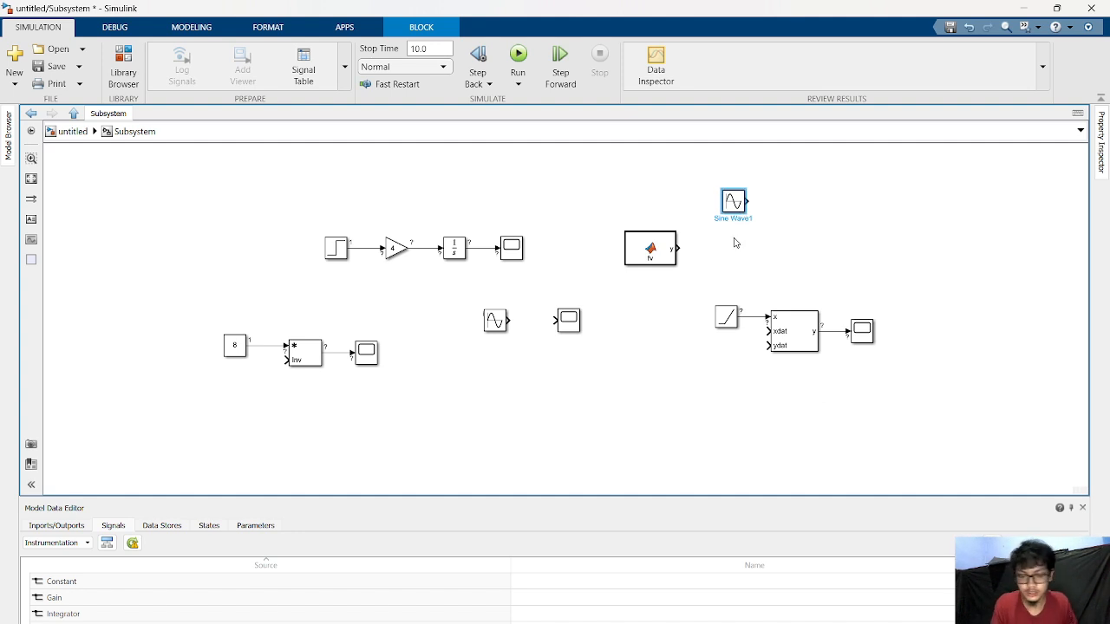
Add a Step block directly below the new Sine Wave block.
click(735, 243)
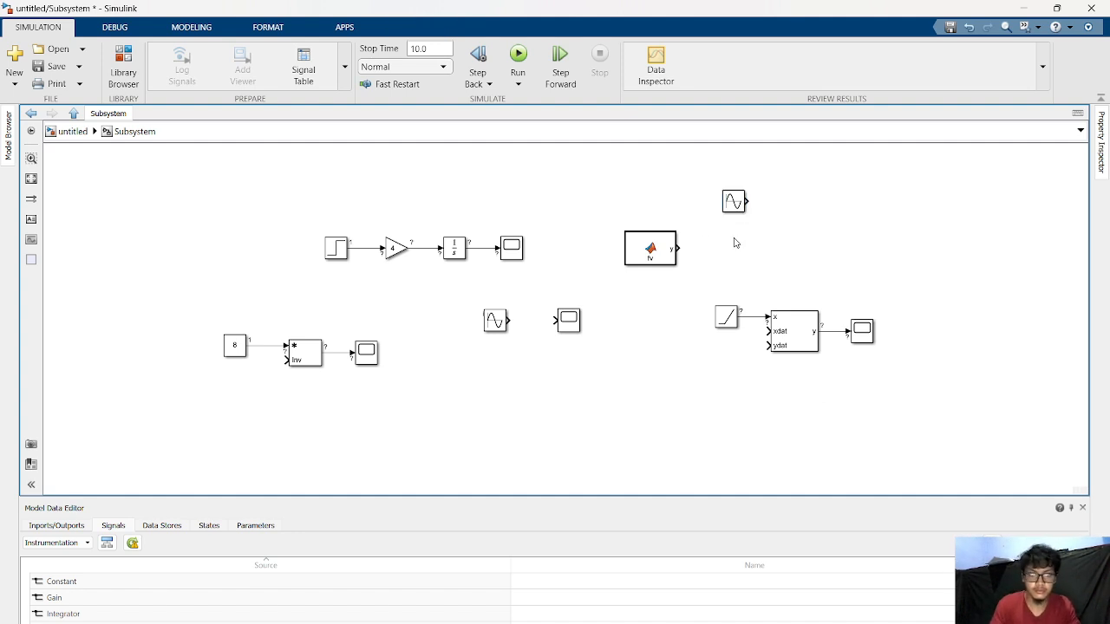
double_click(734, 241)
text(ste)
click(695, 252)
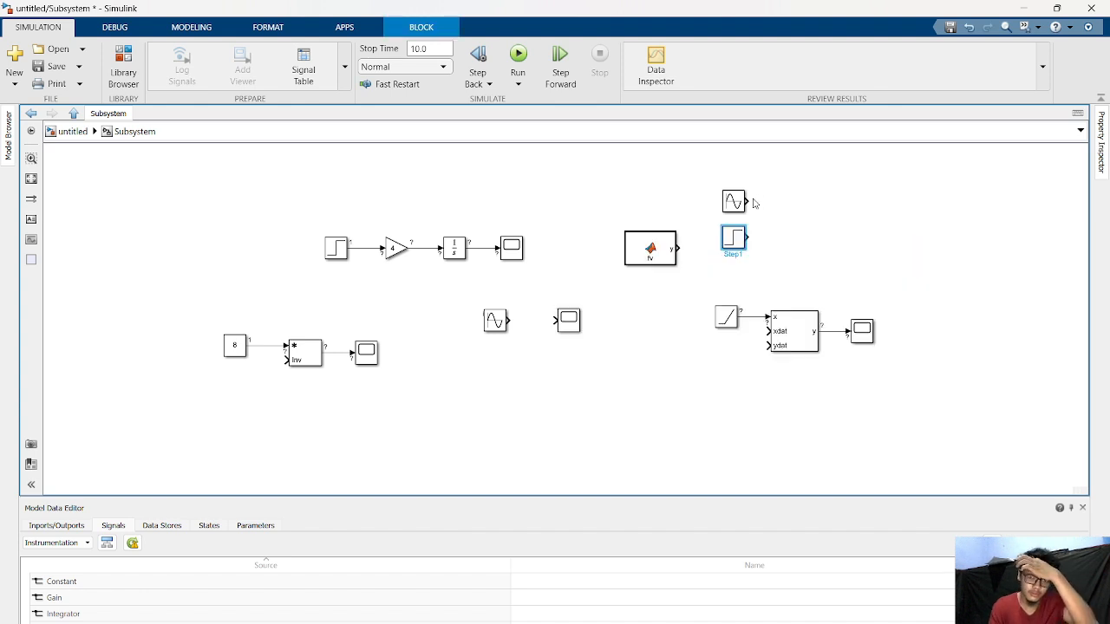
Add a Mux block and connect the new Sine Wave and Step blocks to its two inputs.
click(807, 227)
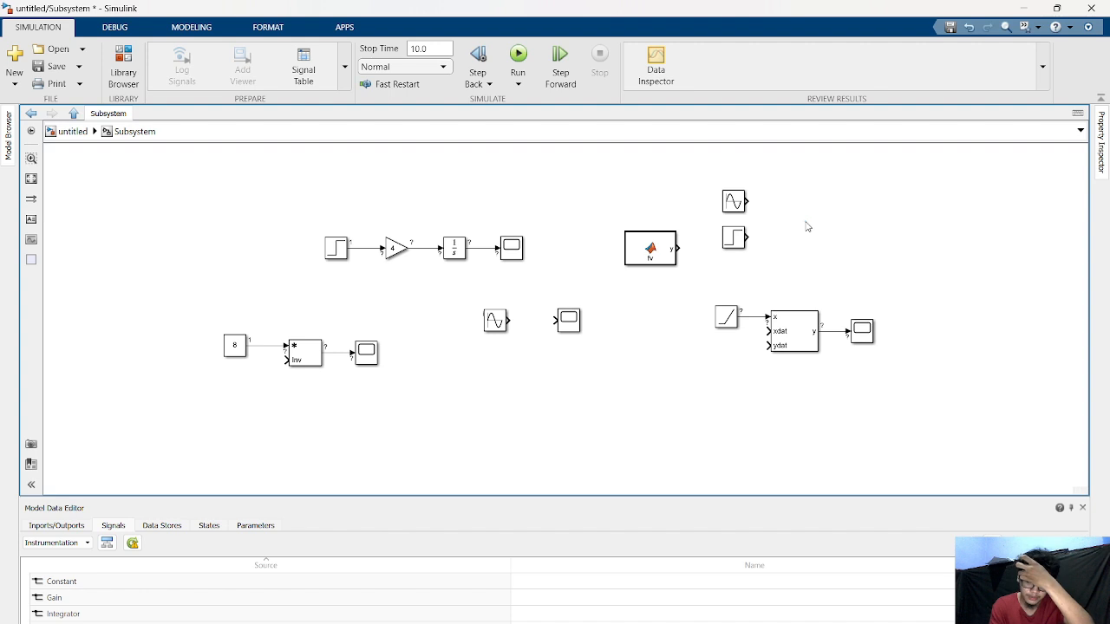
double_click(807, 227)
text(mux)
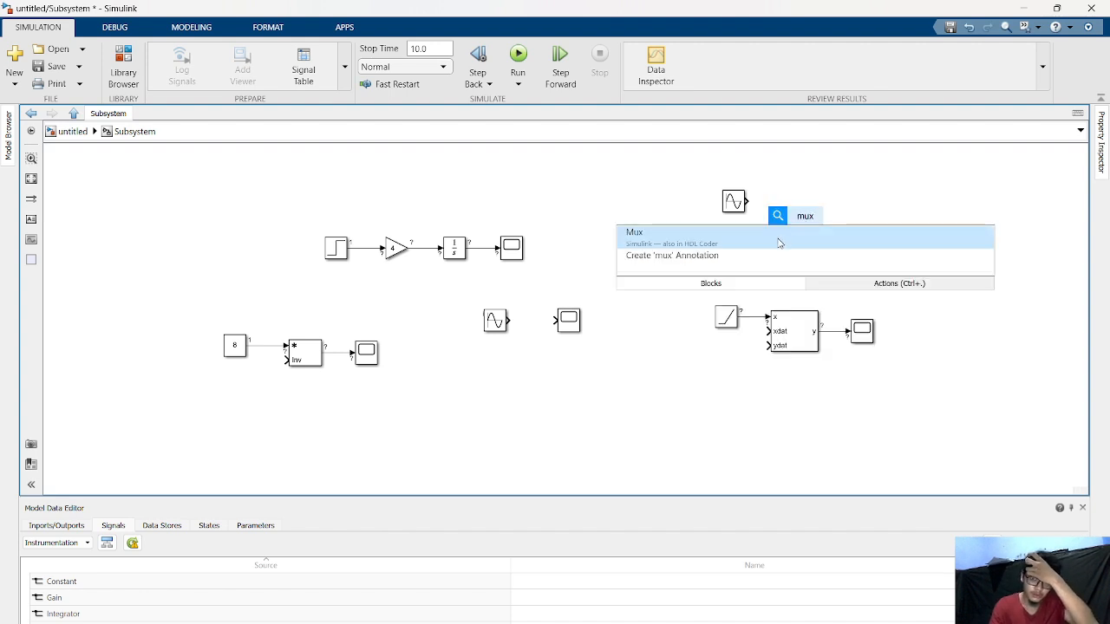
key(Return)
drag(747, 201, 850, 222)
Add a Scope block connected to the output of the Mux.
double_click(849, 222)
text(scope)
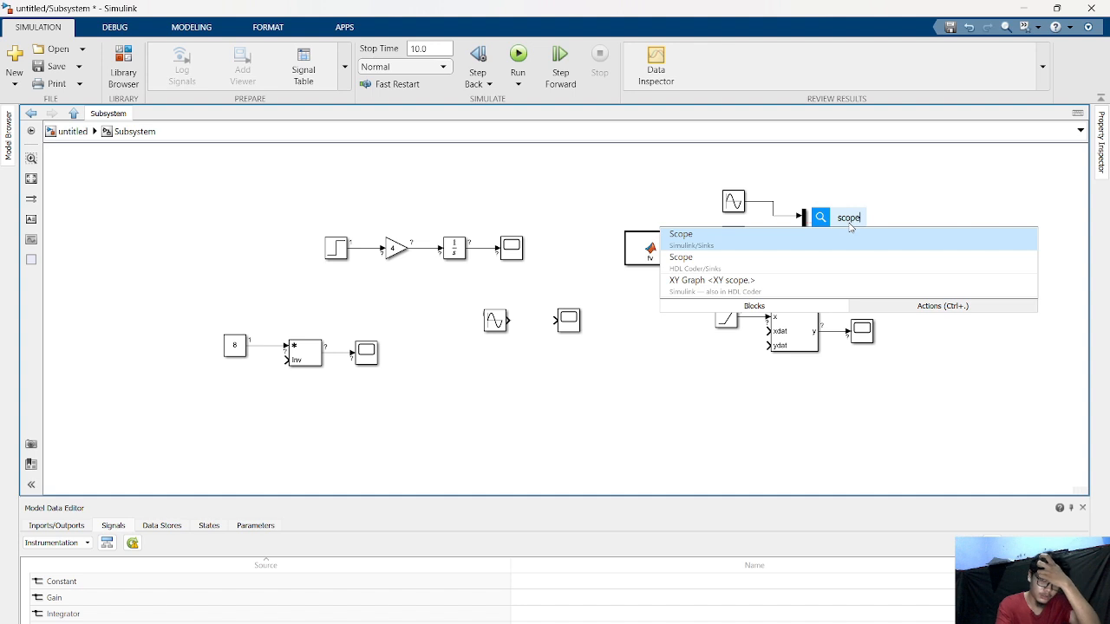
click(777, 252)
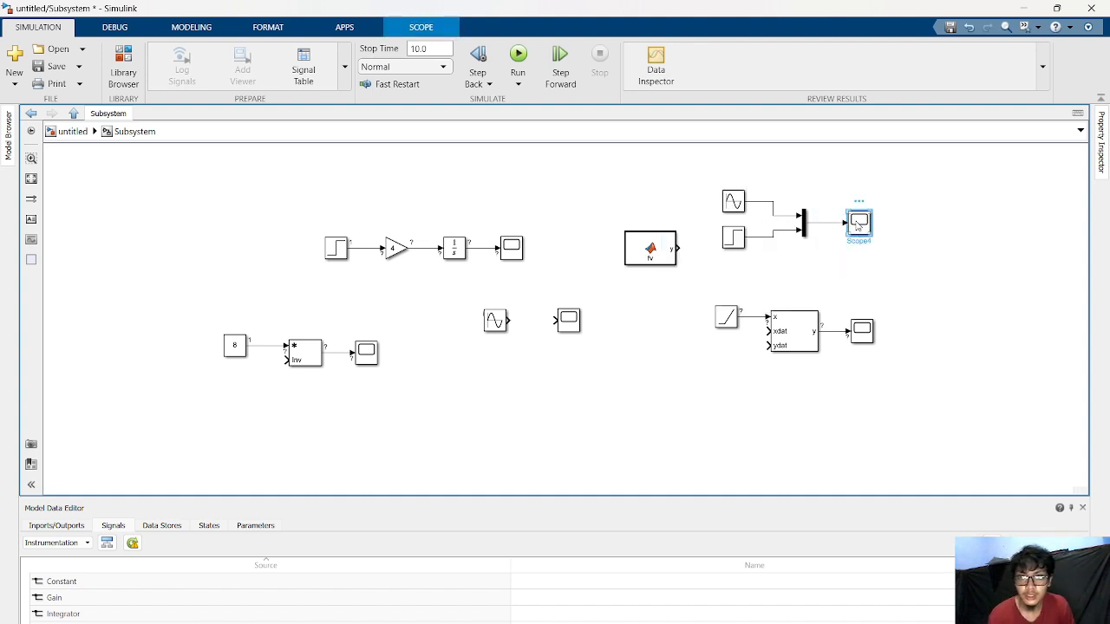
Open the Mux chain's Scope, run the simulation from it, then close the diagnostics and the Scope.
double_click(858, 224)
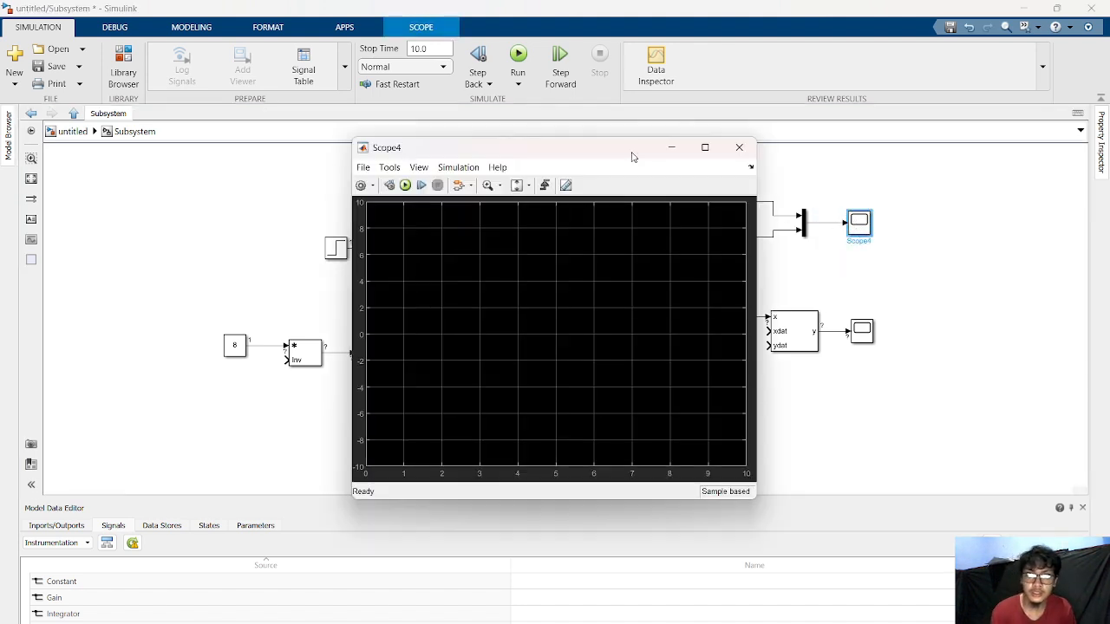
click(405, 186)
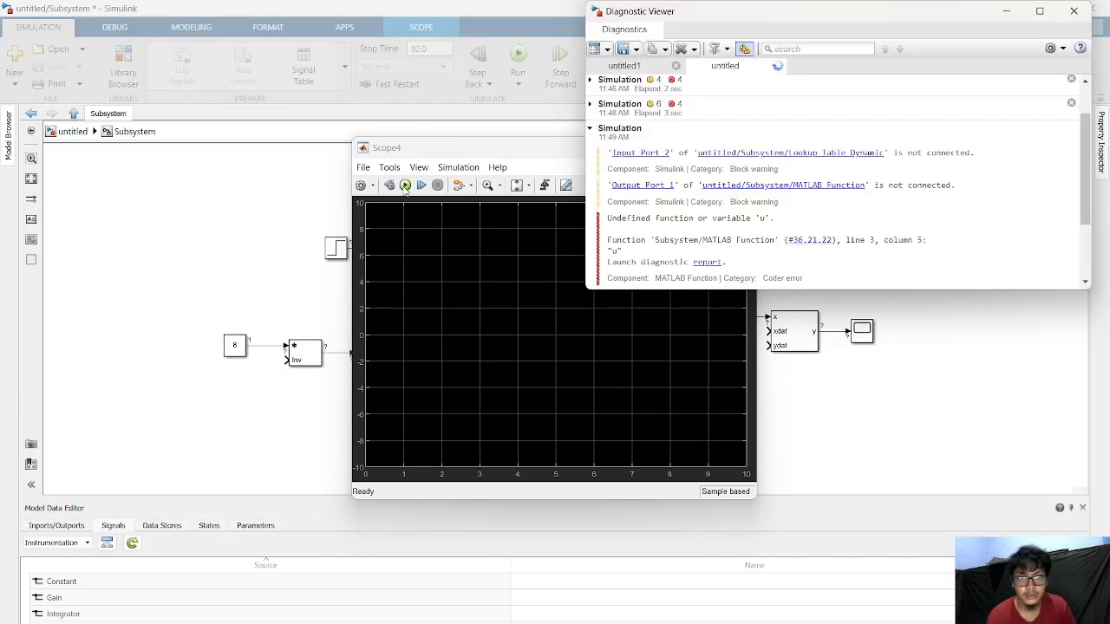
click(1074, 12)
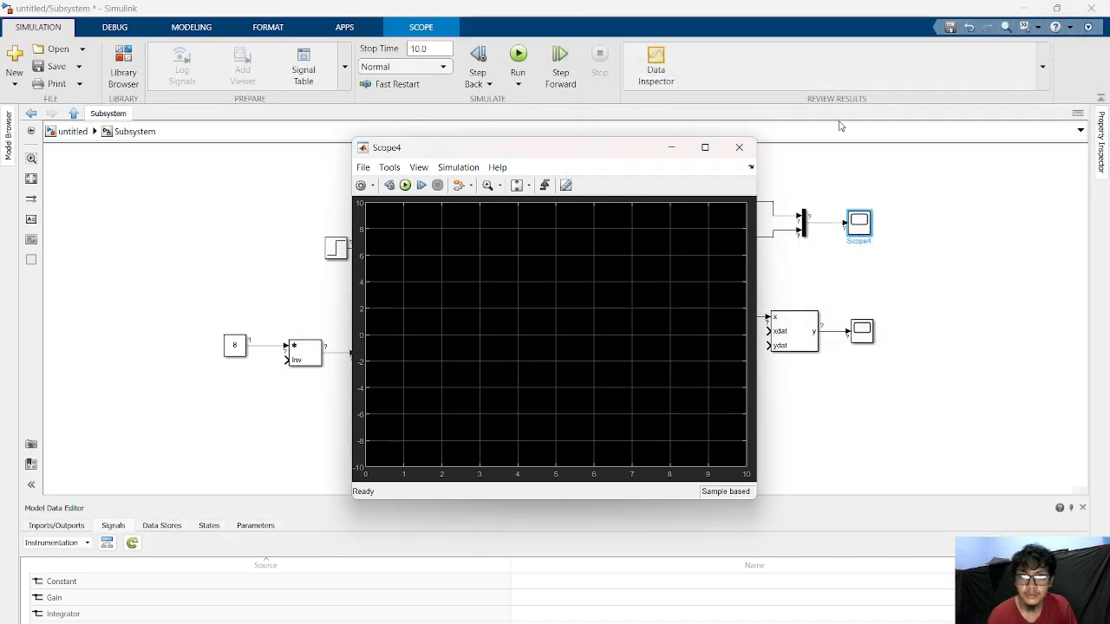
click(742, 148)
Examine the parameters of the Mux chain's Sine Wave, the Ramp and the Mux blocks, leaving their values as they are.
double_click(733, 201)
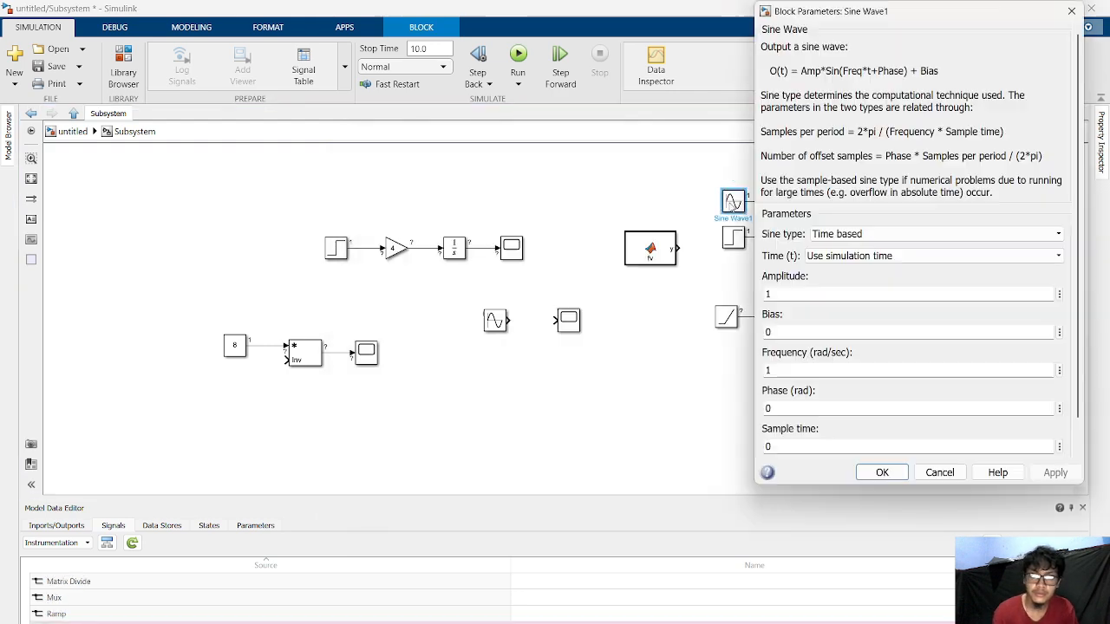
click(882, 473)
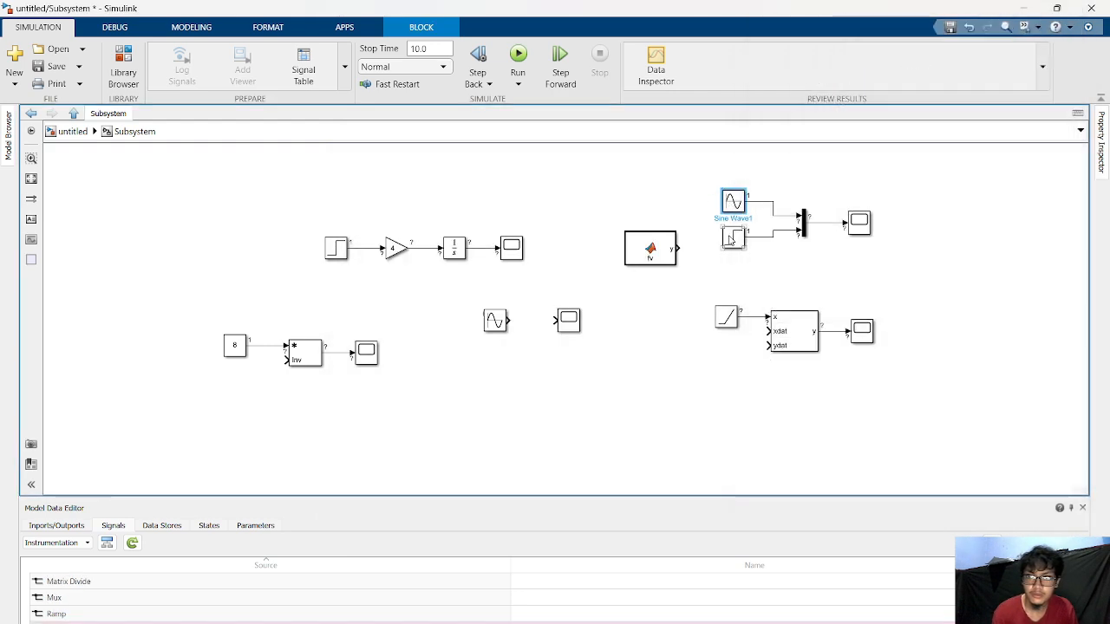
click(721, 324)
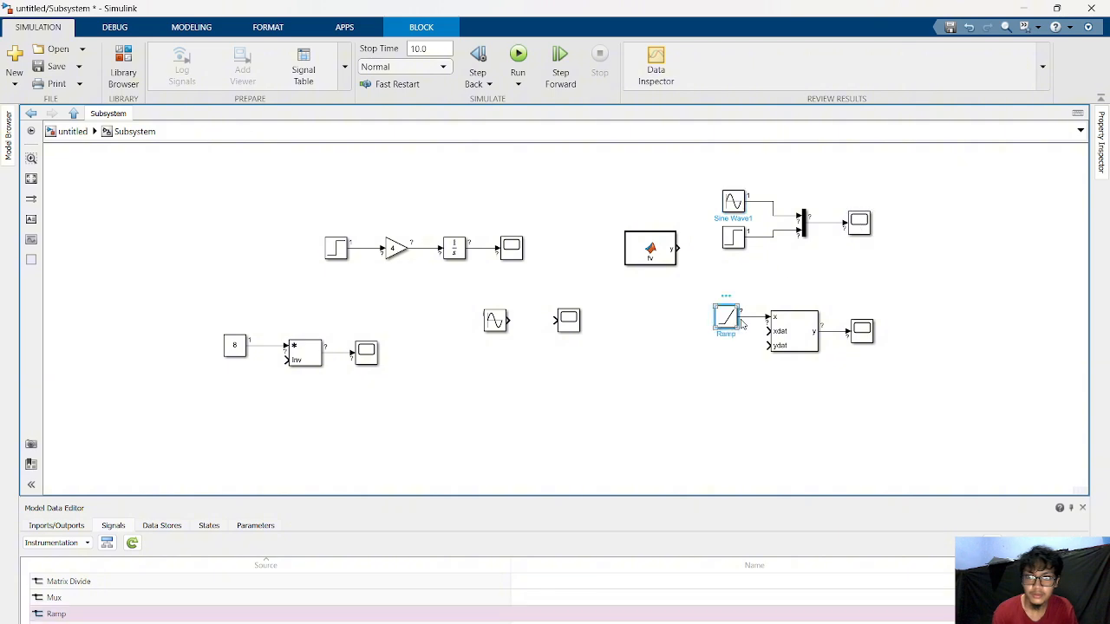
double_click(742, 323)
click(870, 431)
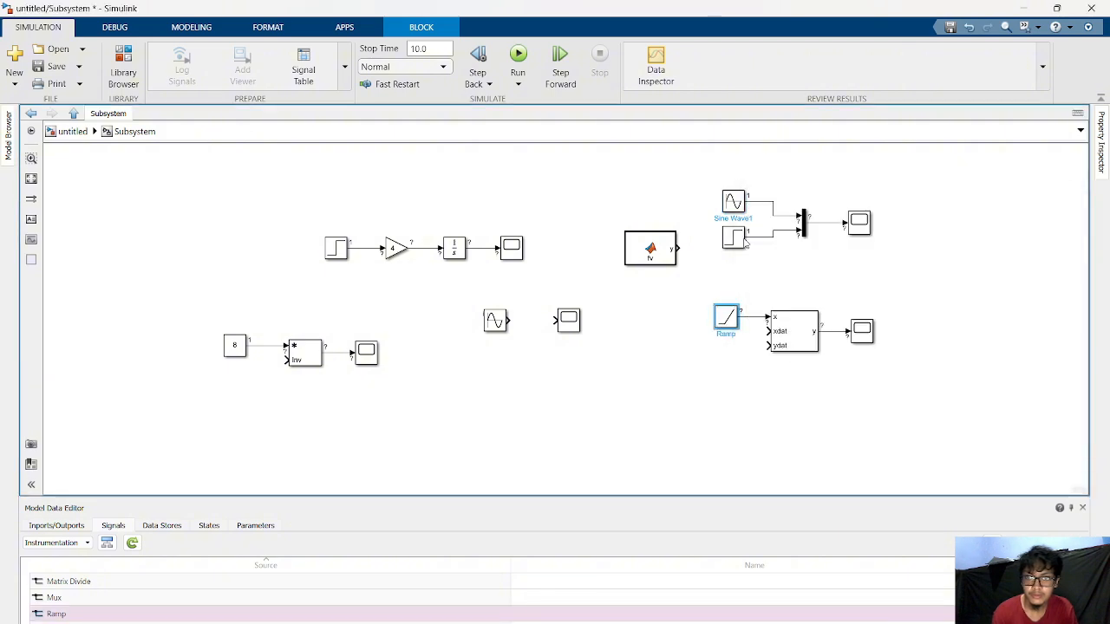
click(804, 222)
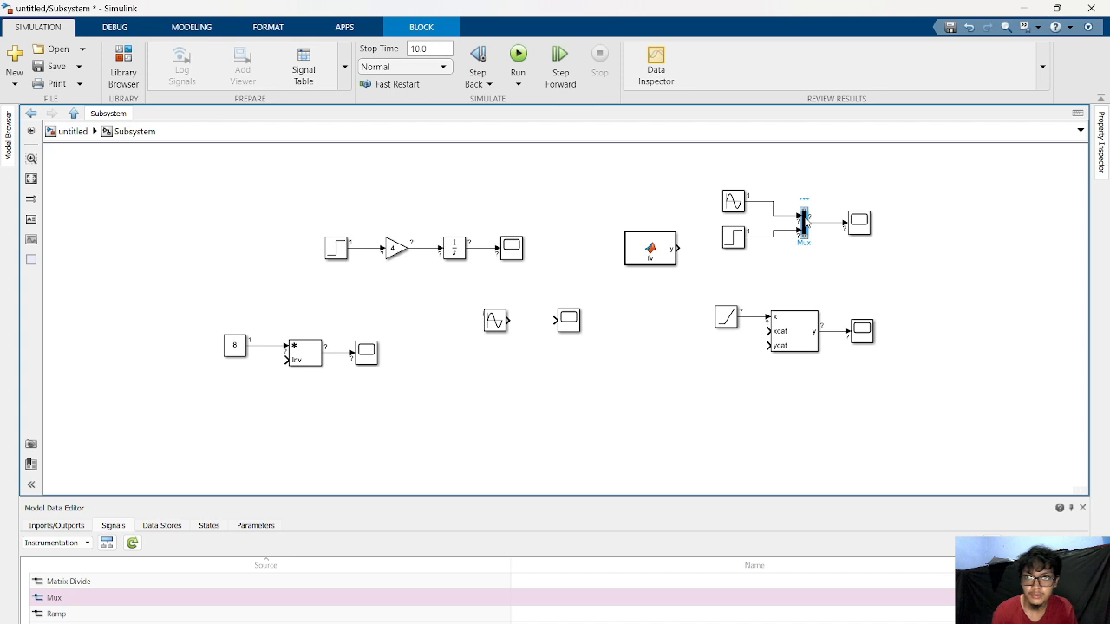
double_click(804, 222)
click(595, 303)
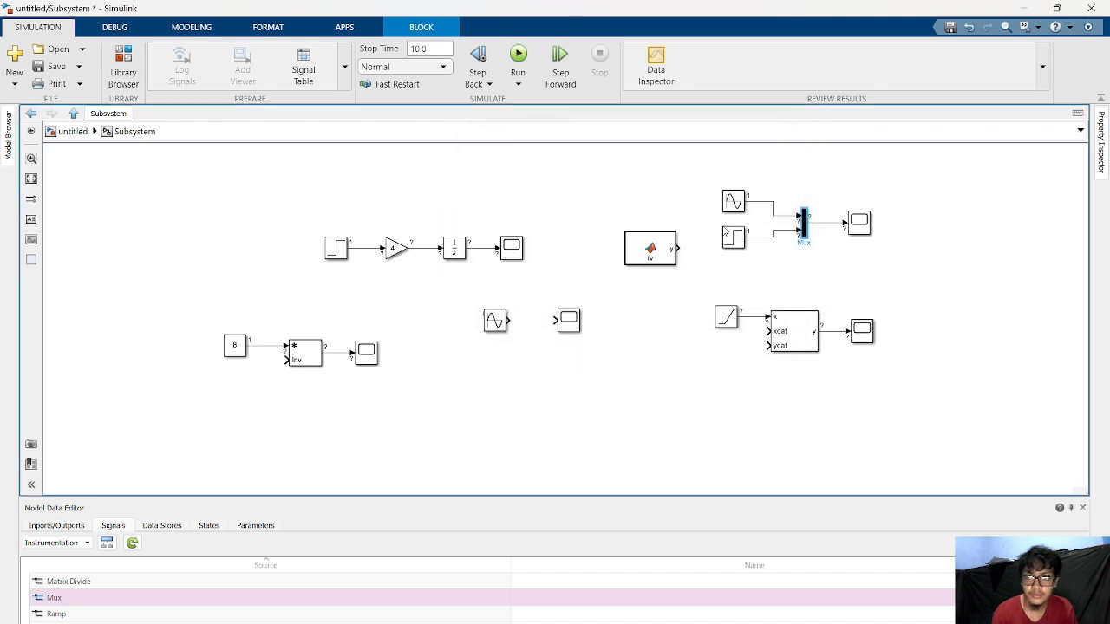
Open the Mux chain's Scope, run the simulation from it, read the diagnostics and minimize the diagnostics window.
double_click(859, 222)
click(405, 185)
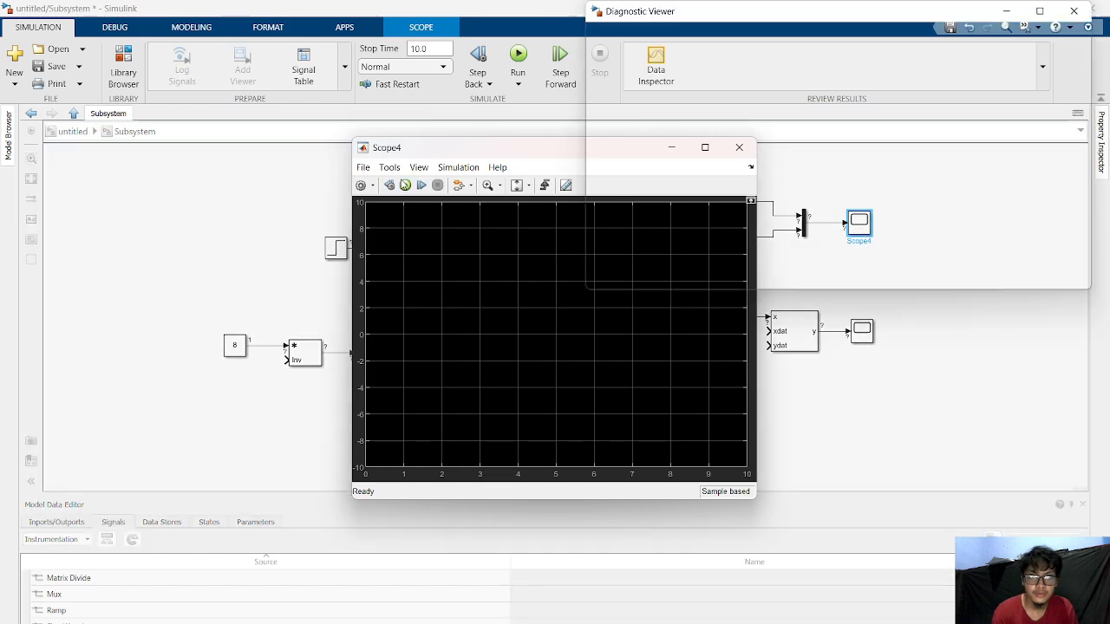
scroll(1083, 154, down, 5)
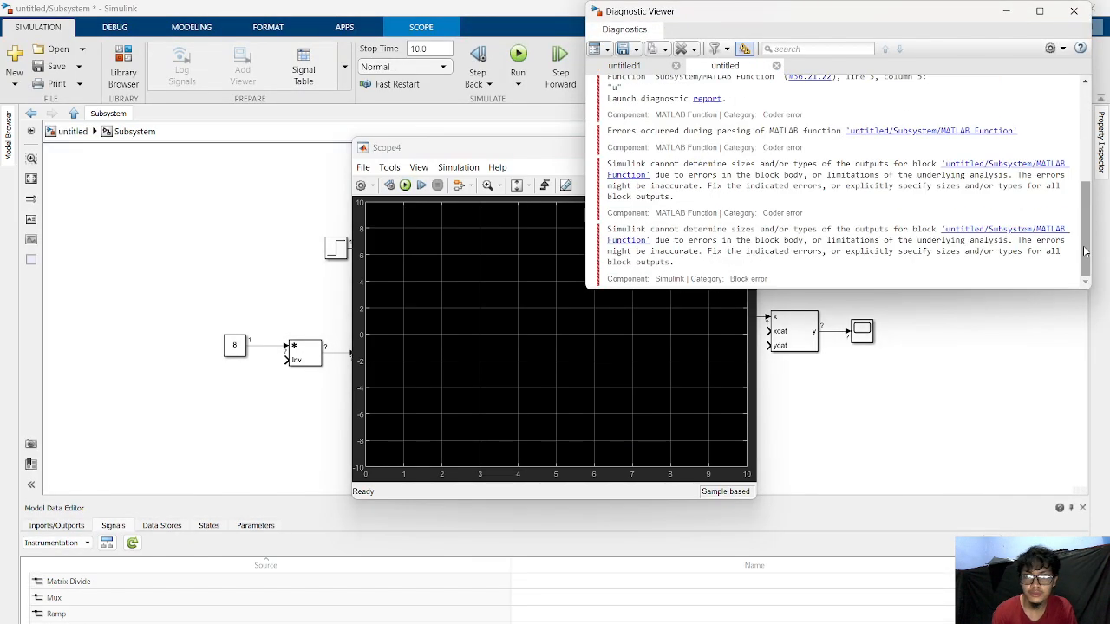
click(1006, 10)
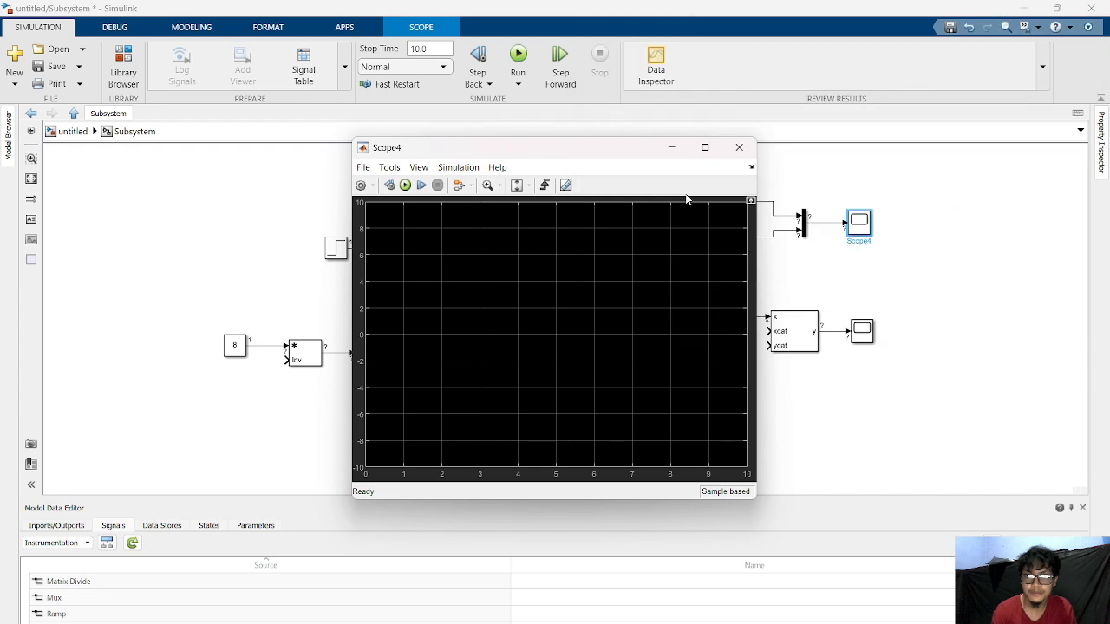
Run the simulation with only the Mux chain in the model, view the combined signals in its Scope, then minimize the plot.
click(856, 227)
double_click(857, 227)
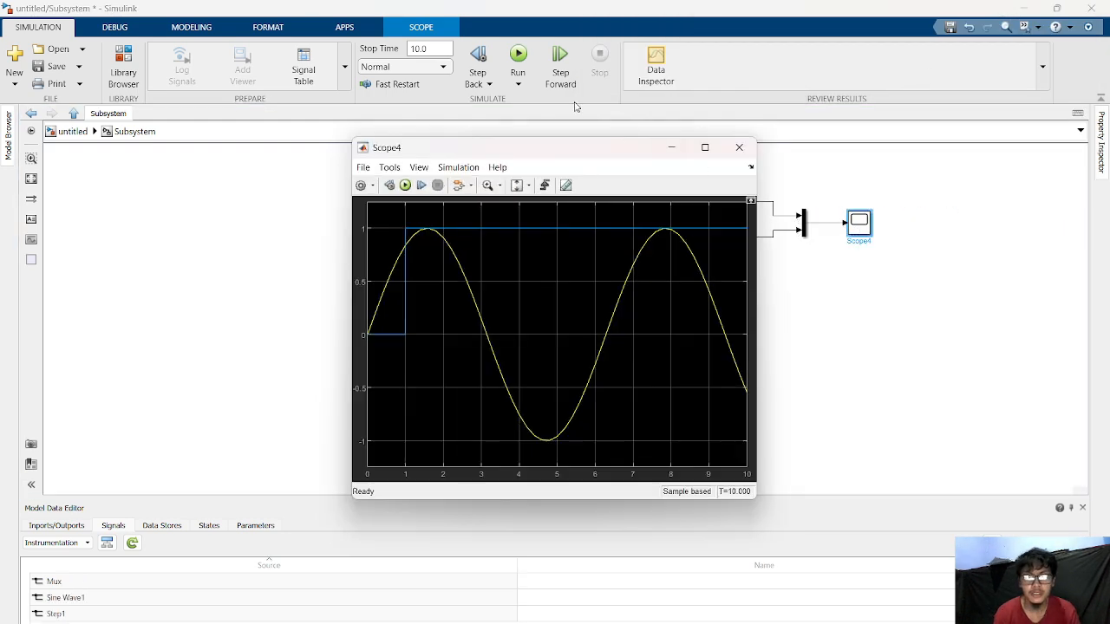
click(521, 57)
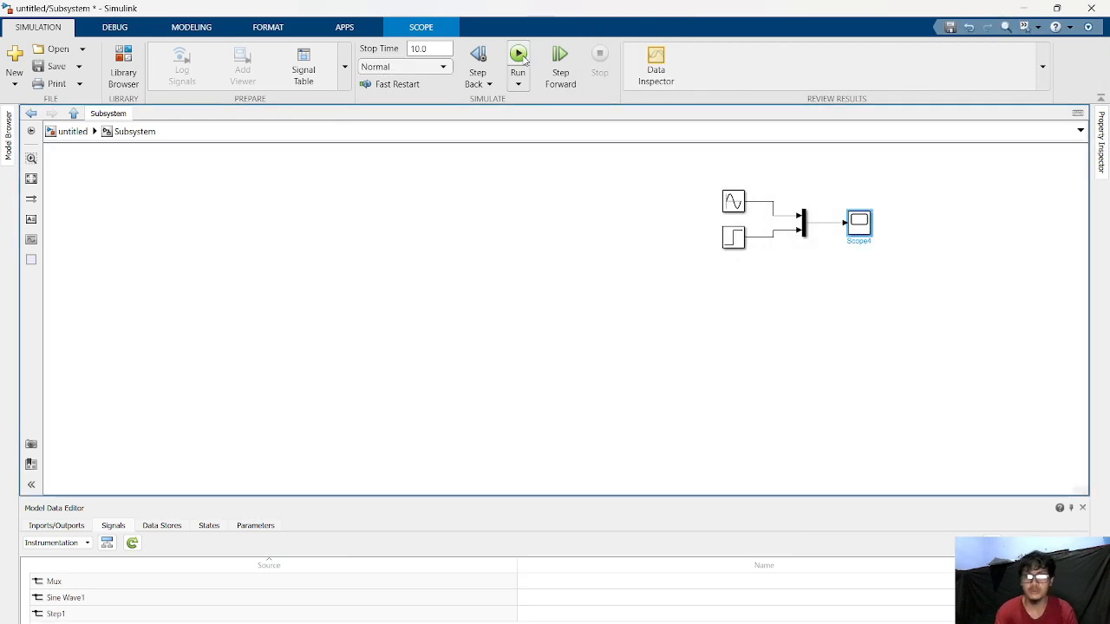
double_click(859, 225)
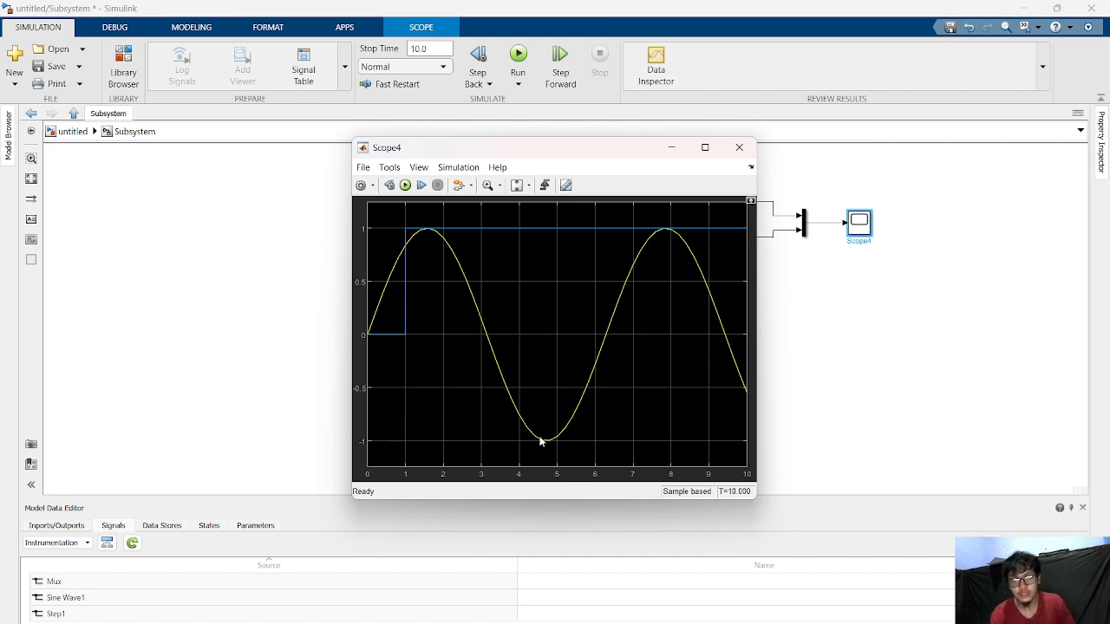
click(671, 147)
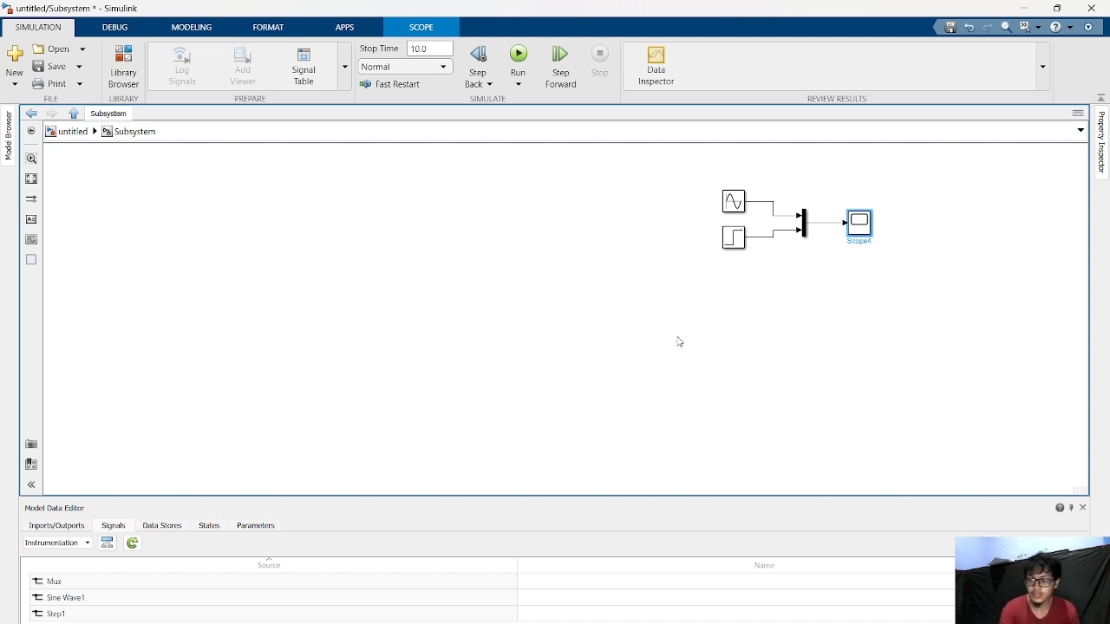
Delete the Scope after the Mux and put a Demux block on the Mux output in its place.
click(824, 227)
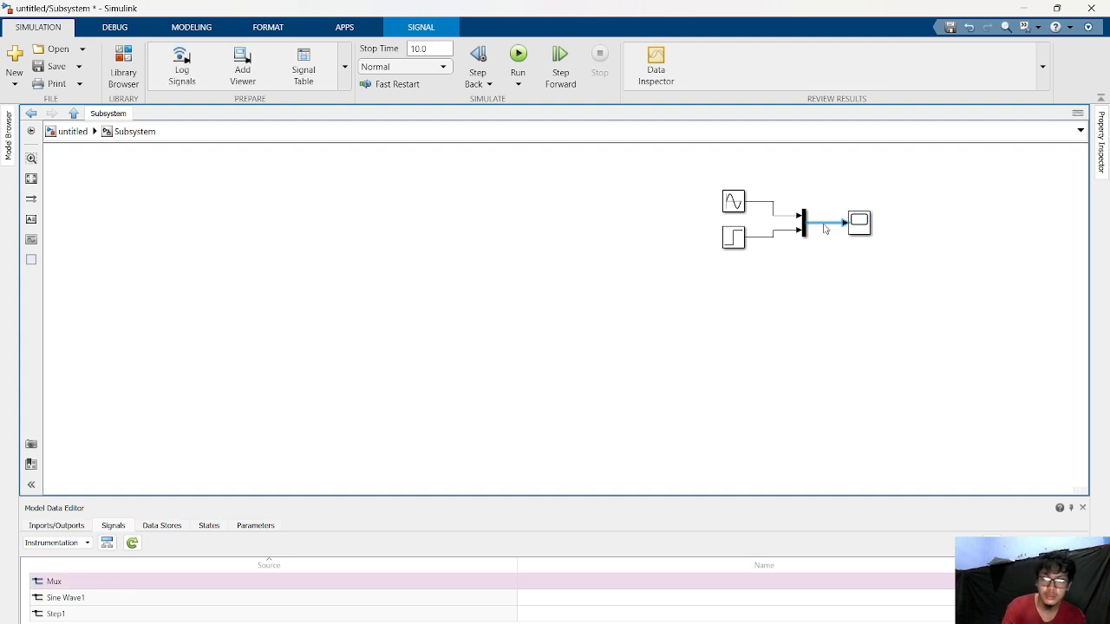
click(853, 225)
key(Delete)
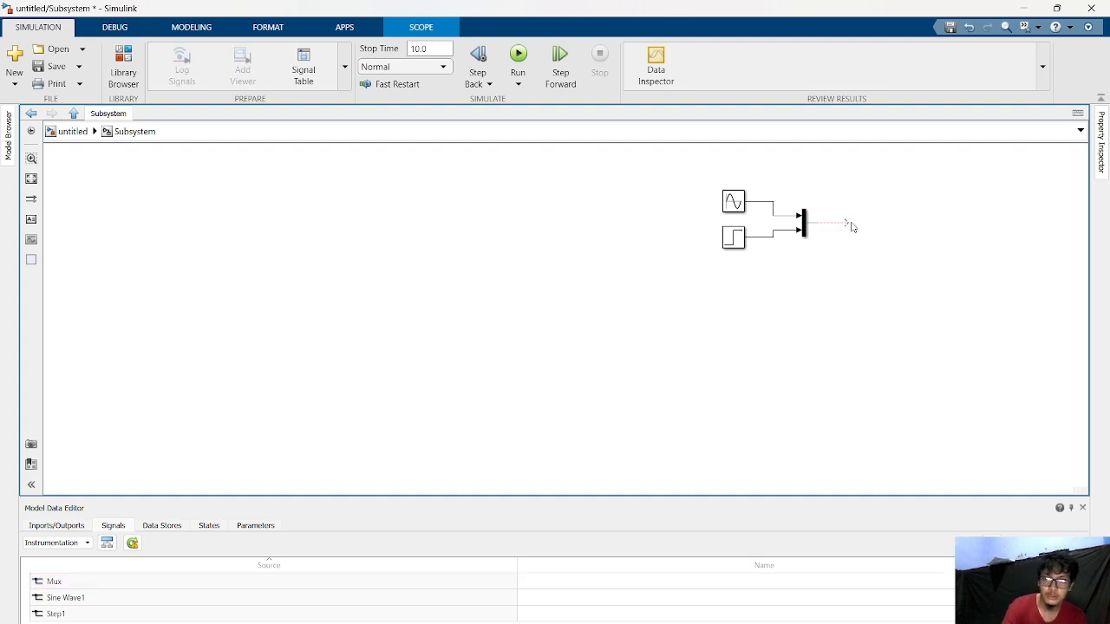
mouse_move(849, 220)
text(demu)
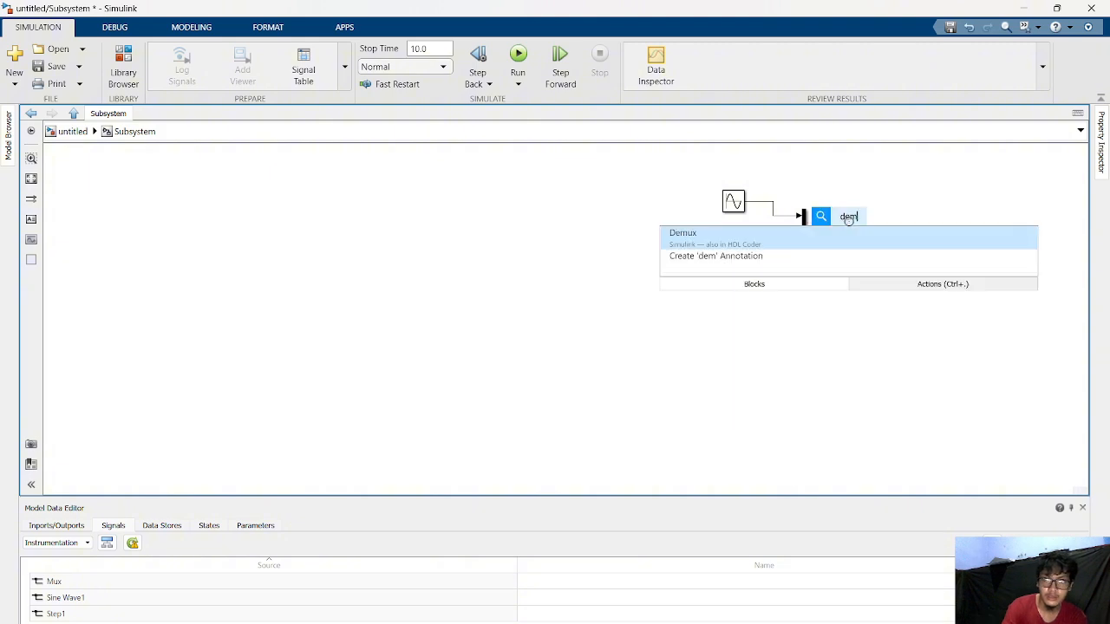
key(Return)
Add two Scope blocks, one connected to each output of the Demux.
drag(855, 216, 893, 217)
text(sco)
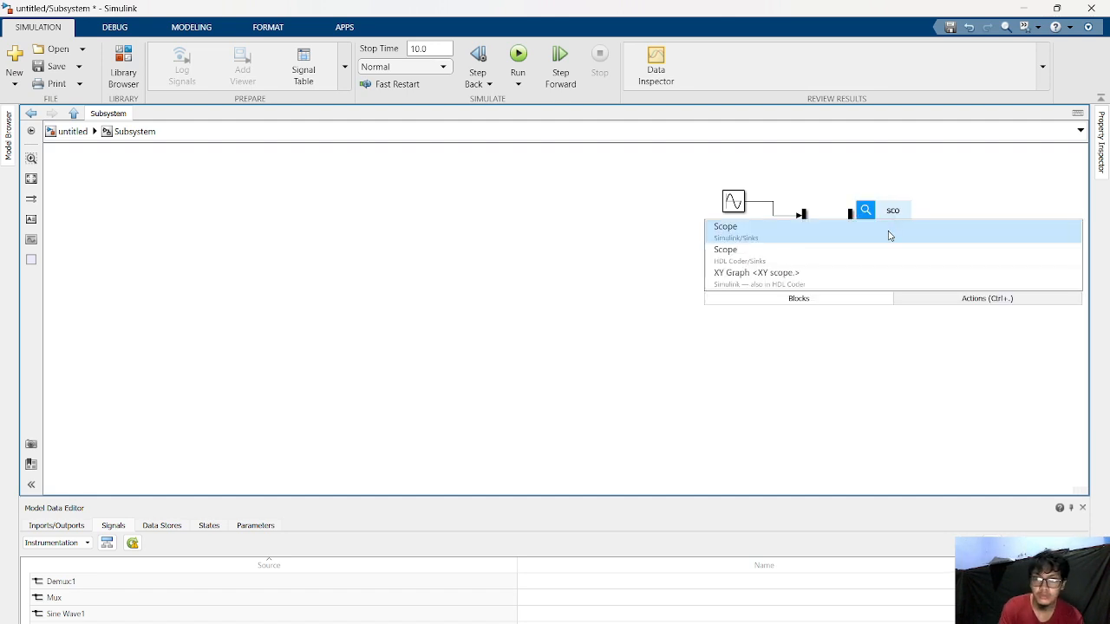
click(889, 235)
drag(853, 229, 893, 243)
text(sco)
click(879, 255)
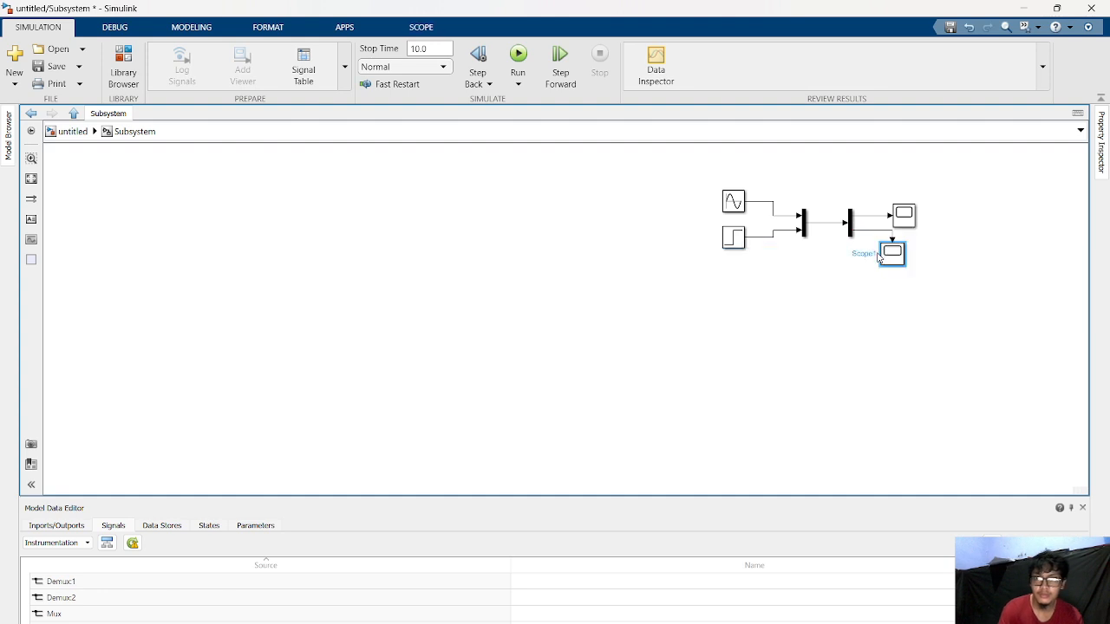
Run the simulation and compare the separated signals in the two Scopes on the Demux outputs, minimizing each plot after viewing.
click(904, 214)
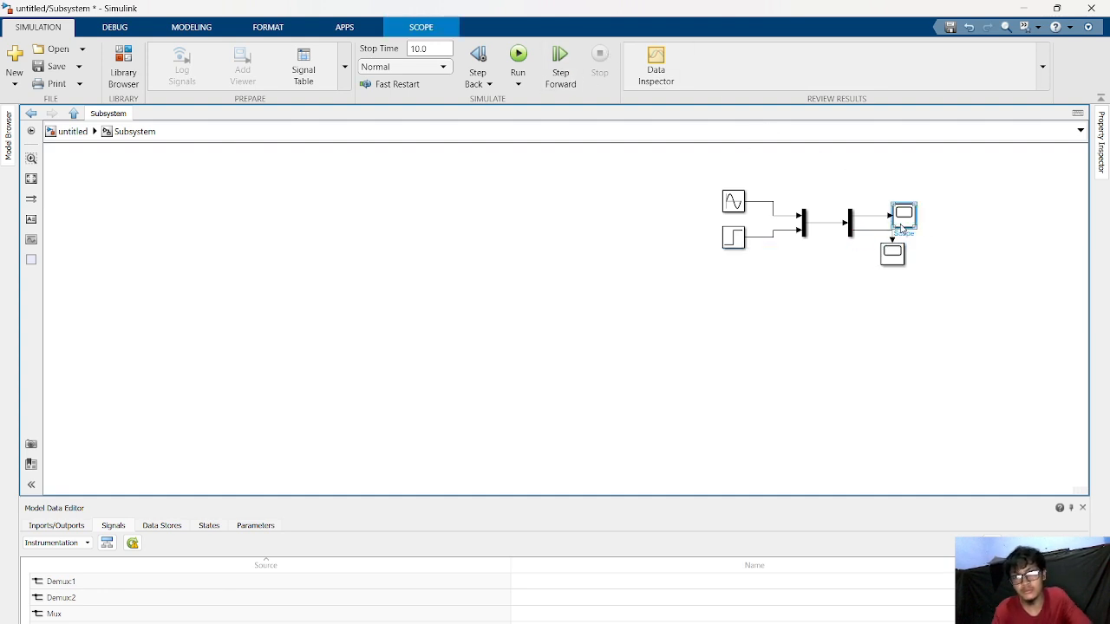
click(525, 61)
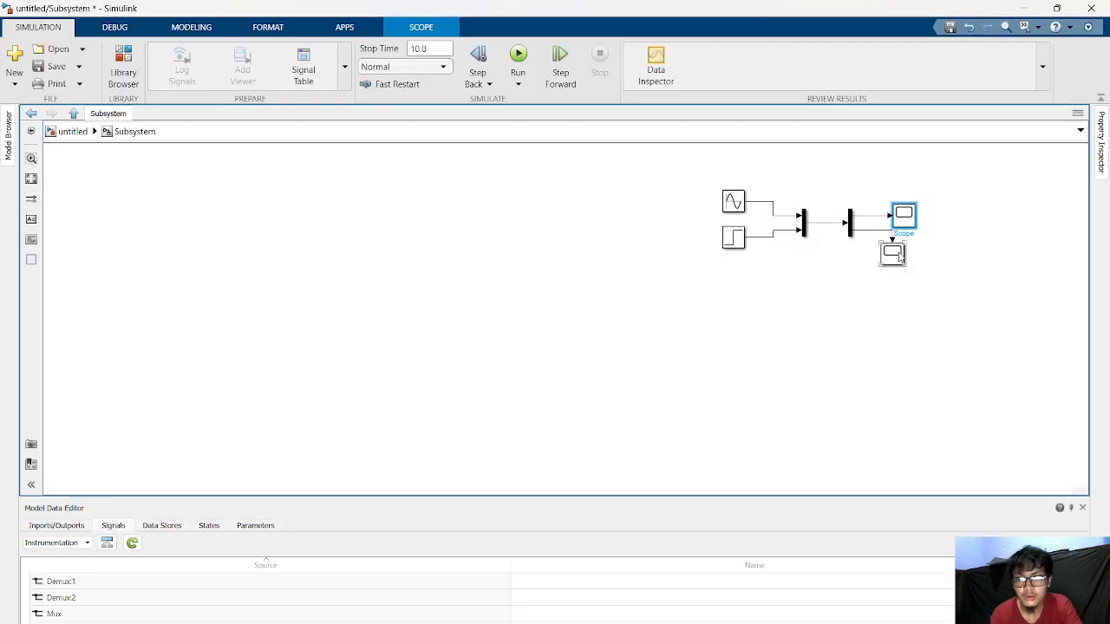
double_click(899, 254)
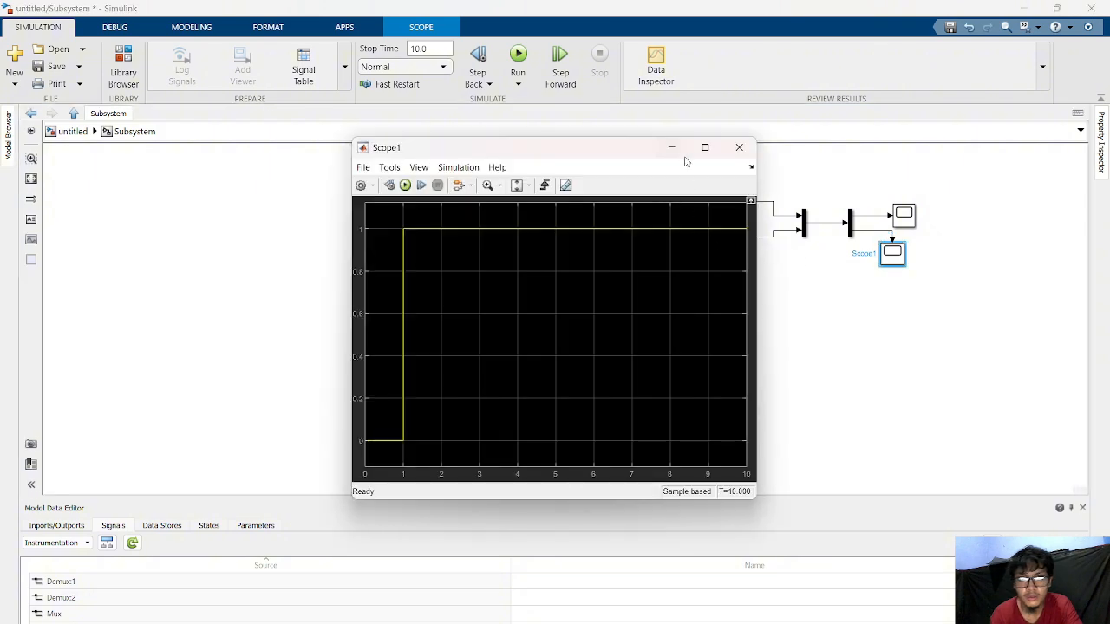
click(672, 147)
double_click(904, 215)
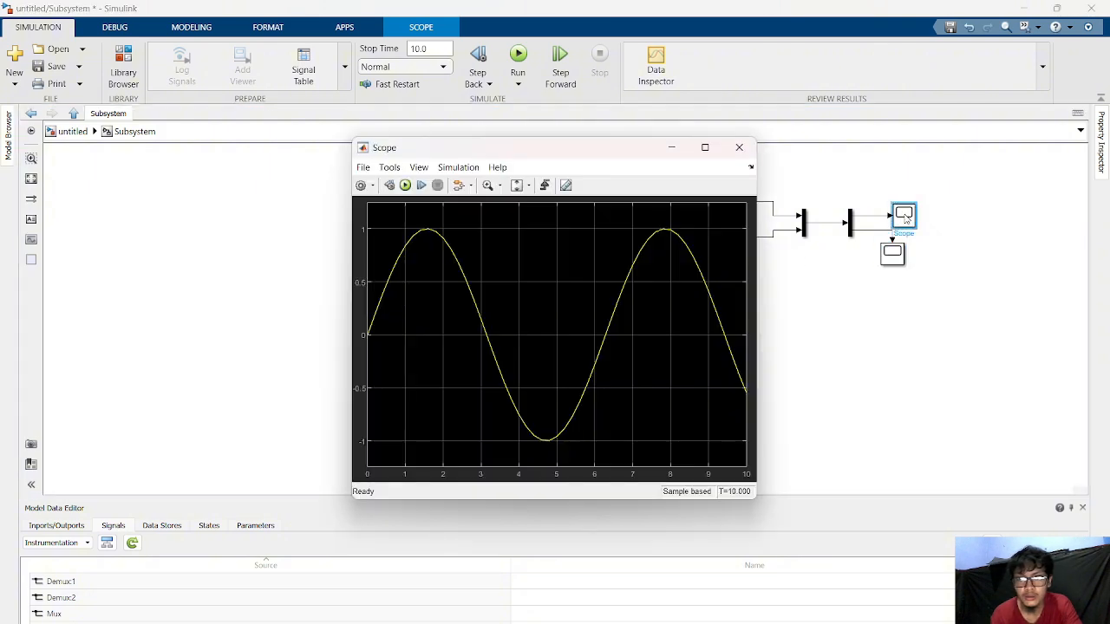
click(671, 147)
click(894, 256)
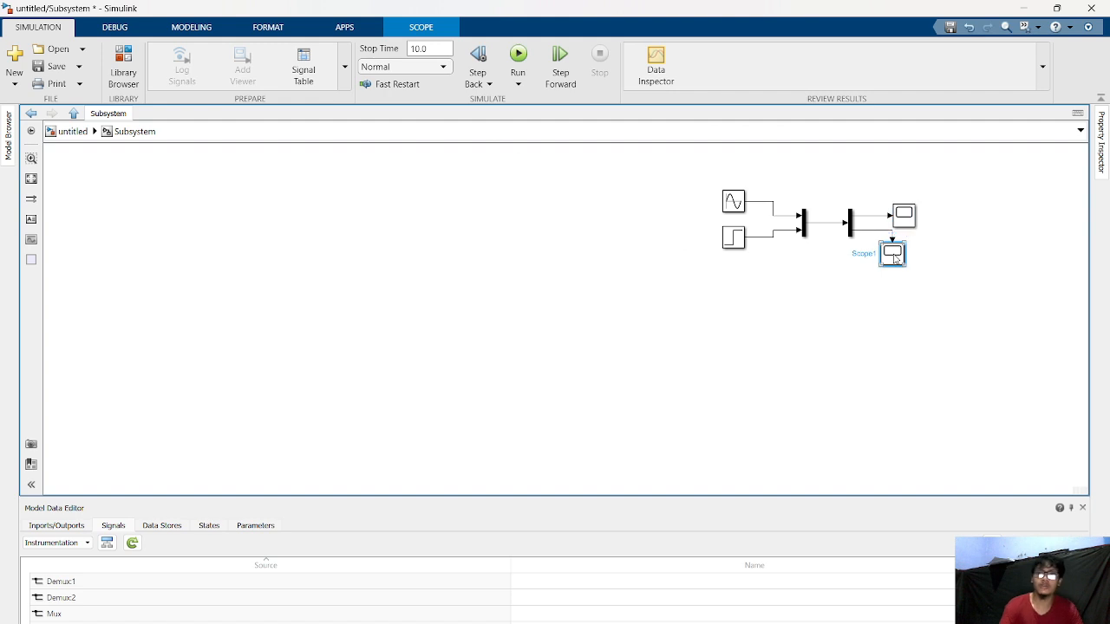
double_click(896, 257)
click(671, 147)
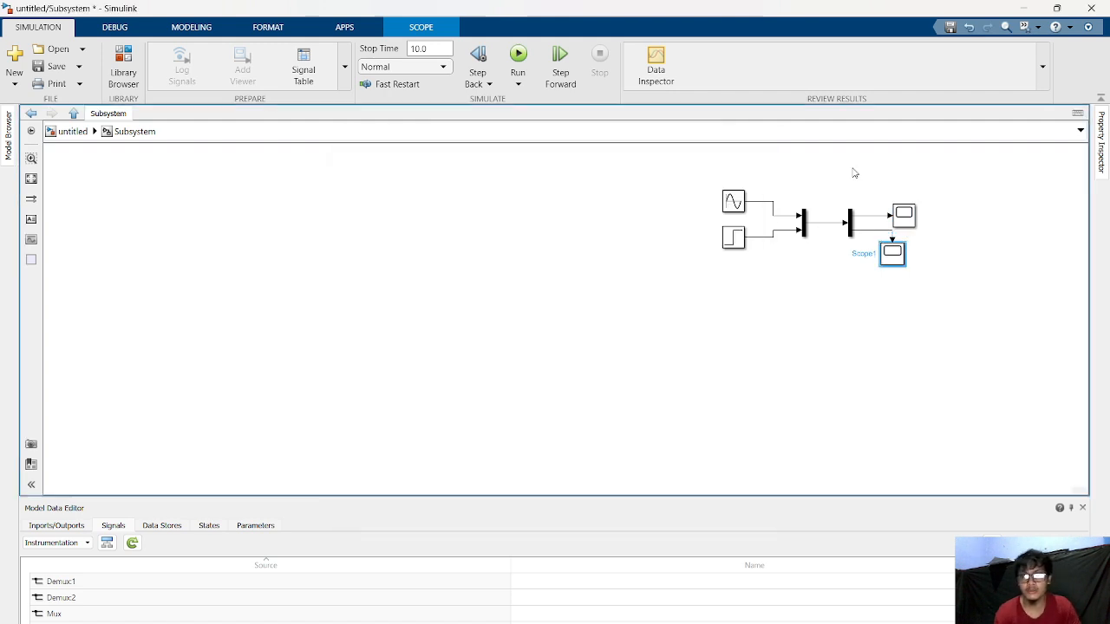
double_click(905, 217)
click(673, 148)
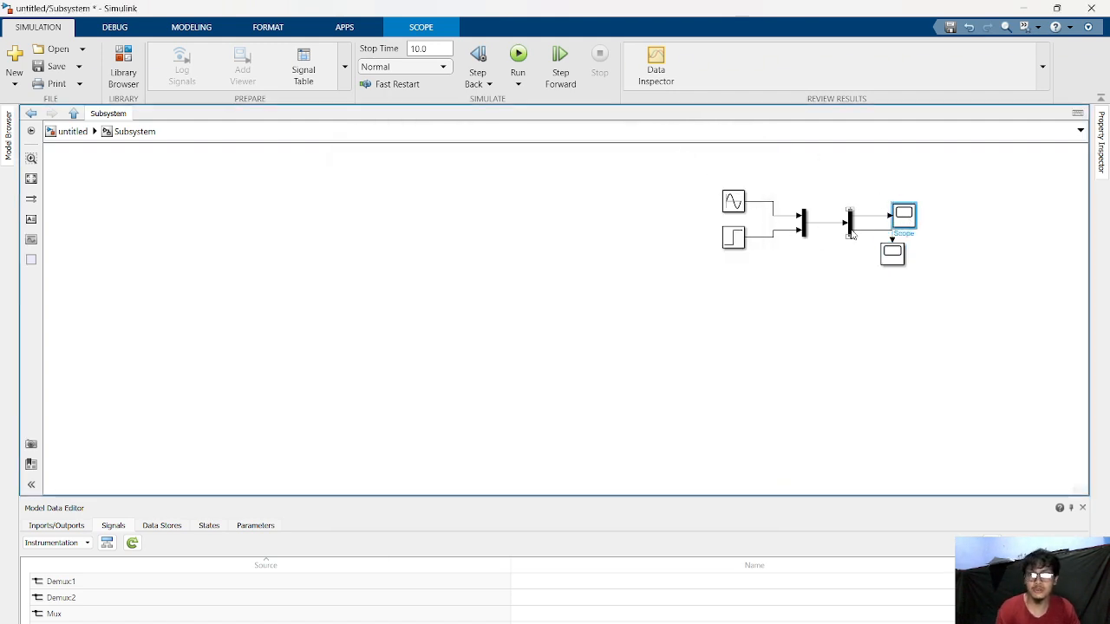
drag(701, 186, 929, 289)
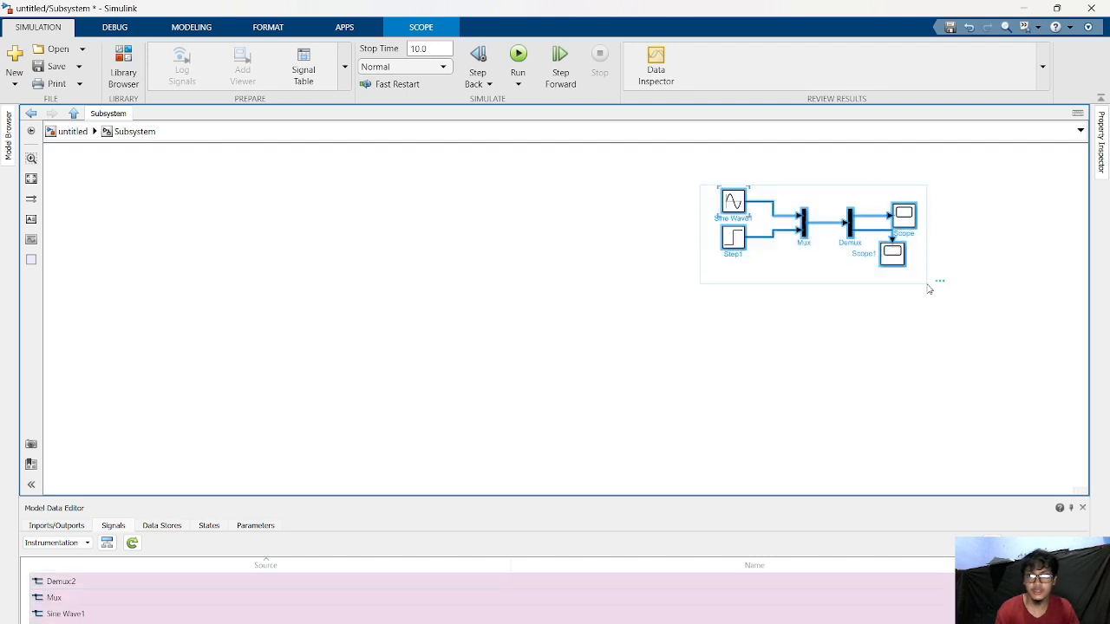
click(607, 261)
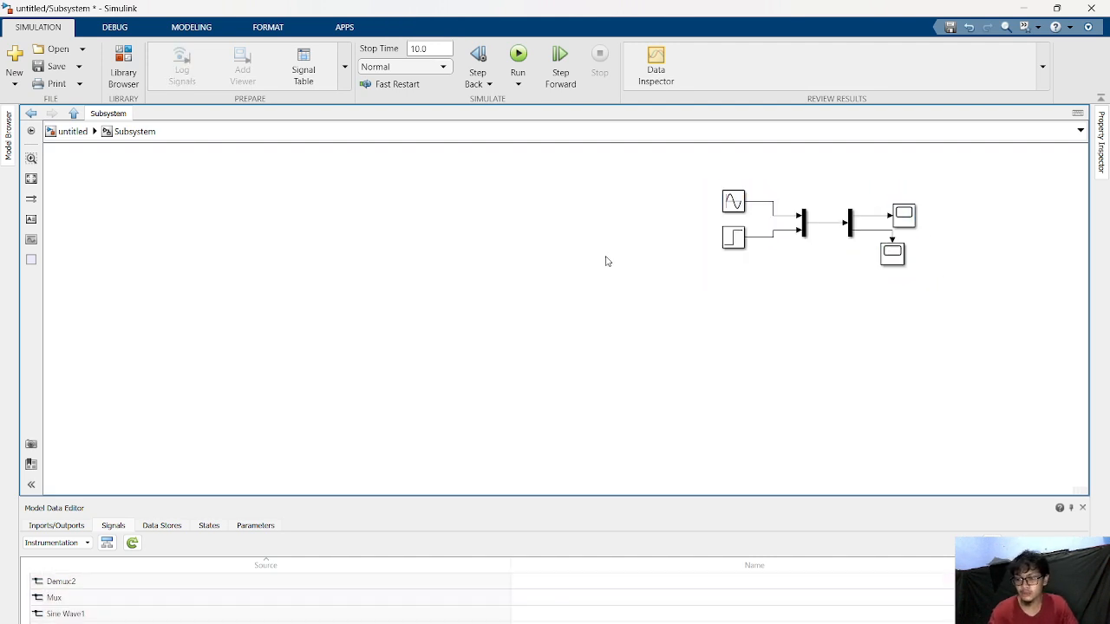
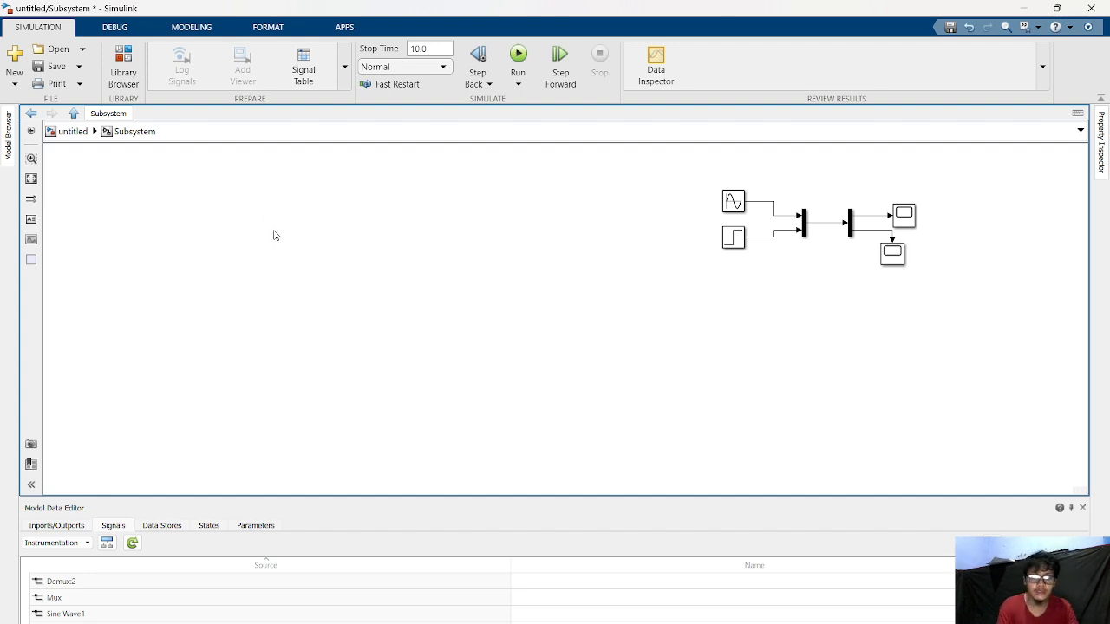
Add a Selector block in the empty area away from the Mux–Demux chain and draw a signal line out of its output.
text(s)
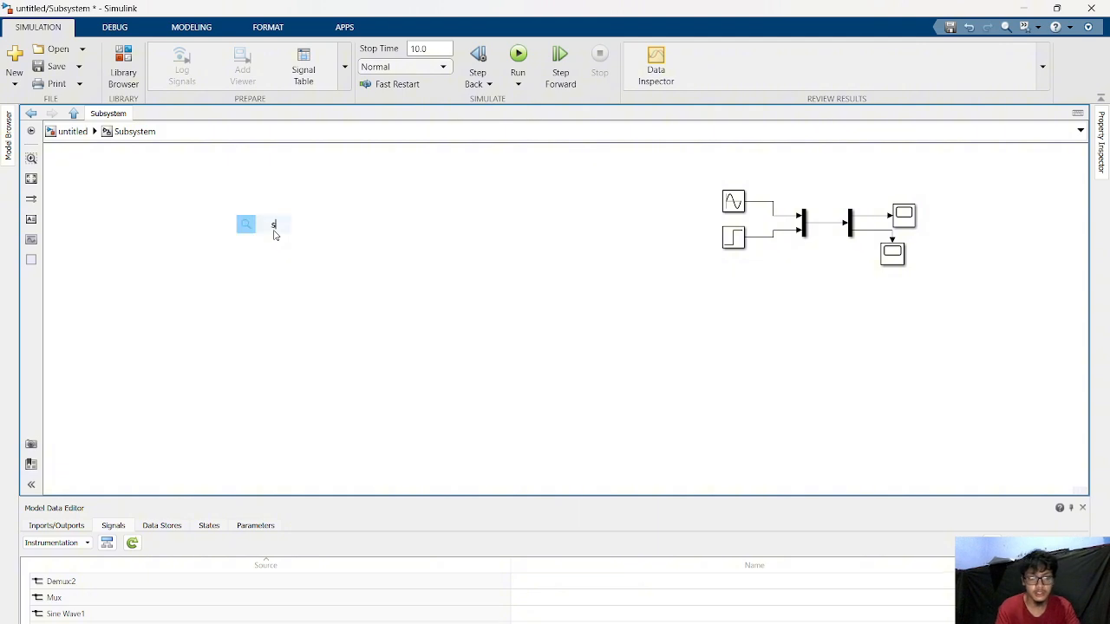
text(ele)
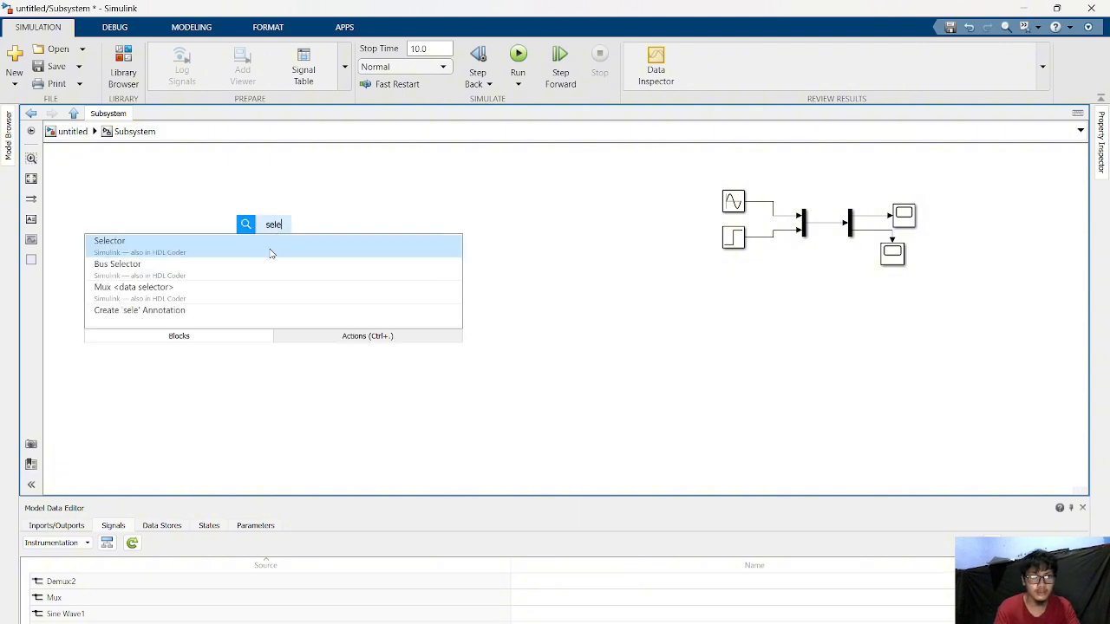
click(271, 252)
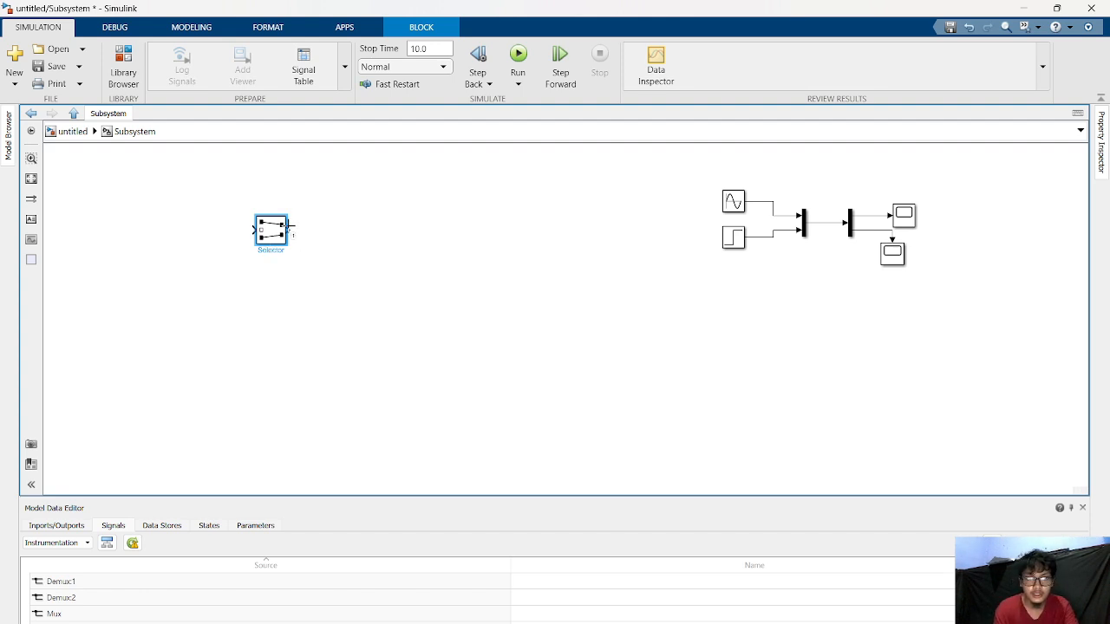
drag(289, 229, 322, 229)
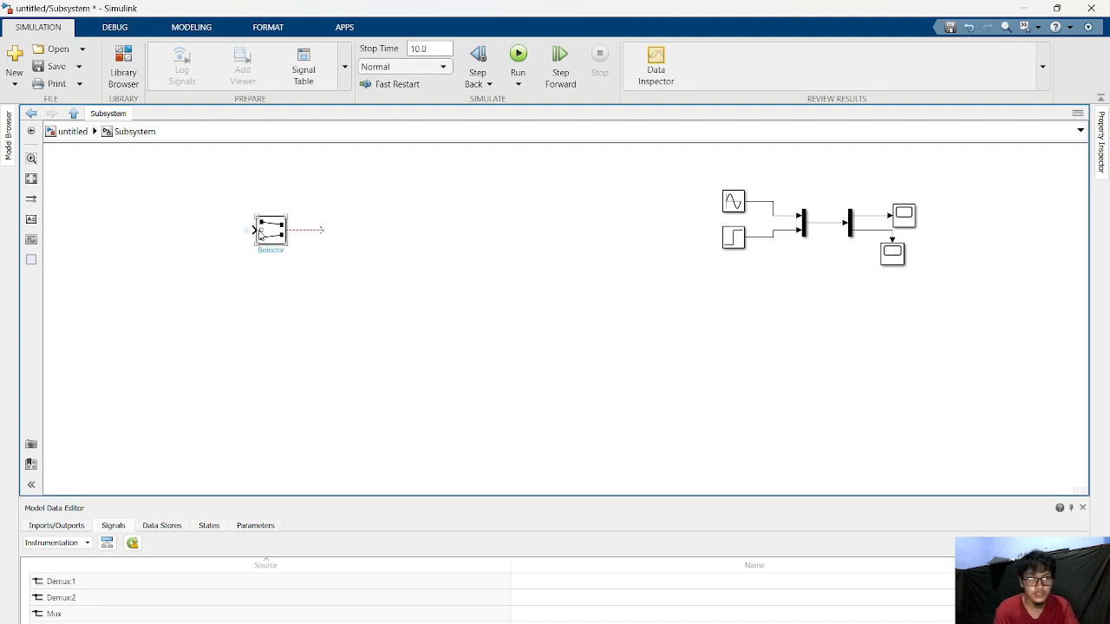
Draw a line from the Selector's input and add the block found by searching for "vector" at its end.
drag(253, 230, 206, 234)
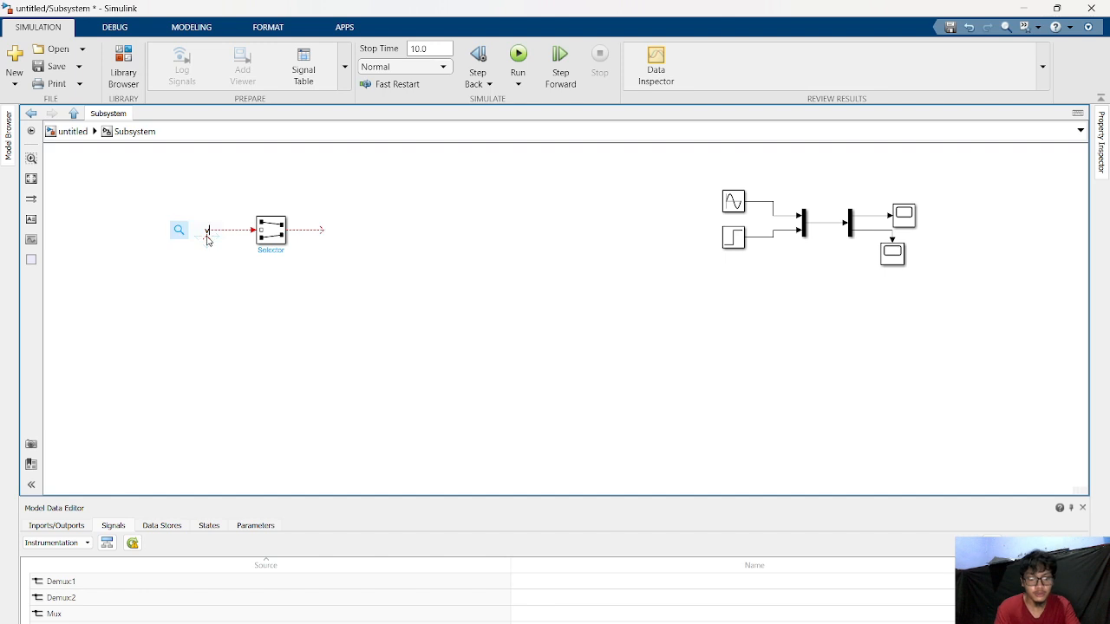
text(vector)
click(186, 249)
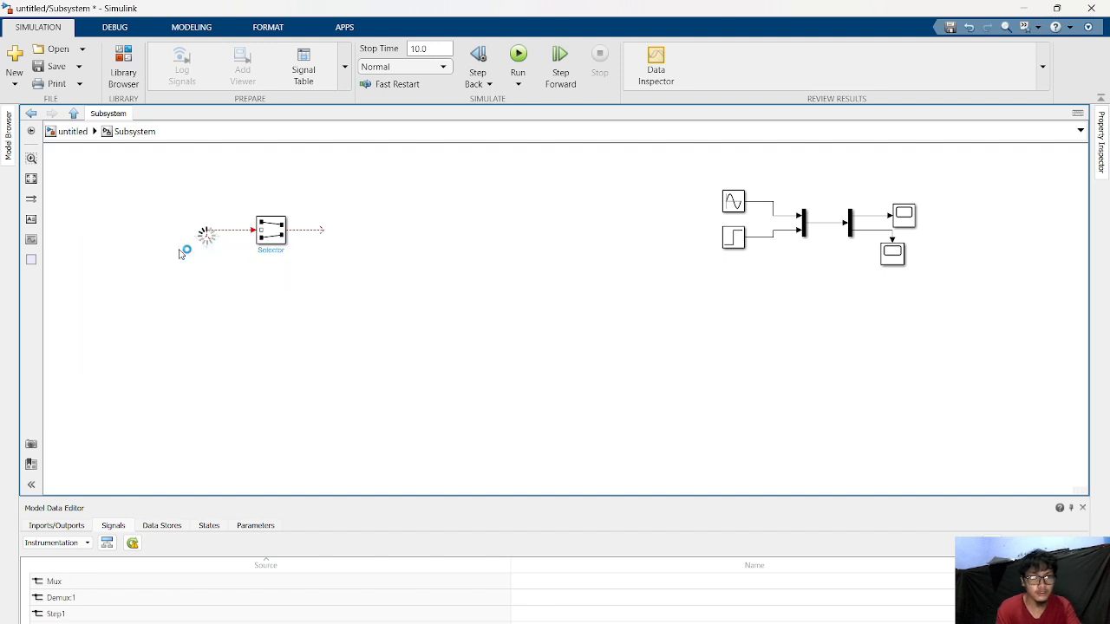
click(321, 224)
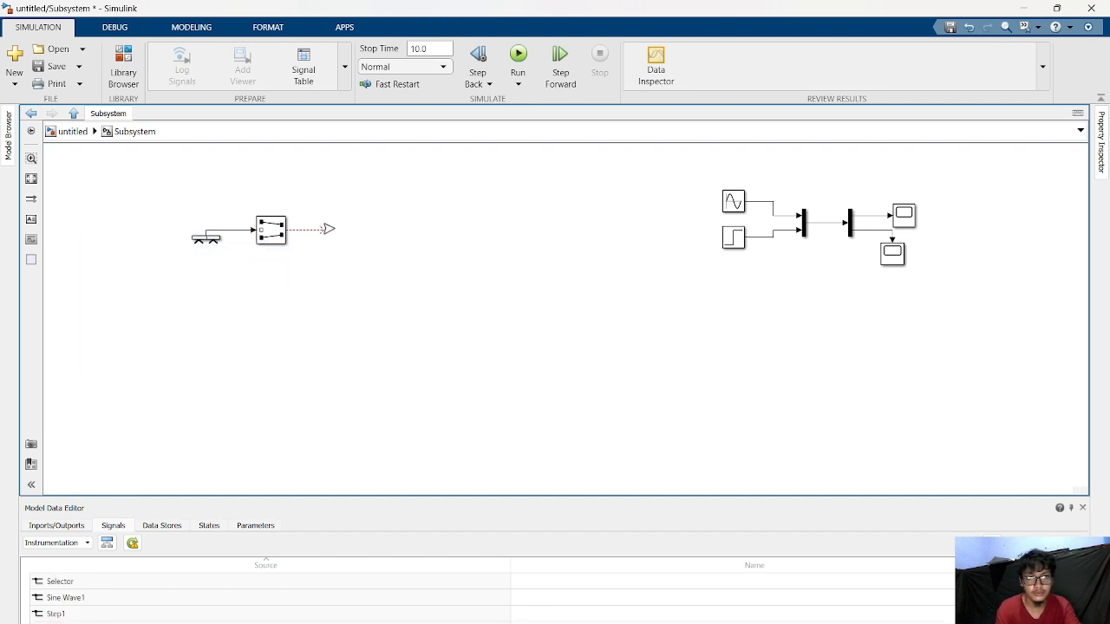
Add a Scope block at the end of the Selector's output line and run the simulation from its window.
click(319, 232)
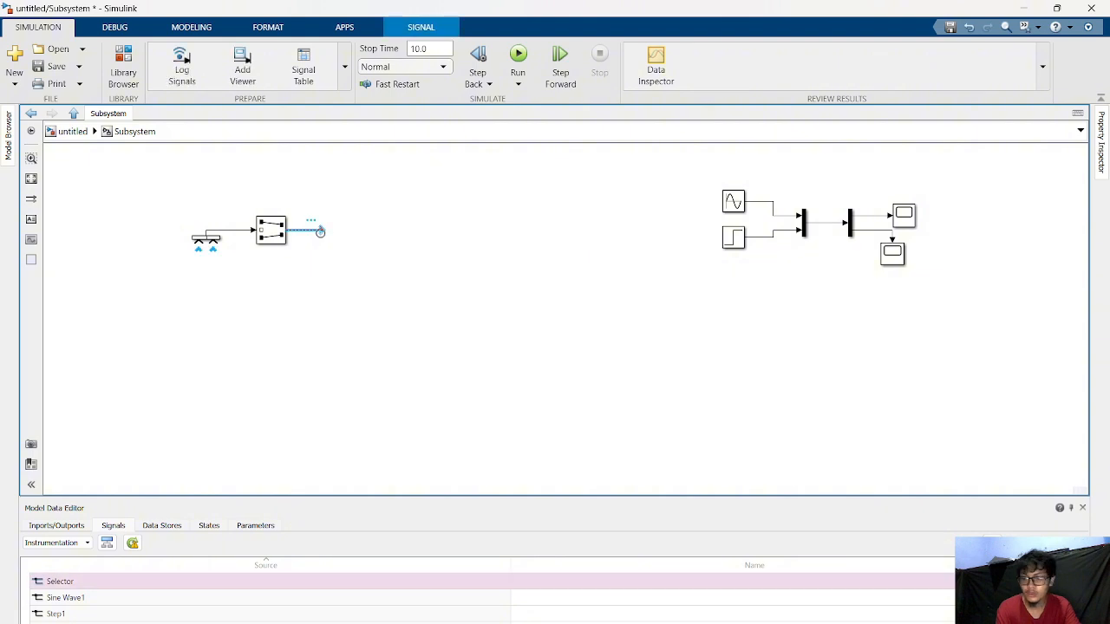
double_click(320, 230)
text(sco)
key(Return)
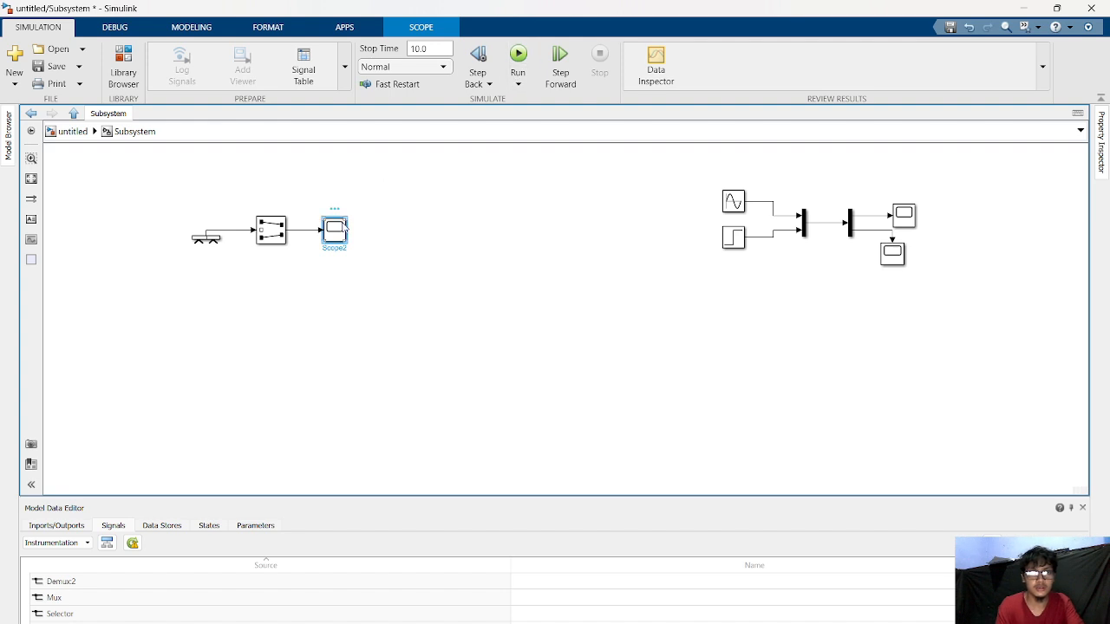
double_click(344, 228)
click(405, 185)
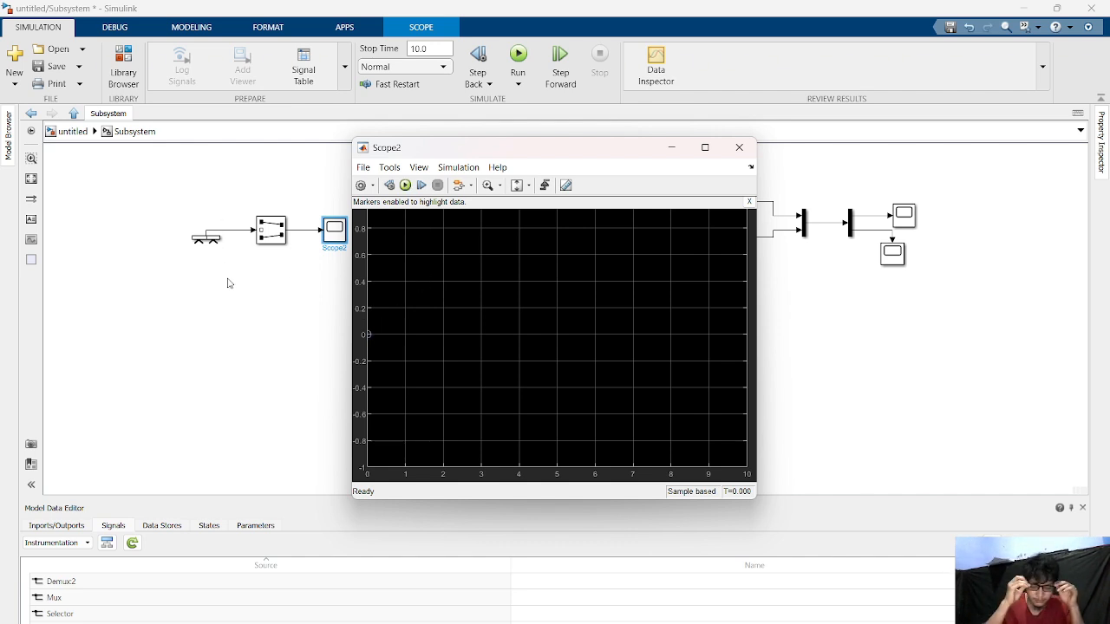
Check the Selector's parameters and set the Vector Concatenate block's number of inputs to 6.
double_click(274, 228)
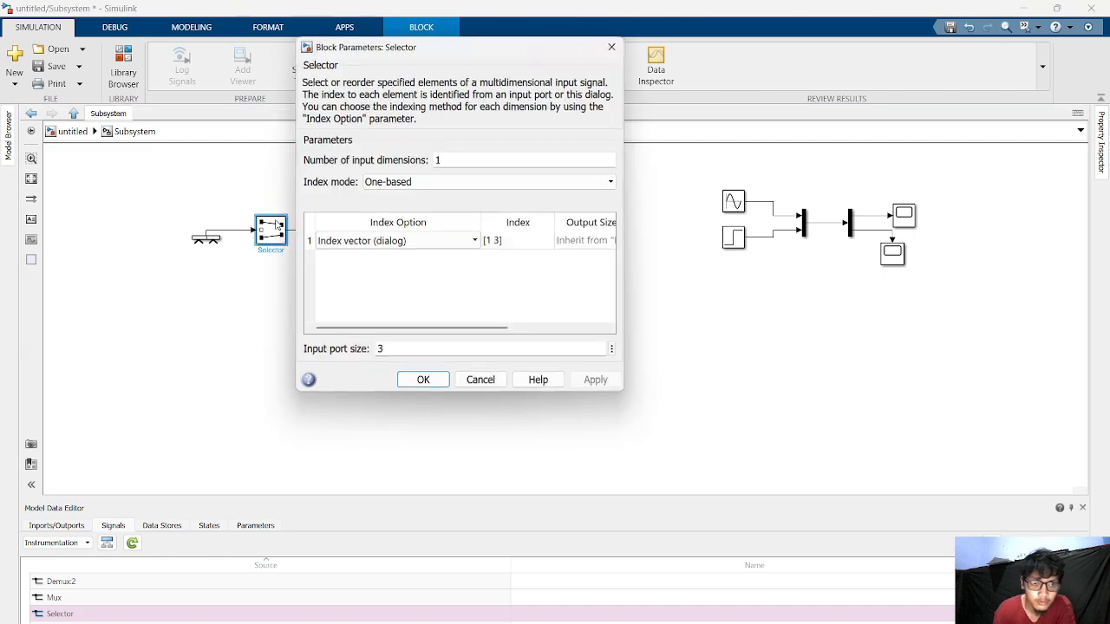
click(423, 381)
click(200, 240)
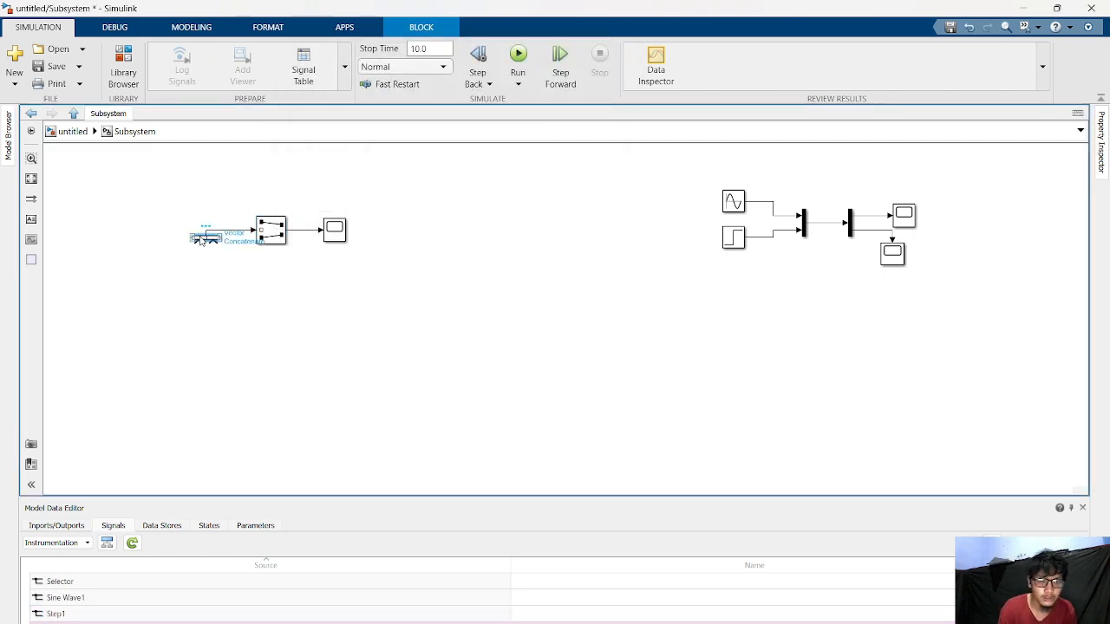
double_click(200, 239)
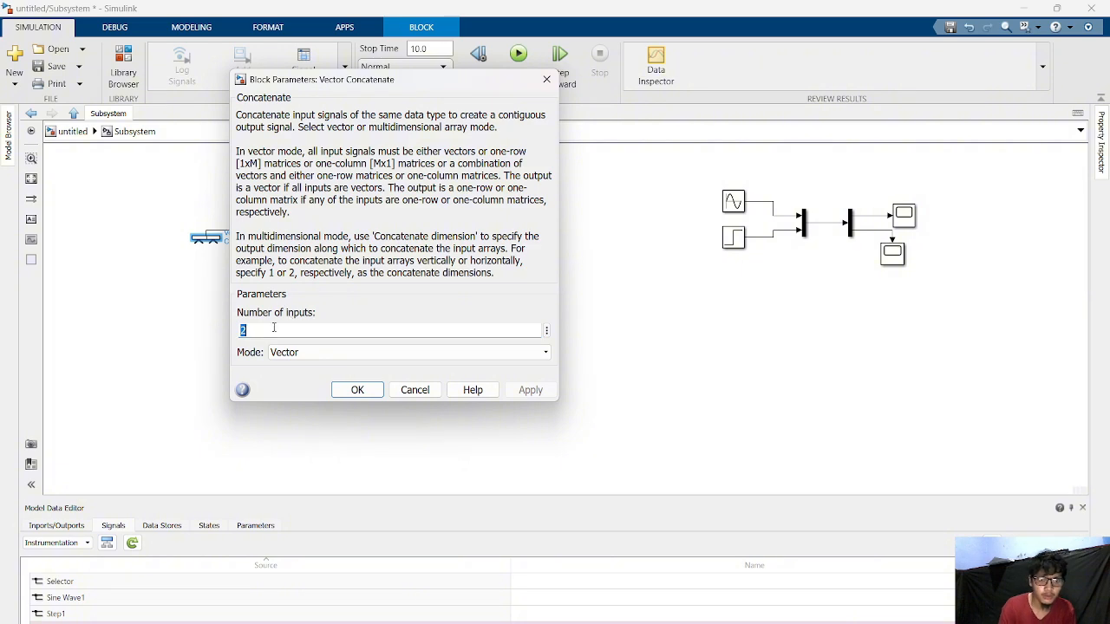
key(BackSpace)
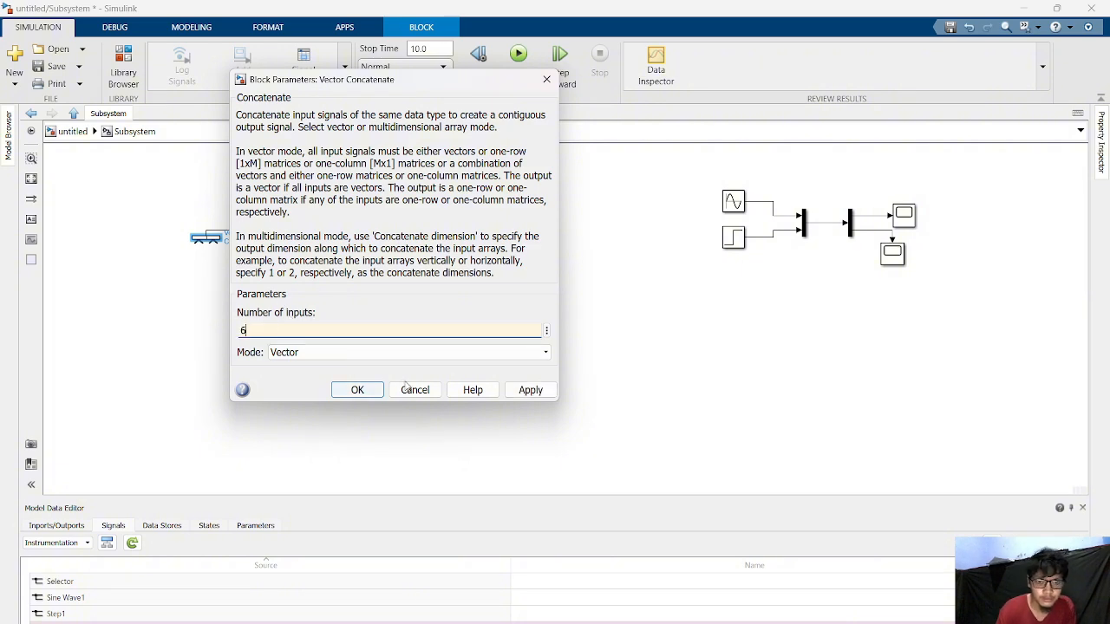
click(357, 390)
Set the Selector block's number of input dimensions to 6.
click(269, 226)
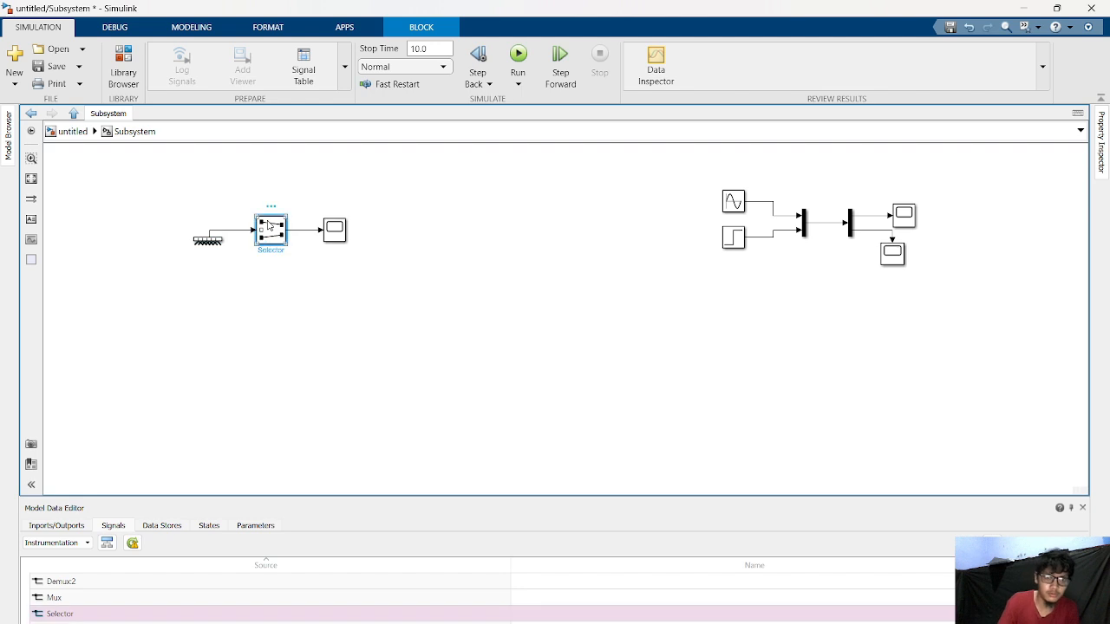
double_click(269, 226)
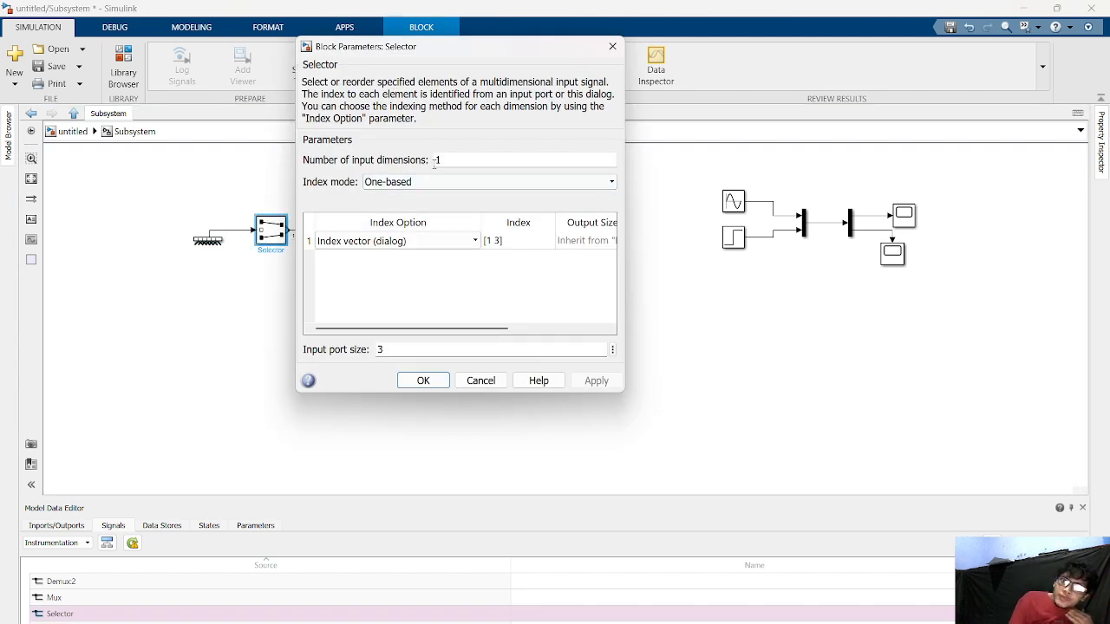
key(BackSpace)
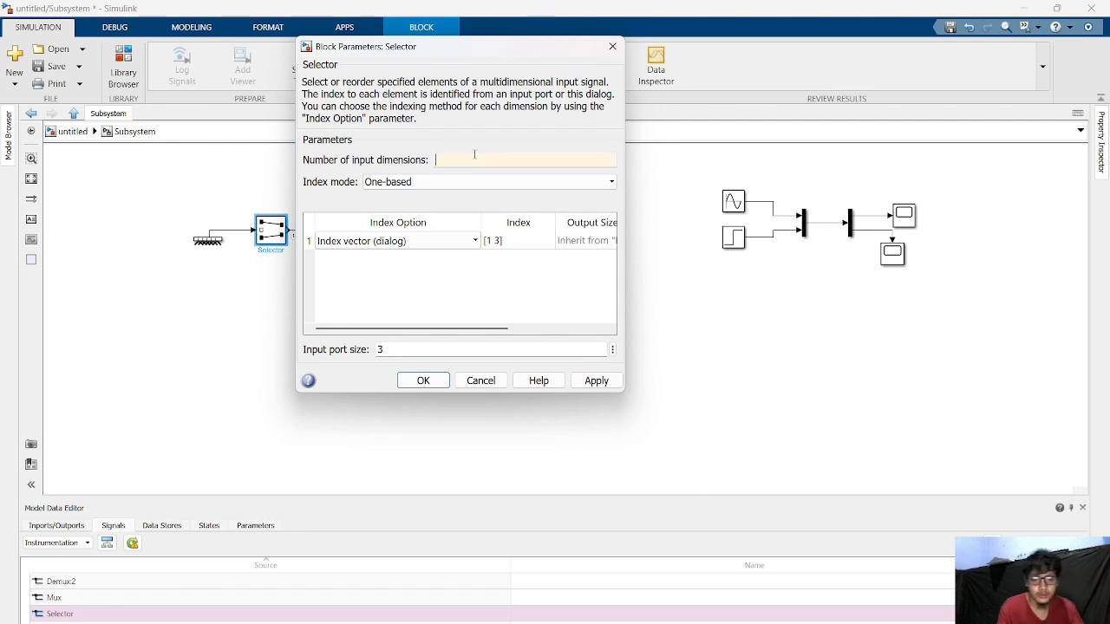
click(434, 382)
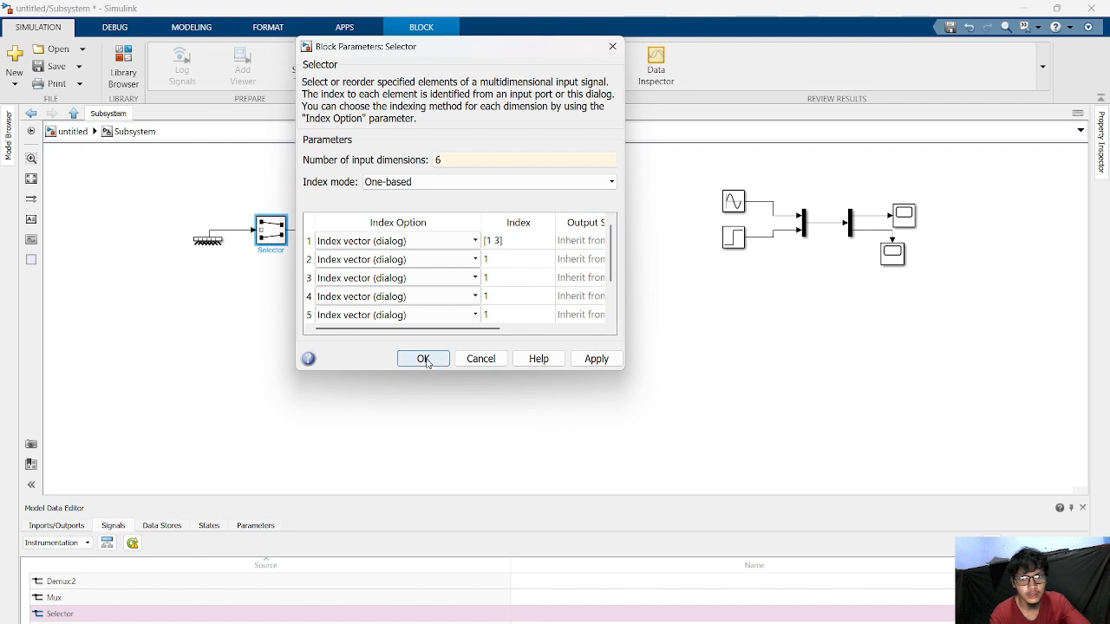
click(423, 359)
Rerun the simulation from the Selector chain's Scope, dismiss the diagnostics, and delete the whole Vector Concatenate–Selector–Scope chain.
double_click(337, 238)
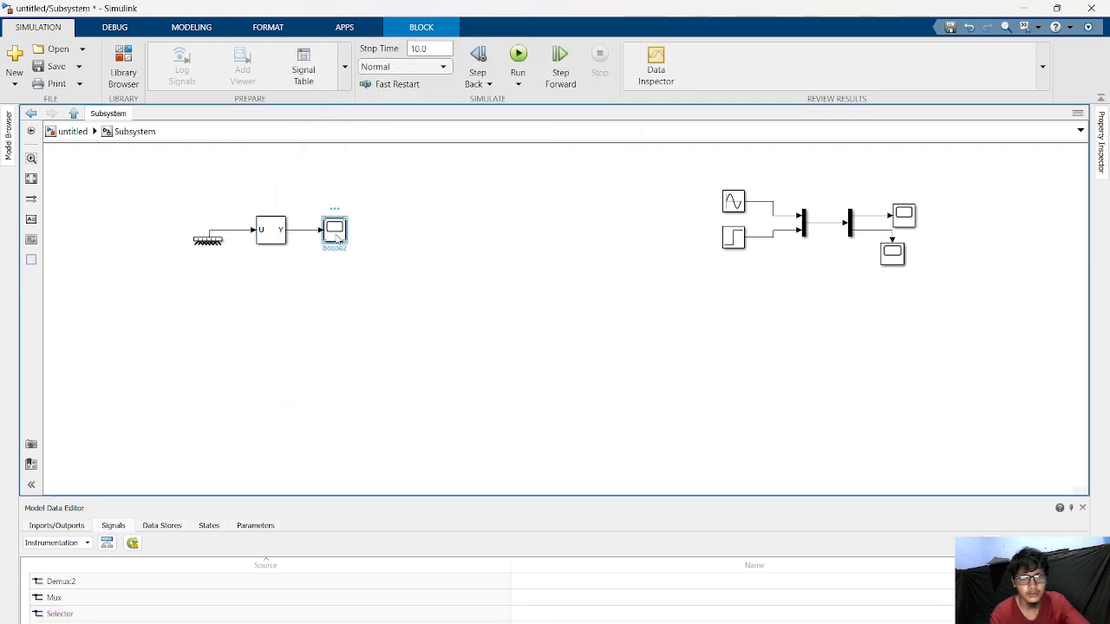
click(406, 185)
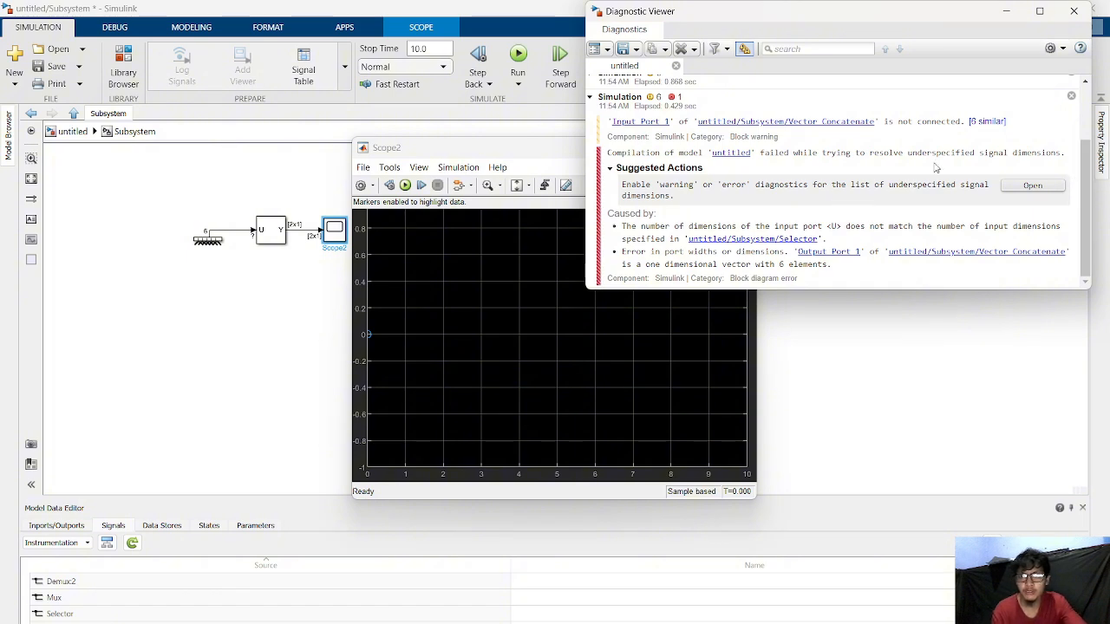
click(1074, 11)
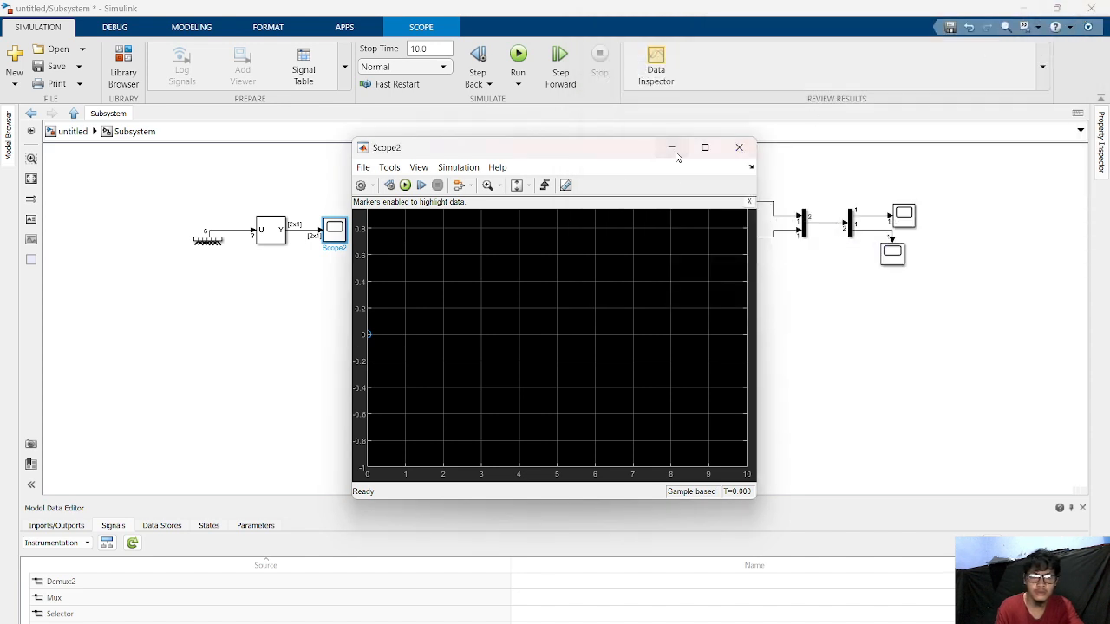
click(673, 148)
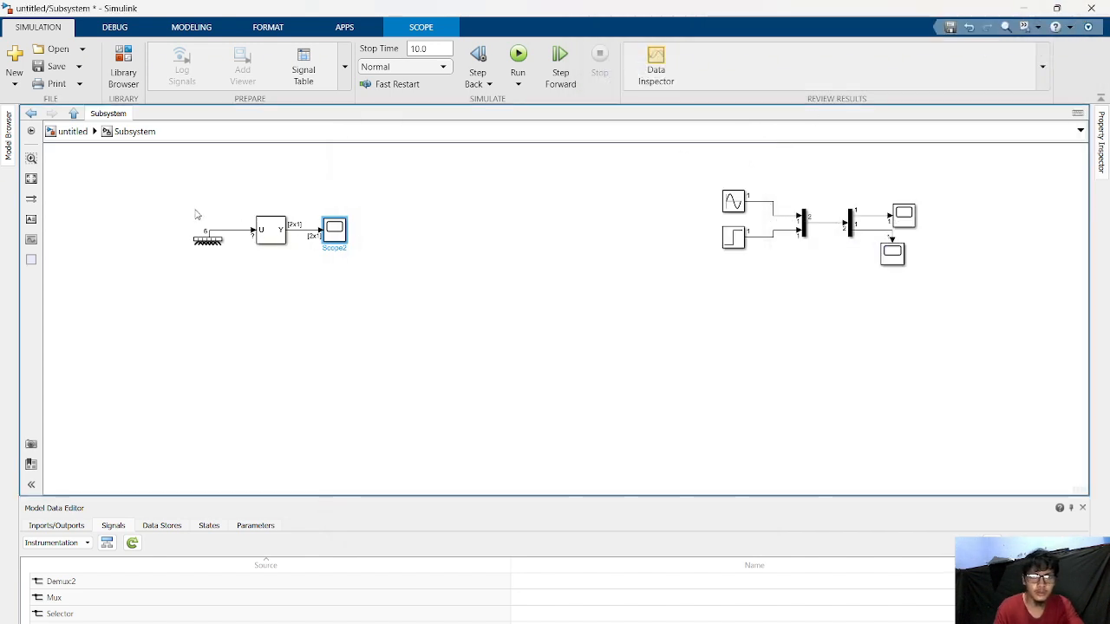
drag(196, 214, 395, 277)
key(Delete)
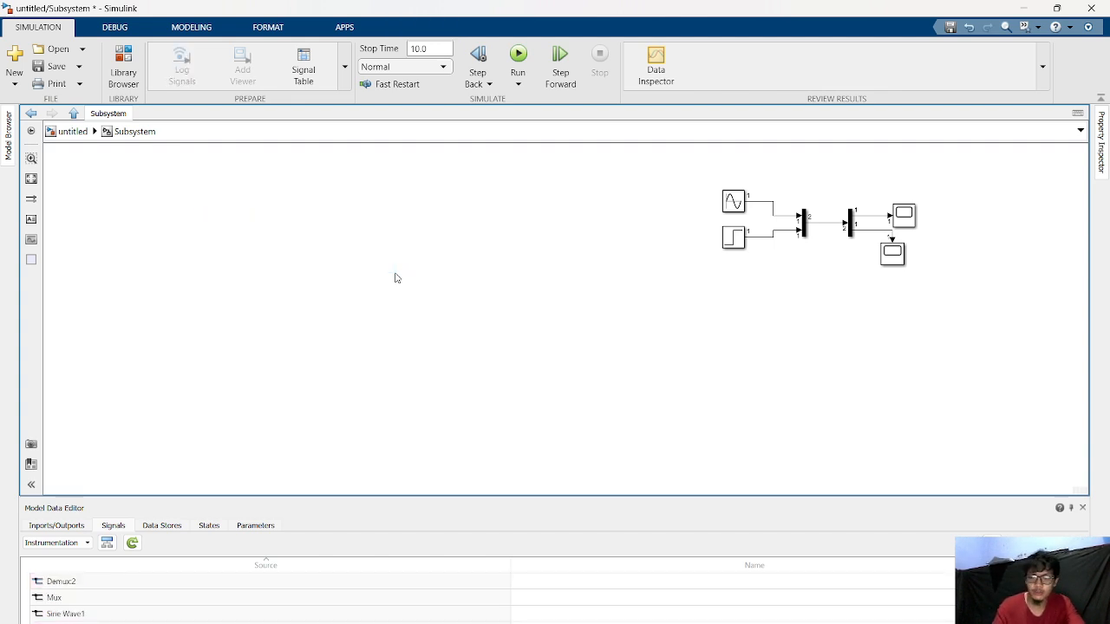
Add a Constant block in the empty area away from the Mux–Demux chain.
click(245, 254)
text(c)
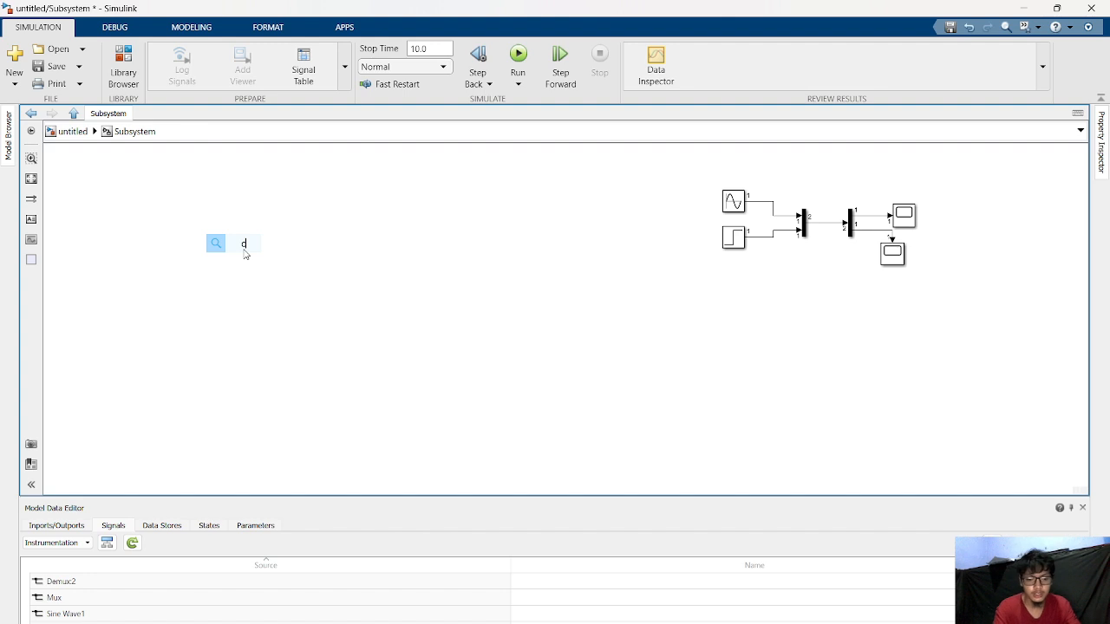
text(onstant)
key(Escape)
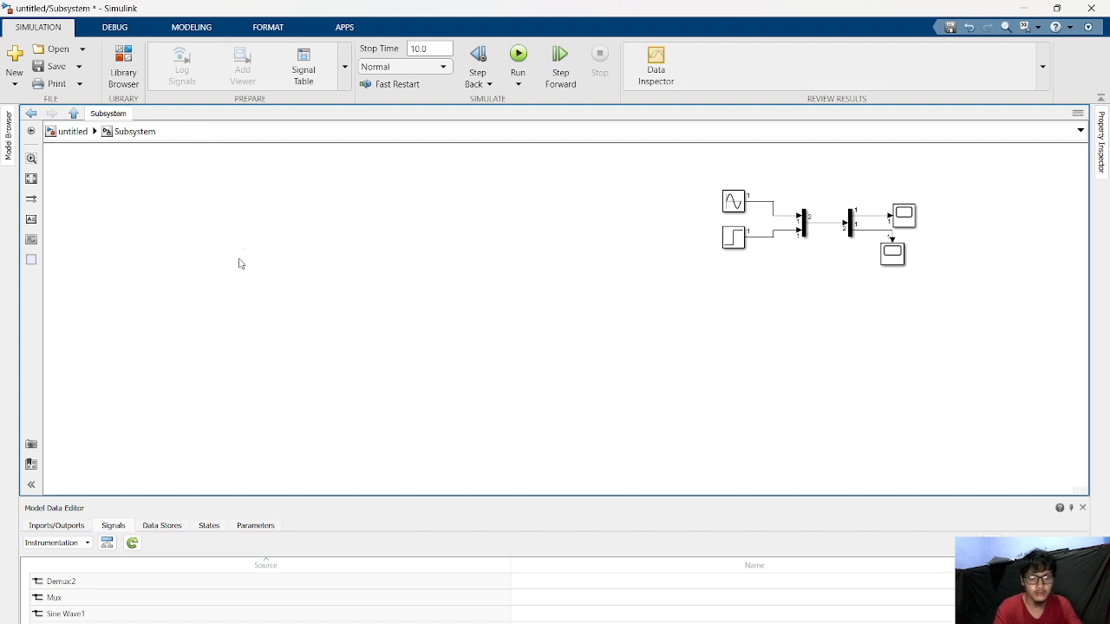
text(constant)
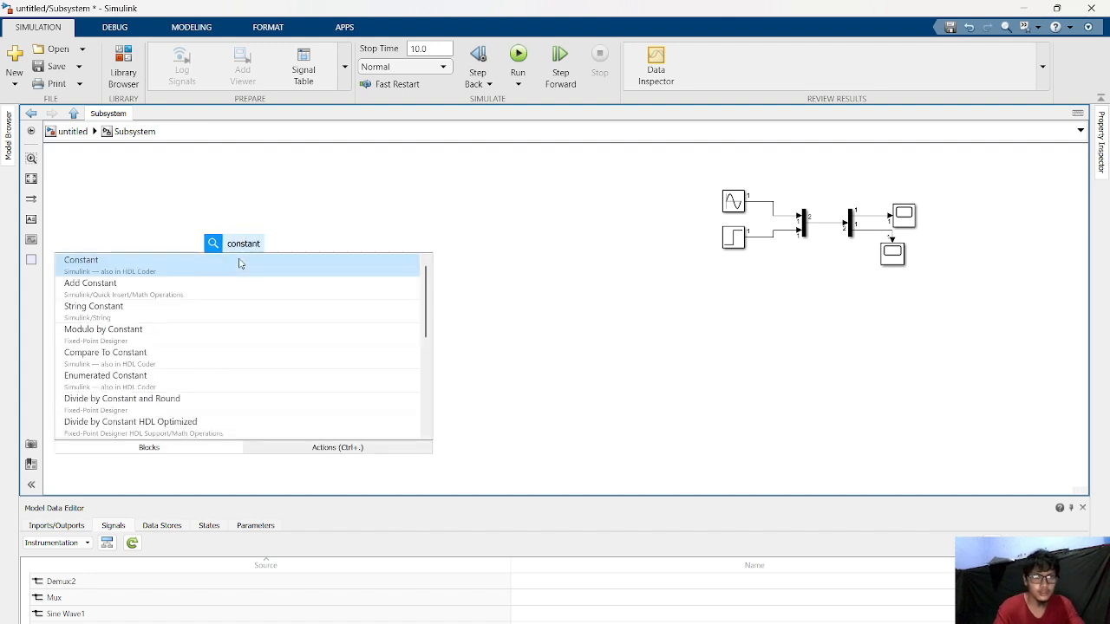
click(240, 264)
Connect a Switch block's first input to the Constant's output and add a Scope on the Switch's output.
drag(256, 248, 319, 248)
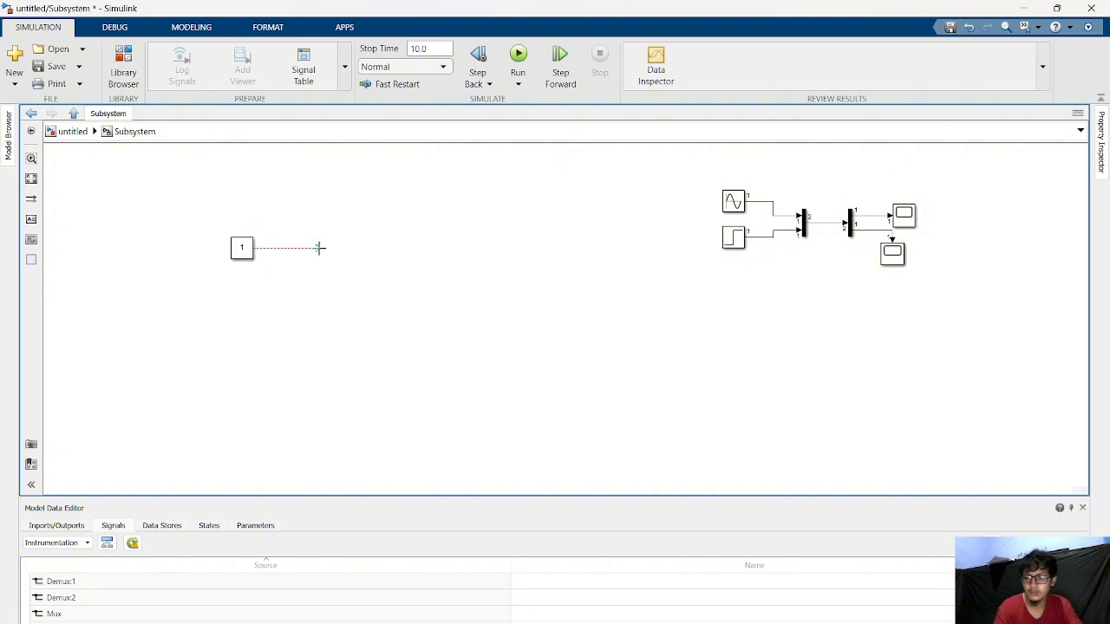
double_click(319, 248)
text(swt)
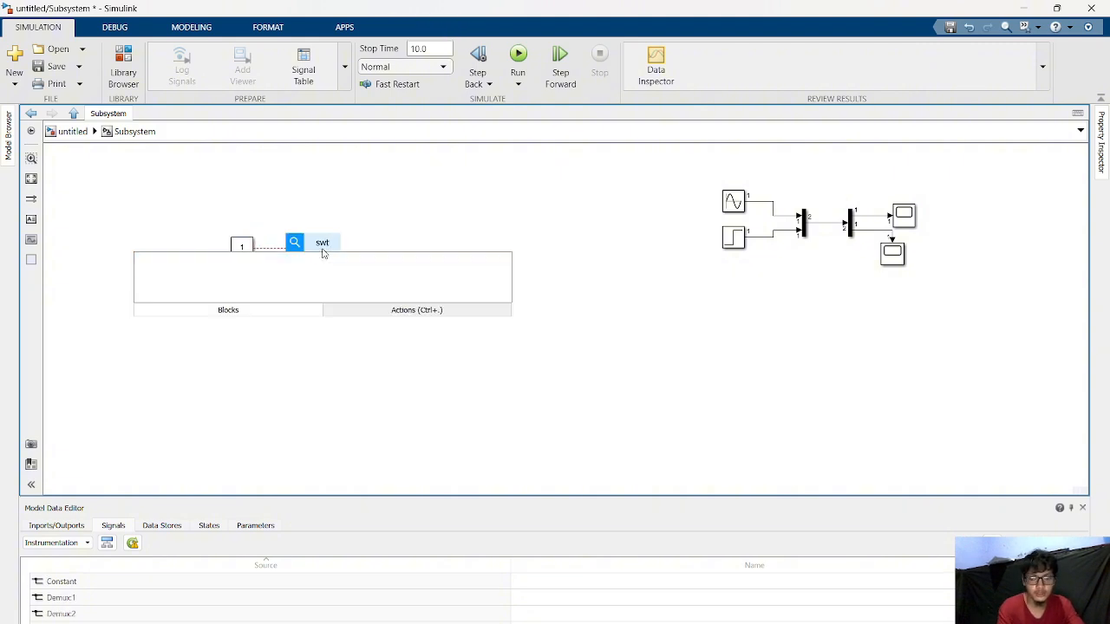
click(298, 271)
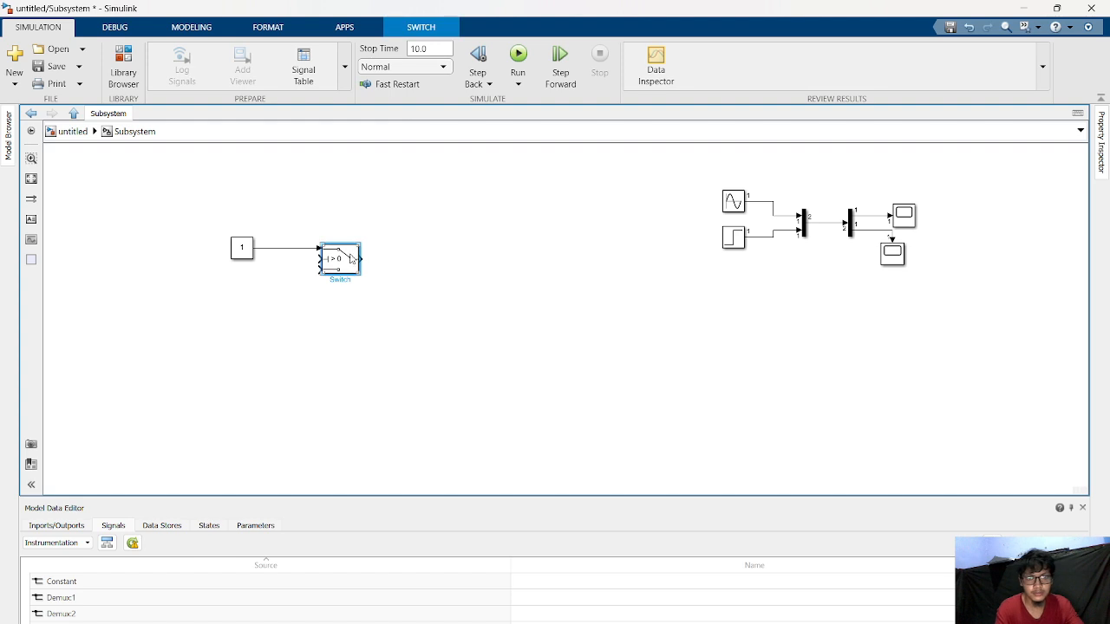
drag(361, 258, 396, 251)
text(scope)
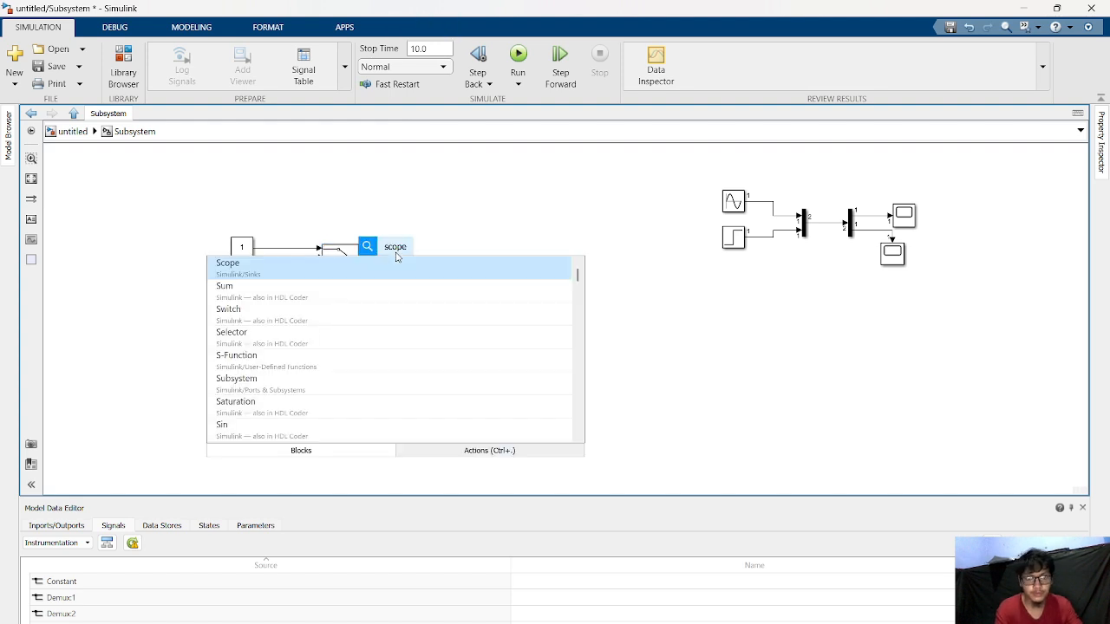
click(384, 265)
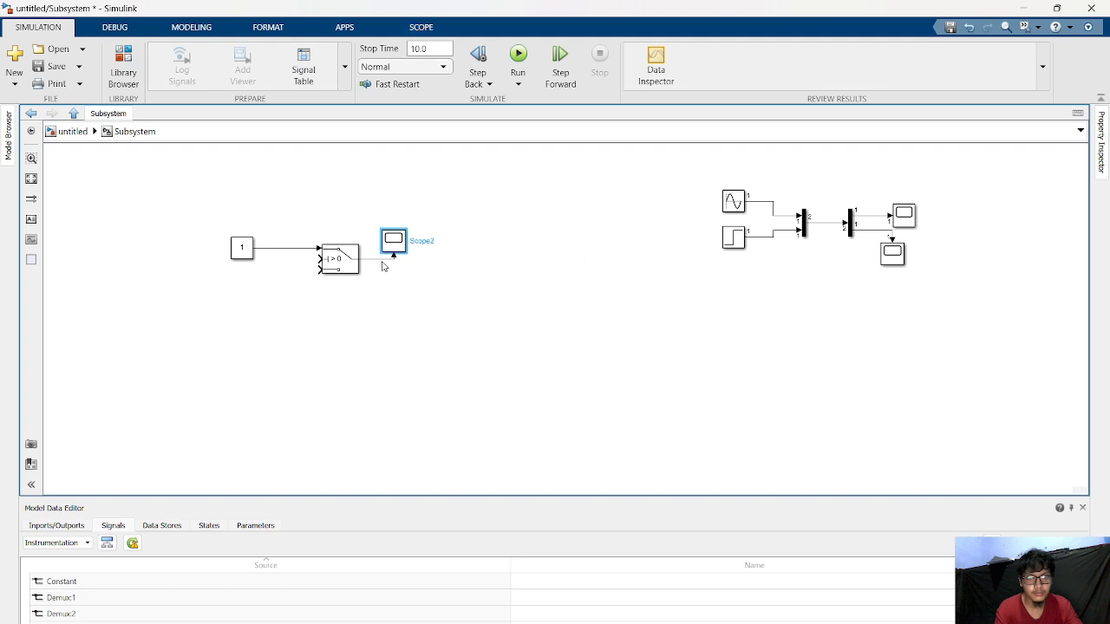
Run the simulation, view the Switch output in its Scope, and delete the Constant–Switch–Scope chain.
click(518, 56)
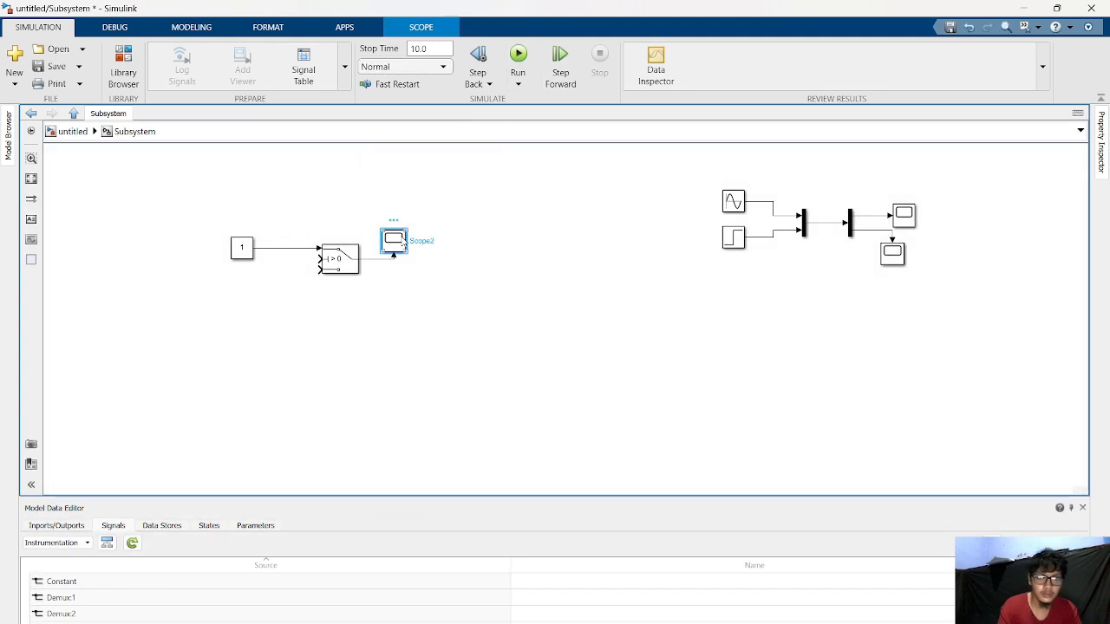
double_click(401, 240)
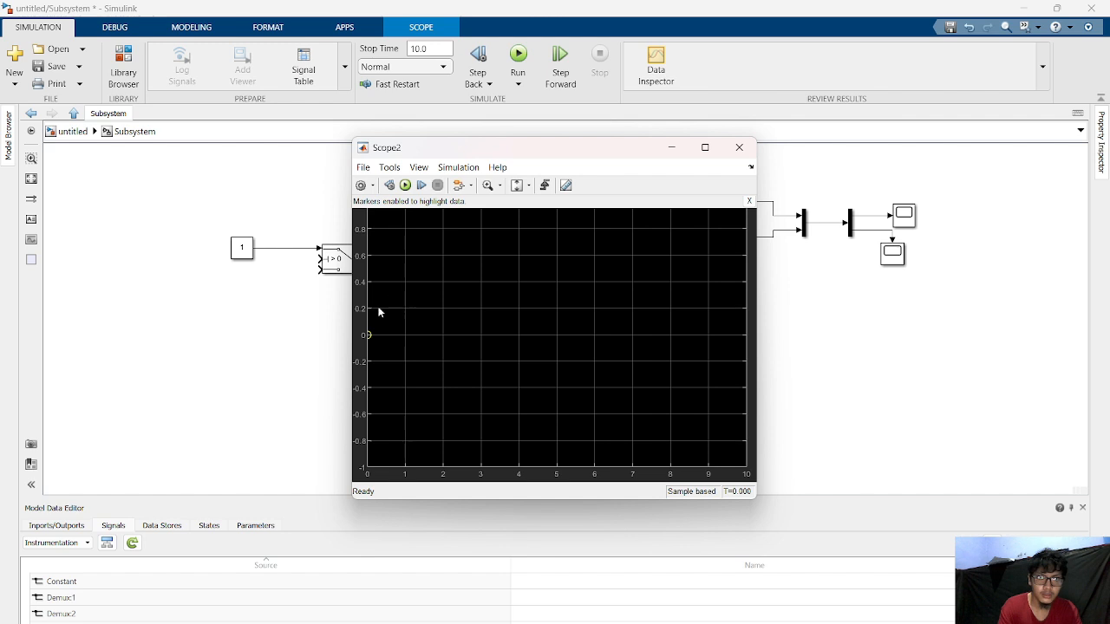
click(739, 148)
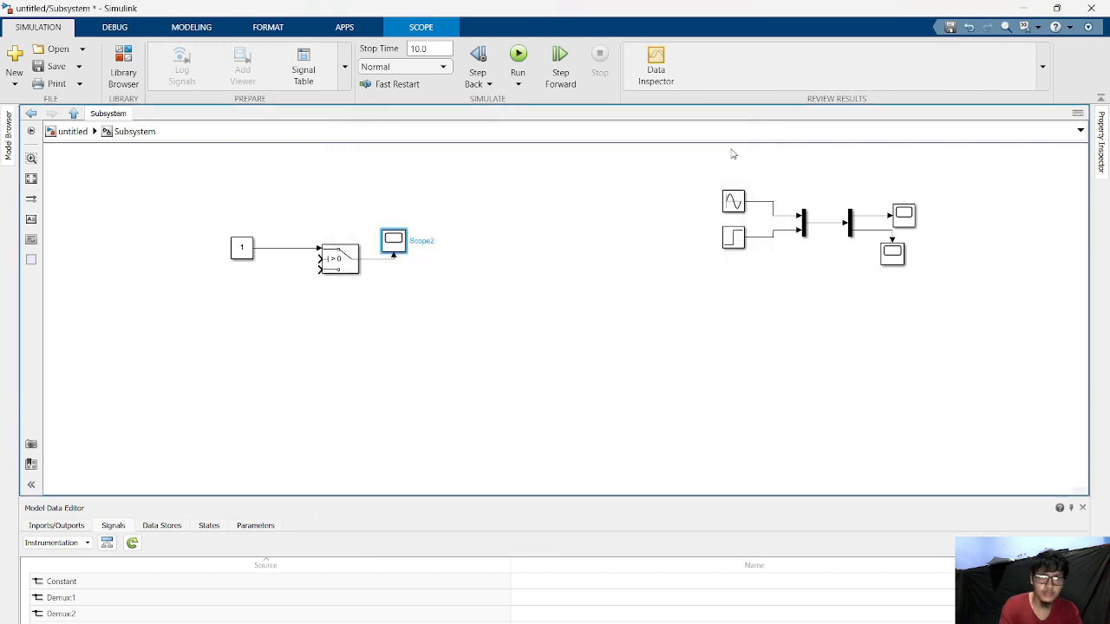
drag(208, 219, 451, 303)
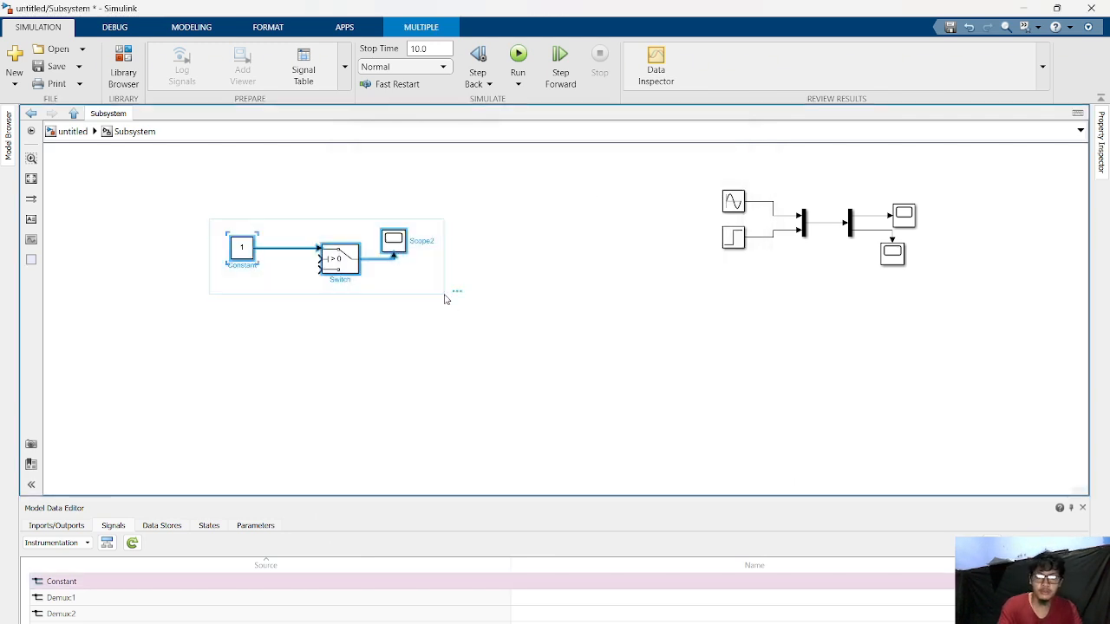
key(Delete)
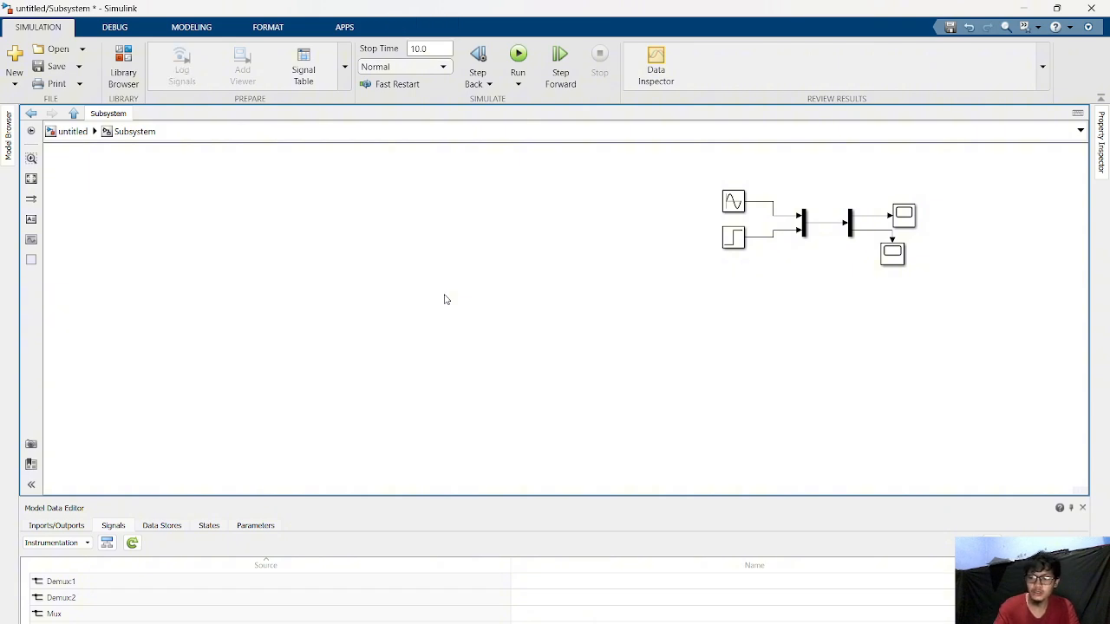
Try an Add Constant block with a line drawn from its output, and delete it after checking its bias parameter.
double_click(230, 249)
text(constant)
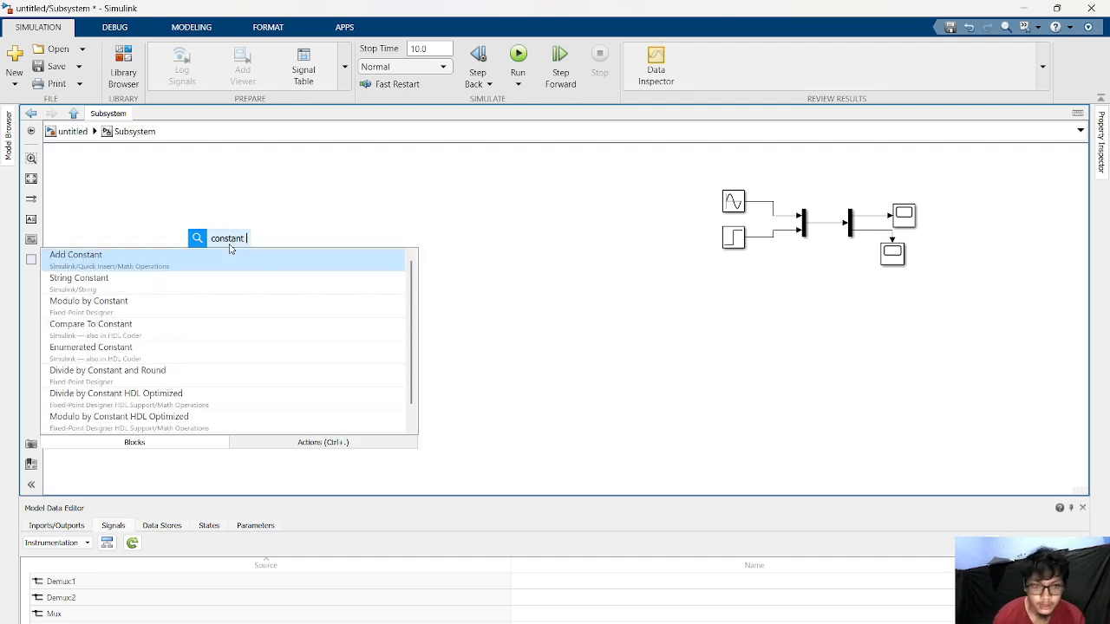
click(158, 267)
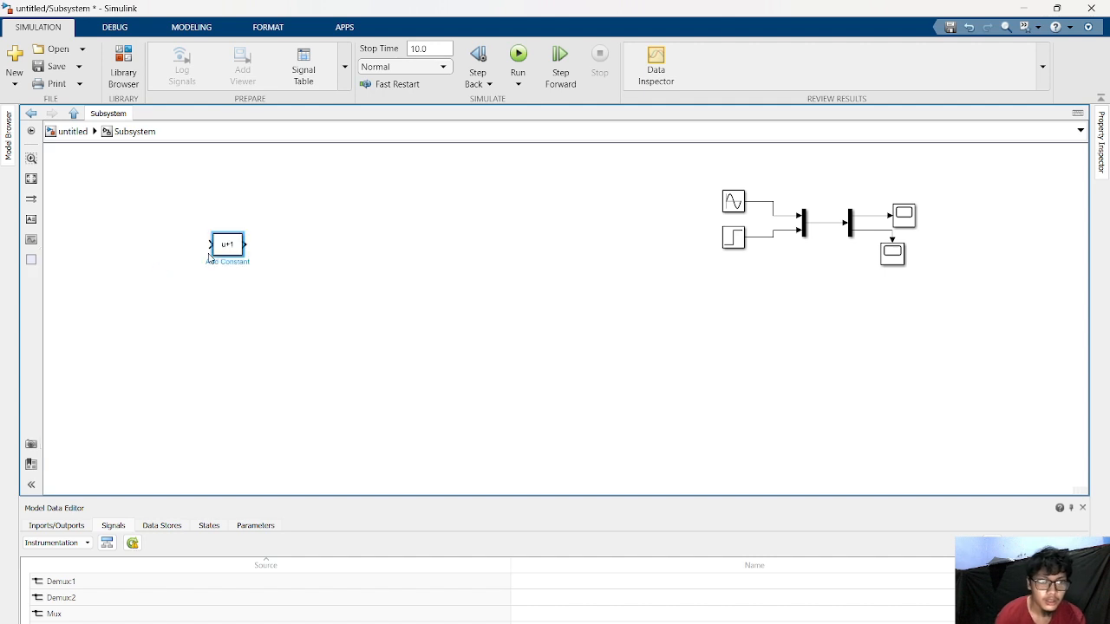
drag(246, 245, 284, 246)
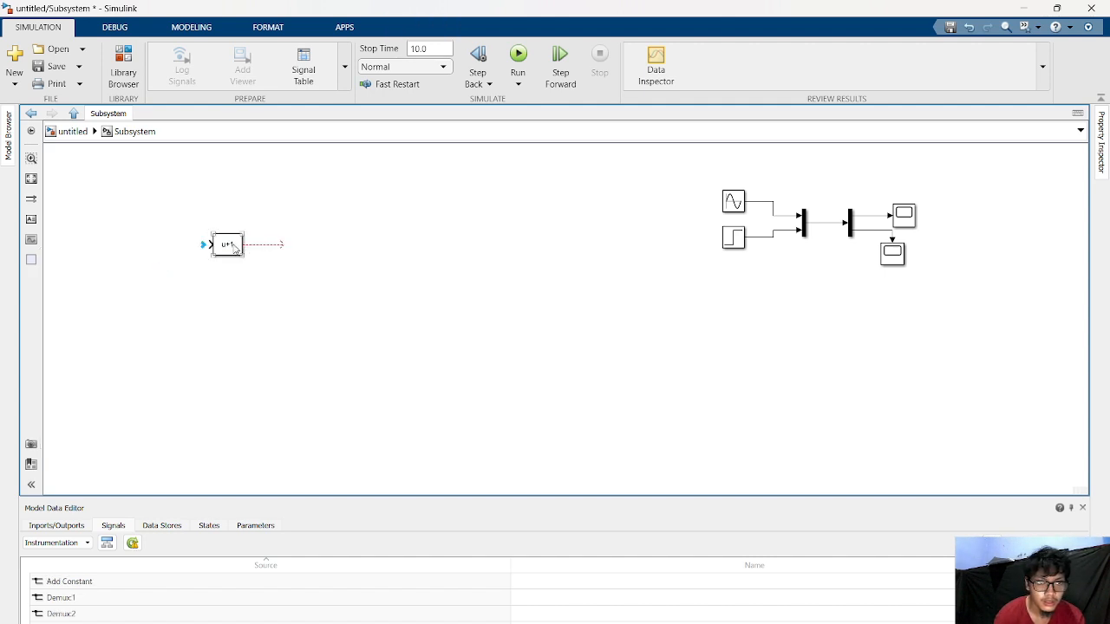
double_click(229, 245)
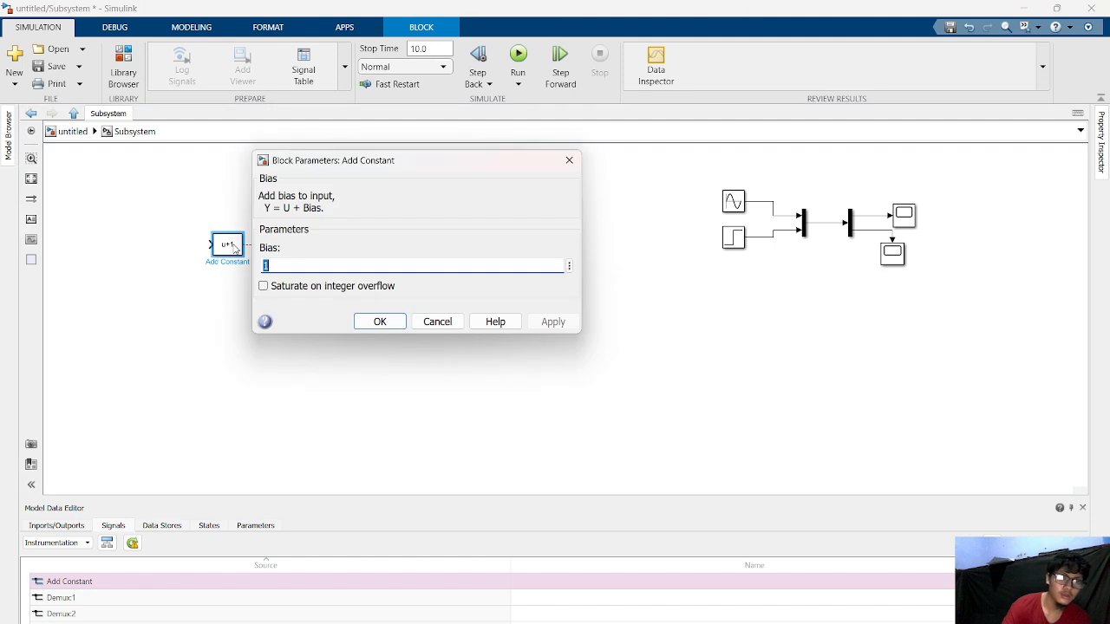
click(384, 325)
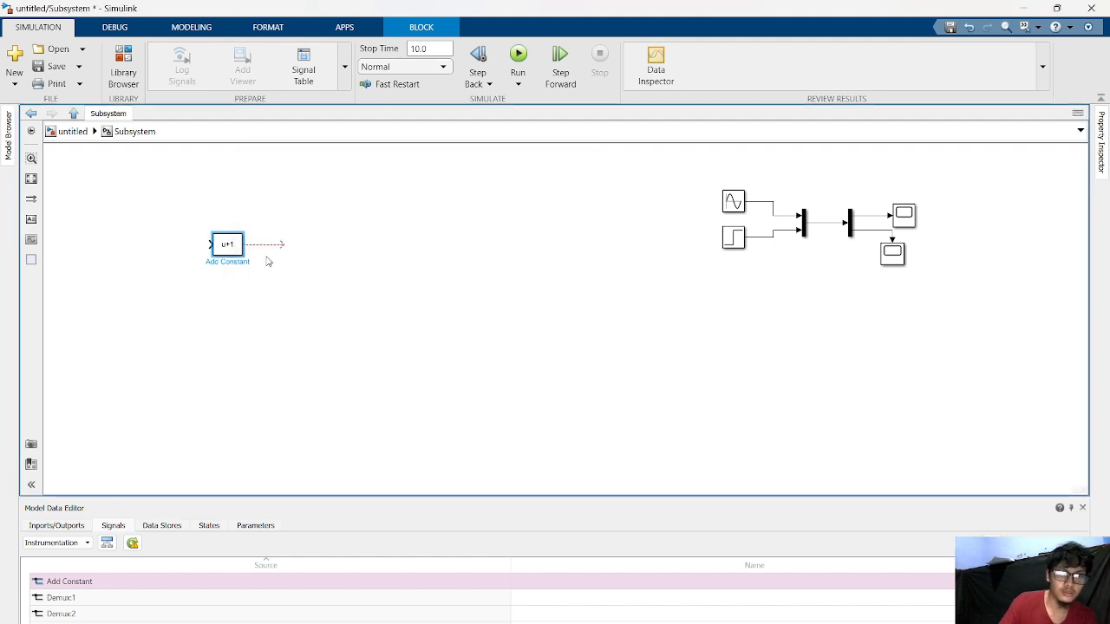
drag(176, 195, 304, 287)
key(Delete)
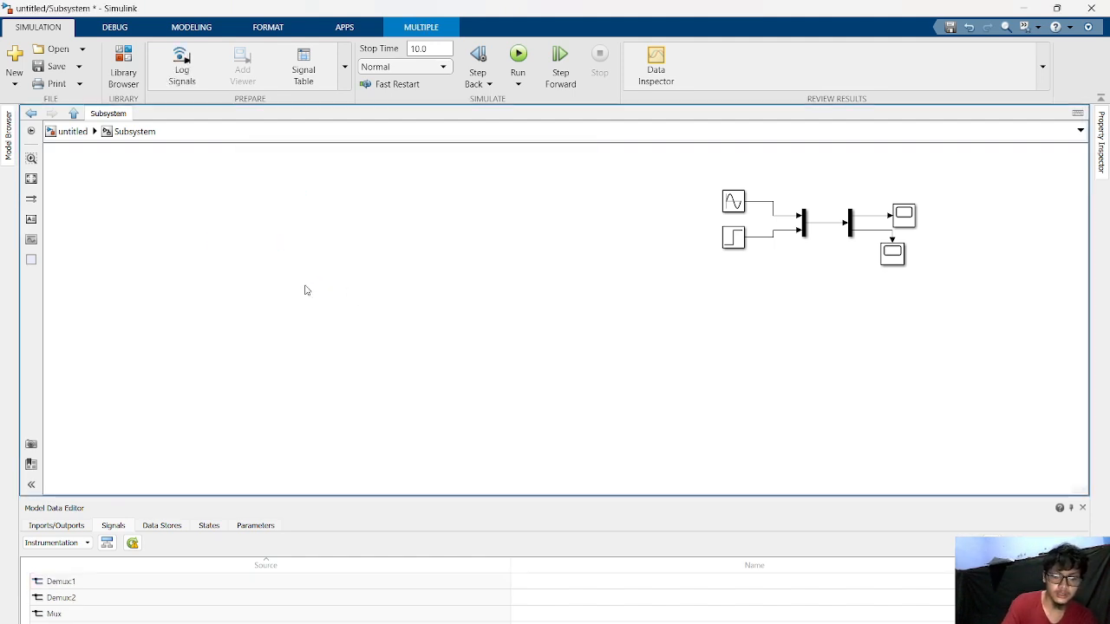
Add a Constant block in the empty area and connect its output to a Relational Operator's first input.
double_click(294, 288)
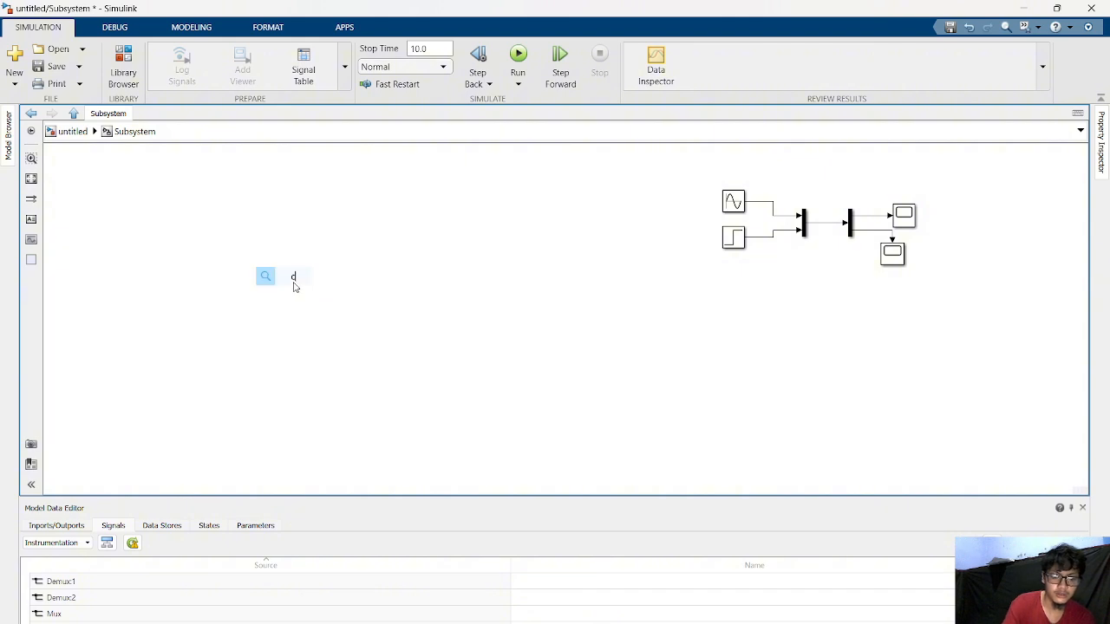
text(constant)
click(237, 294)
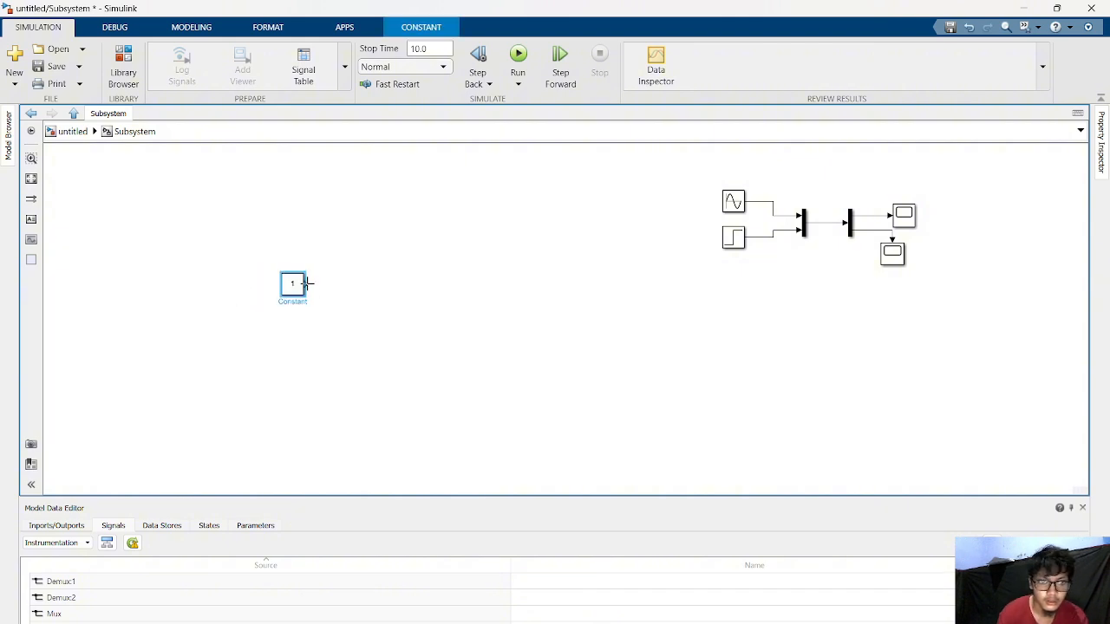
drag(305, 285, 362, 291)
text(relation)
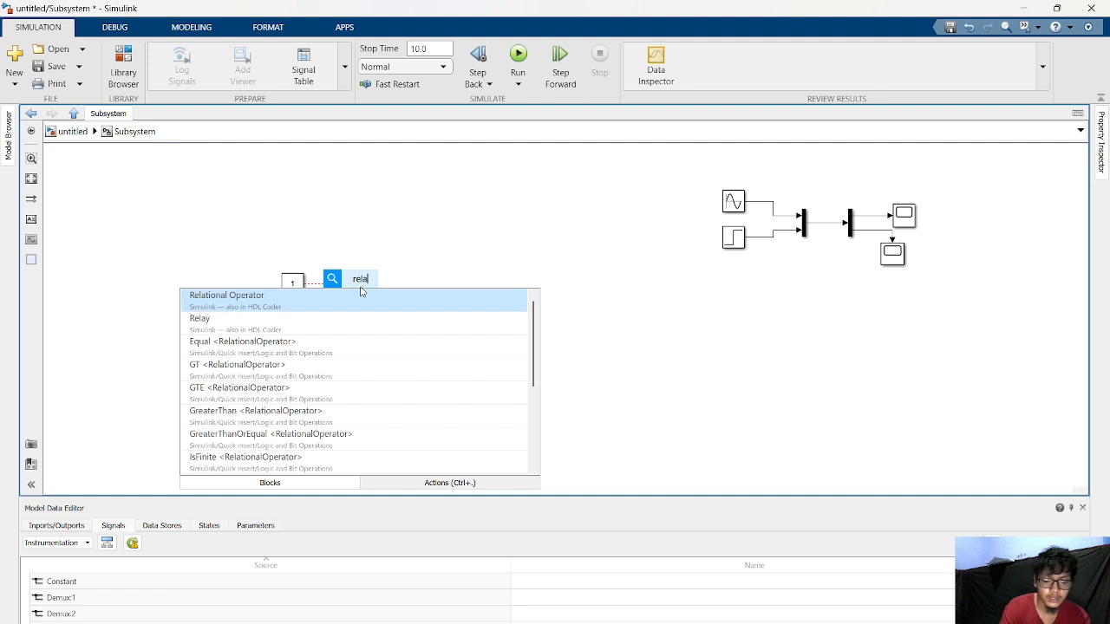
click(353, 298)
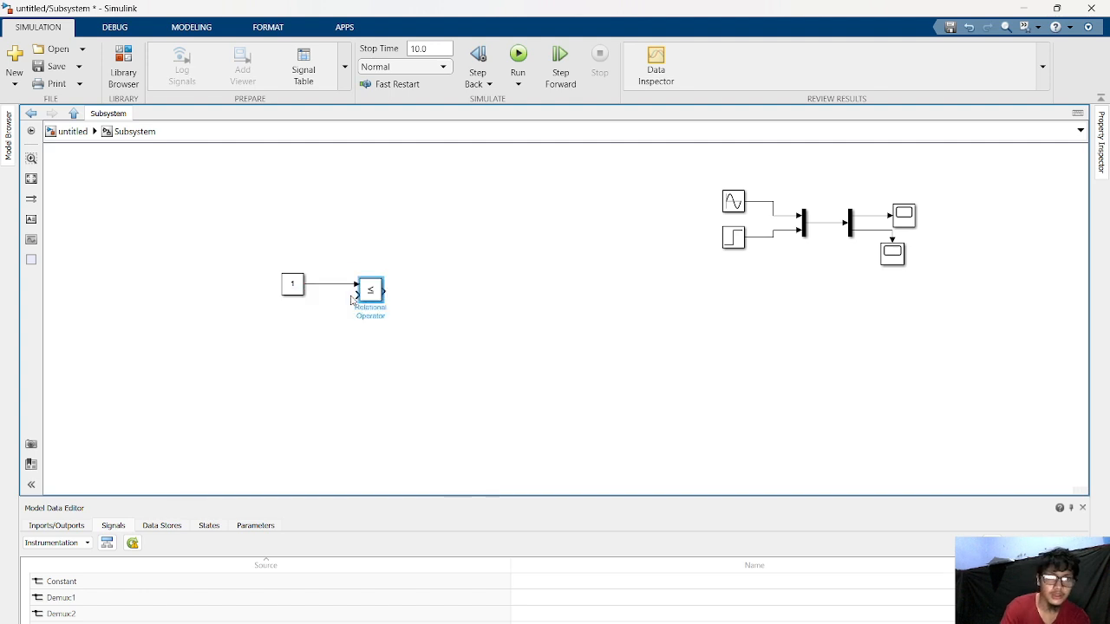
Add a Scope connected to the Relational Operator's output.
drag(385, 291, 422, 291)
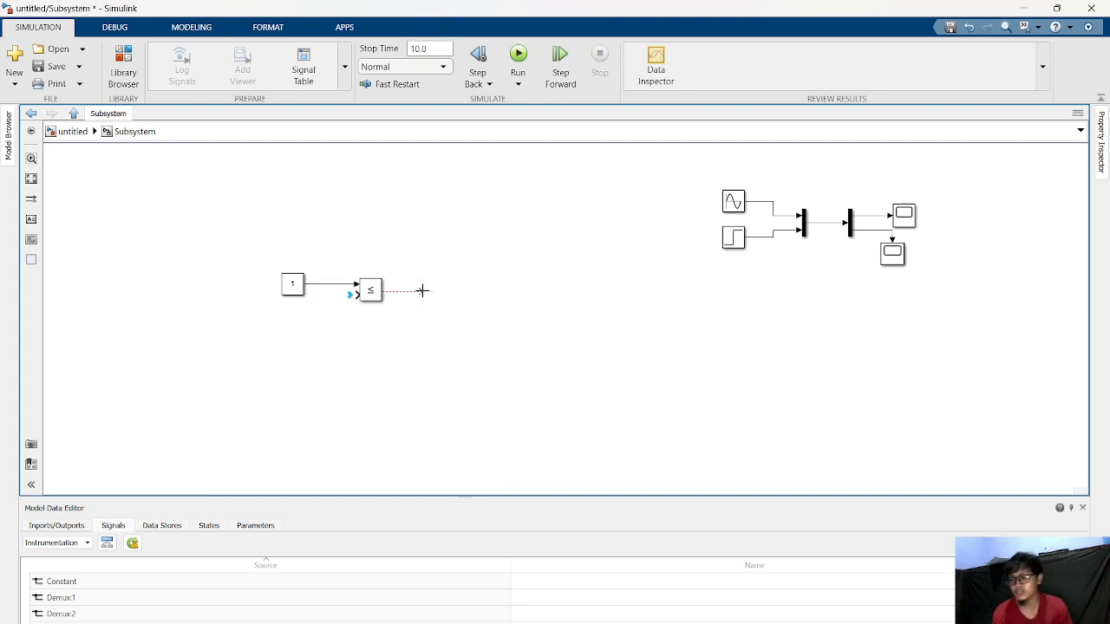
double_click(423, 291)
text(scope)
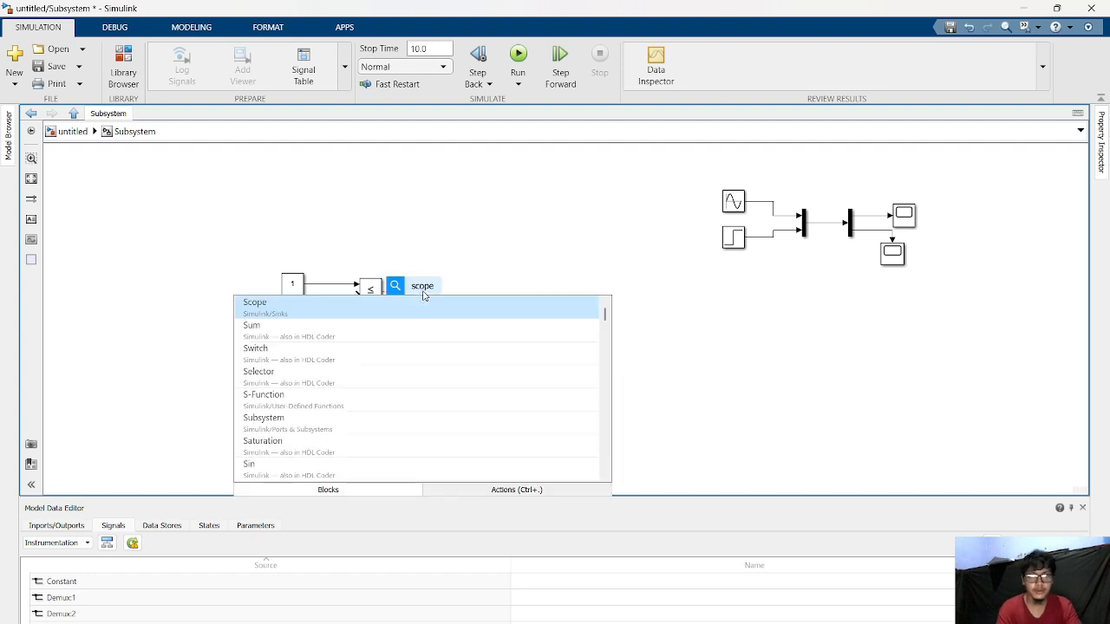
click(388, 308)
click(434, 302)
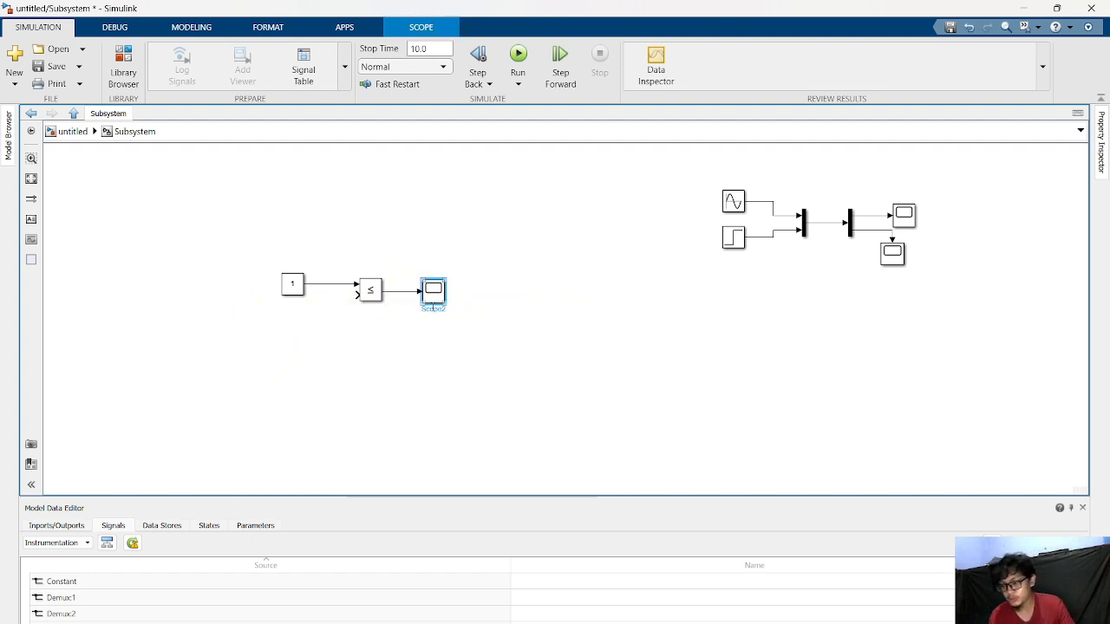
Check the Relational Operator's parameters, and run the simulation with its Scope open to view the output.
click(369, 291)
double_click(370, 289)
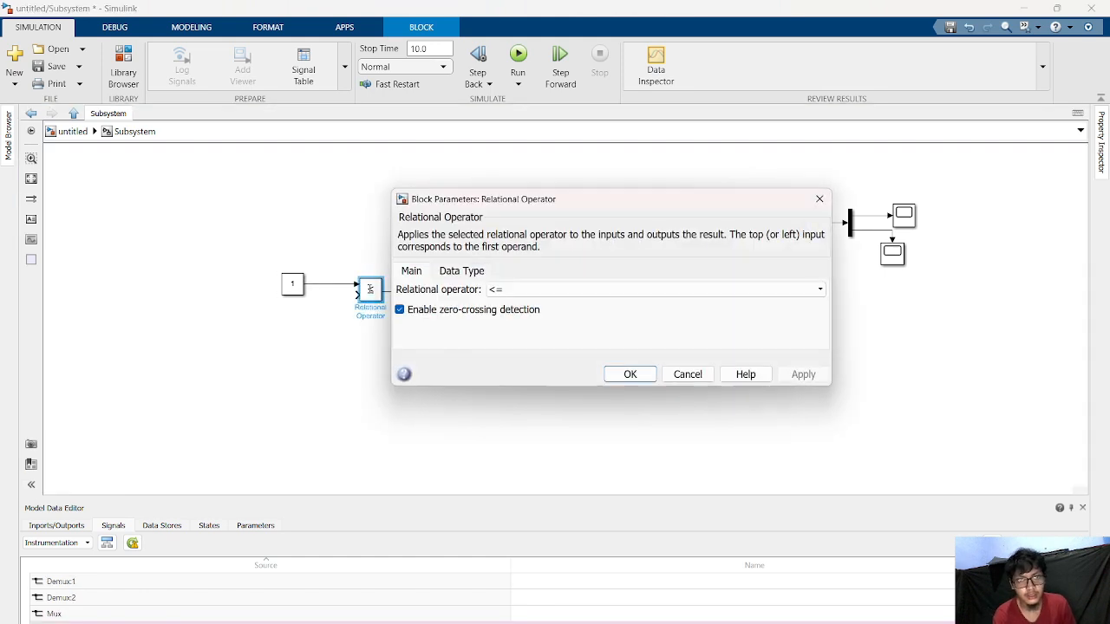
click(629, 374)
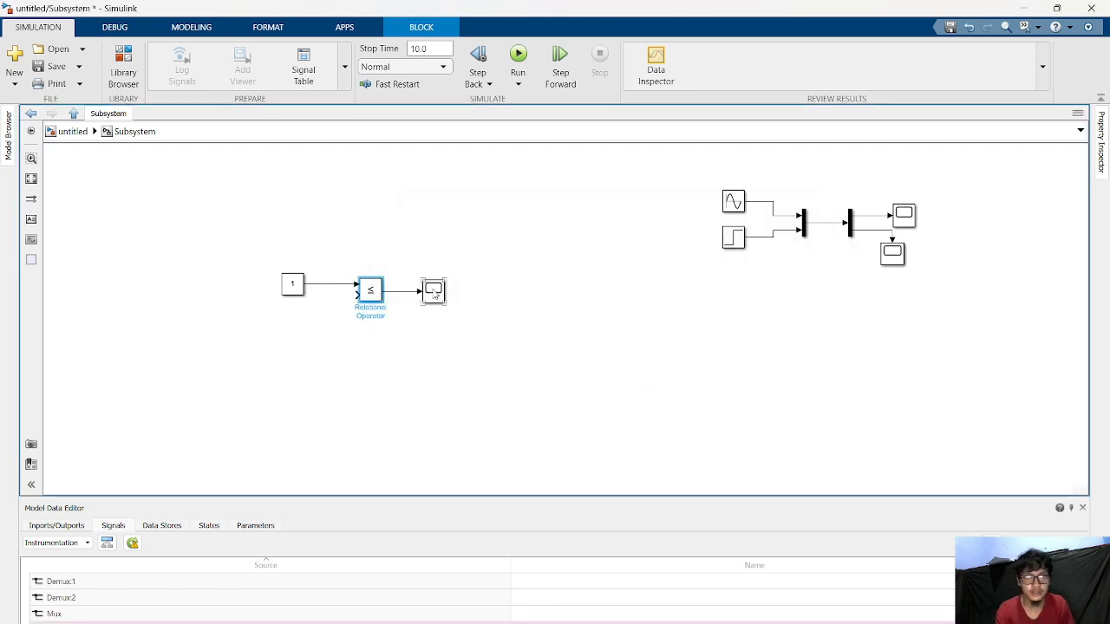
click(433, 292)
double_click(433, 292)
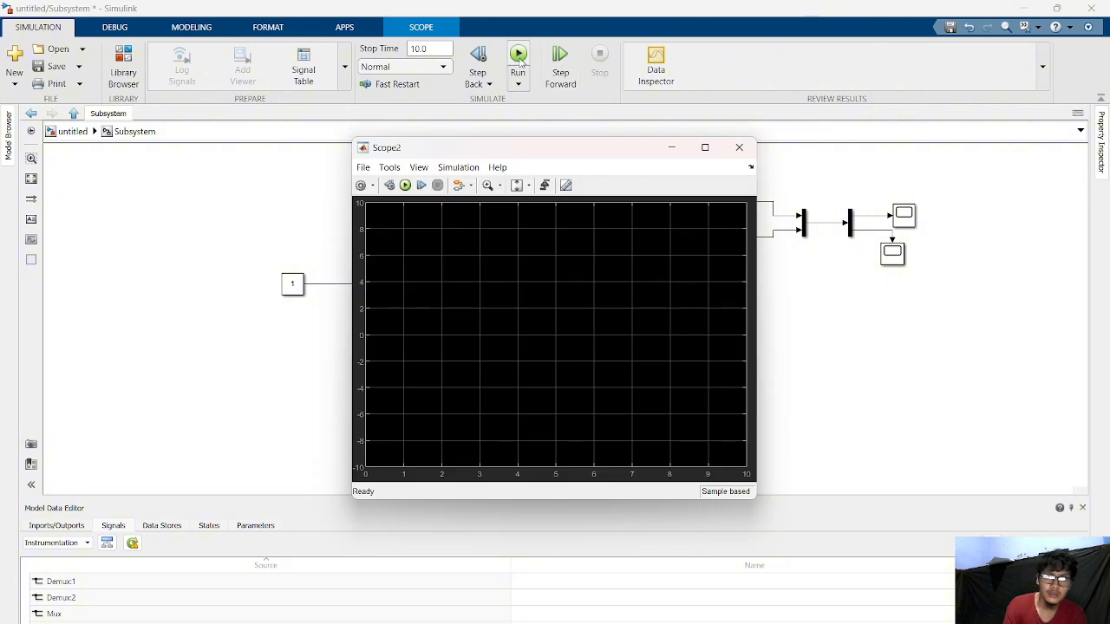
click(405, 185)
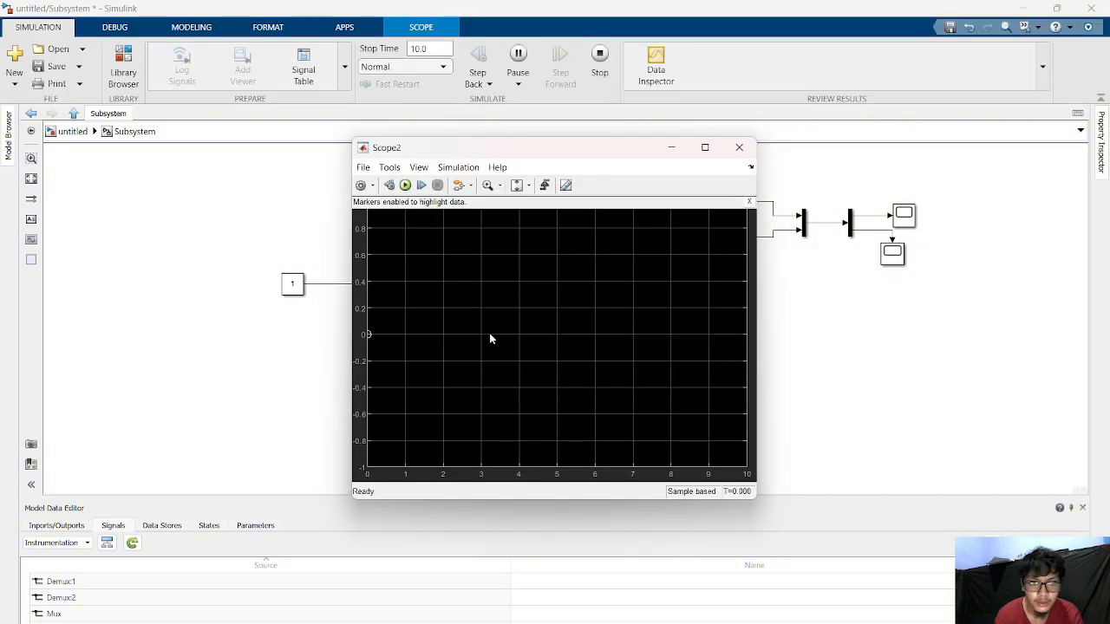
click(671, 148)
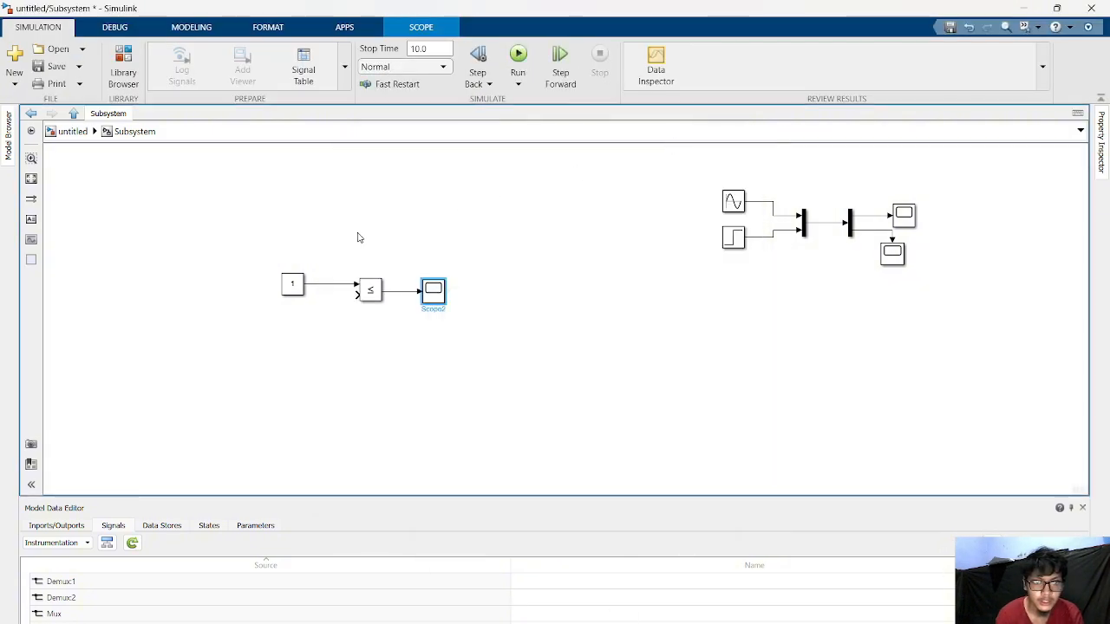
Examine the Relational Operator's main settings, data type settings and available operators without changing them.
click(370, 290)
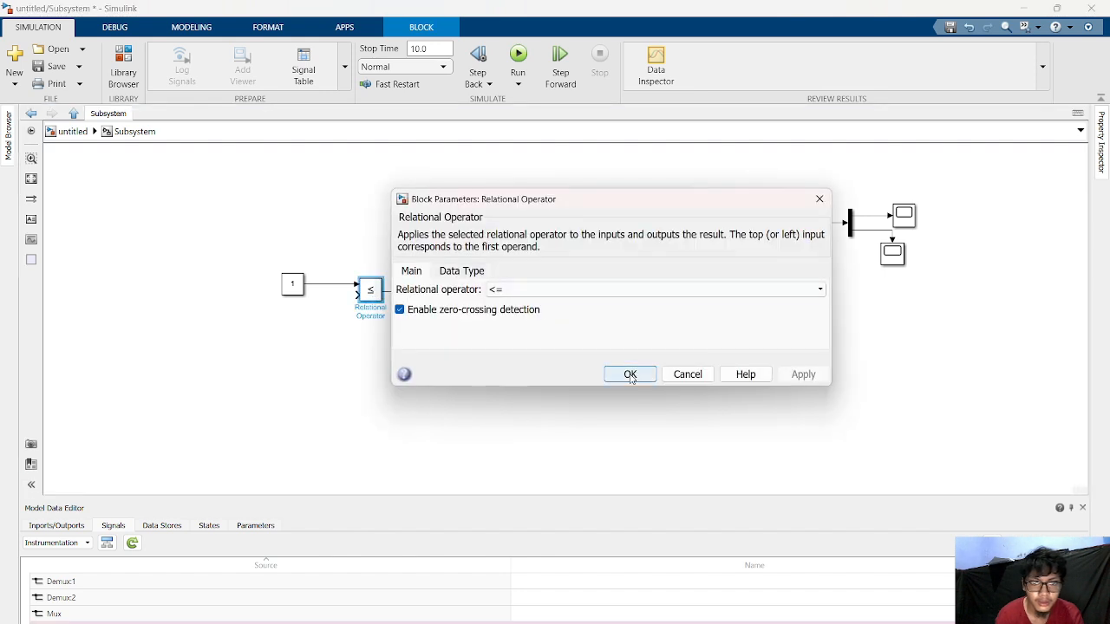
click(463, 272)
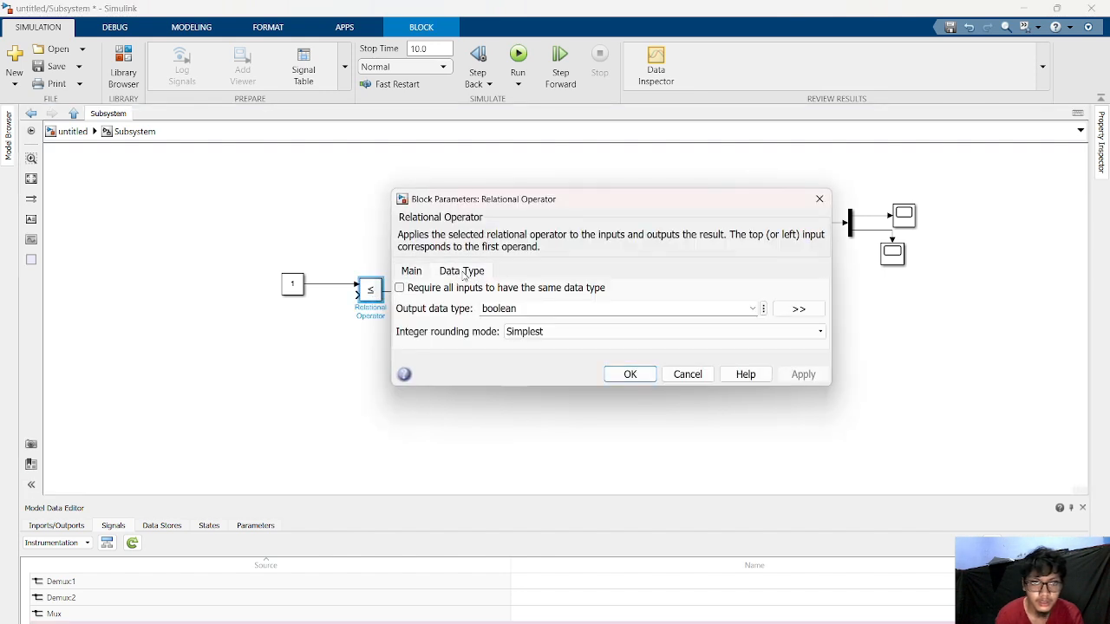
click(413, 271)
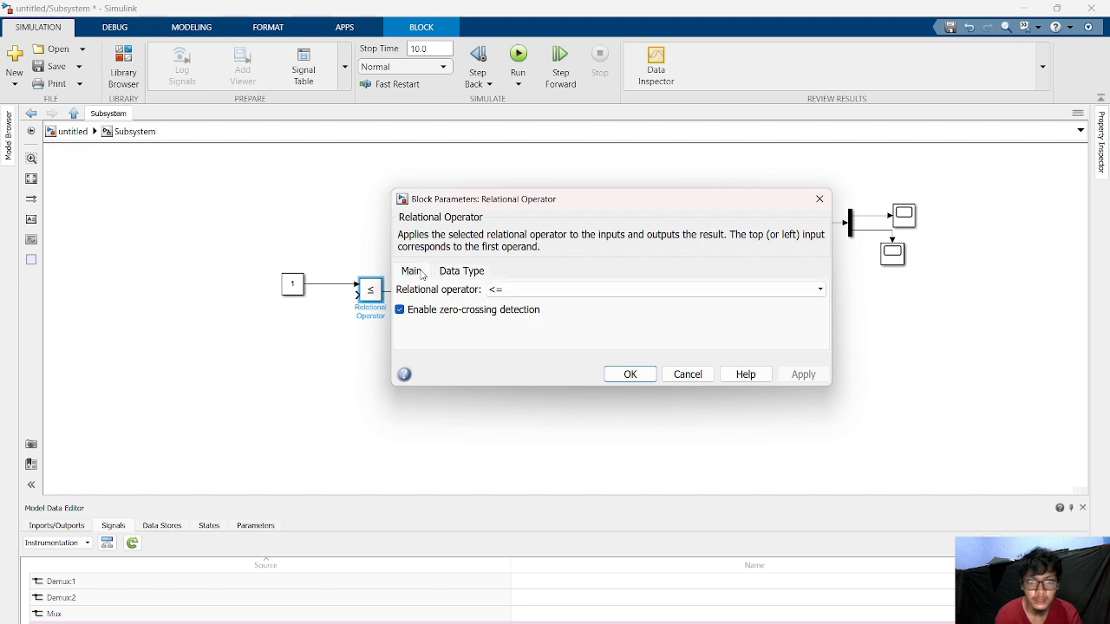
click(819, 288)
key(Escape)
key(Escape)
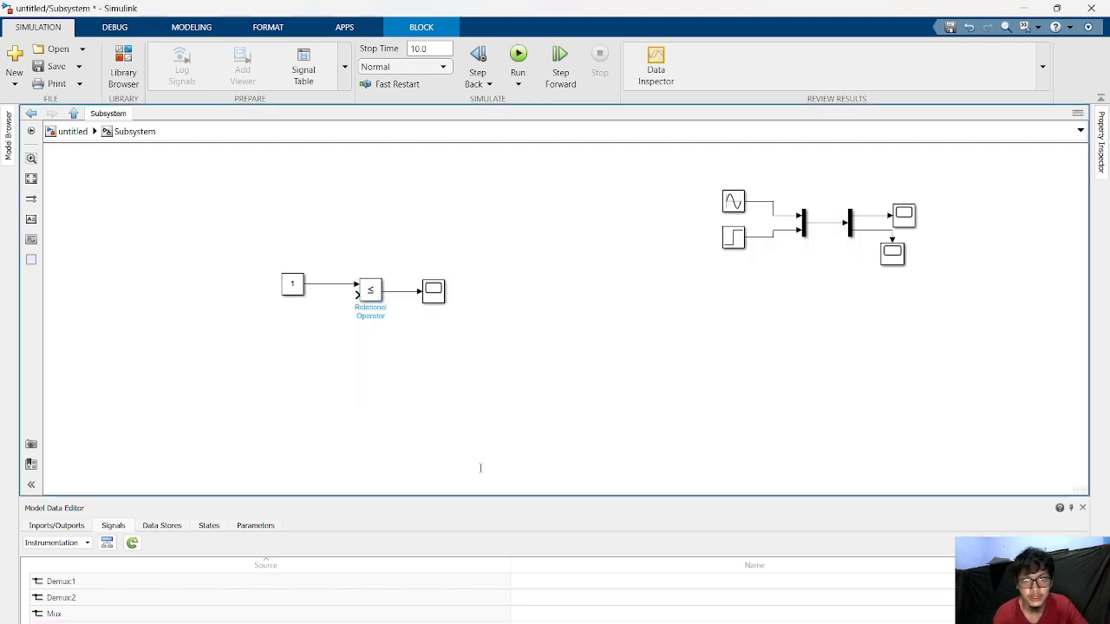
Set the Constant block's value to 5.
click(294, 284)
double_click(295, 284)
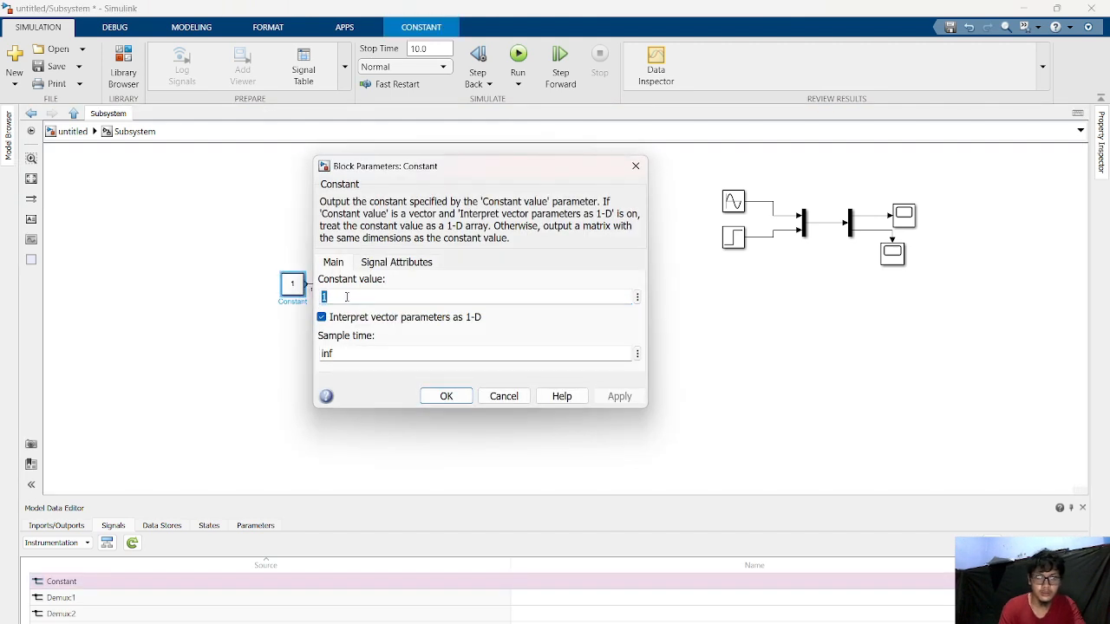
text(5)
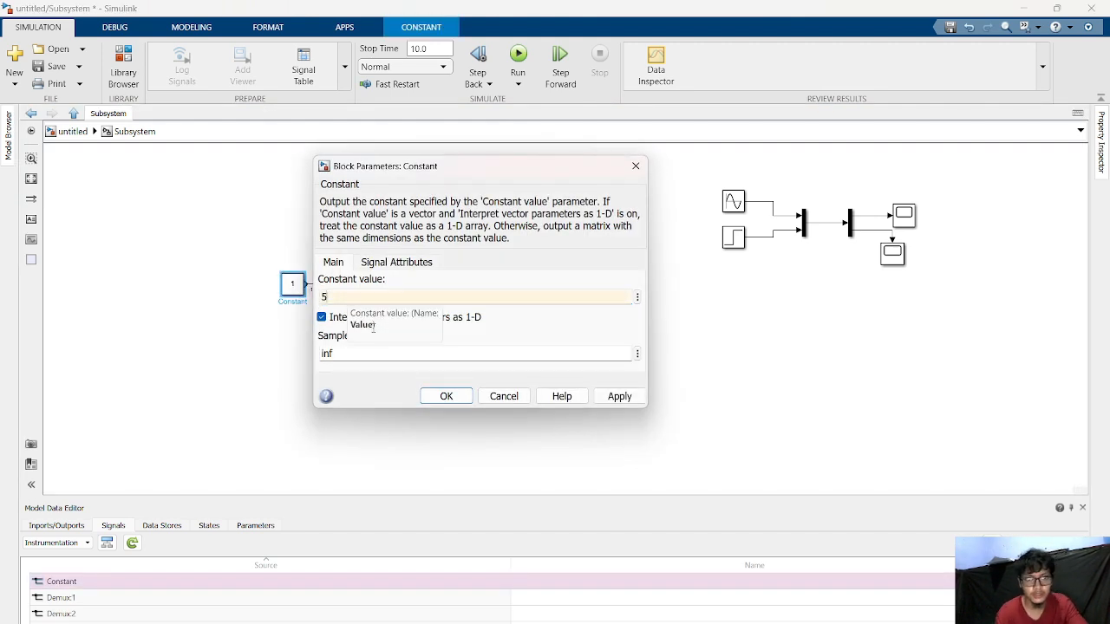
click(444, 396)
Rerun the simulation with the Relational Operator's Scope open, and delete the Constant–Relational Operator–Scope chain.
click(434, 292)
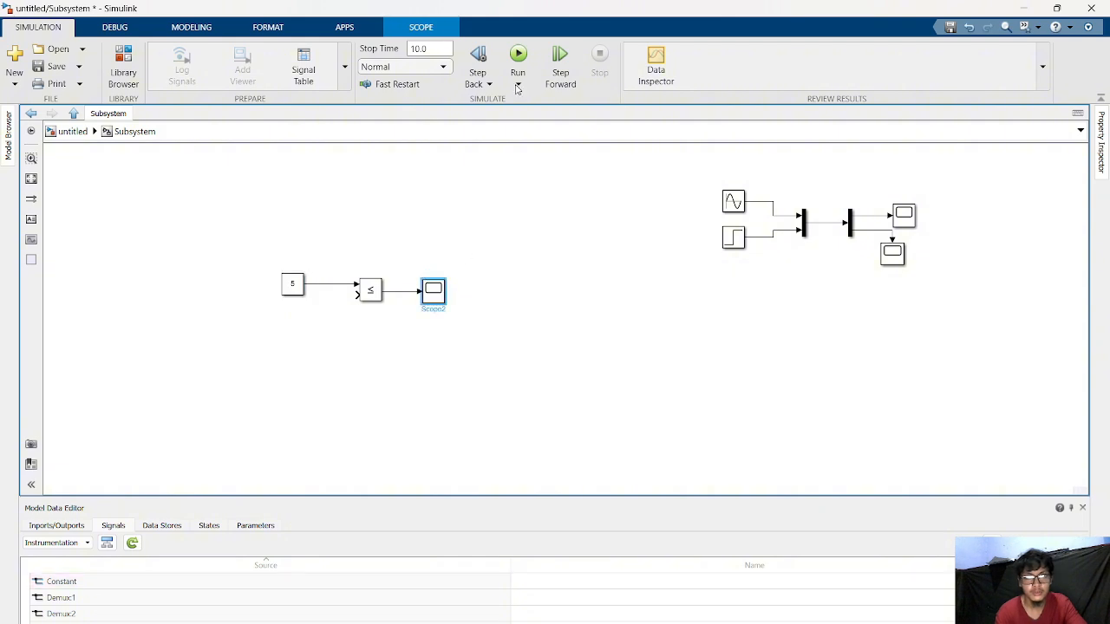
double_click(434, 292)
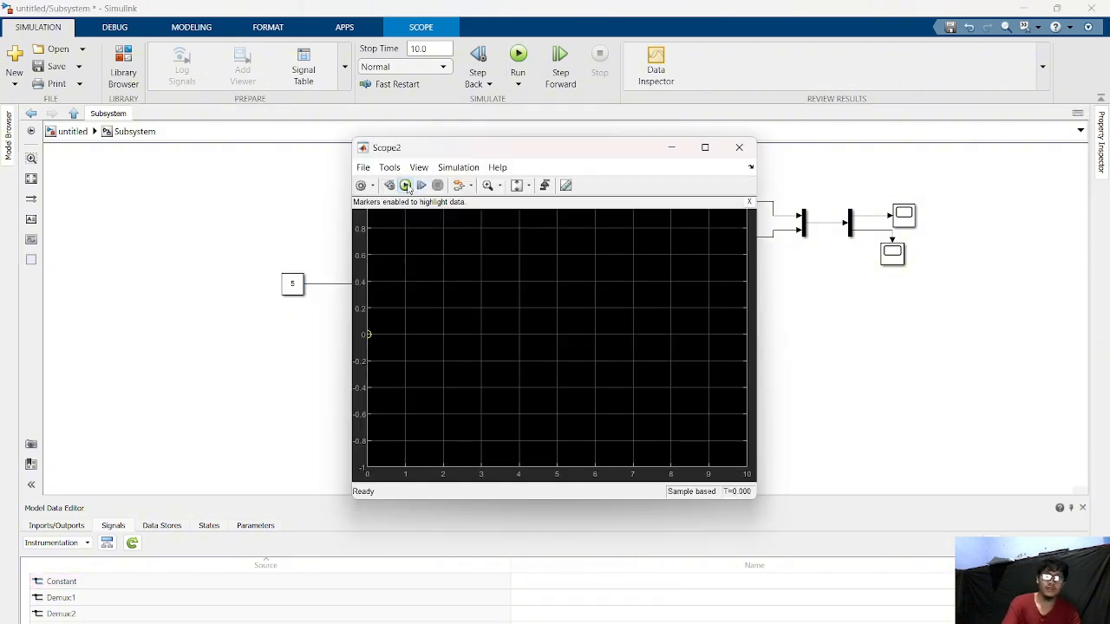
click(405, 186)
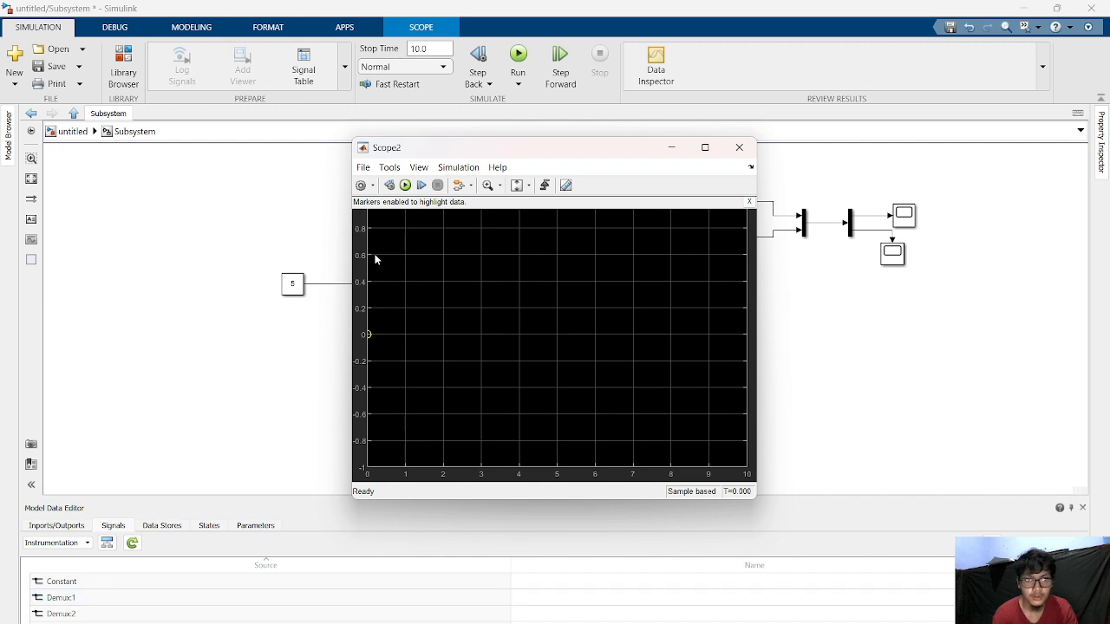
click(739, 147)
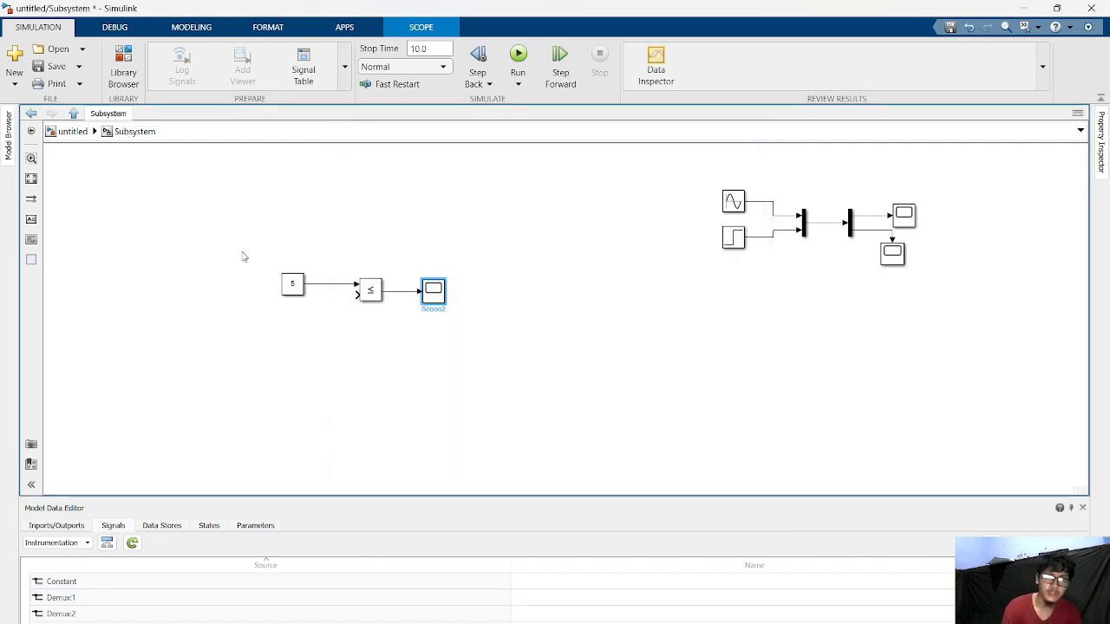
drag(242, 252, 491, 328)
key(Delete)
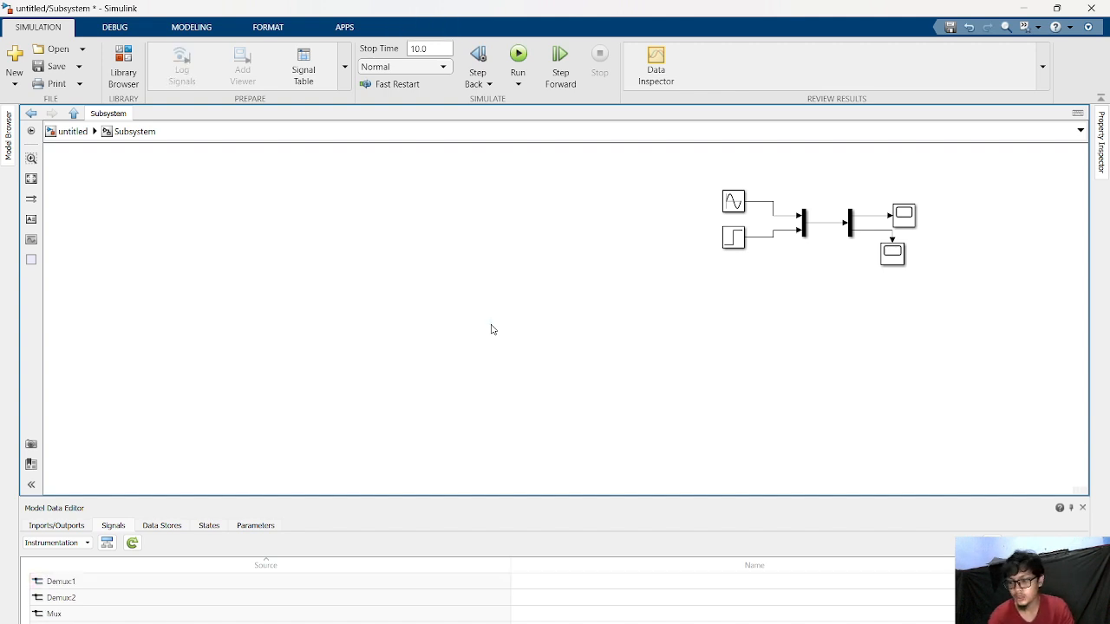
Add an Input block in the empty area and connect a Gain, an Integrator and an Output block in series after it.
double_click(224, 216)
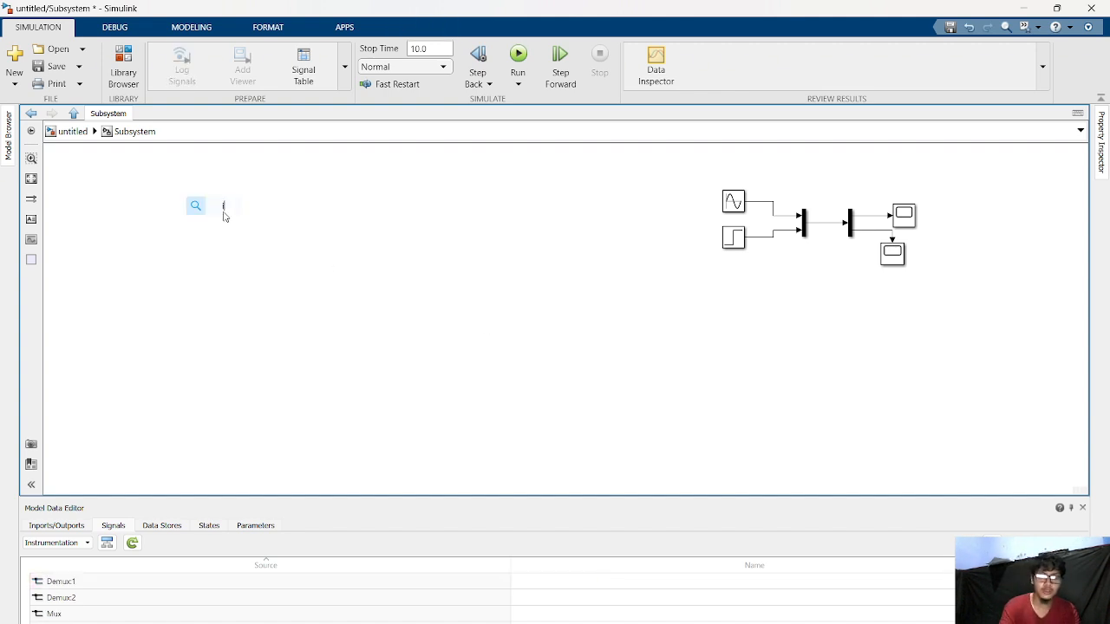
text(input)
click(218, 231)
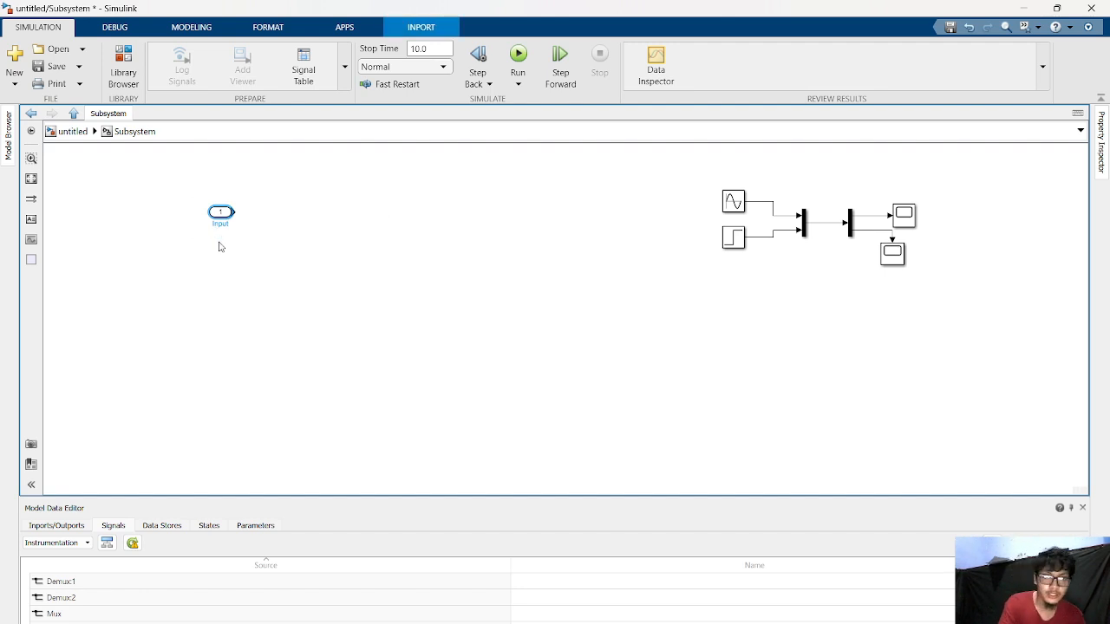
drag(235, 212, 347, 217)
click(263, 242)
text(integrator)
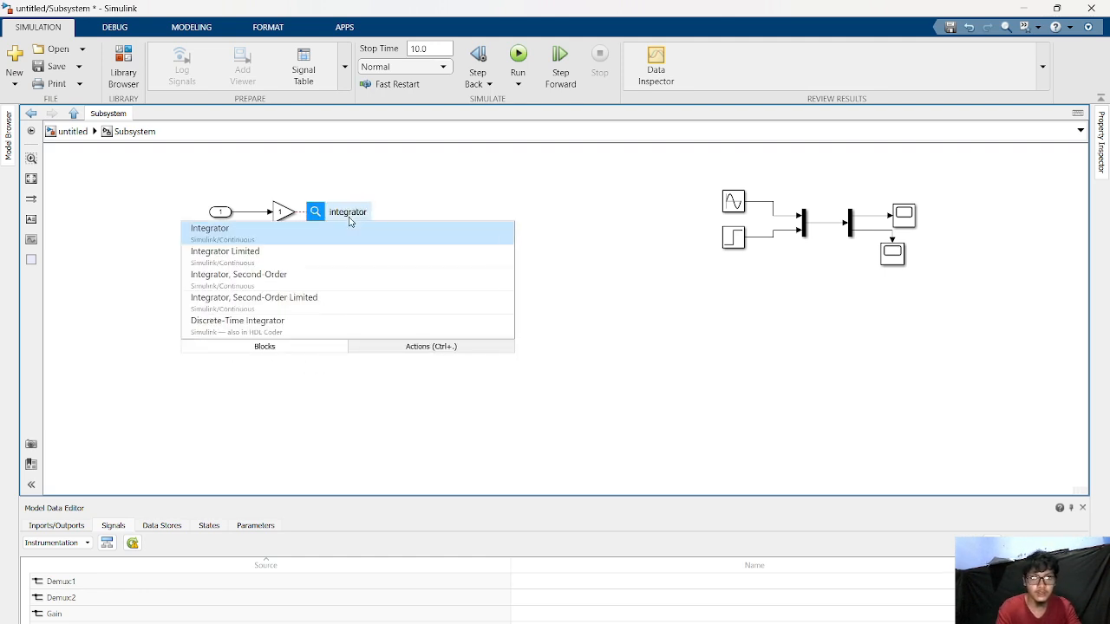
click(359, 238)
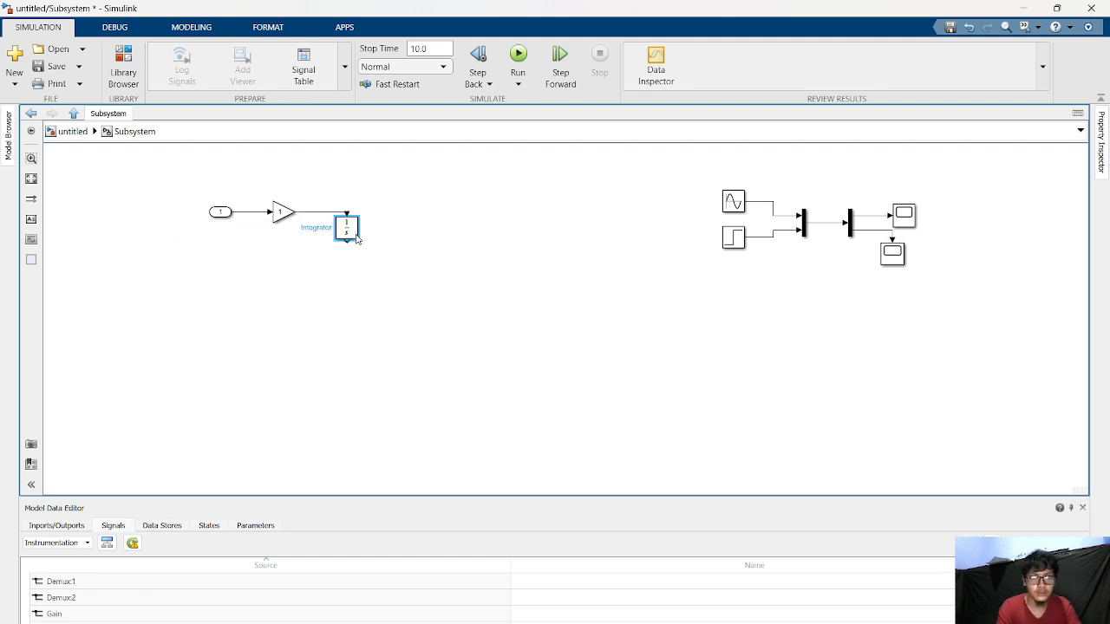
drag(348, 243, 349, 279)
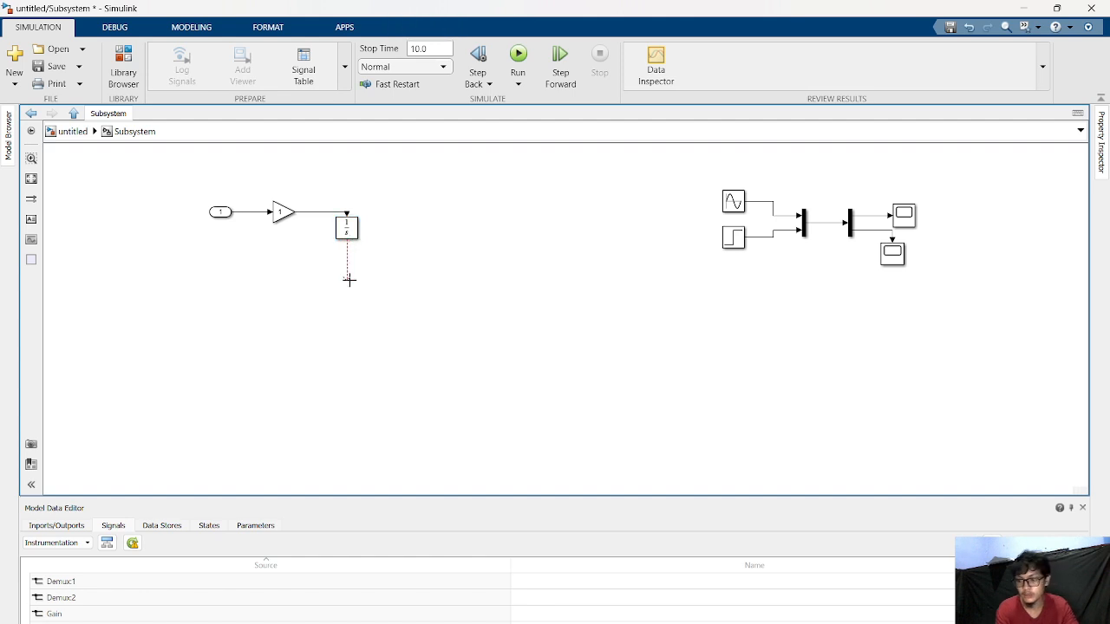
text(out)
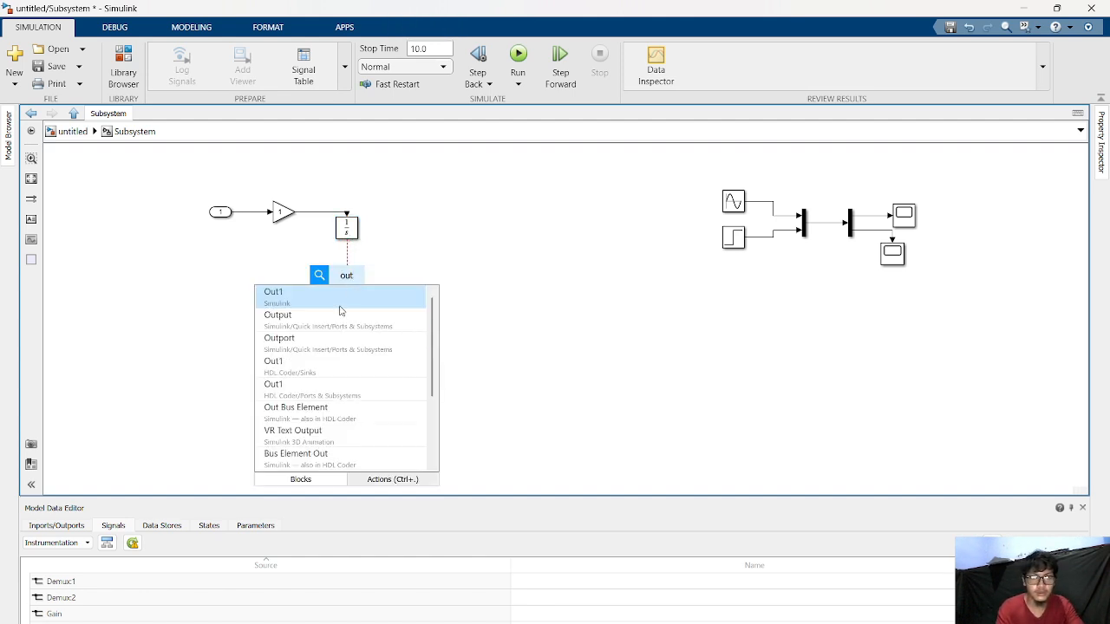
click(341, 308)
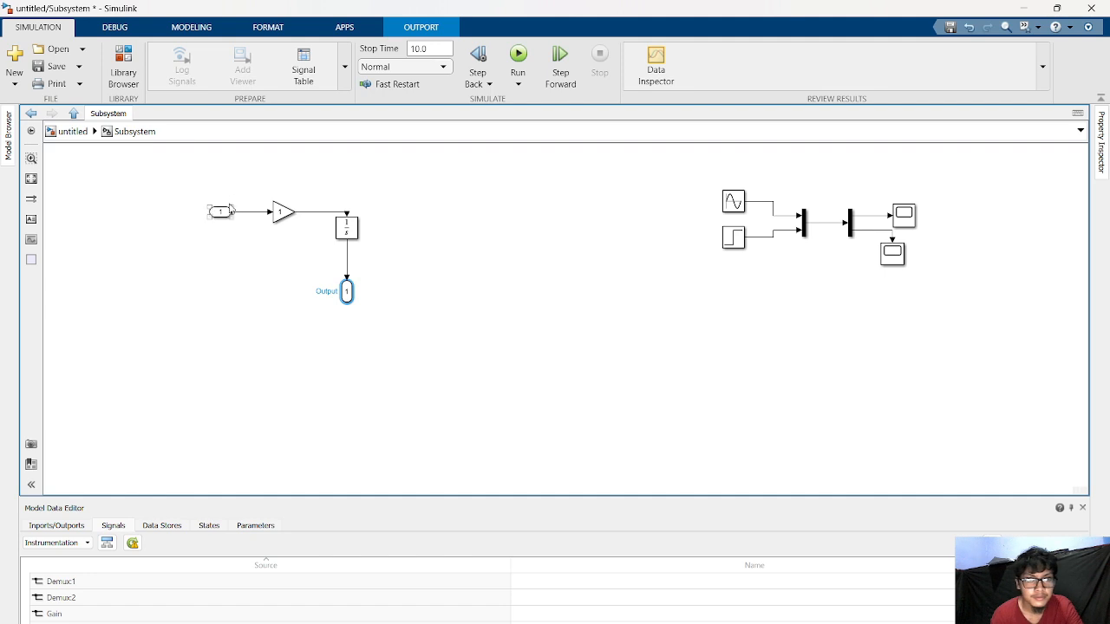
Set the Input block's port number to 6.
click(222, 213)
double_click(222, 213)
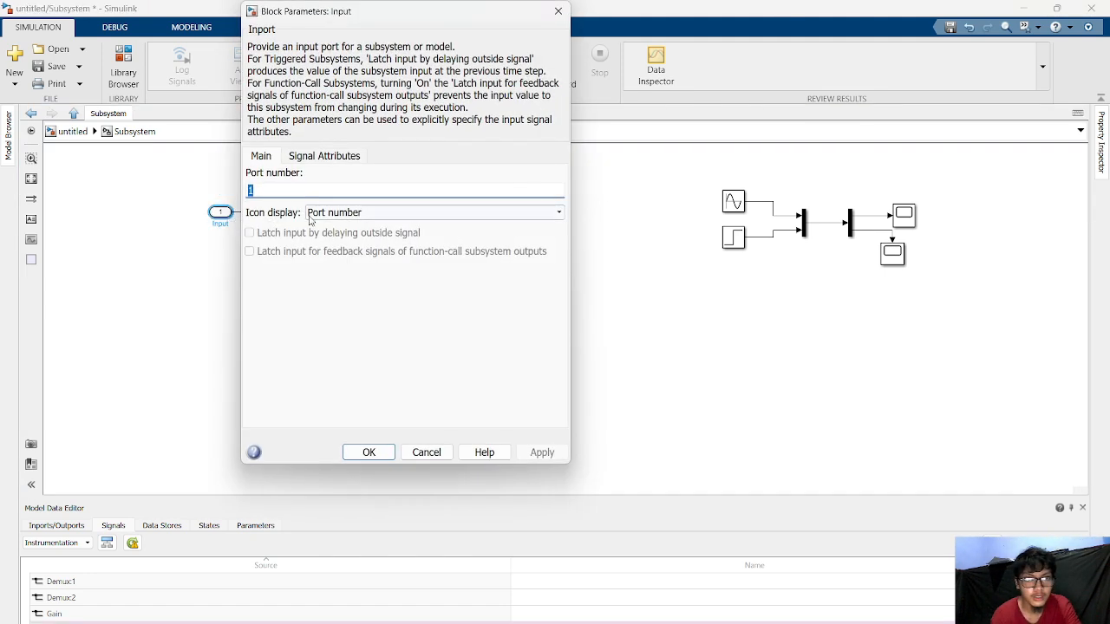
click(285, 192)
key(BackSpace)
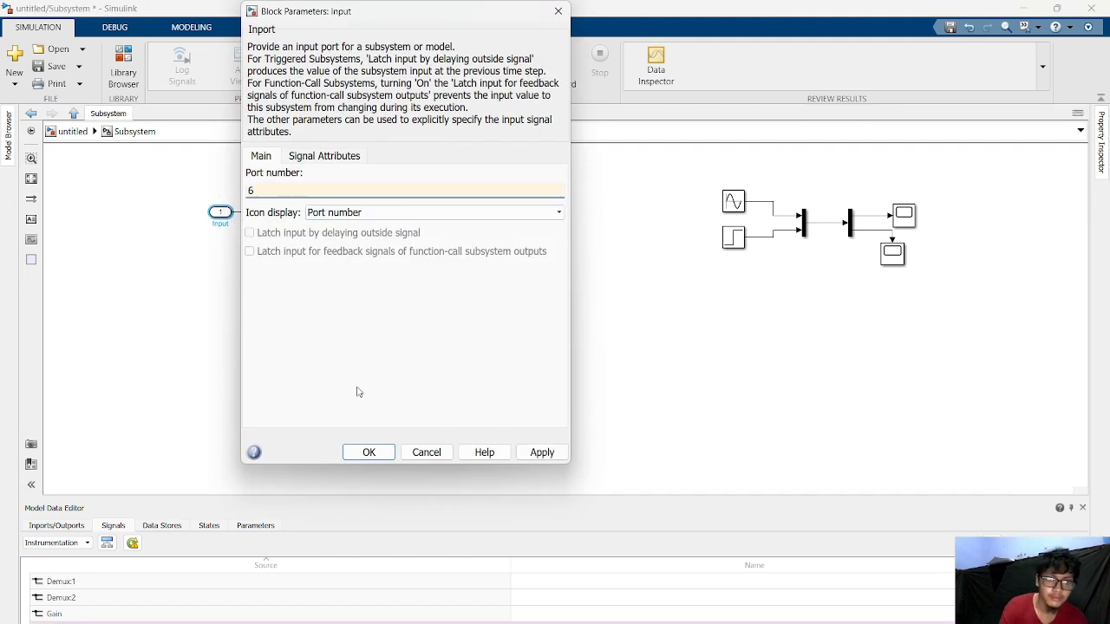
click(368, 453)
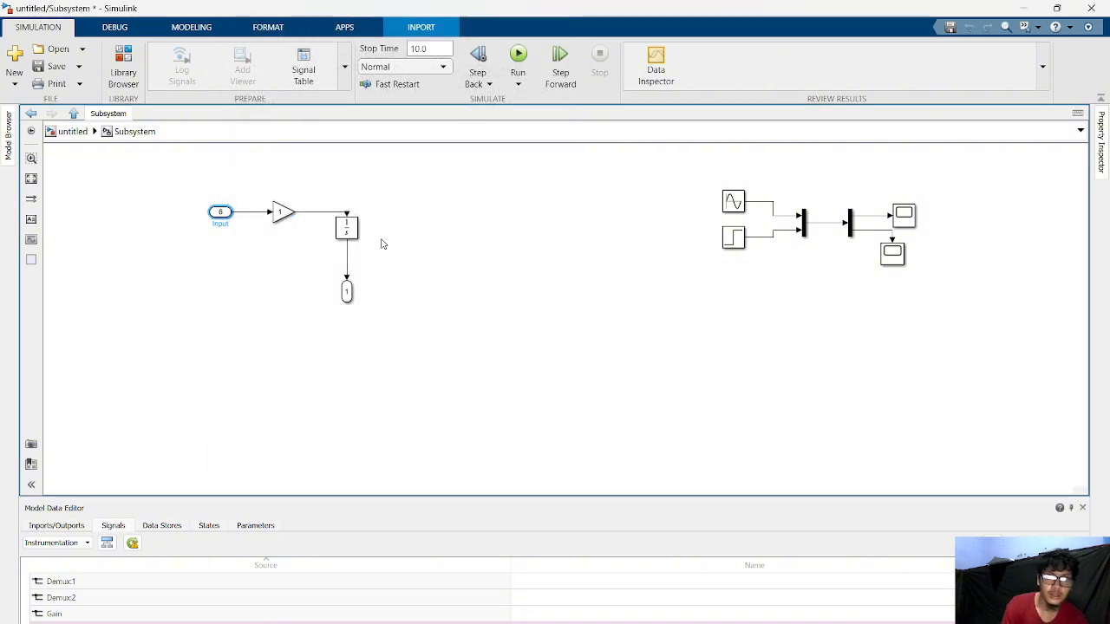
Select the Output block at the end of the Integrator chain and run the simulation.
click(340, 299)
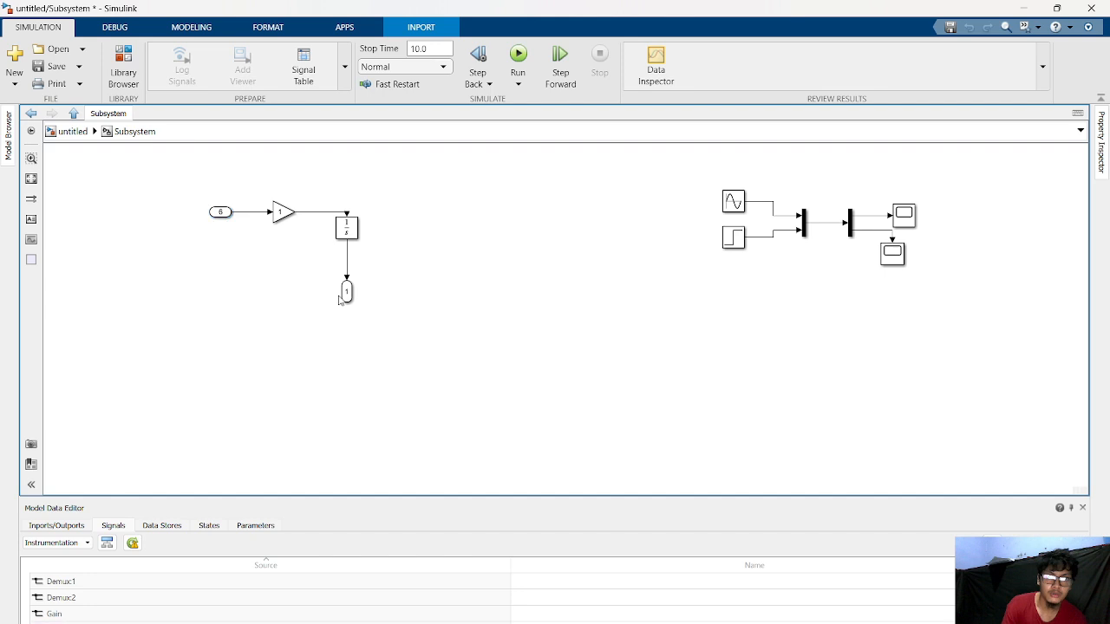
click(346, 294)
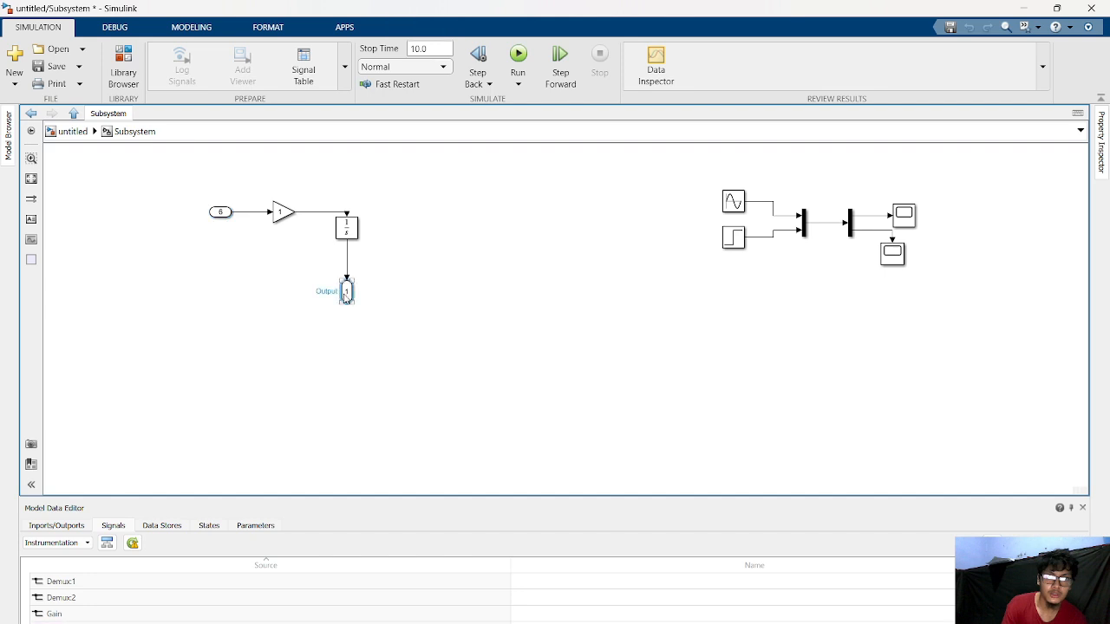
click(523, 70)
click(542, 109)
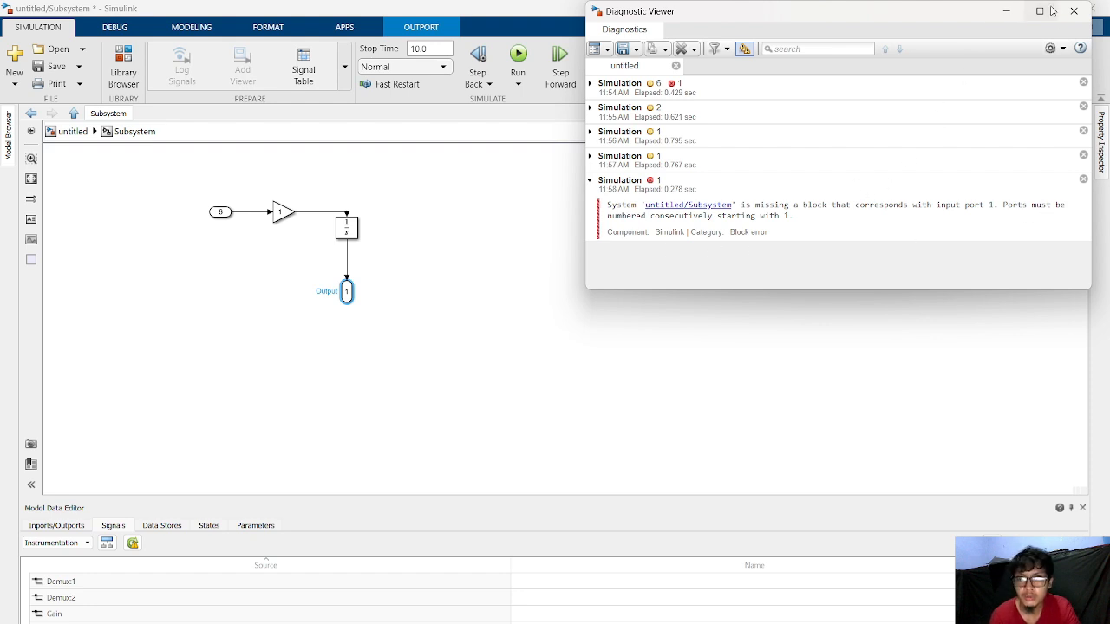
Check the Input block's port number and icon display options in its block parameters.
click(278, 217)
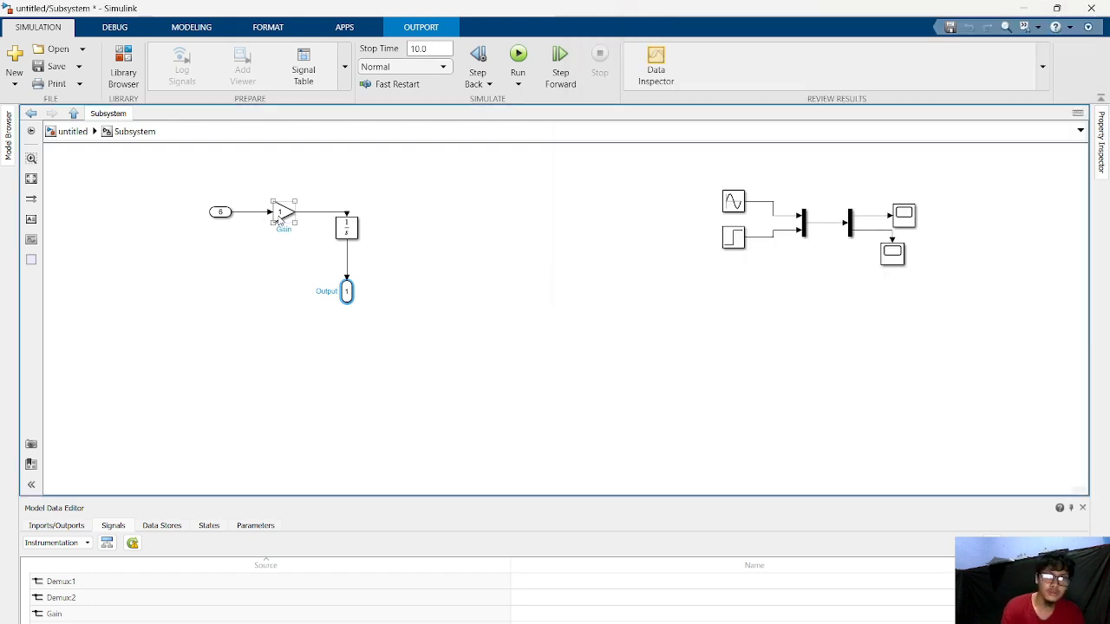
double_click(279, 213)
key(Escape)
click(220, 212)
double_click(222, 212)
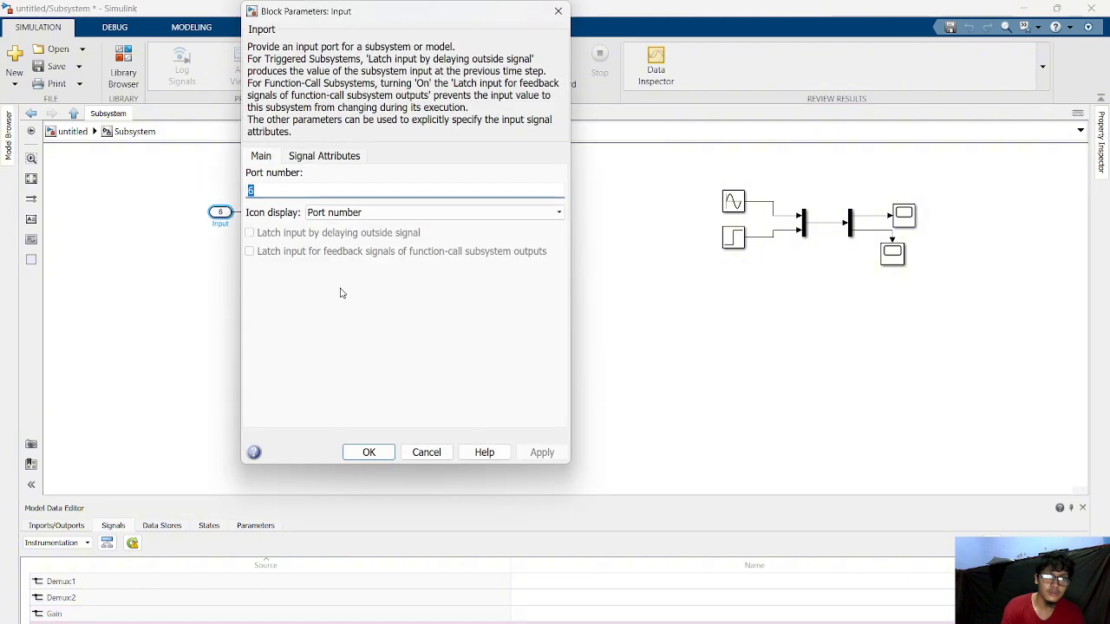
click(416, 216)
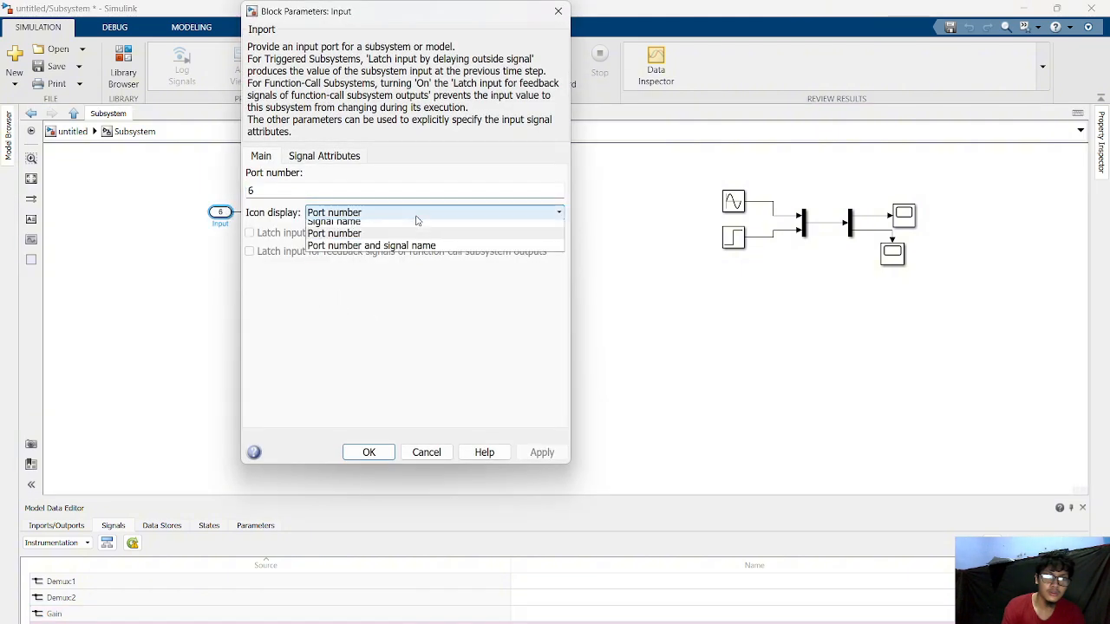
click(369, 452)
click(369, 453)
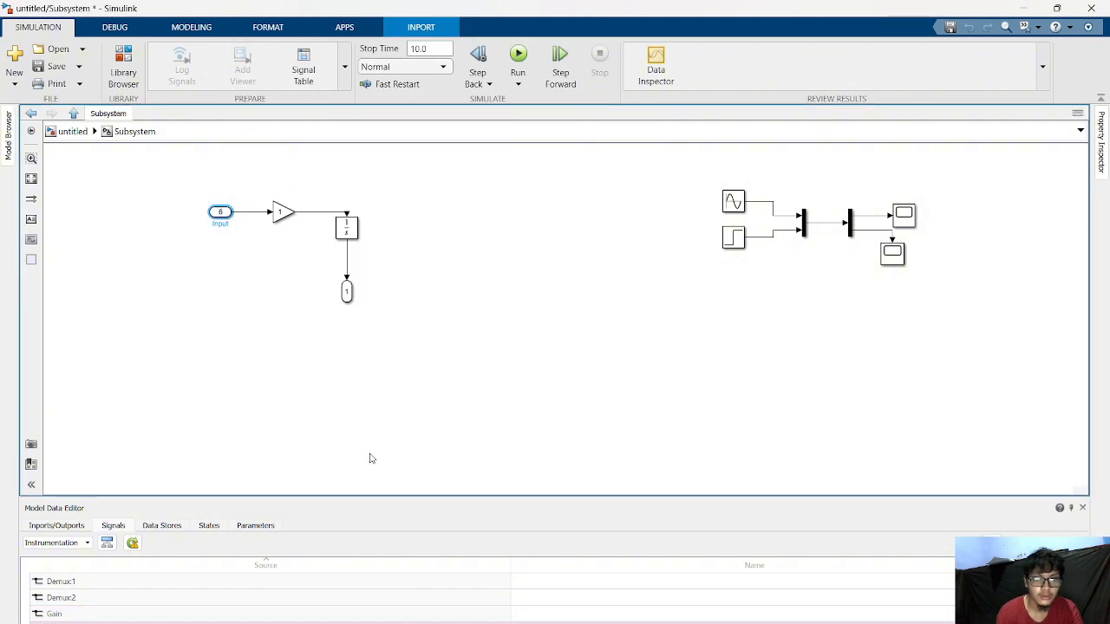
Set the Output block's port number to 6.
click(347, 293)
double_click(347, 293)
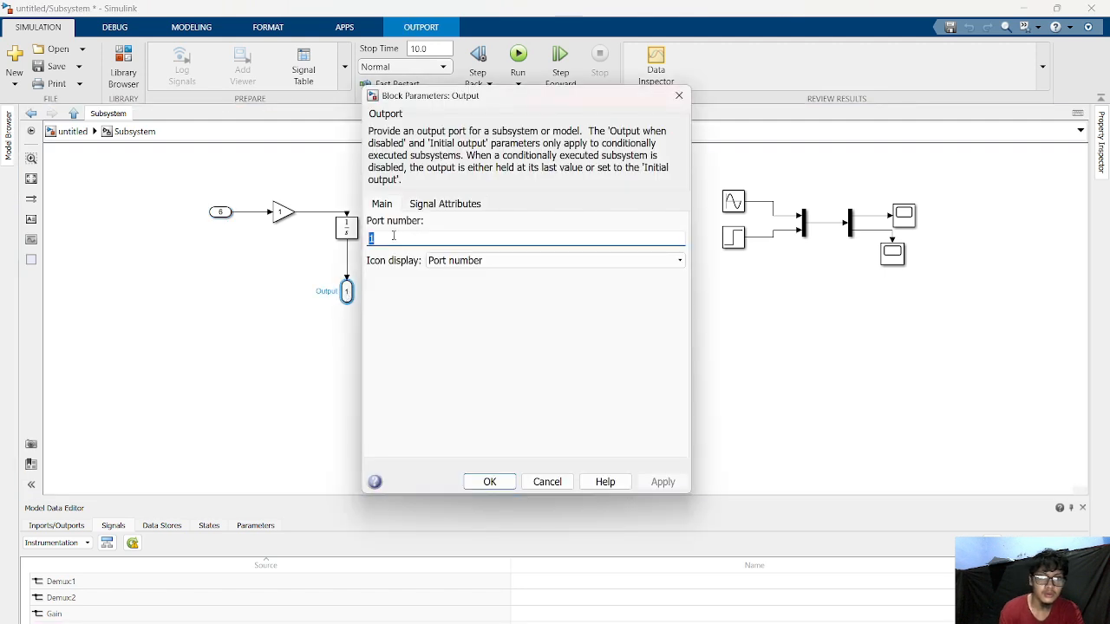
text(6)
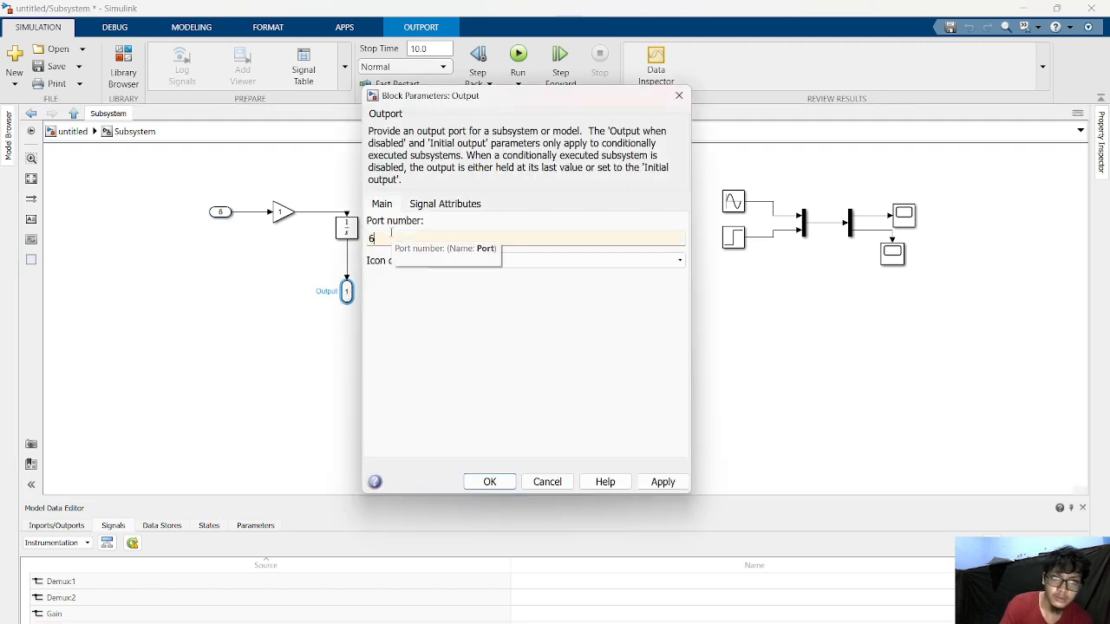
click(490, 482)
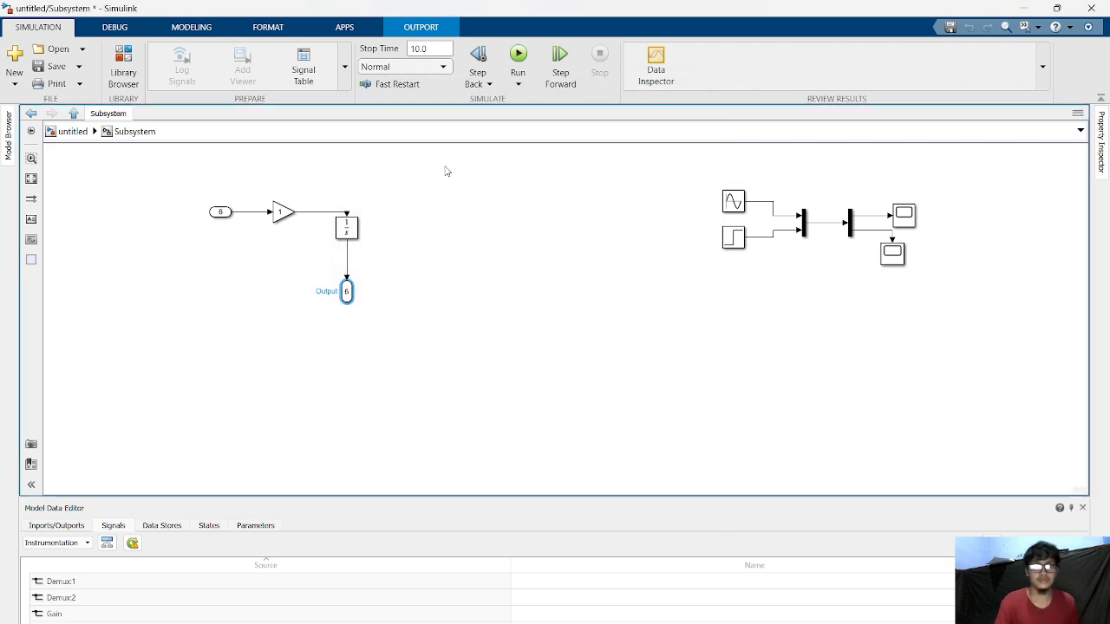
Rerun the simulation and delete the Input–Gain–Integrator–Output chain.
click(518, 56)
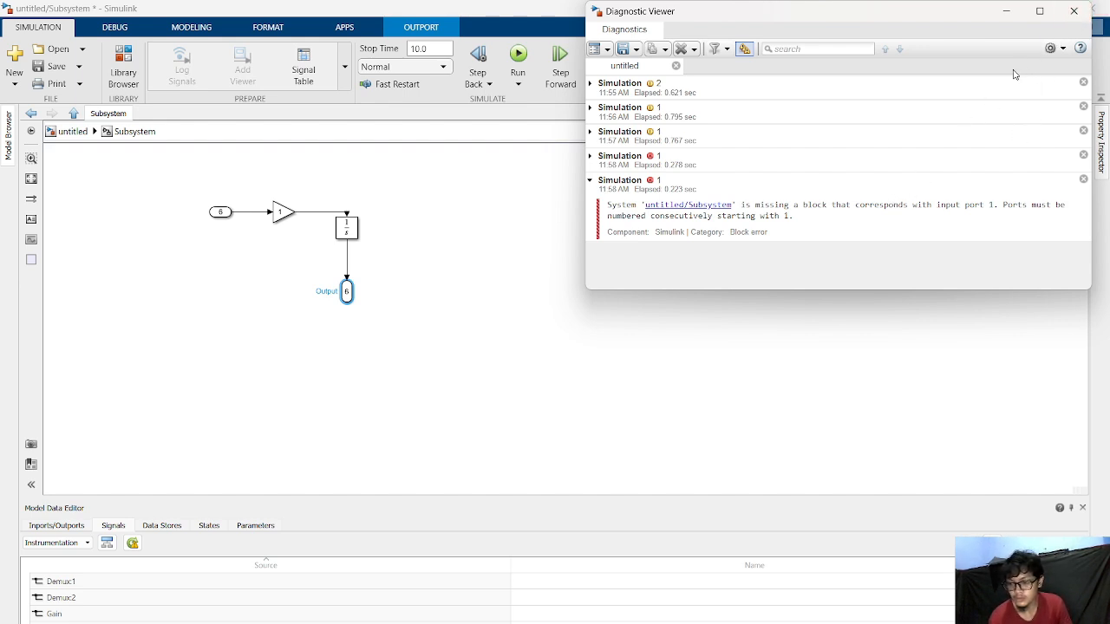
click(682, 376)
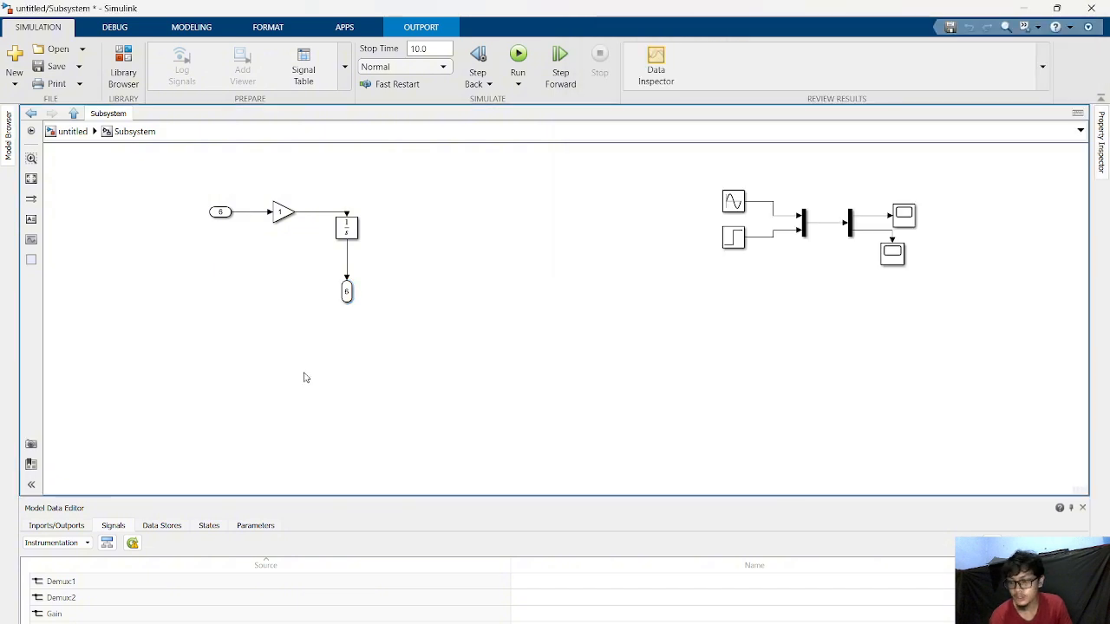
drag(207, 216, 423, 323)
key(Delete)
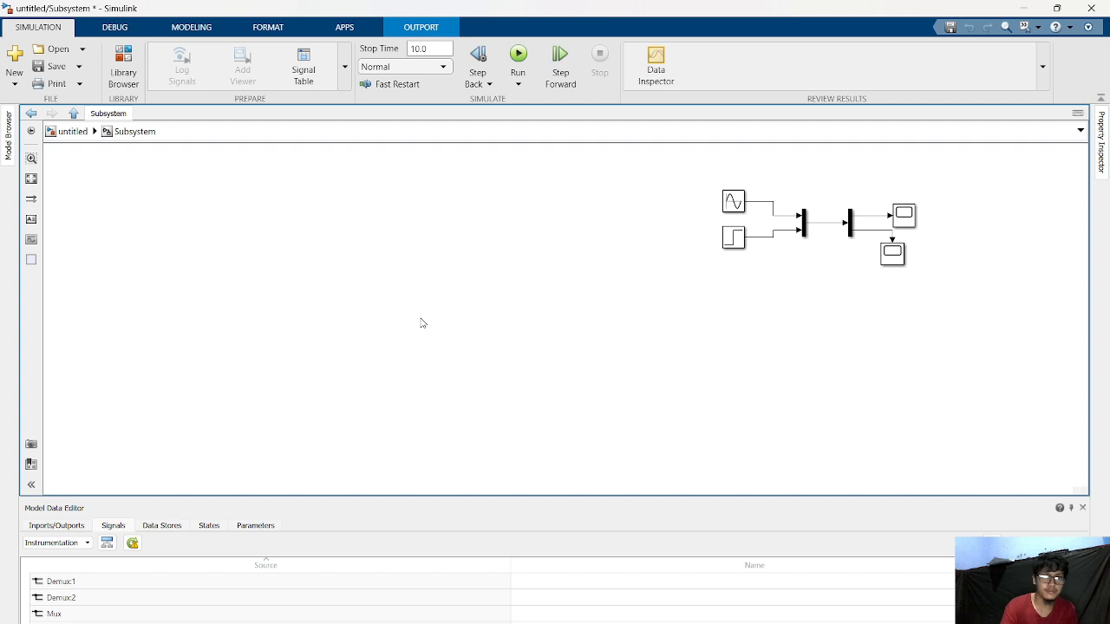
Add a Step block in the empty area and connect a Subsystem and a Scope in series after it.
text(ste)
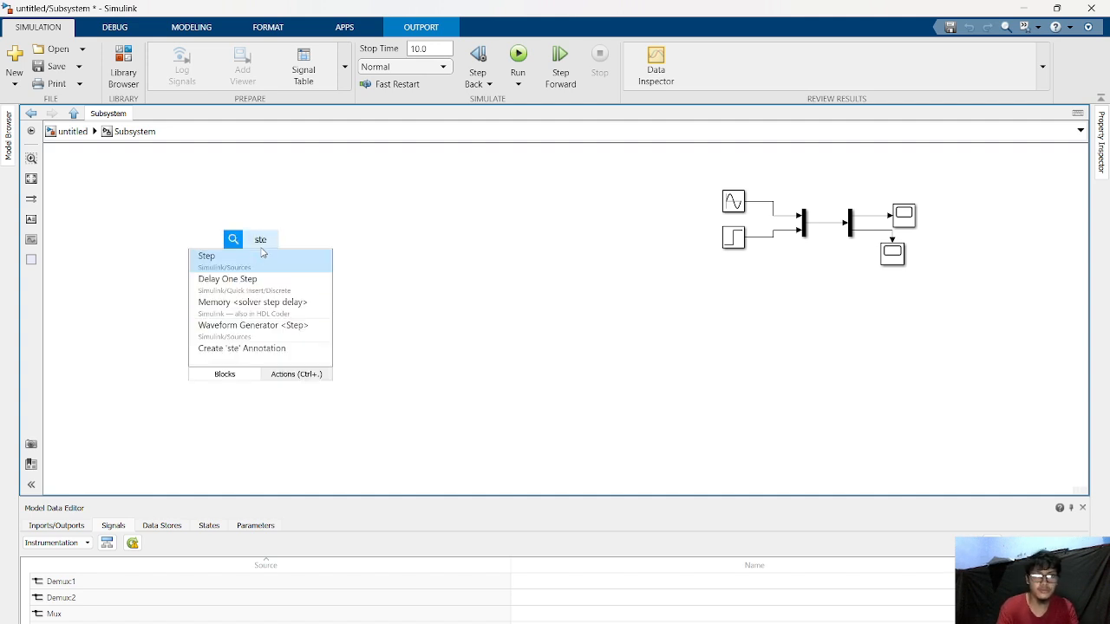
click(262, 260)
drag(273, 244, 326, 245)
text(sub)
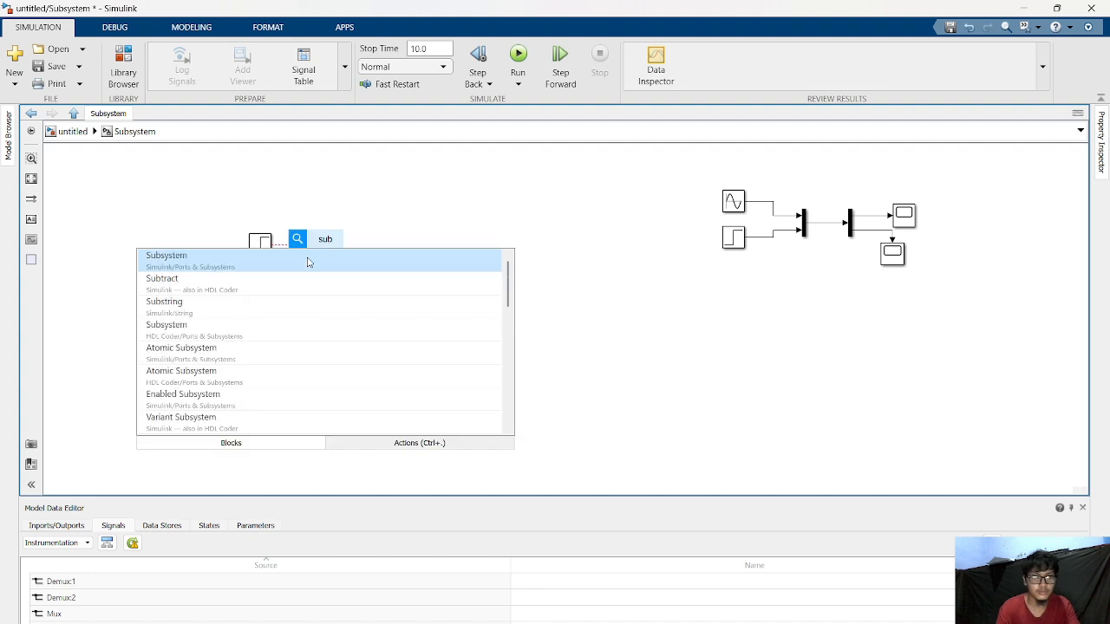
click(308, 262)
drag(399, 245, 438, 250)
text(s)
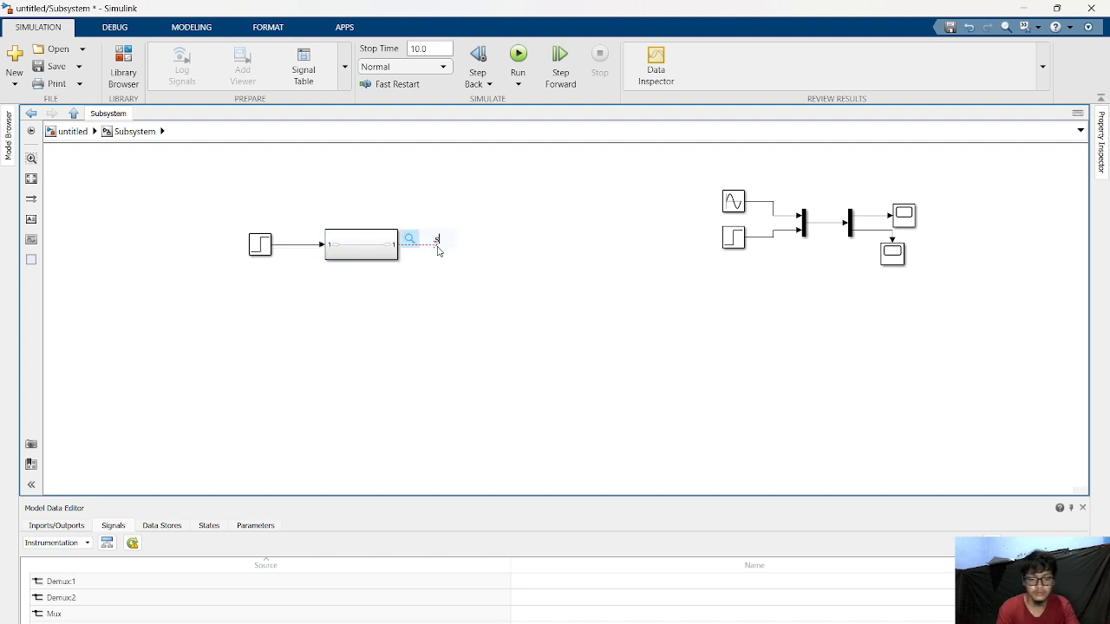
text(cop)
click(431, 261)
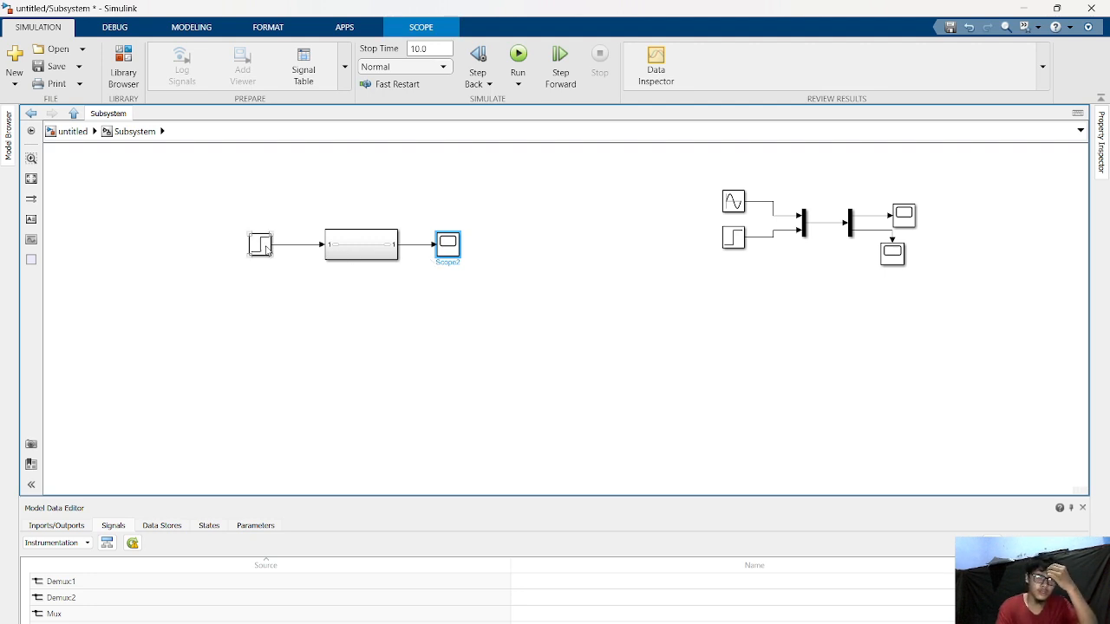
Open the nested Subsystem to view its contents, and return to the diagram that contains it.
click(362, 250)
double_click(361, 251)
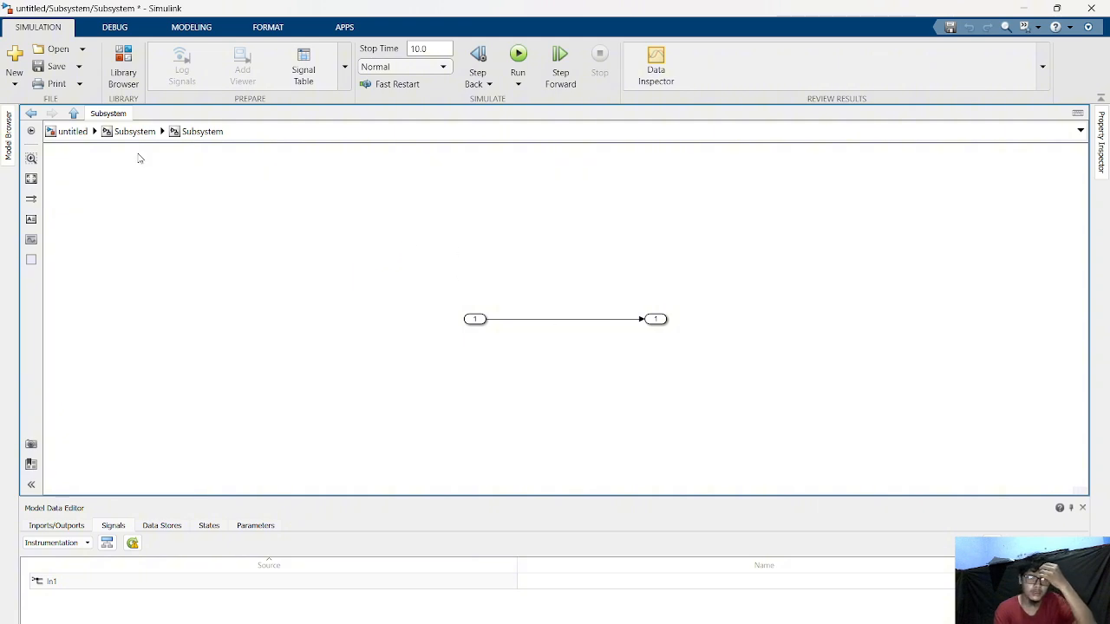
click(73, 130)
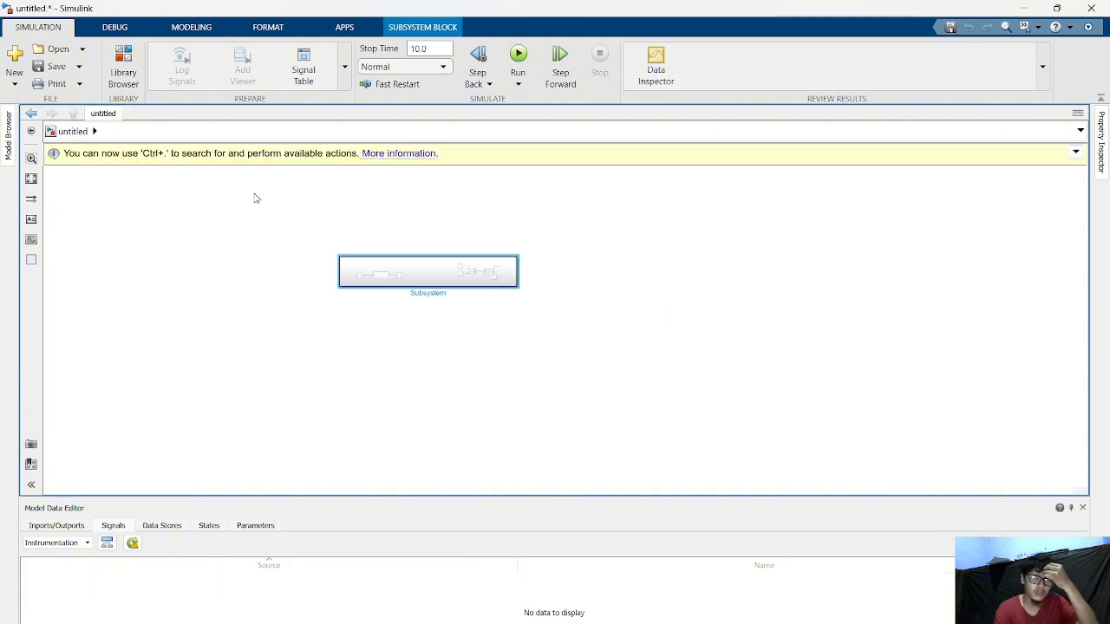
double_click(385, 265)
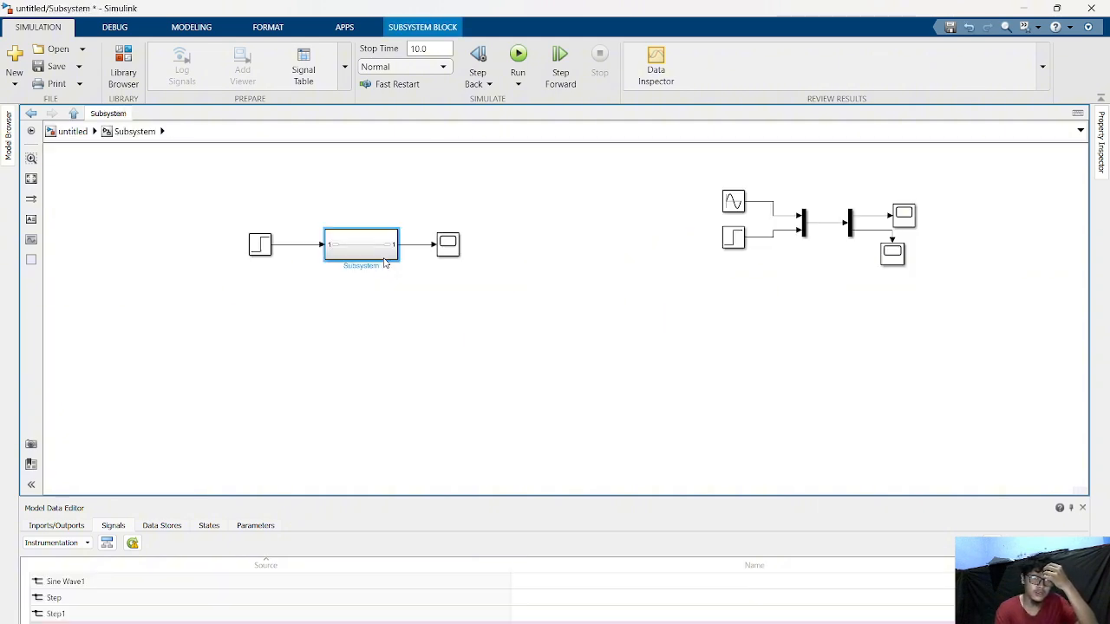
Run the simulation and view the Subsystem's output in the connected Scope.
double_click(449, 246)
click(517, 57)
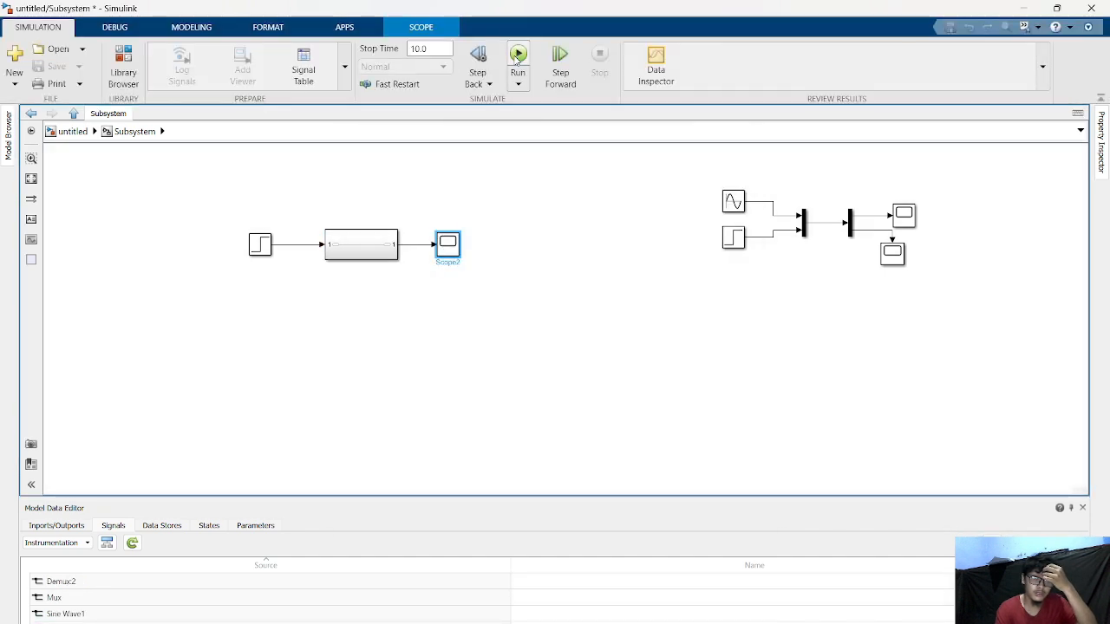
double_click(458, 255)
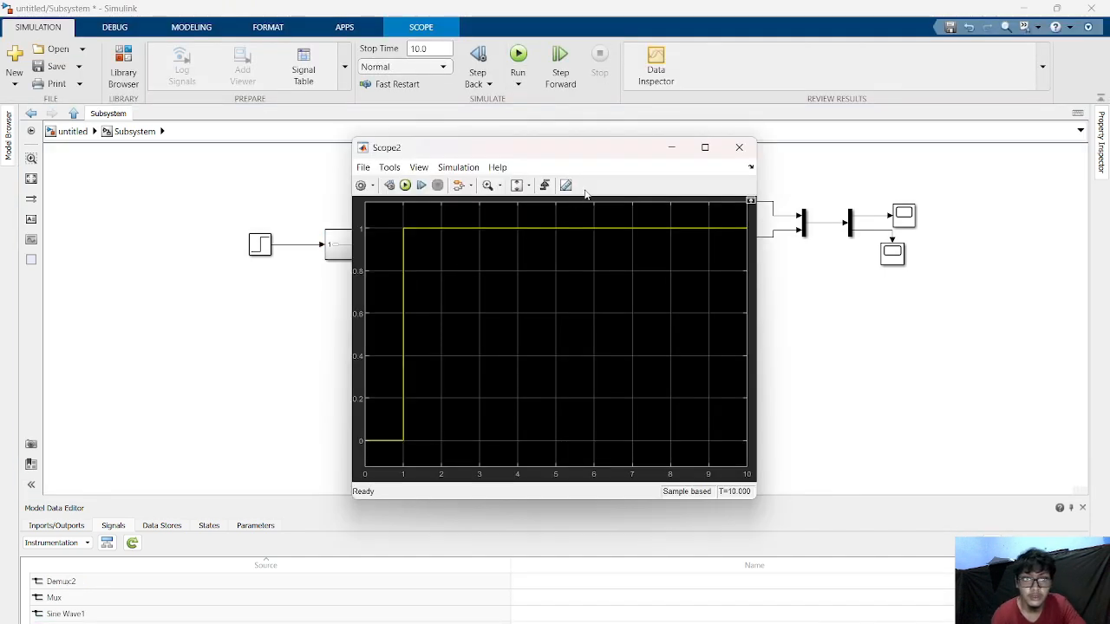
click(671, 148)
Delete the Step–Subsystem–Scope chain and place a new Step block in the empty area.
drag(320, 248, 488, 283)
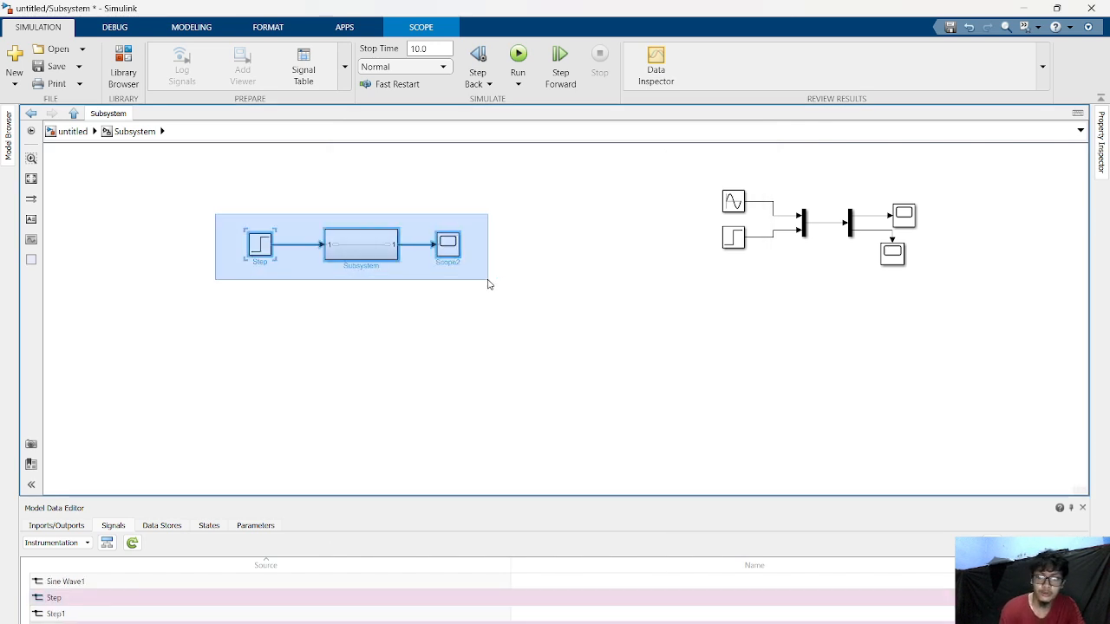
key(Delete)
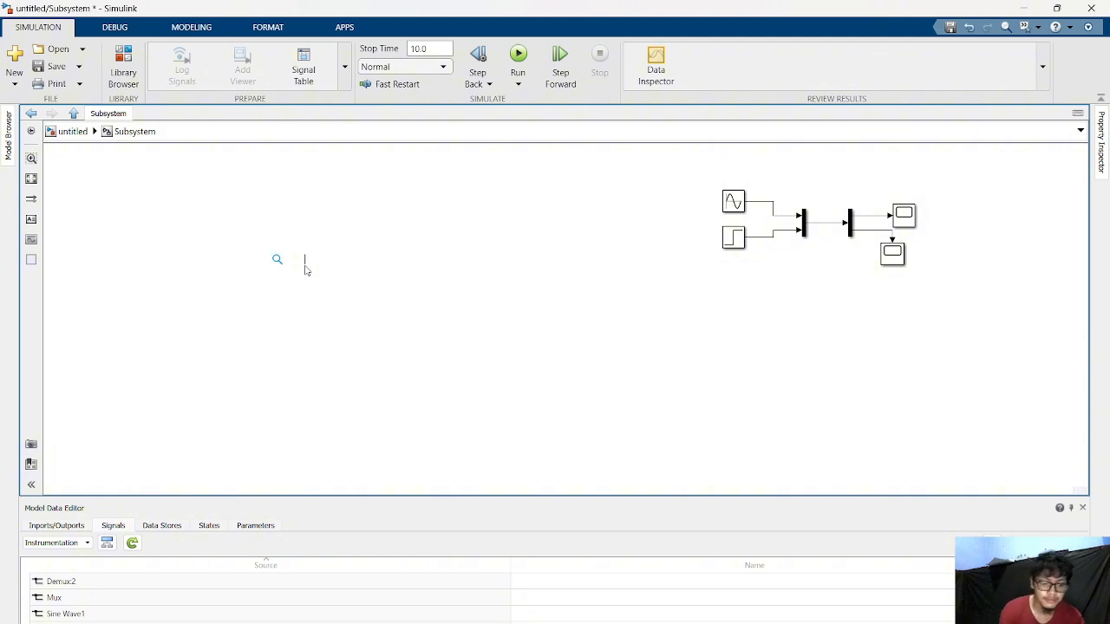
text(step)
click(299, 278)
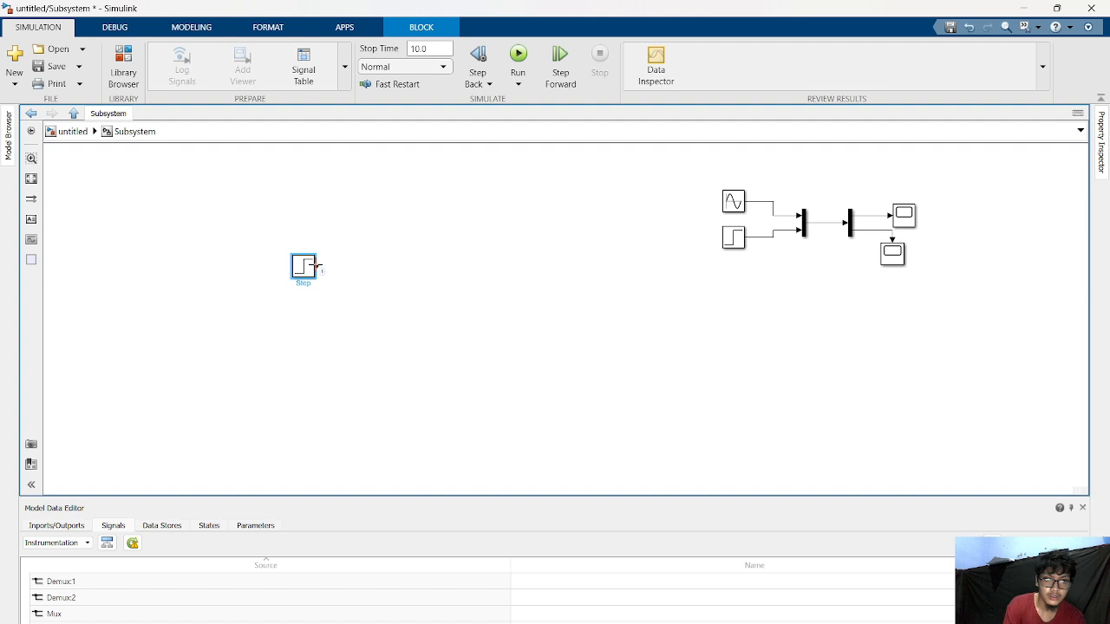
Connect a Gain block after the Step block and a Scope after the Gain.
click(342, 265)
double_click(344, 262)
text(gai)
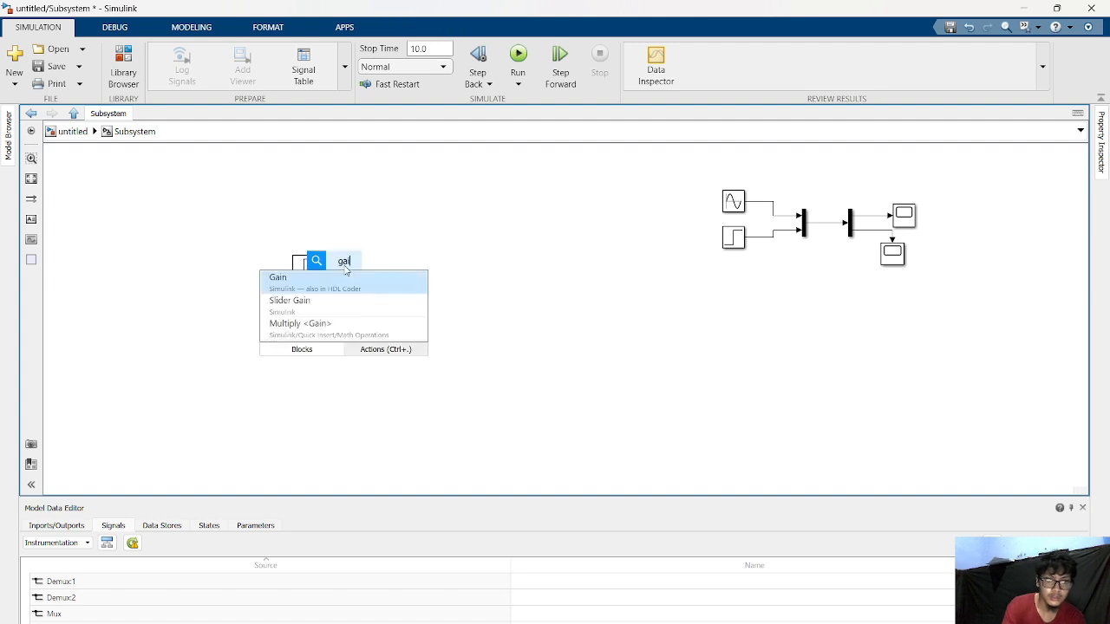
text(n k)
key(BackSpace)
key(BackSpace)
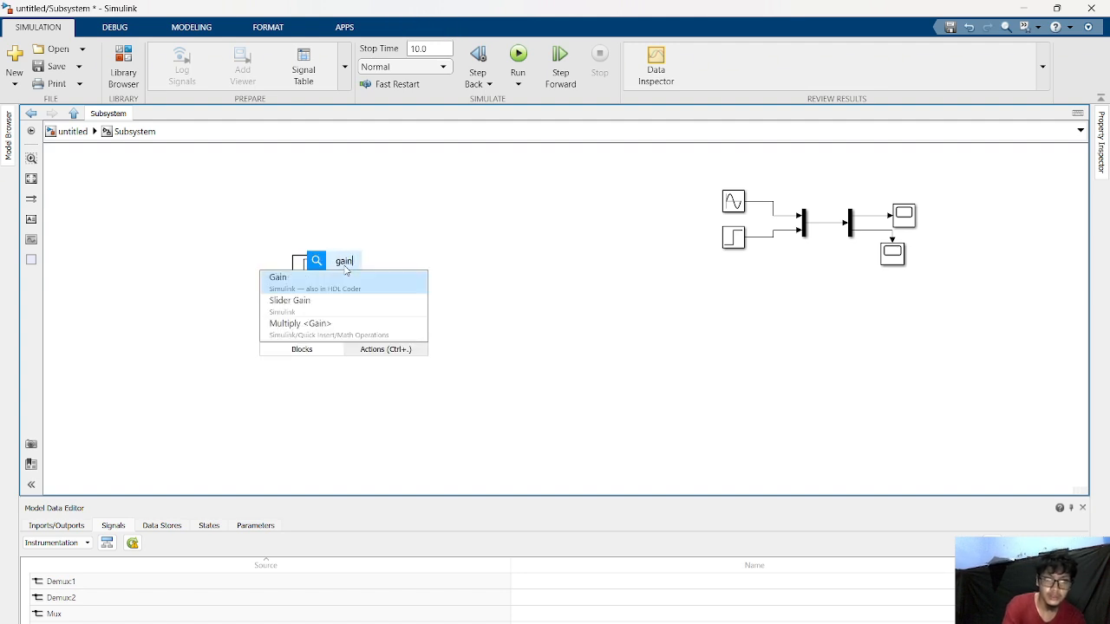
click(345, 277)
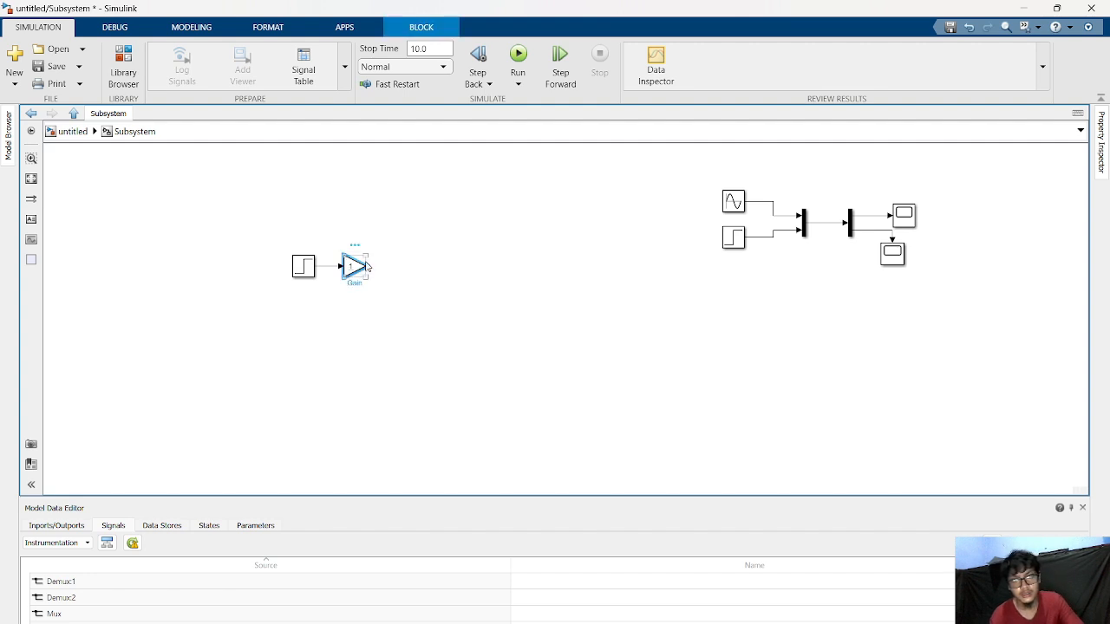
drag(366, 266, 402, 276)
text(s)
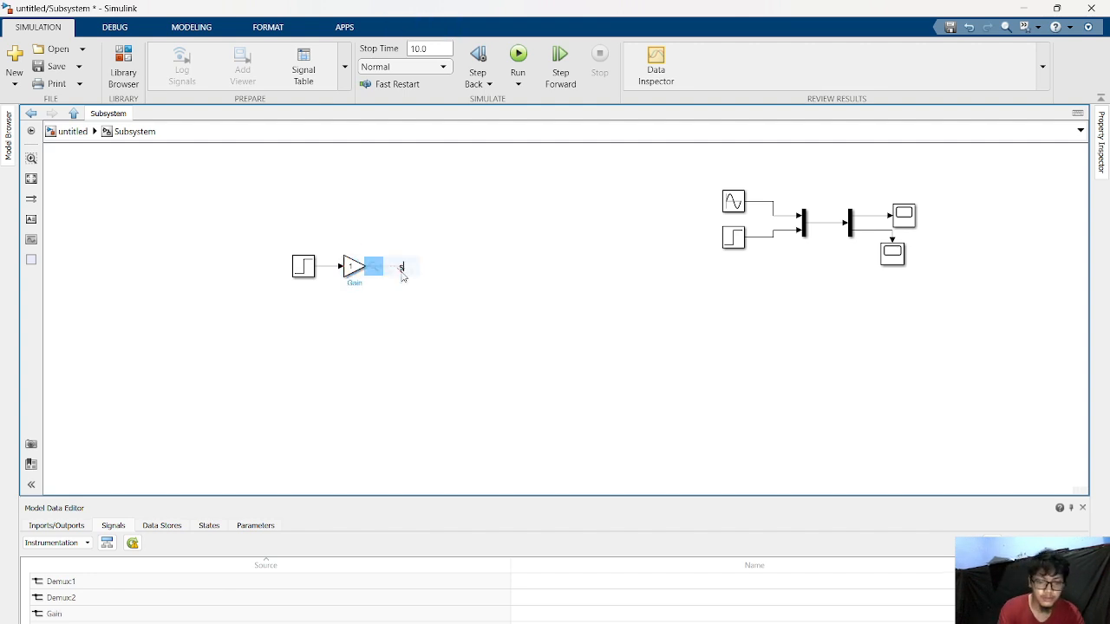
text(cope)
click(360, 290)
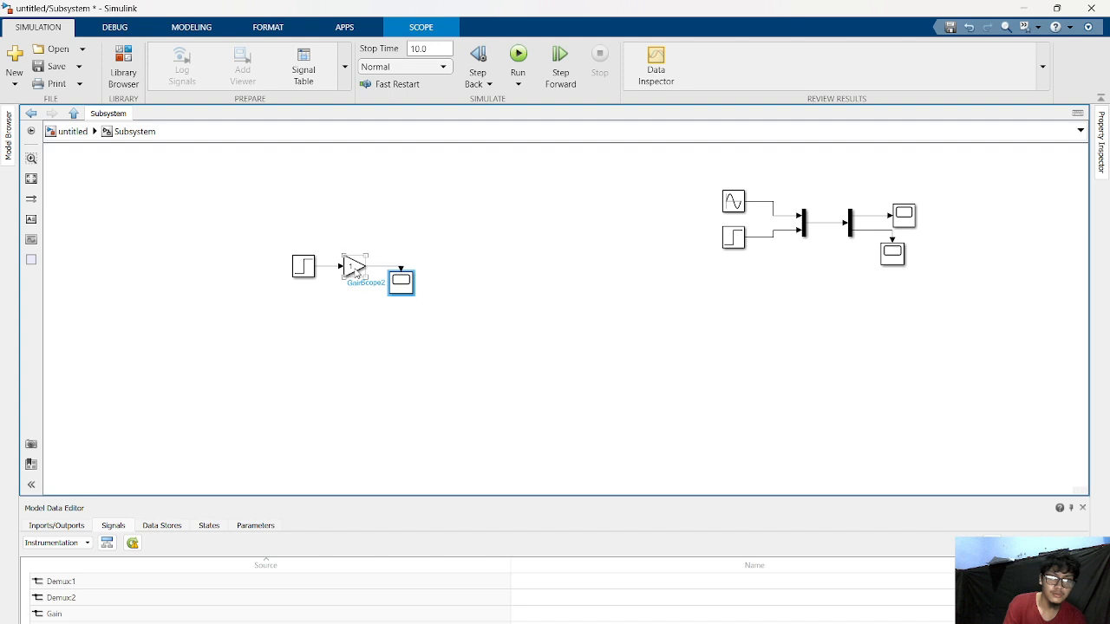
Set the Gain block's multiplication to Matrix(K*u), keeping the gain at 1.
double_click(355, 268)
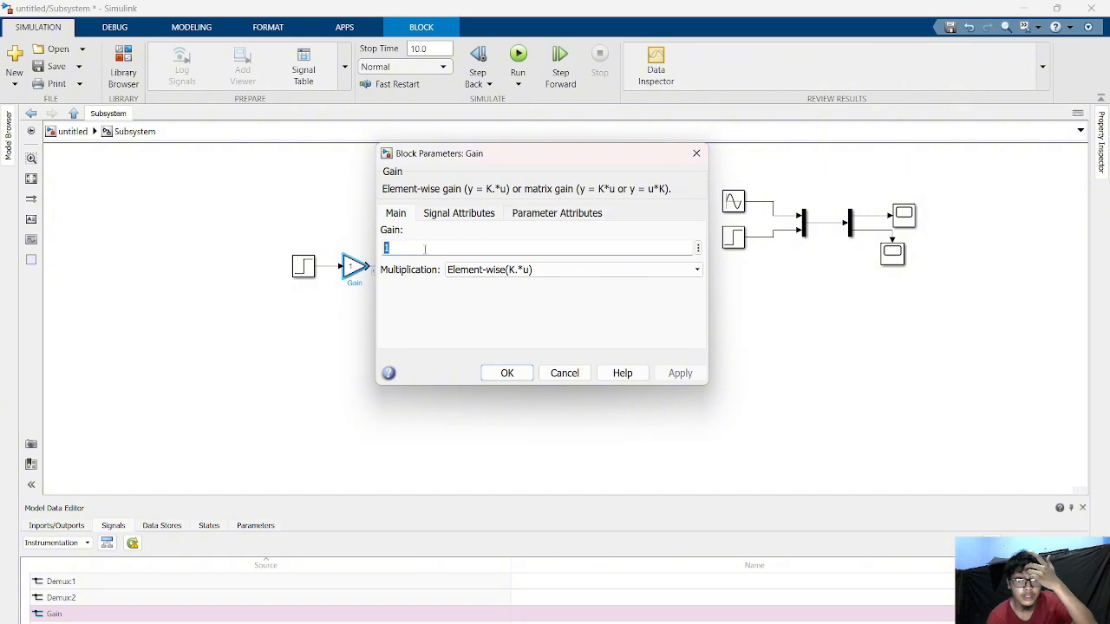
click(588, 276)
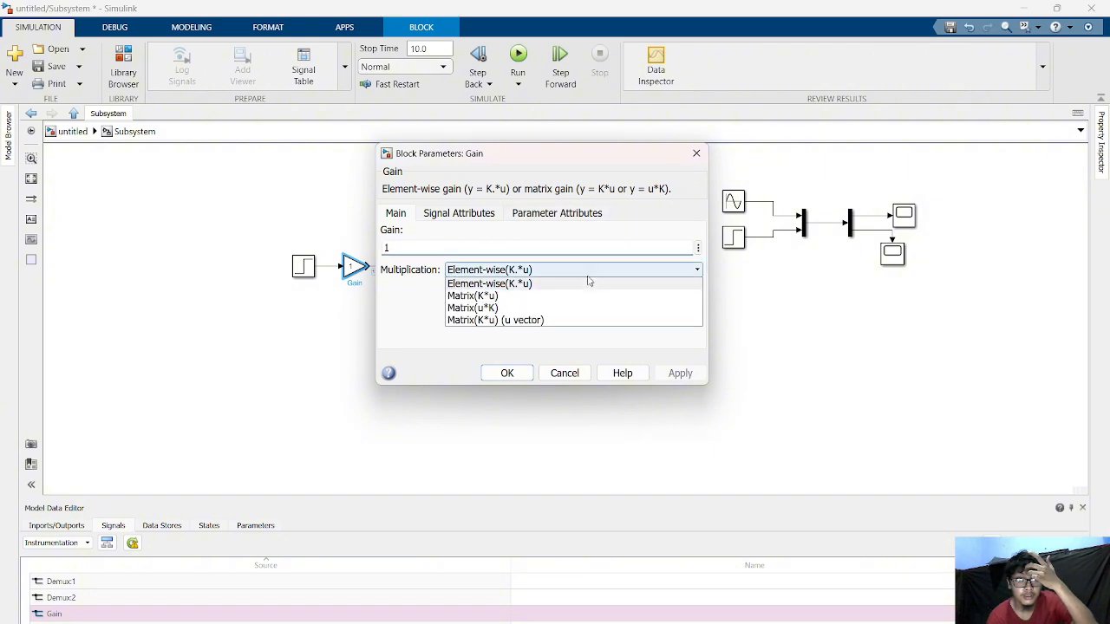
click(588, 282)
click(561, 279)
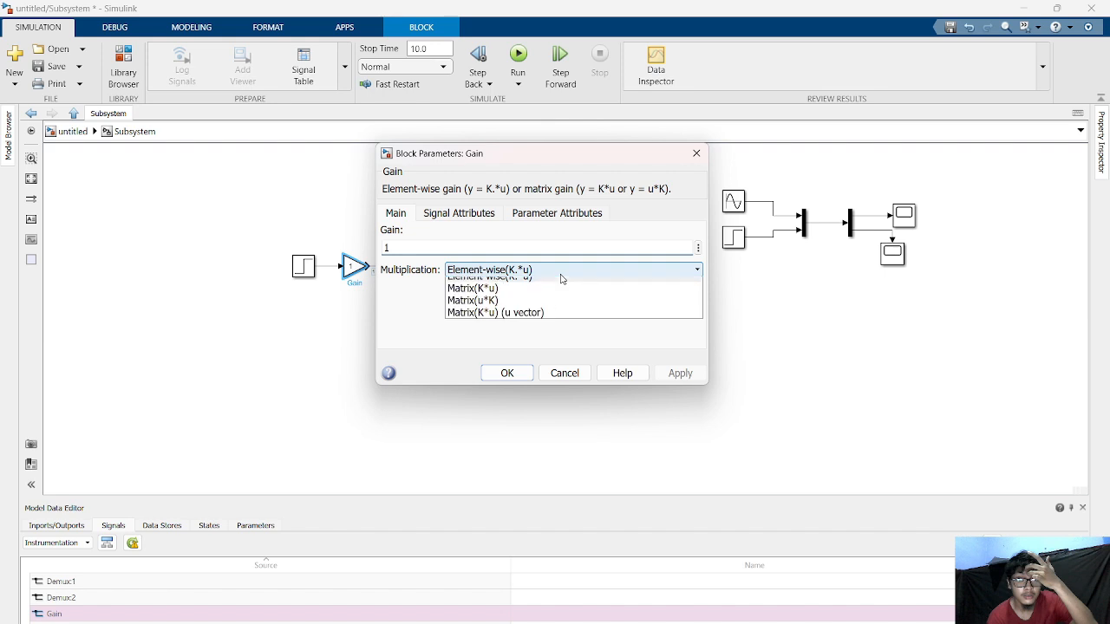
click(561, 279)
click(555, 276)
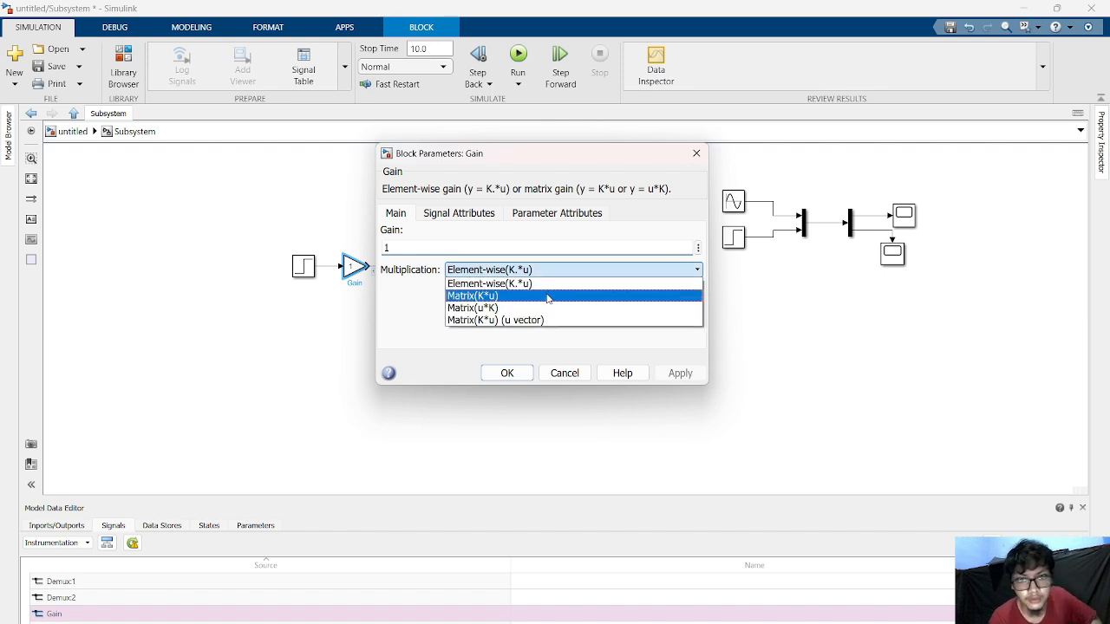
click(548, 299)
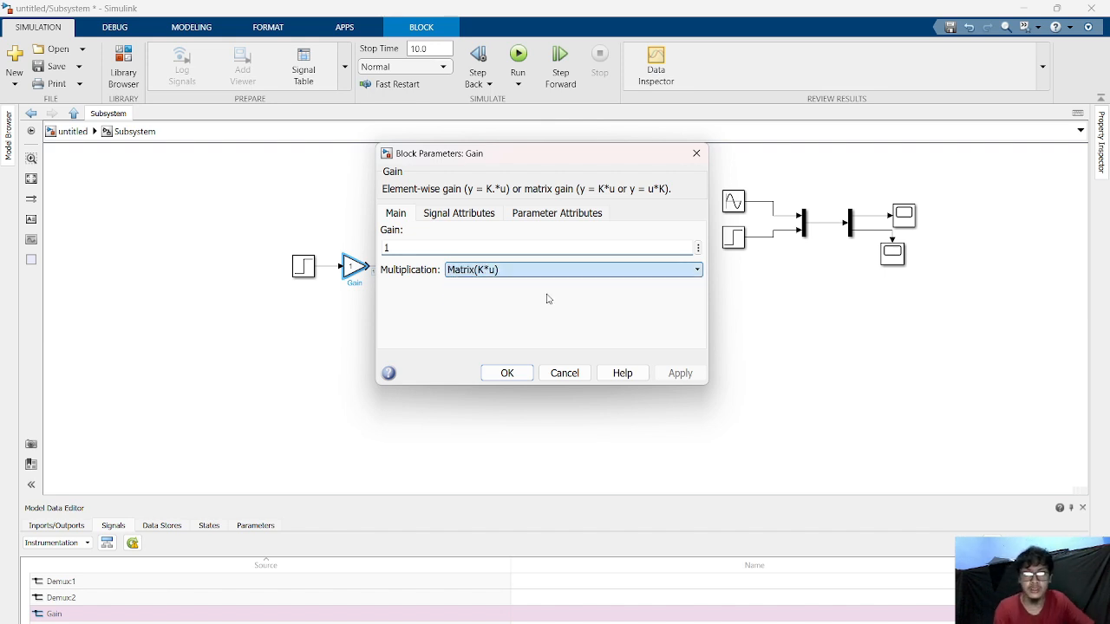
click(483, 214)
click(398, 215)
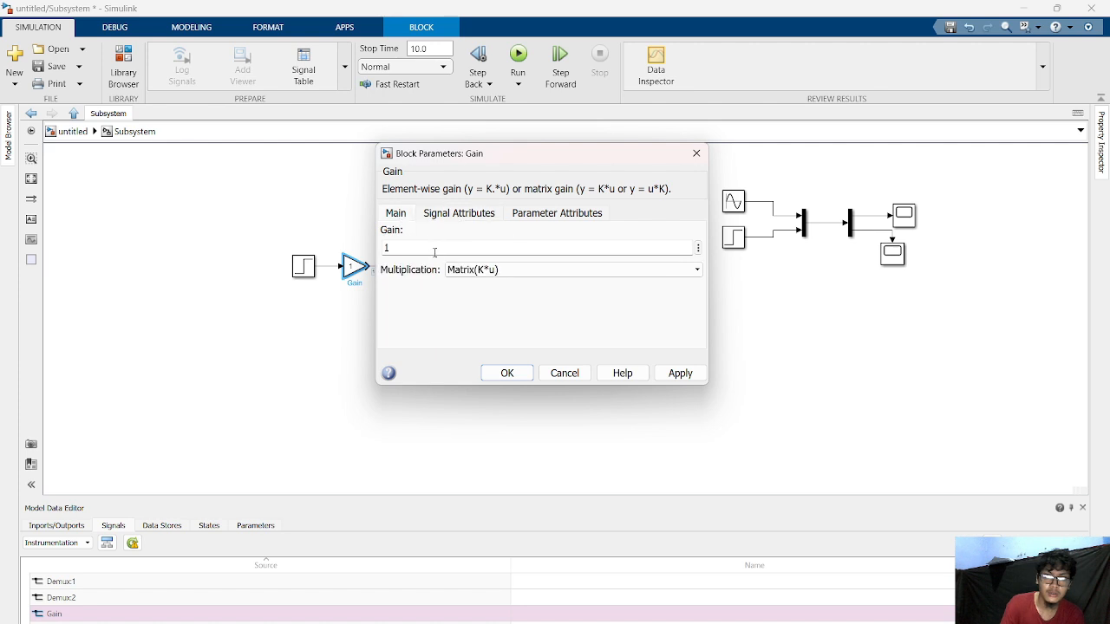
click(510, 374)
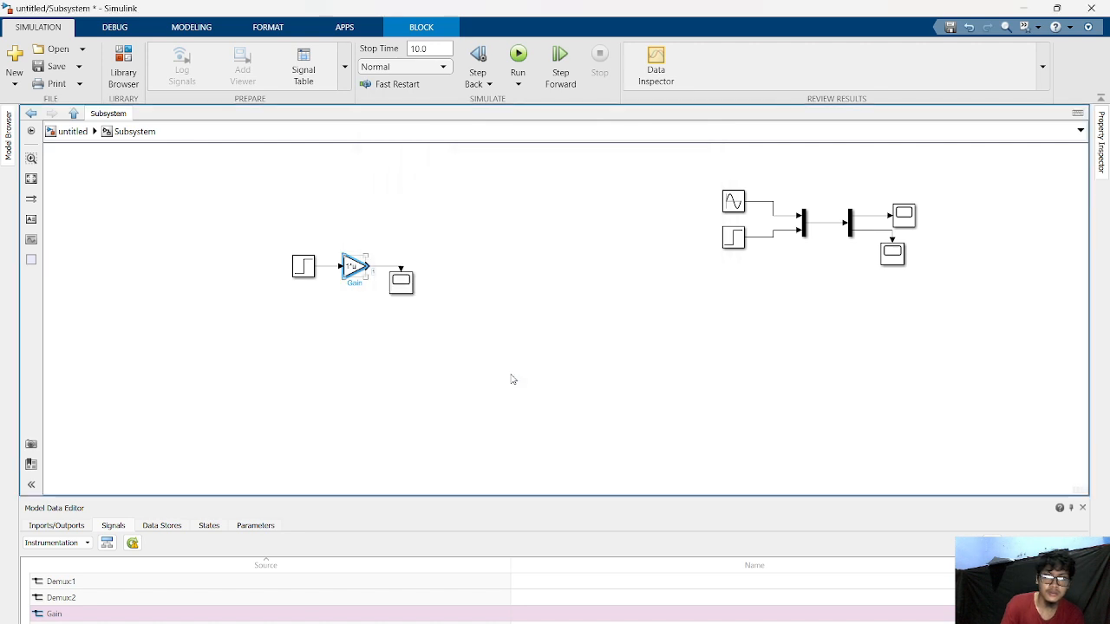
Run the simulation from the Scope connected to the Gain block and view the resulting signal.
click(401, 292)
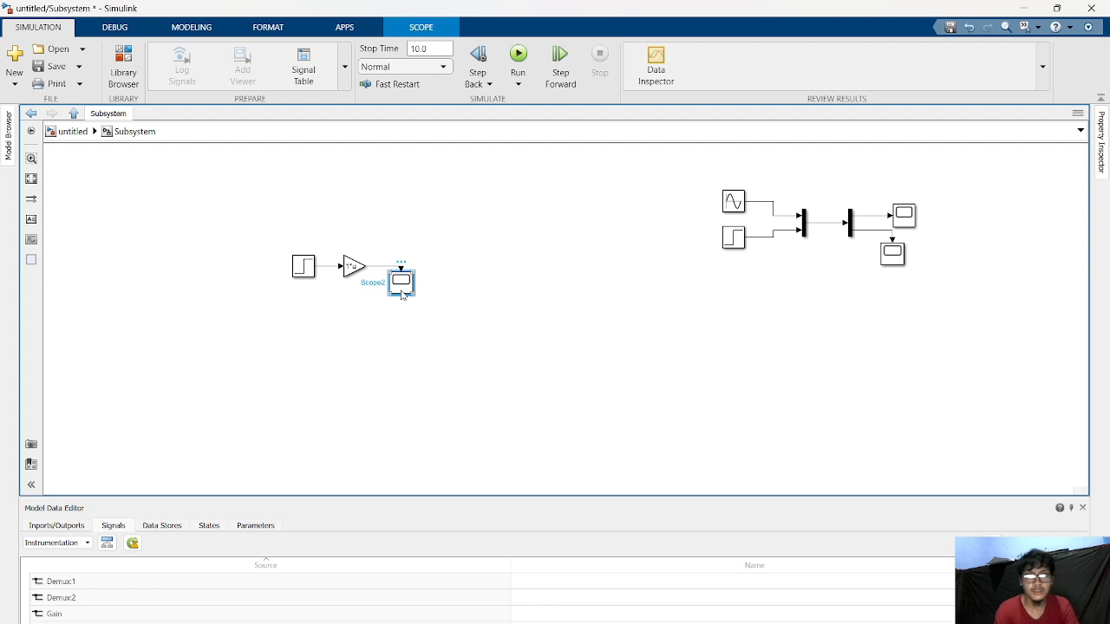
double_click(406, 283)
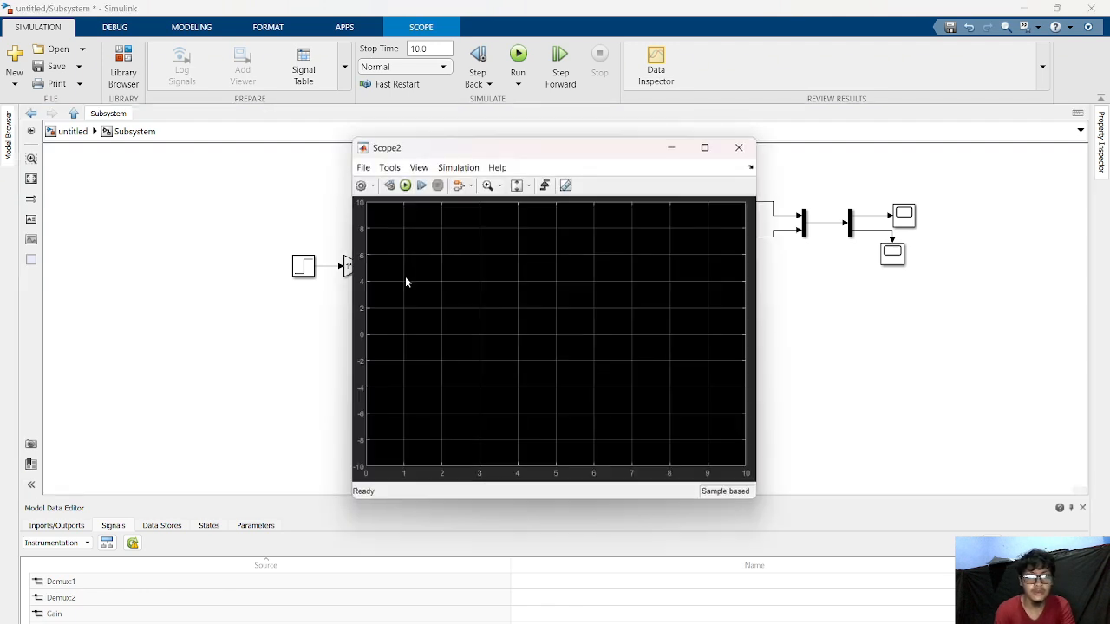
click(405, 185)
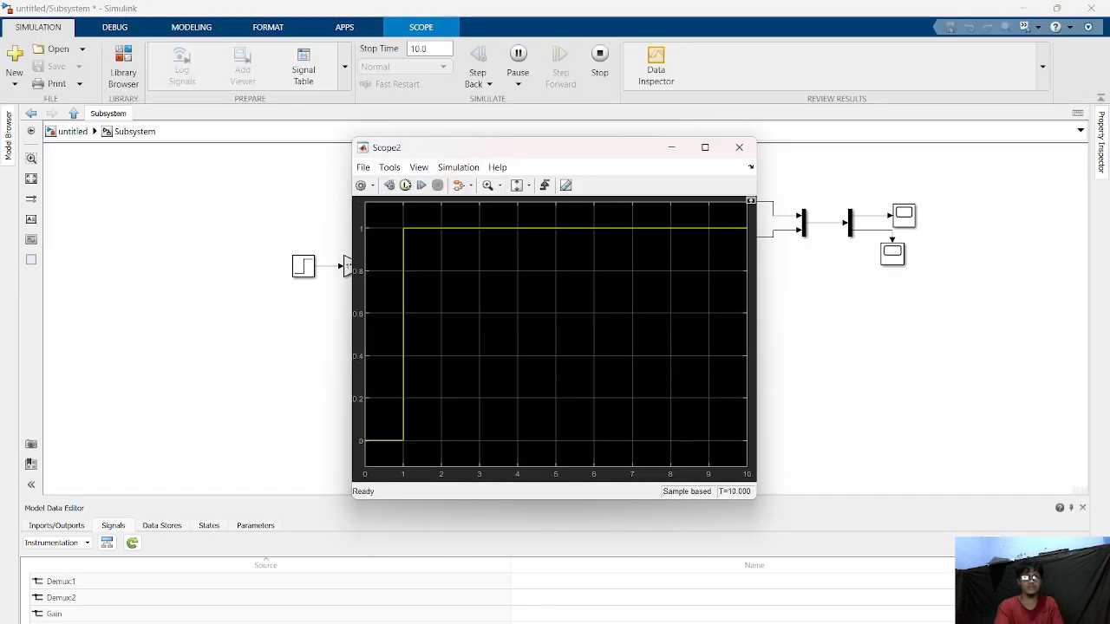
click(670, 151)
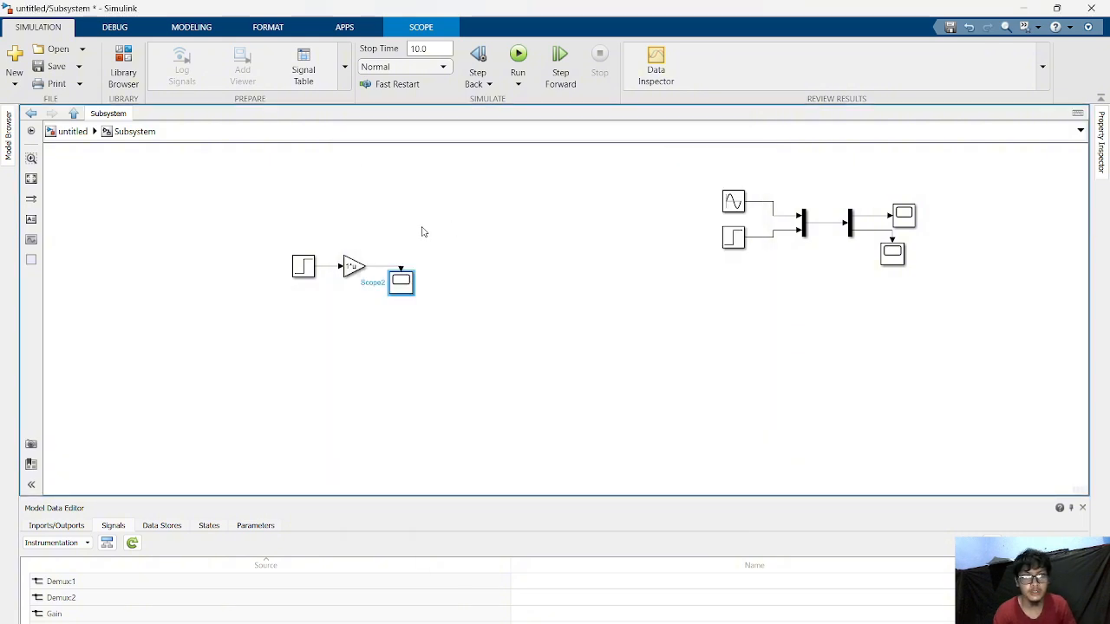
Set the step time of the Step block feeding the Gain to 4.
double_click(303, 267)
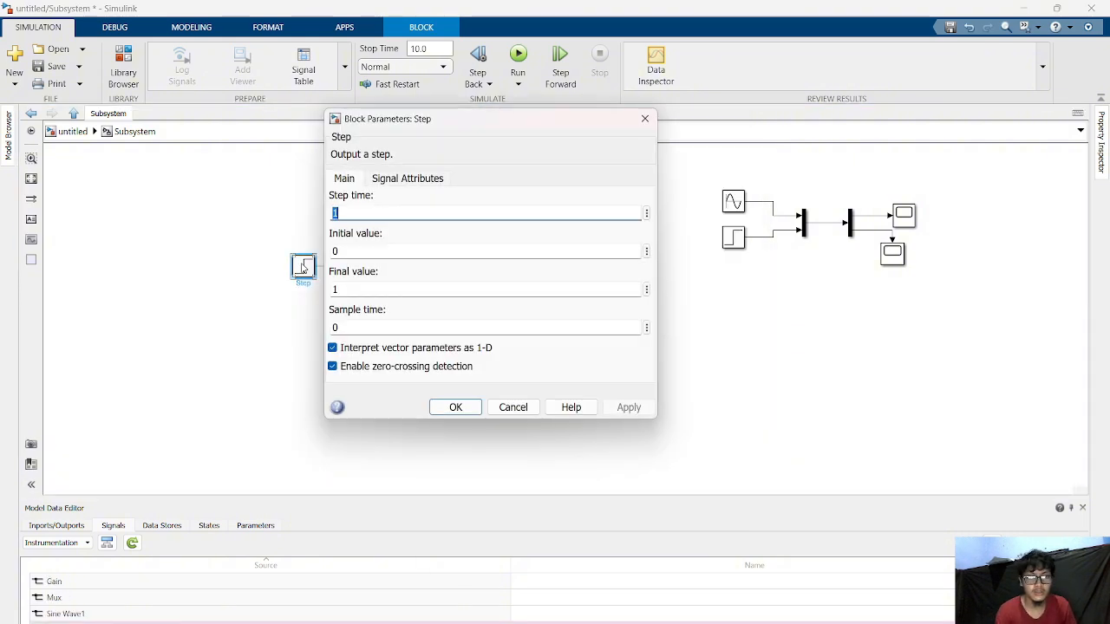
text(0)
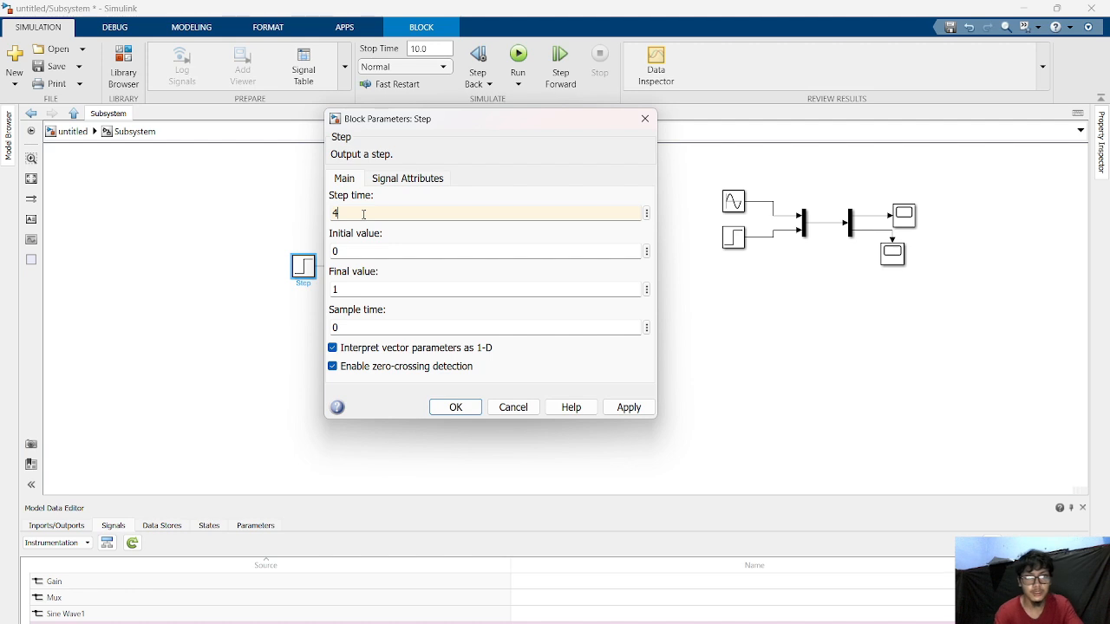
click(455, 408)
Rerun the simulation and view the effect of the new step time in the Scope after the Gain.
double_click(400, 283)
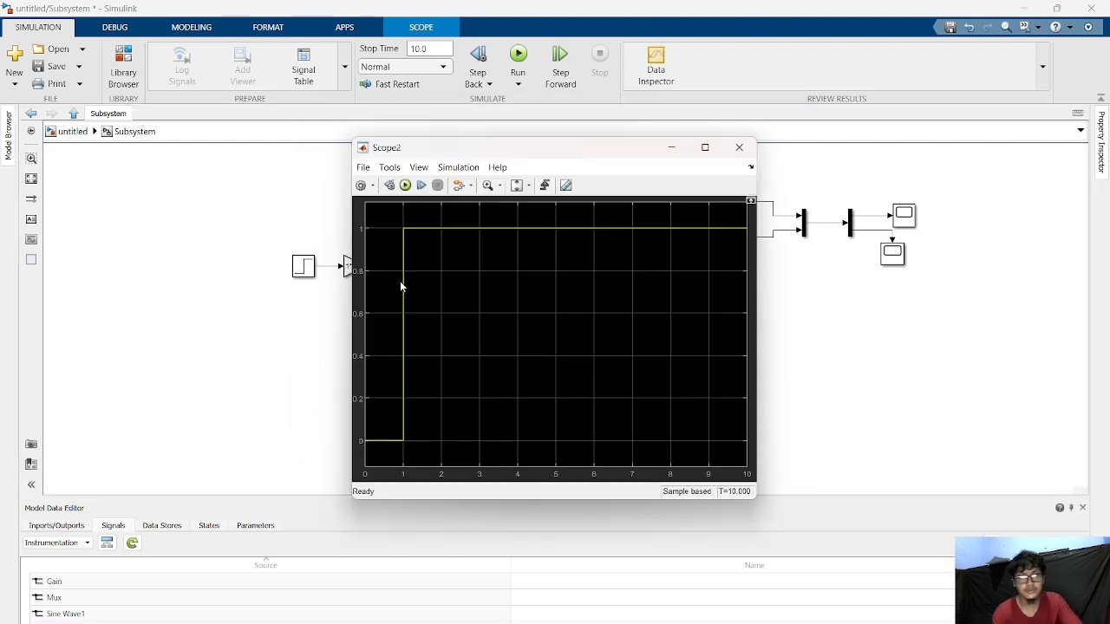
click(405, 186)
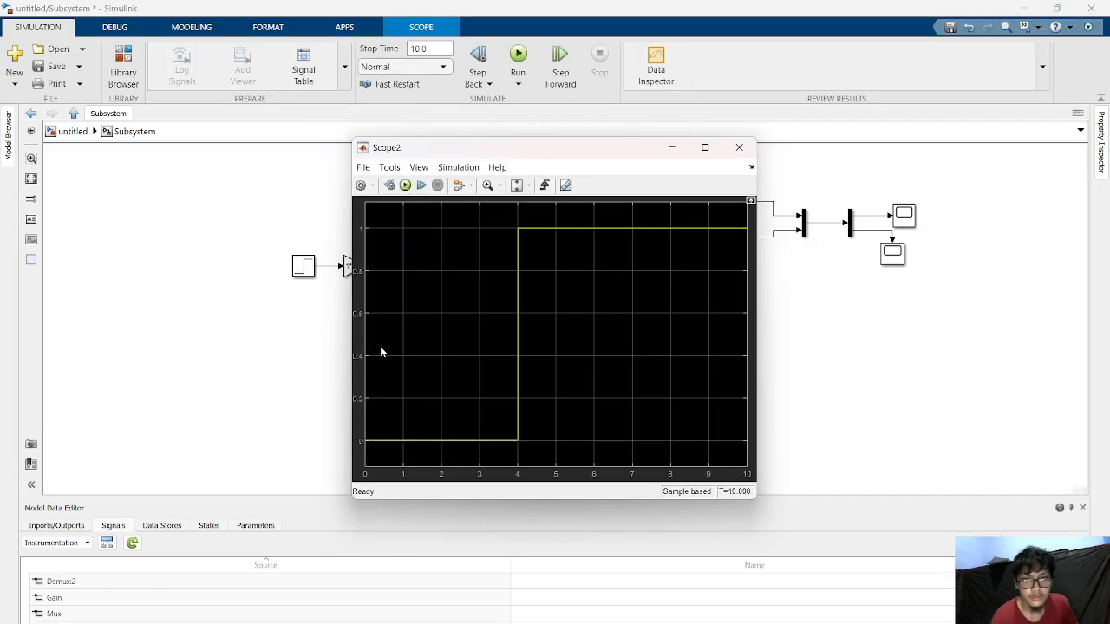
click(671, 147)
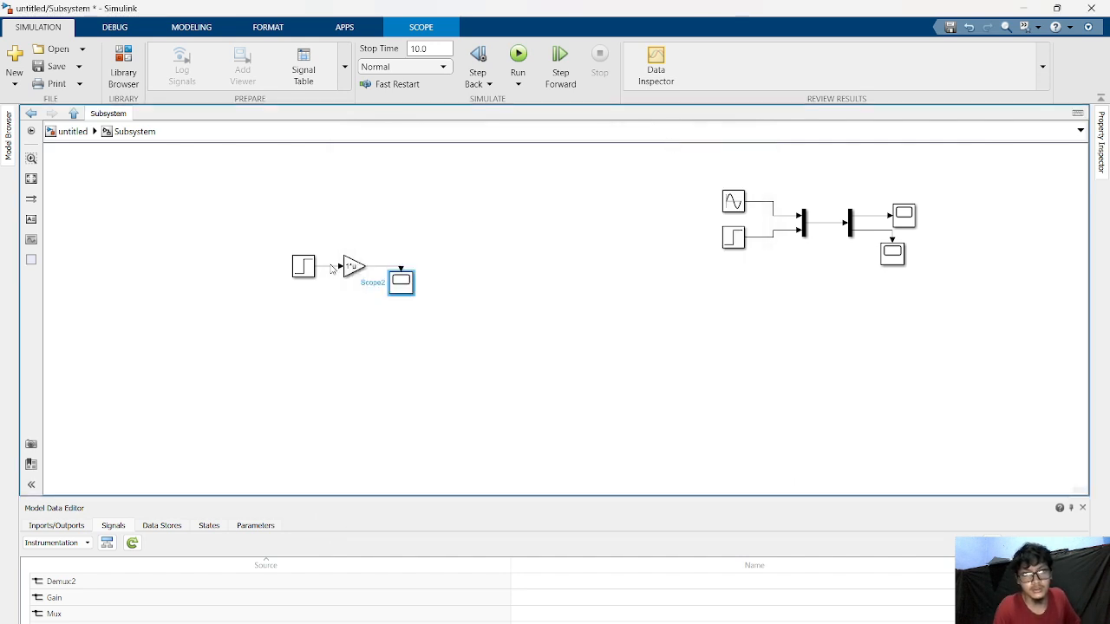
Set the Gain block's gain value to 6.
click(355, 266)
double_click(354, 266)
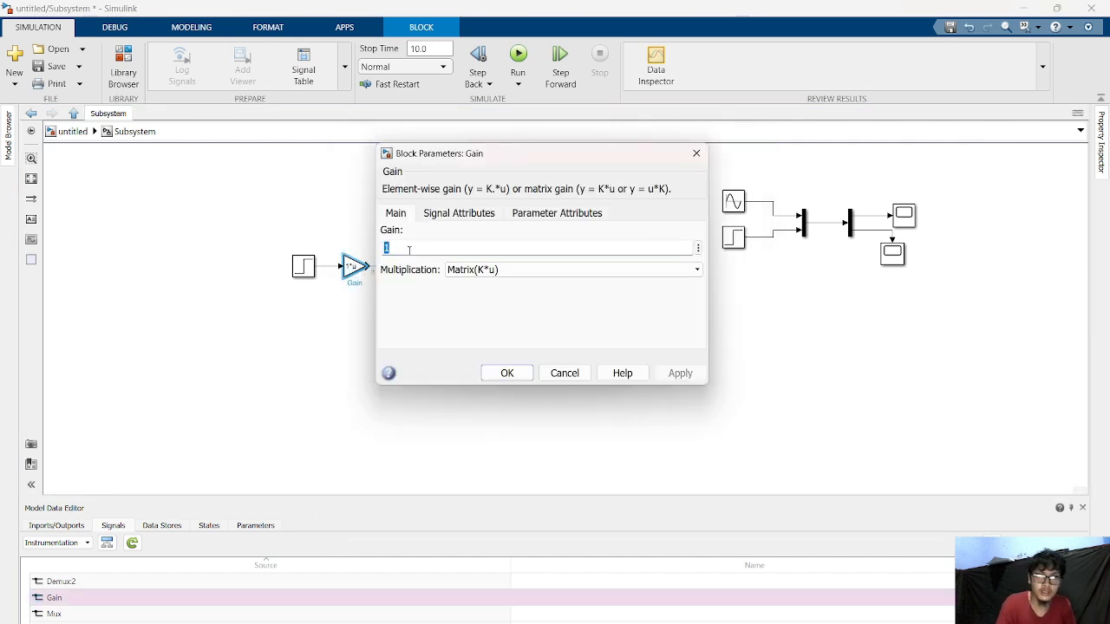
key(BackSpace)
text(6)
click(507, 373)
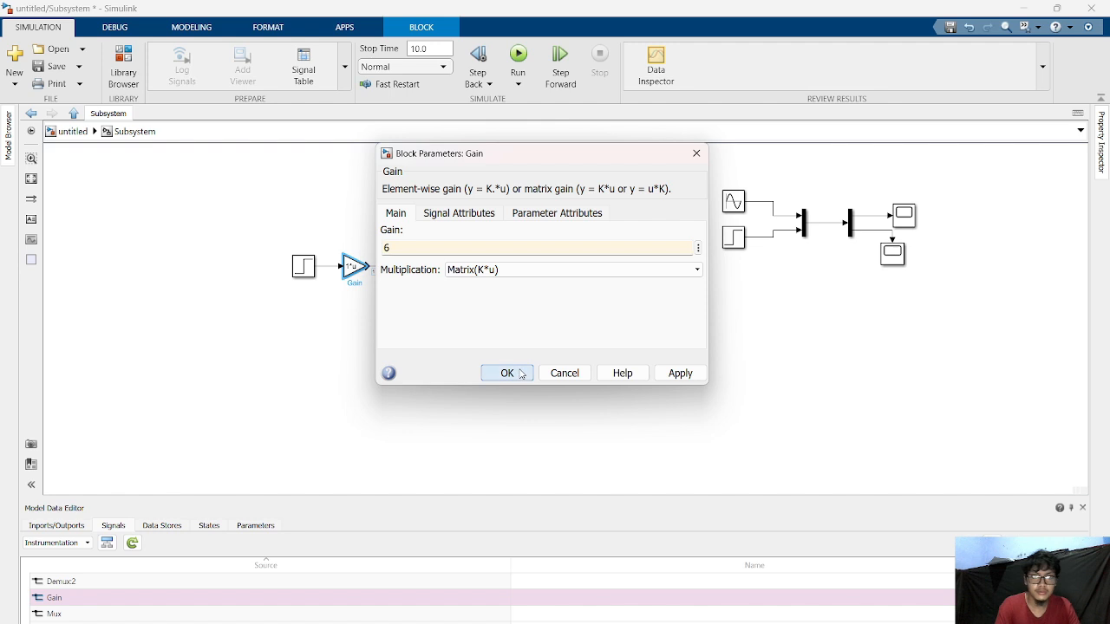
Rerun the simulation and view the amplified step signal in the Scope after the Gain.
click(404, 291)
double_click(403, 291)
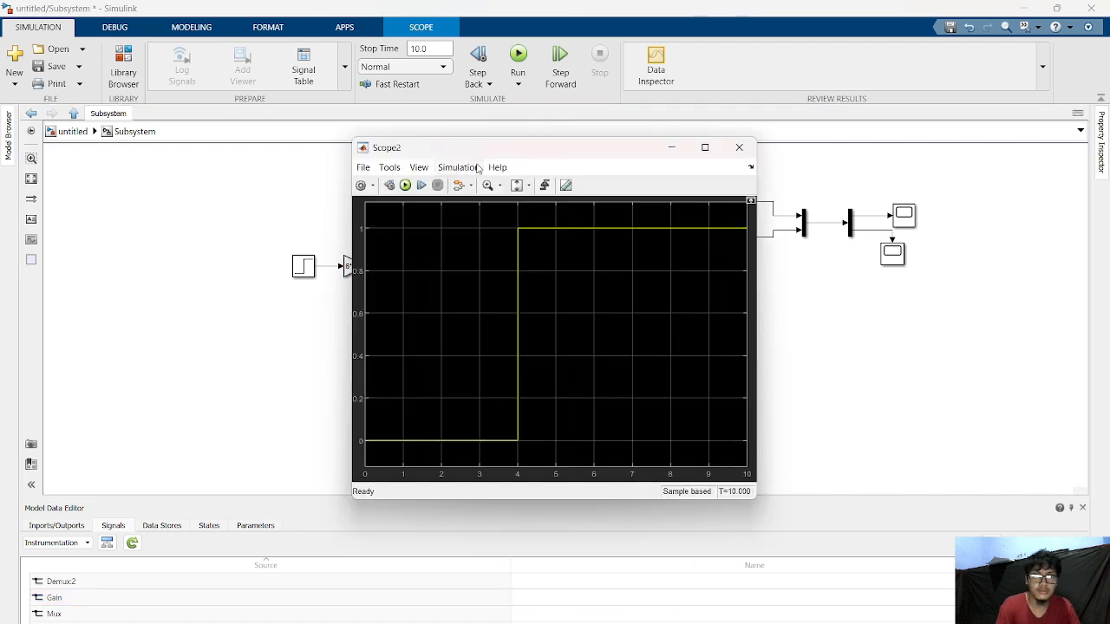
click(405, 186)
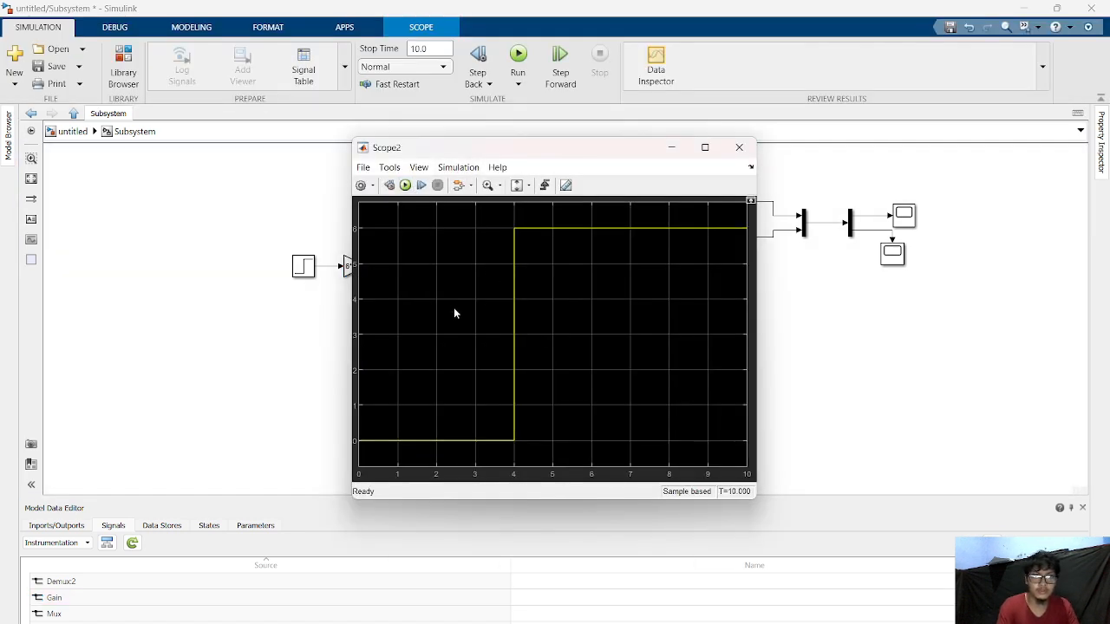
click(669, 148)
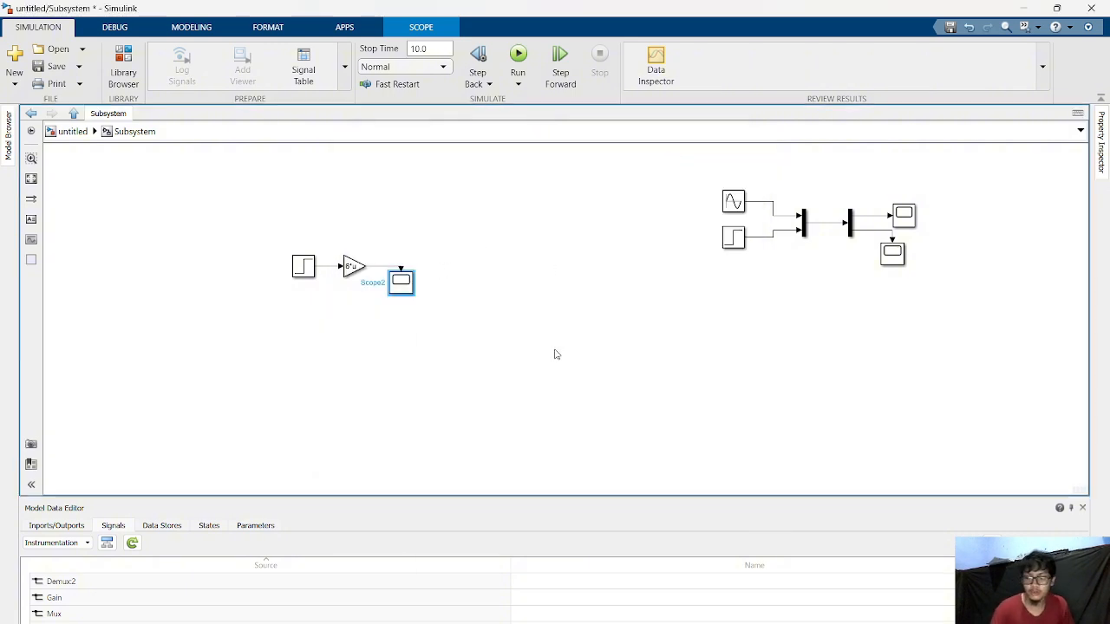
Delete the whole Step–Gain–Scope chain from the diagram, leaving the Mux/Demux example in place.
drag(256, 253, 447, 320)
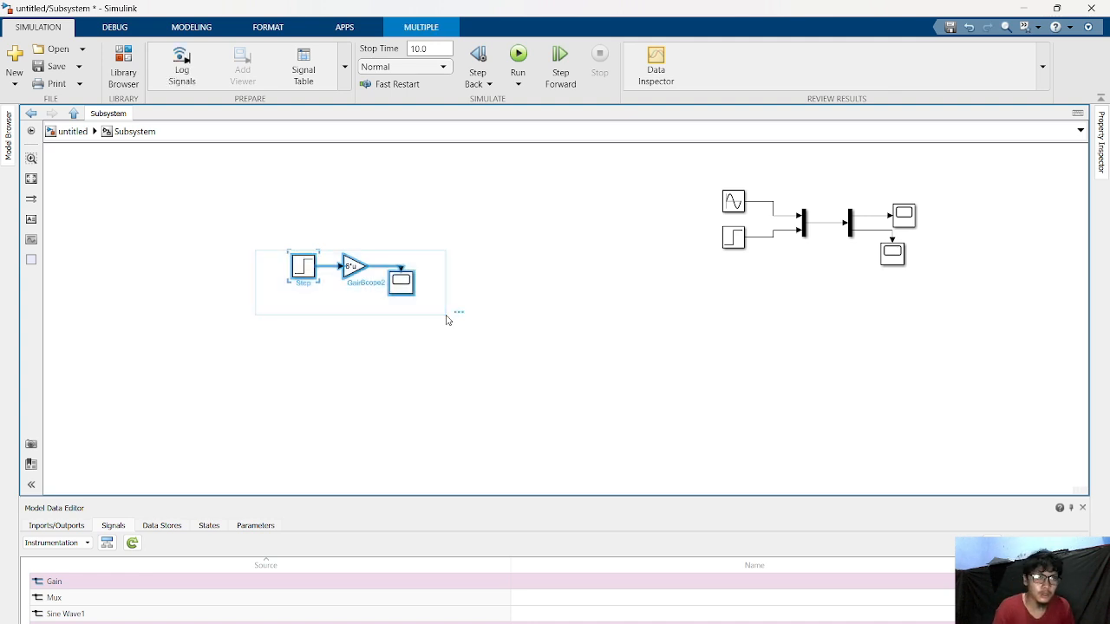
key(Delete)
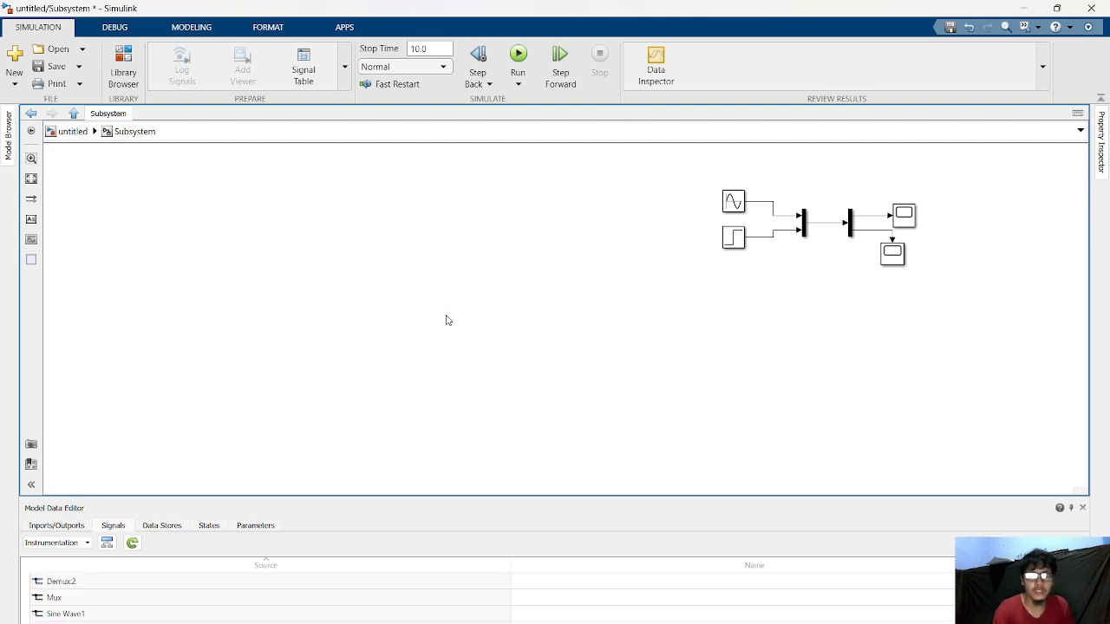